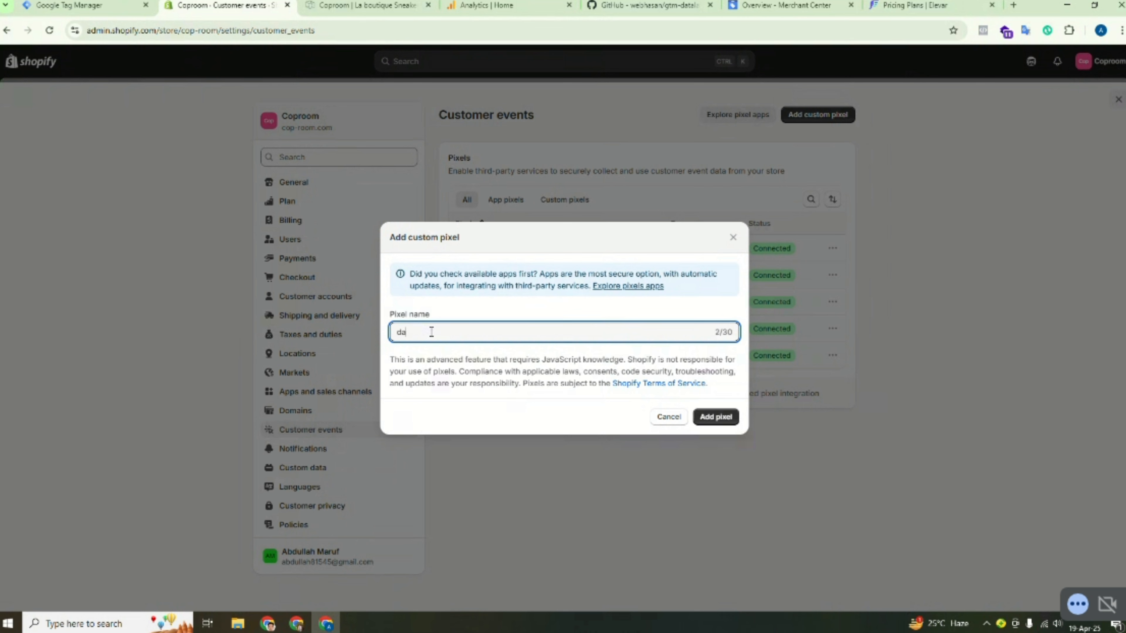
- Name the new custom pixel "Coproom data Layer" and add it to the store
{"action": "key", "text": "BackSpace"}
{"action": "key", "text": "BackSpace"}
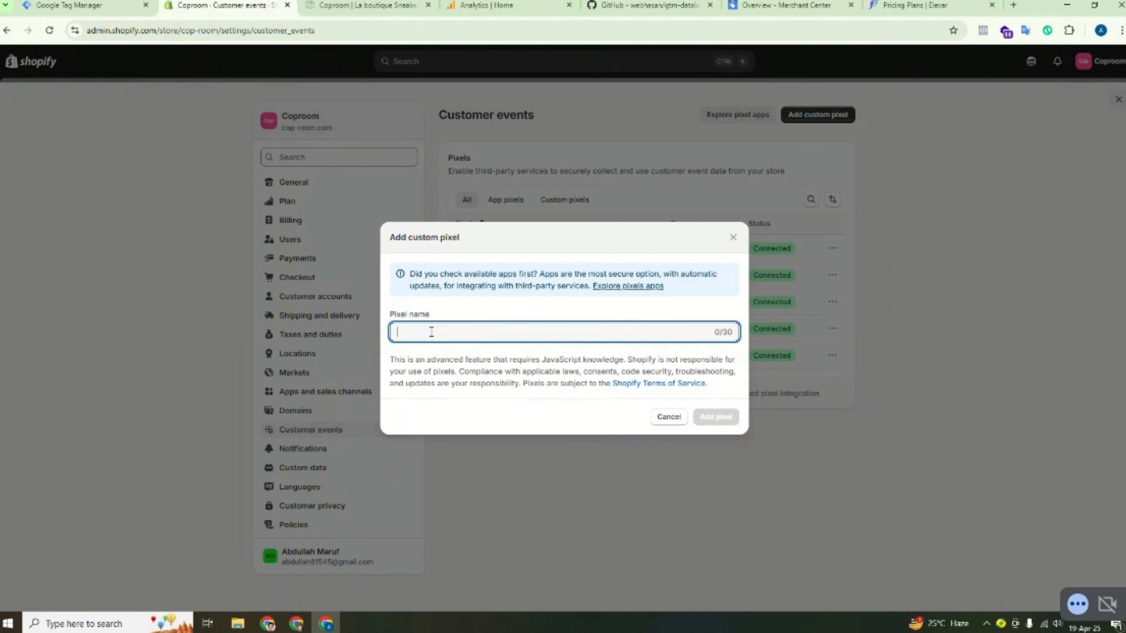
{"action": "type", "text": "d"}
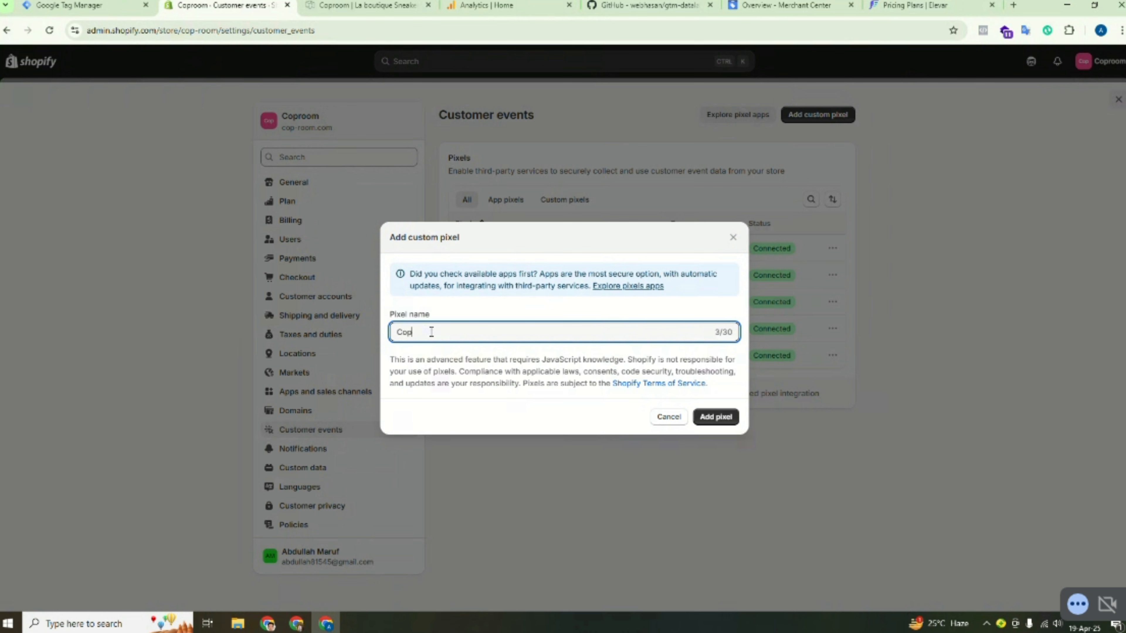
{"action": "type", "text": "oproom data Layer"}
{"action": "left_click", "coordinate": [1121, 31]}
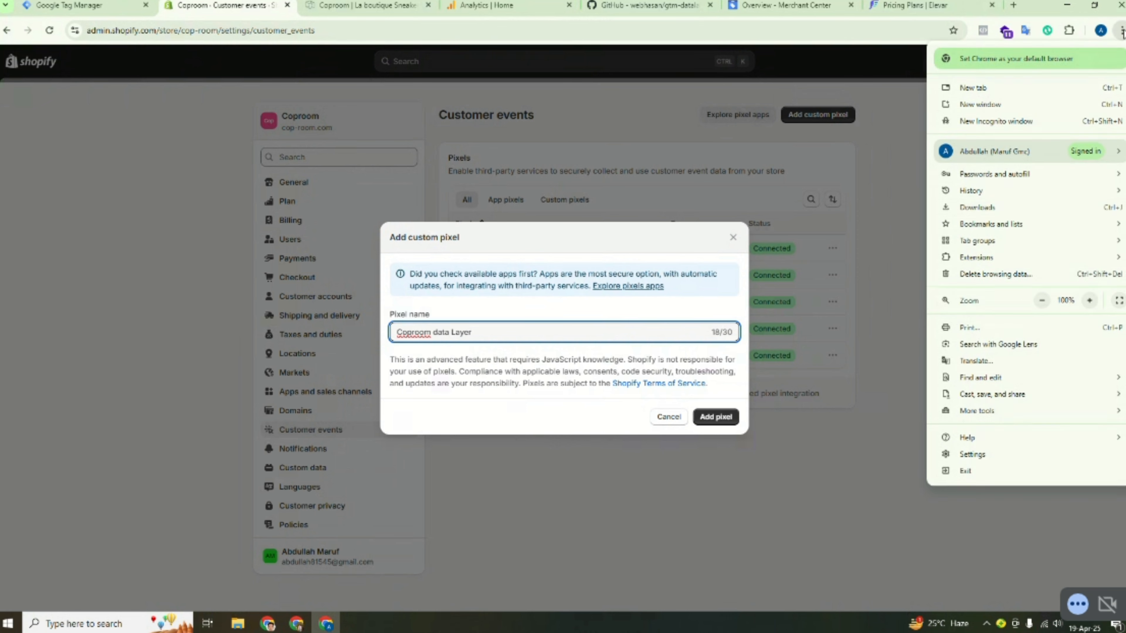
{"action": "left_click", "coordinate": [1089, 301]}
{"action": "left_click", "coordinate": [1089, 301]}
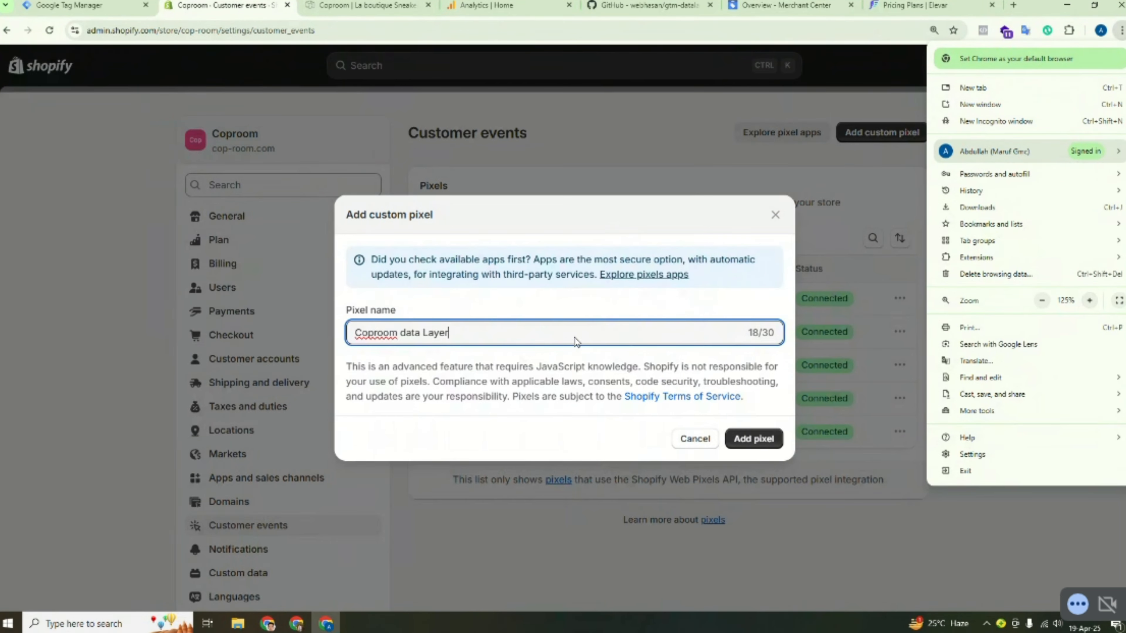
{"action": "left_click", "coordinate": [888, 182]}
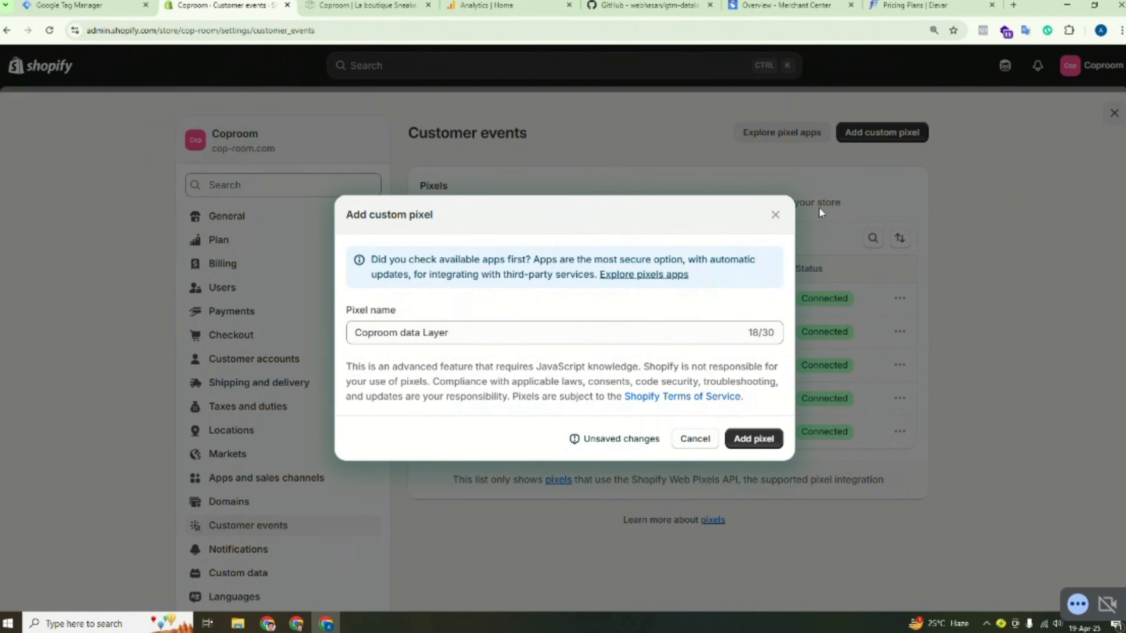
{"action": "left_click", "coordinate": [756, 440]}
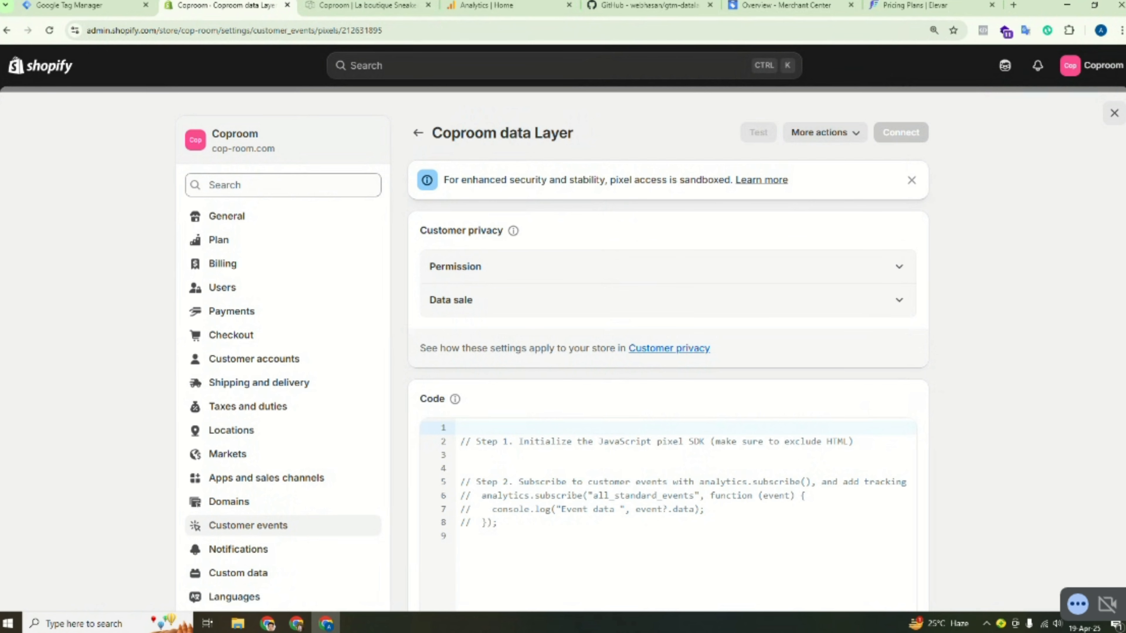
- Replace all the default code of the Coproom data Layer pixel with the copied data layer script
{"action": "scroll", "coordinate": [666, 364], "scroll_direction": "down", "scroll_amount": 2}
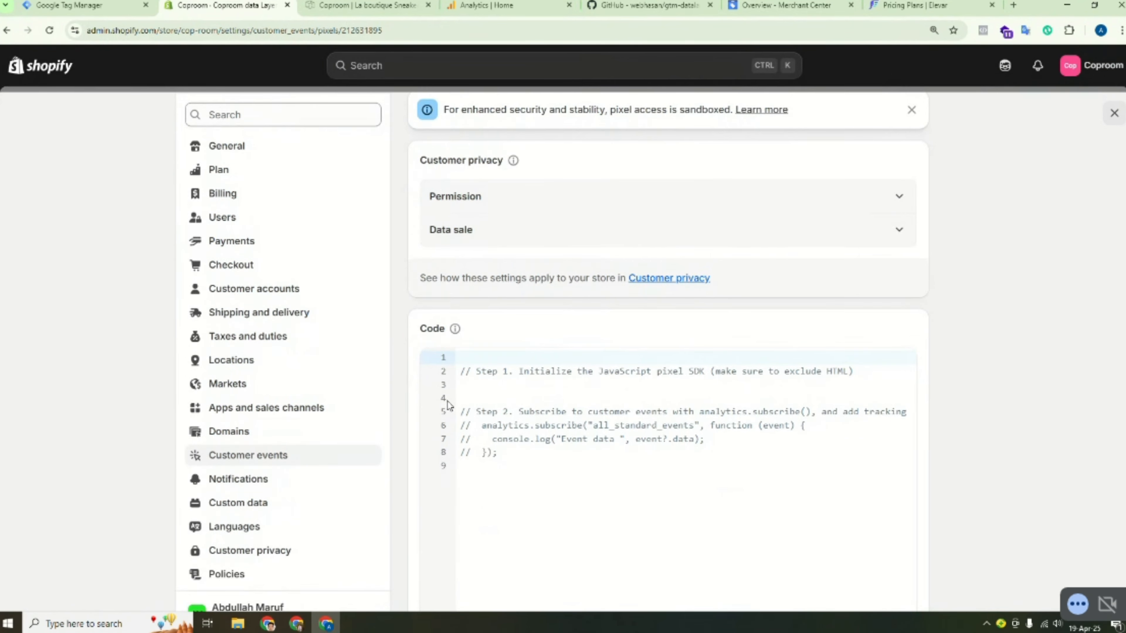
{"action": "left_click", "coordinate": [449, 399]}
{"action": "left_click_drag", "start_coordinate": [502, 455], "coordinate": [440, 354]}
{"action": "key", "text": "BackSpace"}
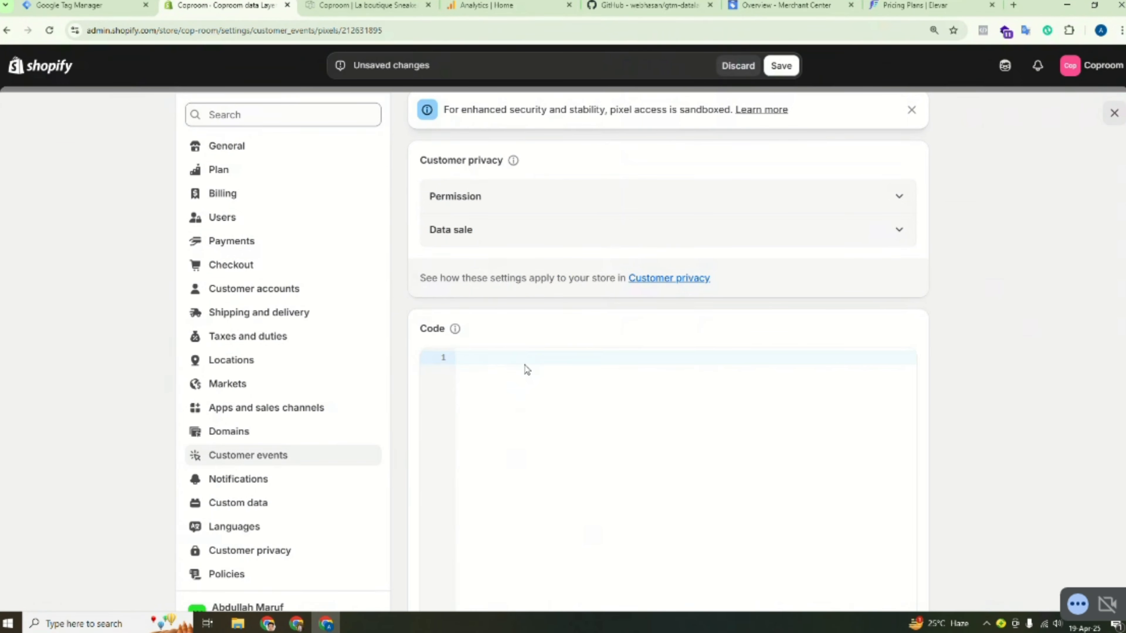
{"action": "key", "text": "ctrl+v"}
- Select the existing container ID in the GTM Code section near the beginning of the pasted script
{"action": "scroll", "coordinate": [673, 357], "scroll_direction": "up", "scroll_amount": 5}
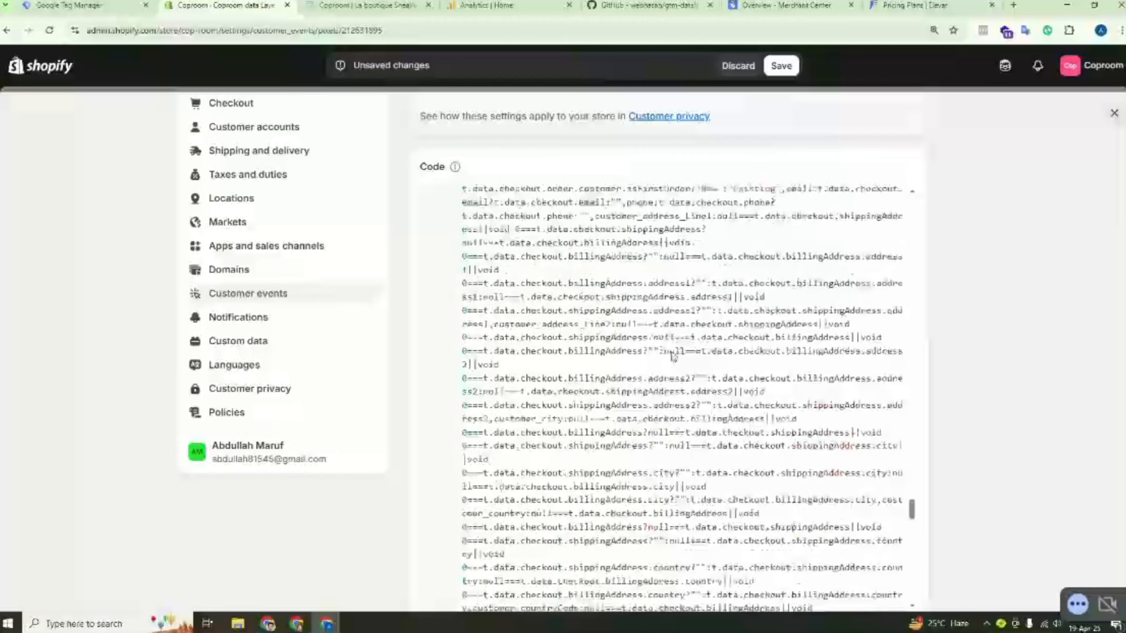
{"action": "scroll", "coordinate": [673, 357], "scroll_direction": "up", "scroll_amount": 10}
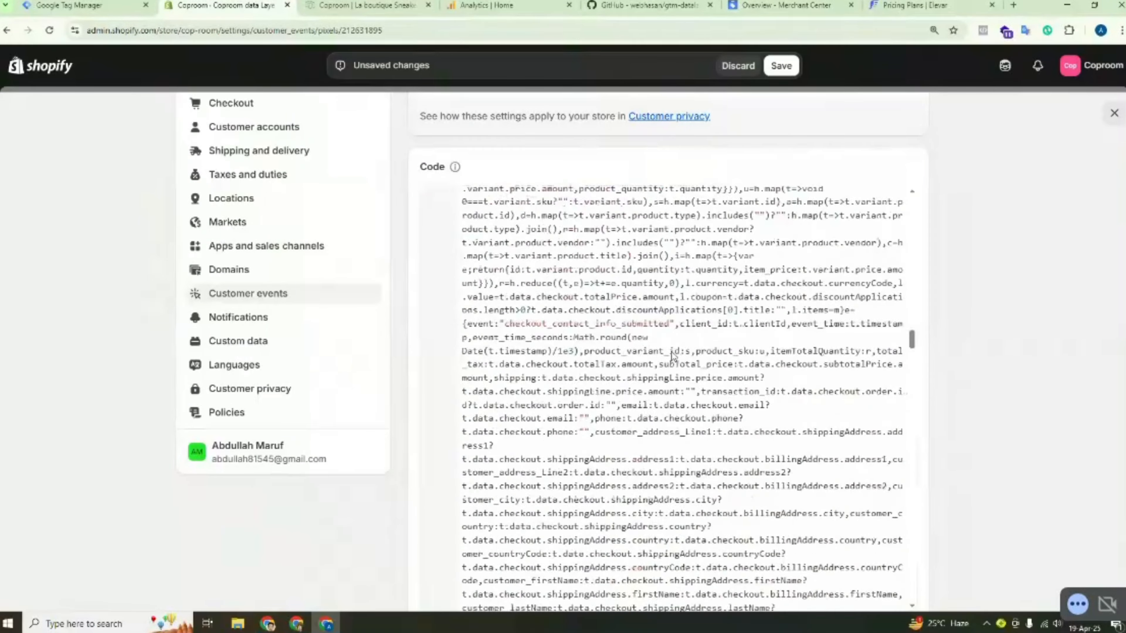
{"action": "scroll", "coordinate": [673, 357], "scroll_direction": "up", "scroll_amount": 10}
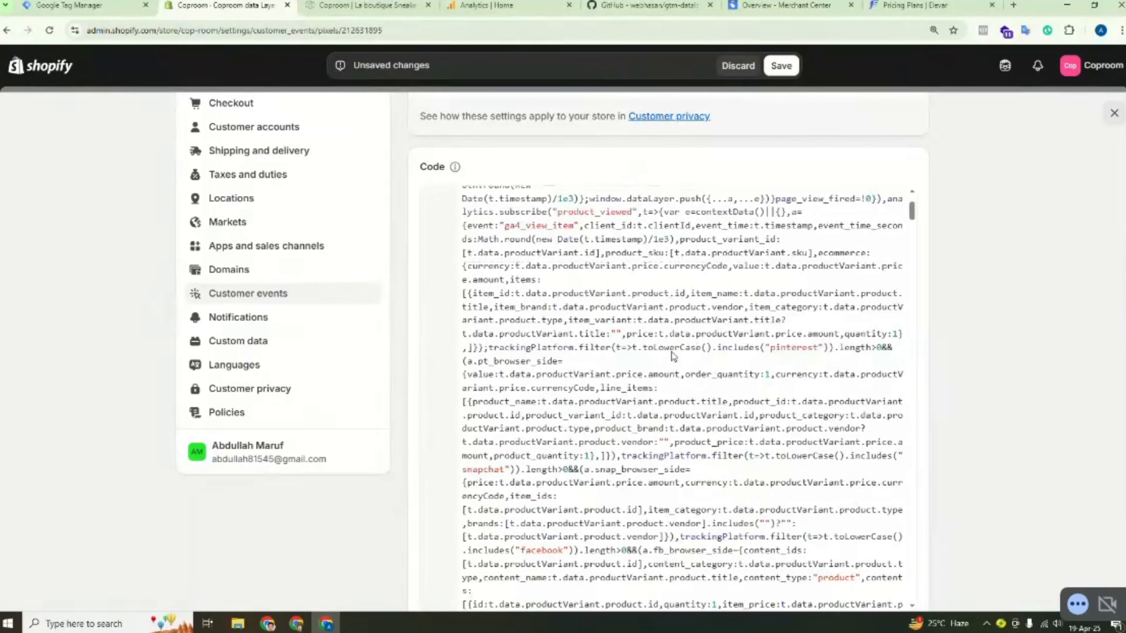
{"action": "scroll", "coordinate": [673, 357], "scroll_direction": "up", "scroll_amount": 3}
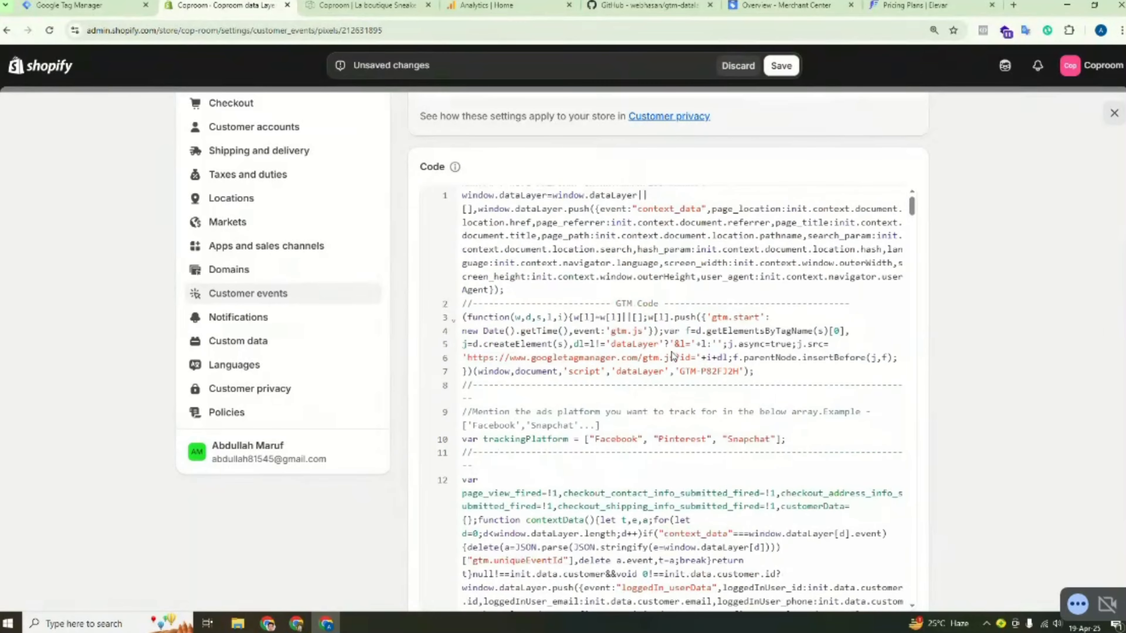
{"action": "double_click", "coordinate": [689, 372]}
{"action": "left_click_drag", "start_coordinate": [698, 374], "coordinate": [738, 375]}
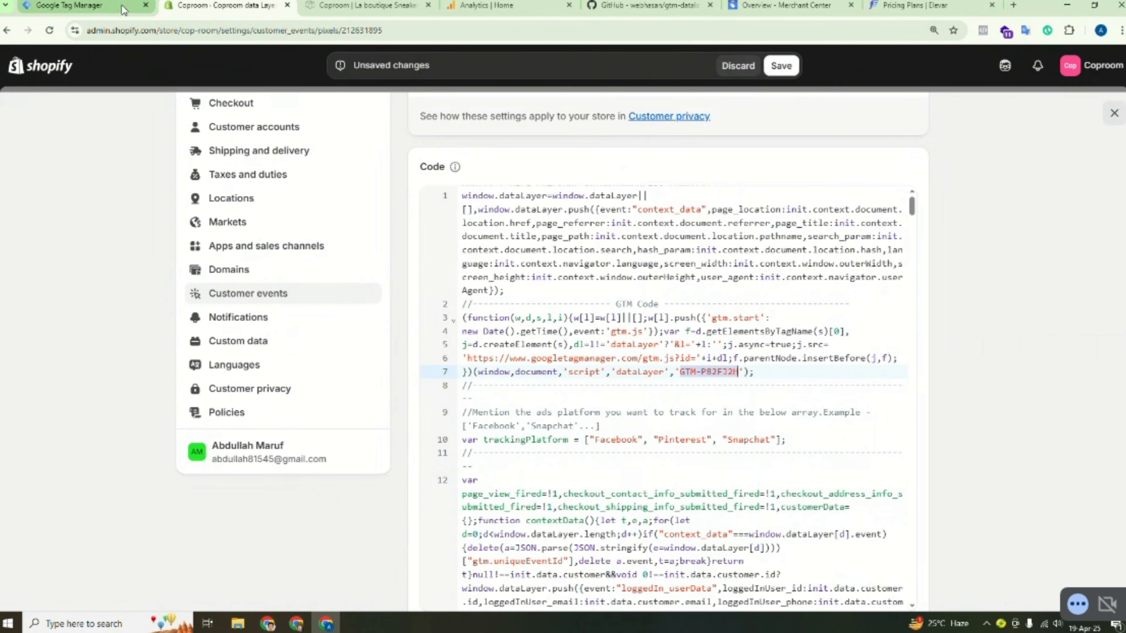
- Switch to Google Tag Manager, open the cop-room.com container's install instructions and copy the container ID from the head snippet
{"action": "left_click", "coordinate": [98, 6]}
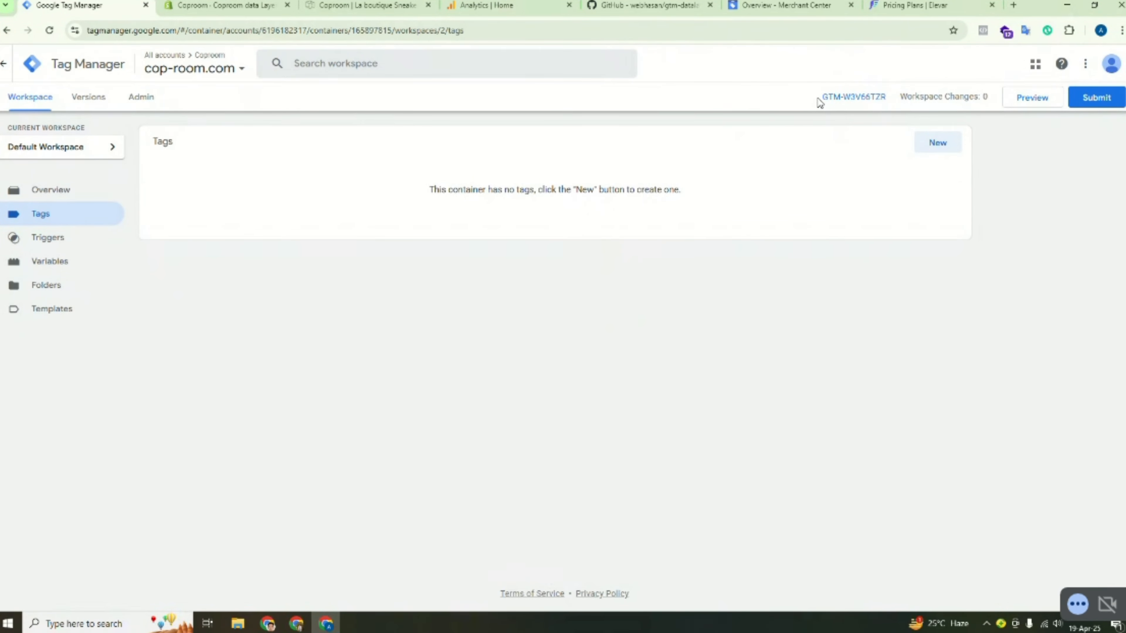
{"action": "left_click", "coordinate": [845, 97]}
{"action": "right_click", "coordinate": [860, 100]}
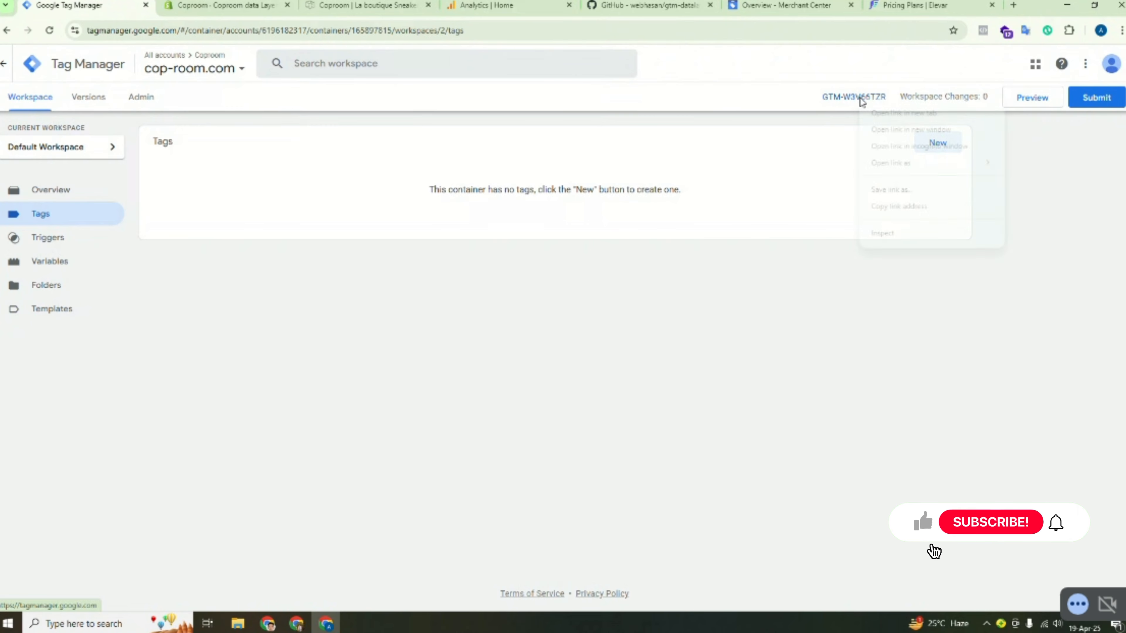
{"action": "key", "text": "Escape"}
{"action": "left_click", "coordinate": [852, 103]}
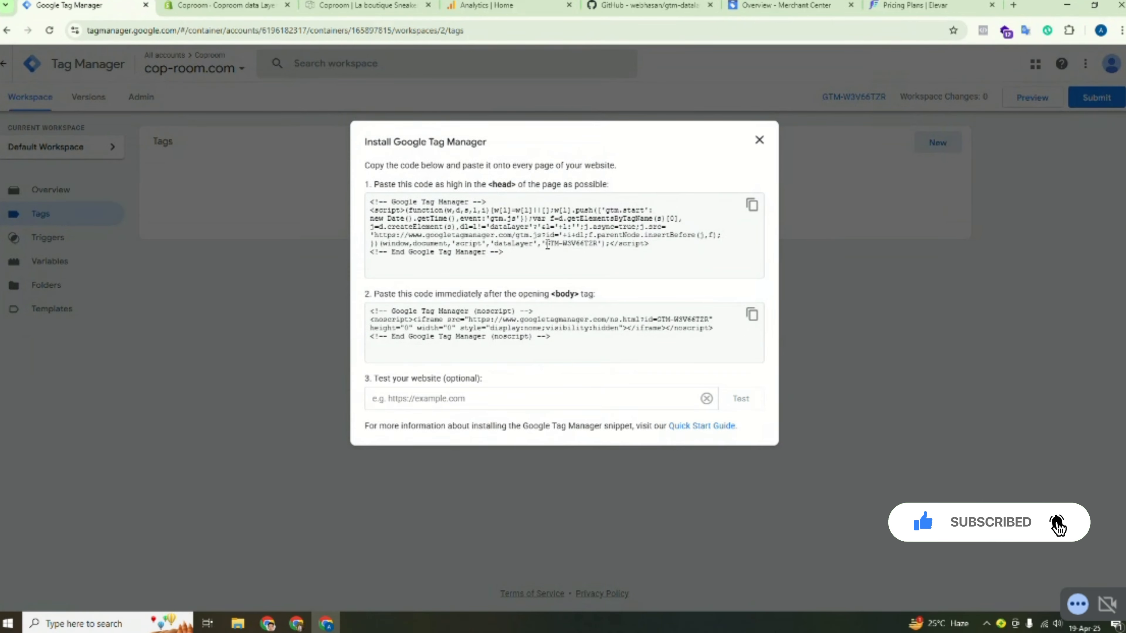
{"action": "left_click_drag", "start_coordinate": [546, 244], "coordinate": [598, 245]}
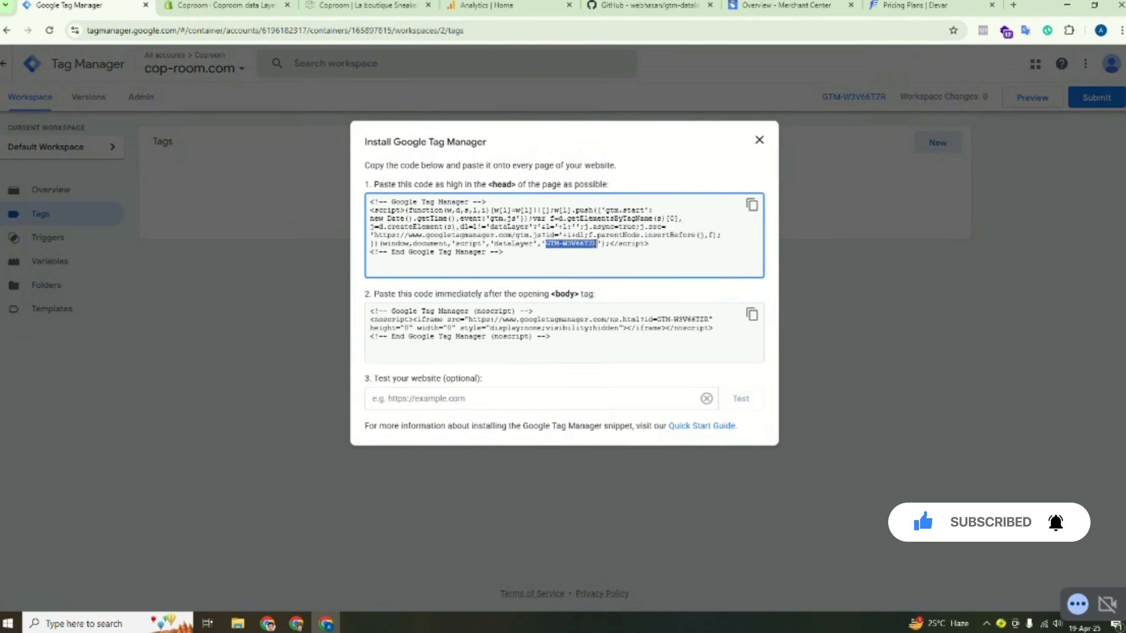
{"action": "right_click", "coordinate": [590, 245]}
{"action": "left_click", "coordinate": [619, 255]}
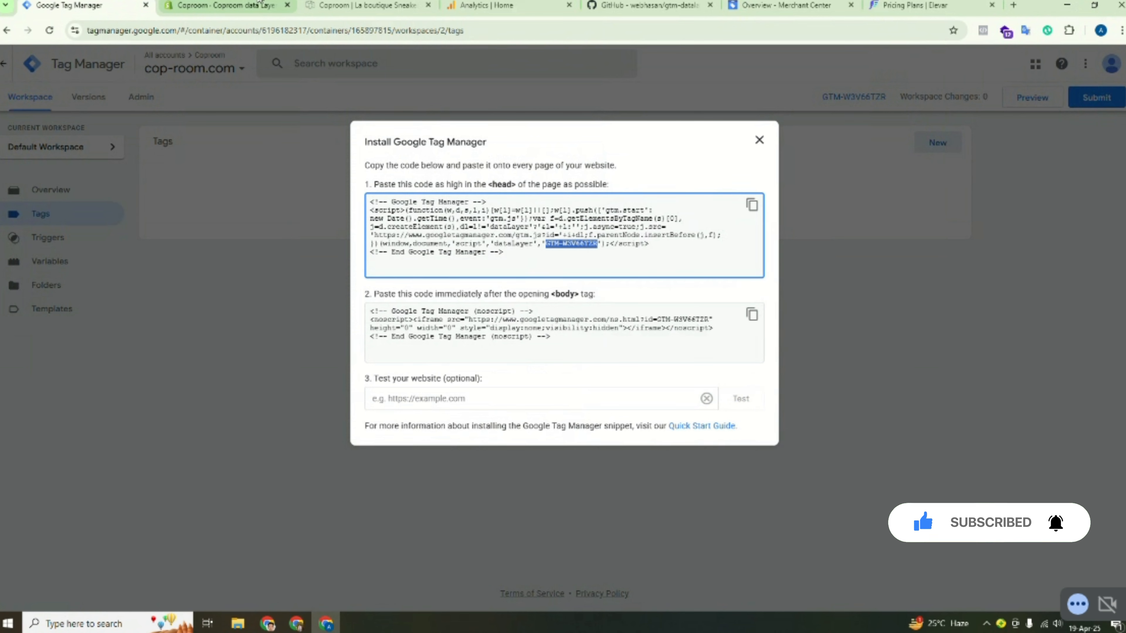
- Switch to the Coproom storefront and load its English version by changing the address path to "en"
{"action": "left_click", "coordinate": [371, 7]}
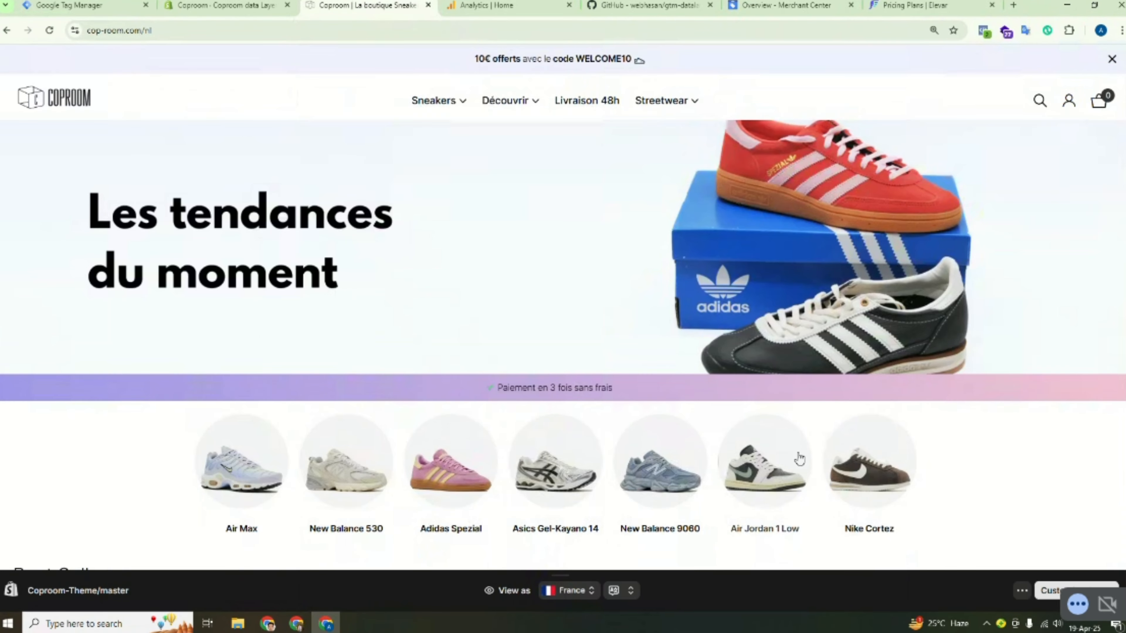
{"action": "scroll", "coordinate": [890, 410], "scroll_direction": "down", "scroll_amount": 3}
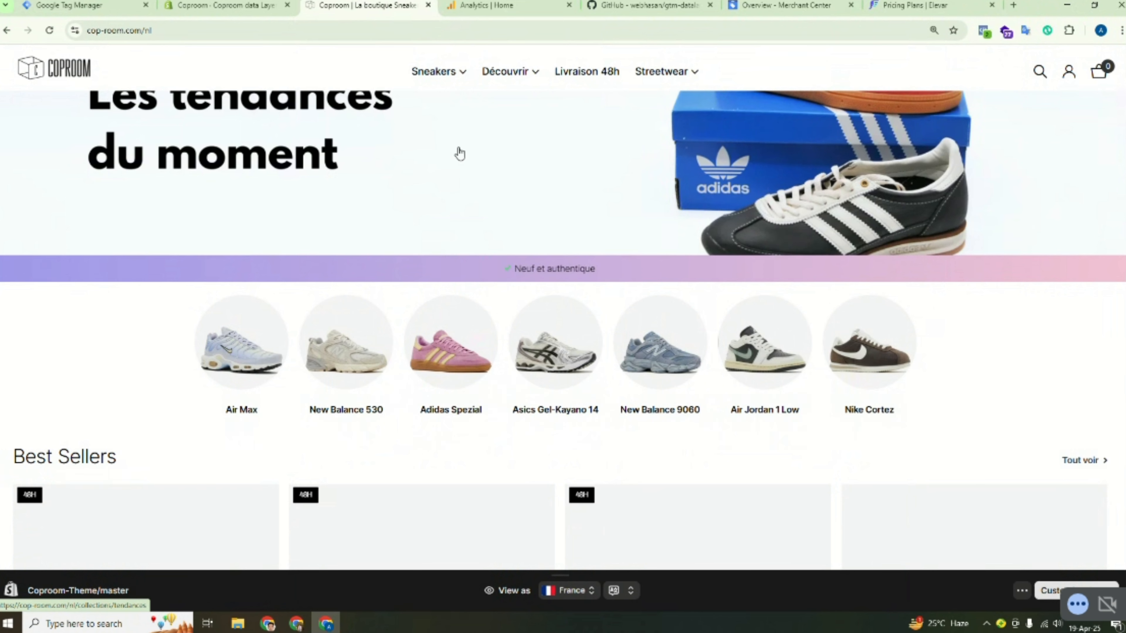
{"action": "left_click", "coordinate": [194, 34]}
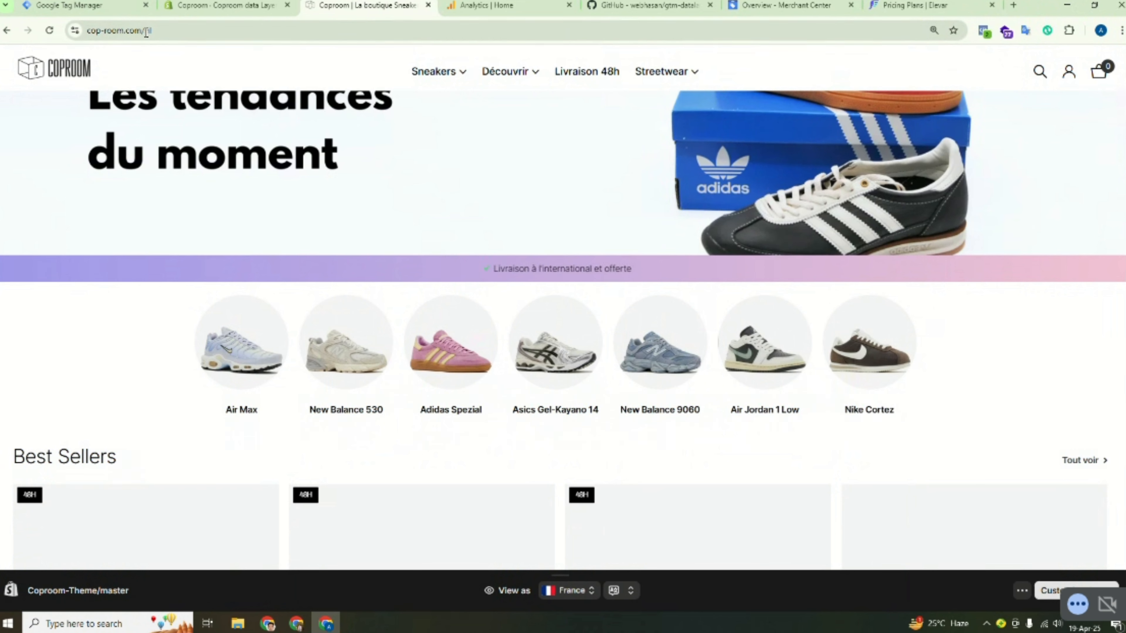
{"action": "double_click", "coordinate": [194, 34]}
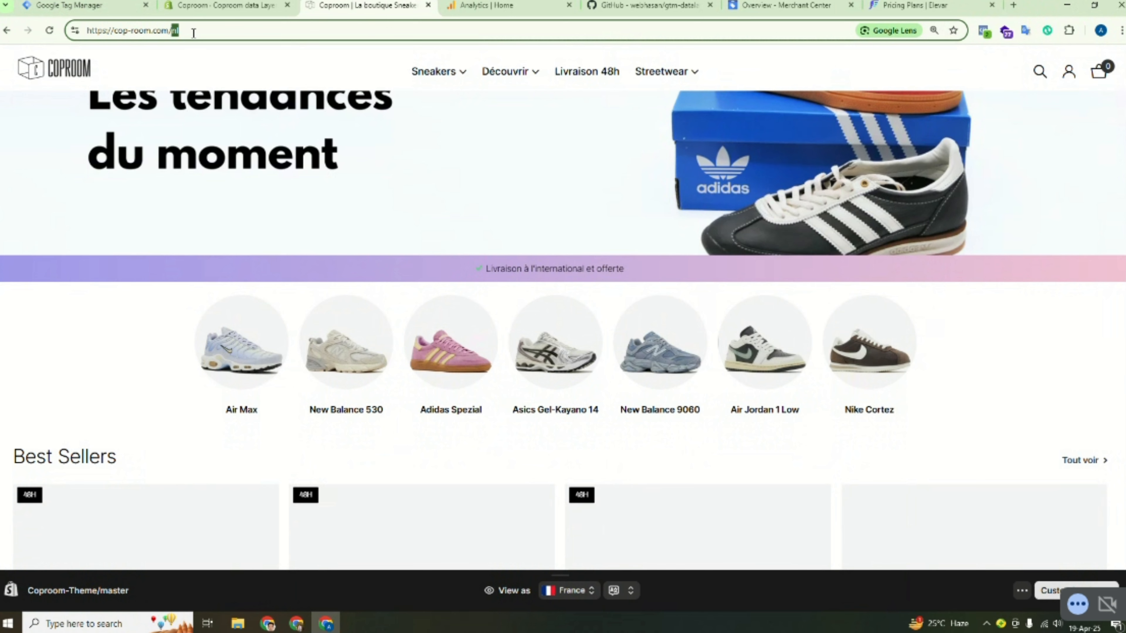
{"action": "type", "text": "en"}
{"action": "key", "text": "Return"}
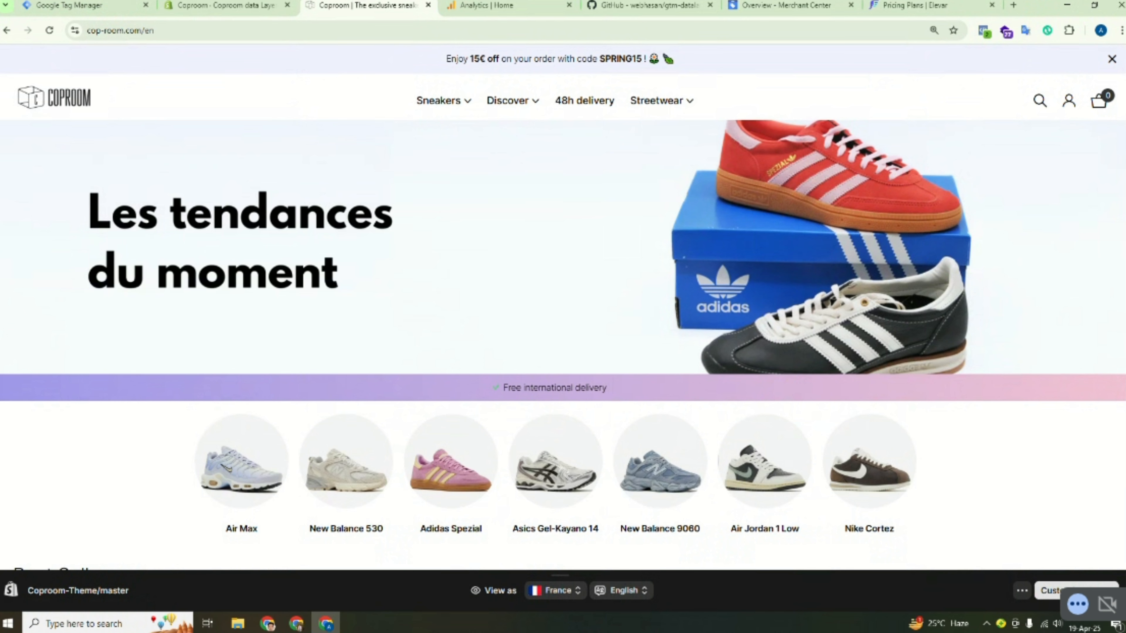
- Close the theme preview on the storefront and look through the homepage down to Best Sellers
{"action": "scroll", "coordinate": [1101, 146], "scroll_direction": "down", "scroll_amount": 10}
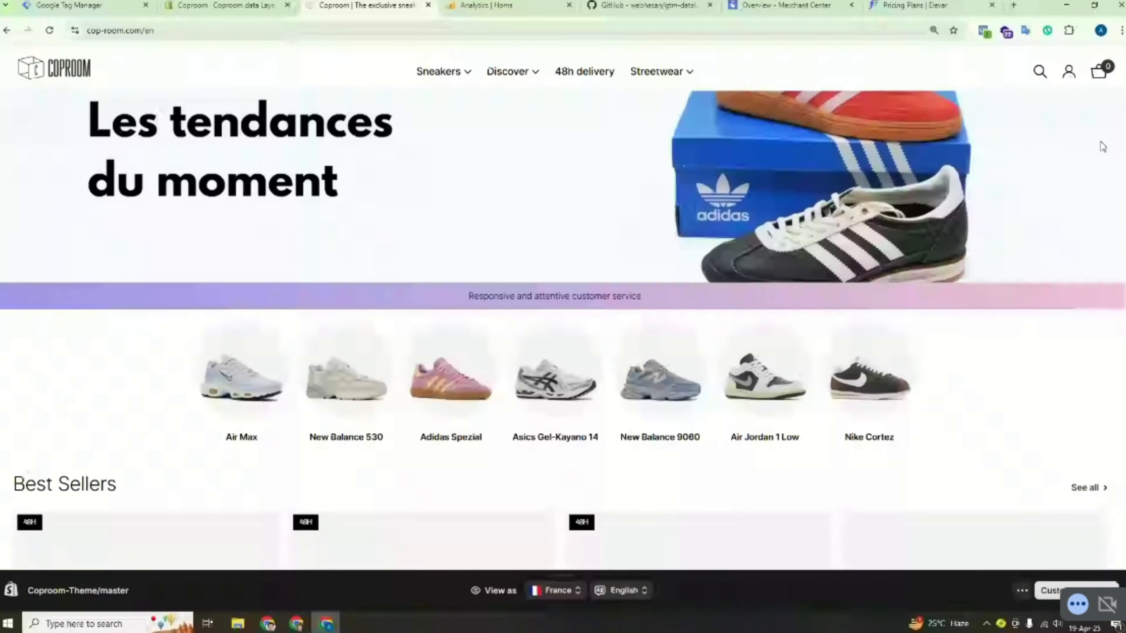
{"action": "scroll", "coordinate": [1104, 207], "scroll_direction": "down", "scroll_amount": 8}
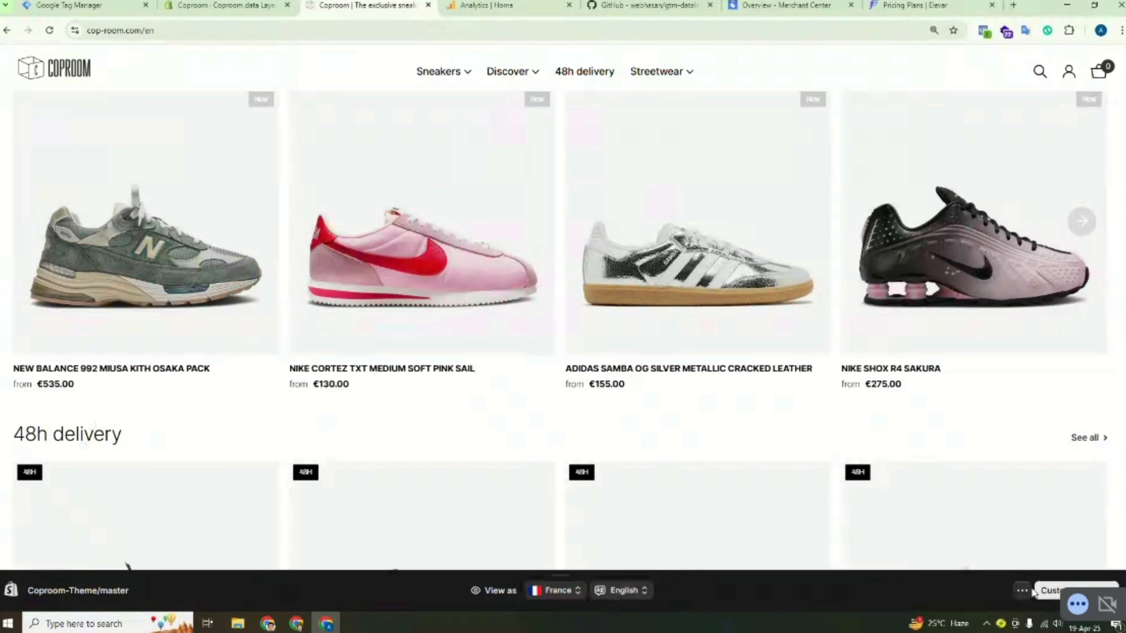
{"action": "left_click", "coordinate": [1023, 590]}
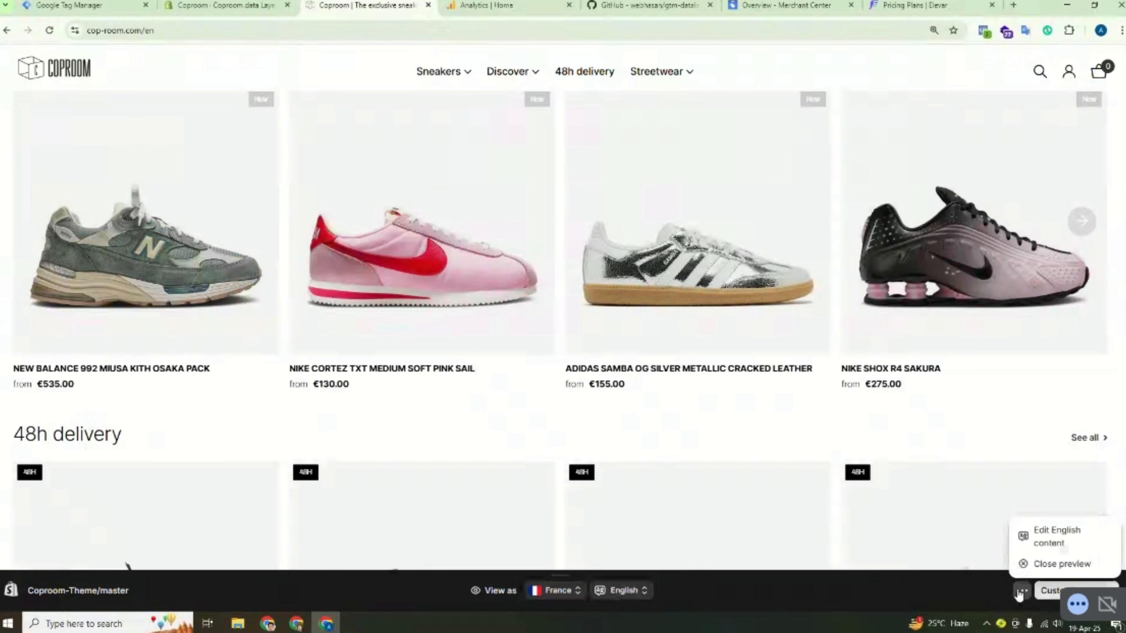
{"action": "left_click", "coordinate": [1051, 572]}
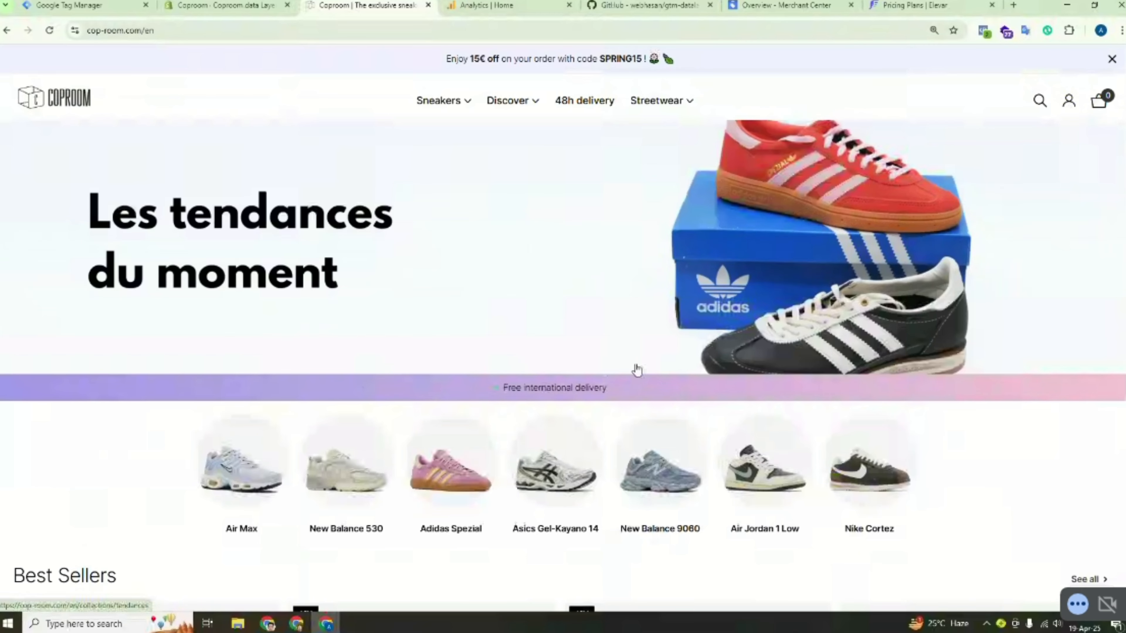
{"action": "scroll", "coordinate": [637, 369], "scroll_direction": "down", "scroll_amount": 5}
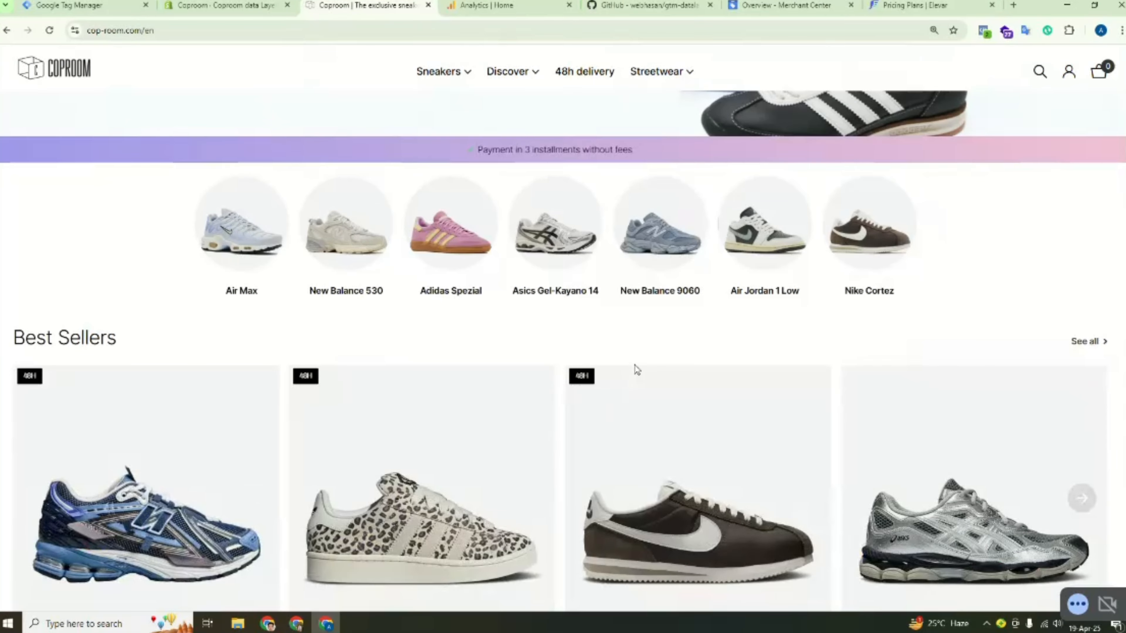
{"action": "scroll", "coordinate": [636, 370], "scroll_direction": "down", "scroll_amount": 5}
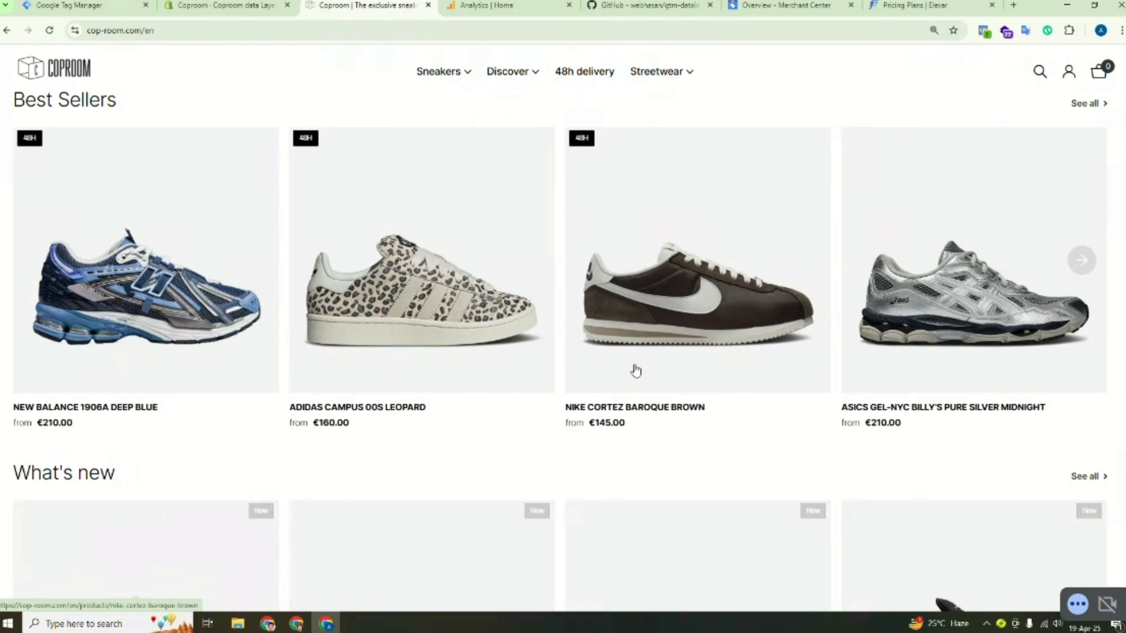
- Return to Google Tag Manager and copy the selected container ID from the head snippet again
{"action": "left_click", "coordinate": [223, 17]}
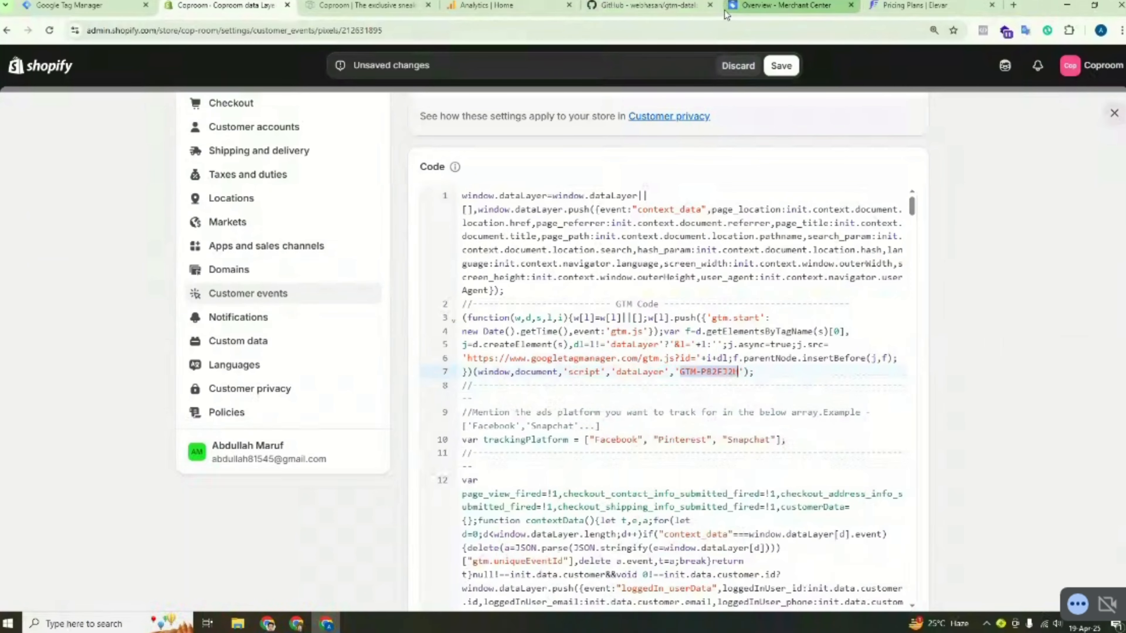
{"action": "left_click", "coordinate": [84, 5]}
{"action": "right_click", "coordinate": [585, 244]}
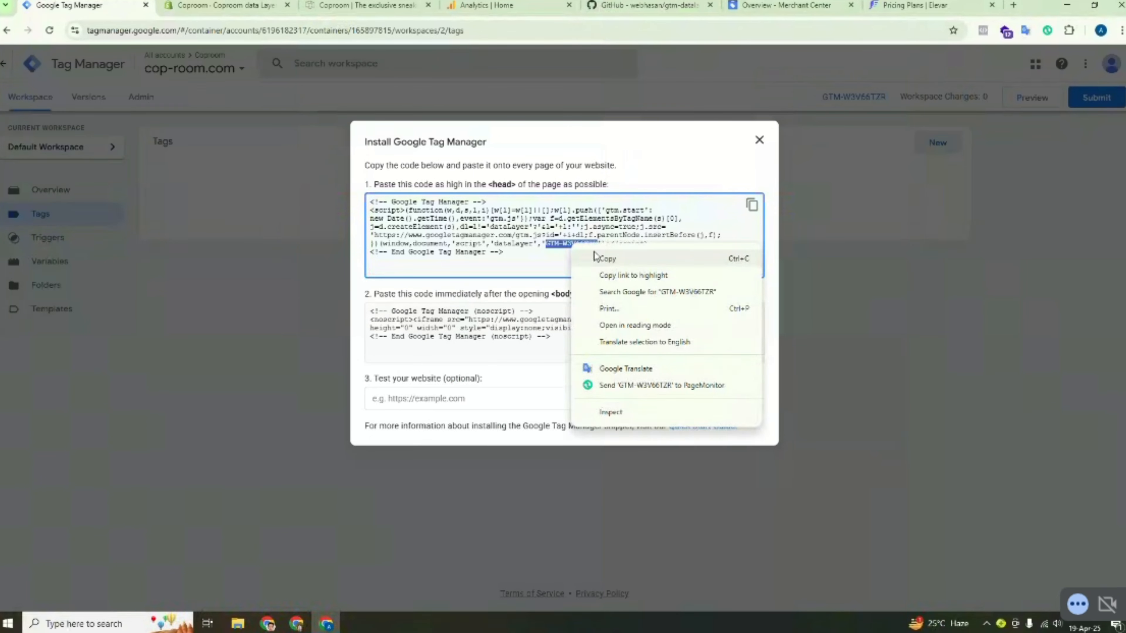
{"action": "left_click", "coordinate": [603, 256]}
- Replace the container ID in the Shopify pixel's GTM code with GTM-W3V66TZR and save the pixel
{"action": "left_click", "coordinate": [211, 6]}
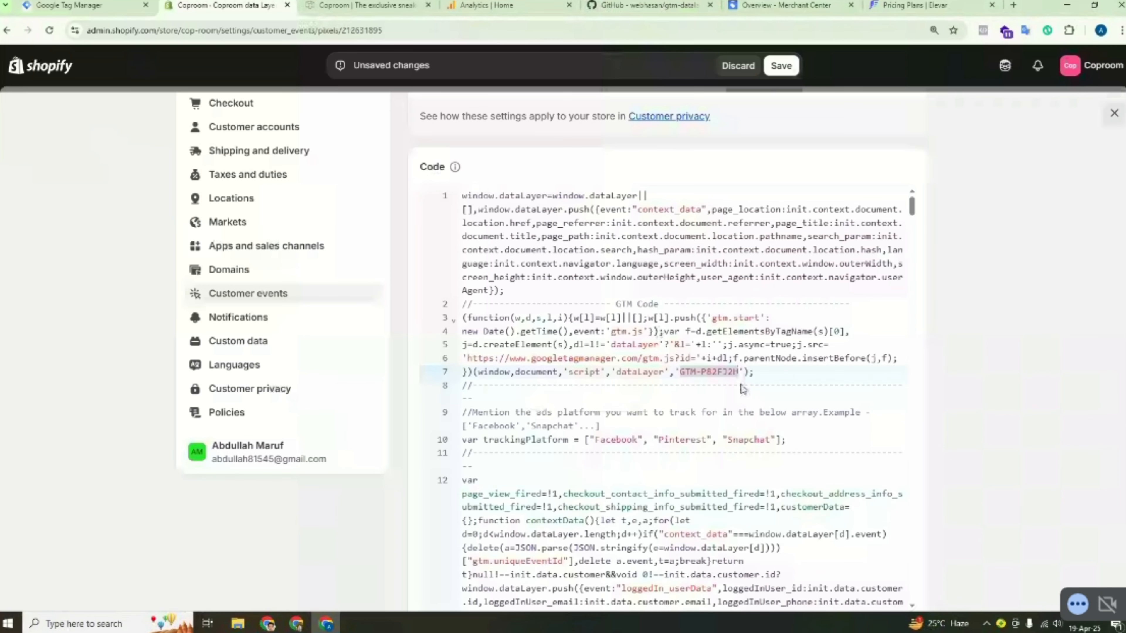
{"action": "left_click_drag", "start_coordinate": [680, 372], "coordinate": [739, 375]}
{"action": "type", "text": "GTM-W3V66TZR"}
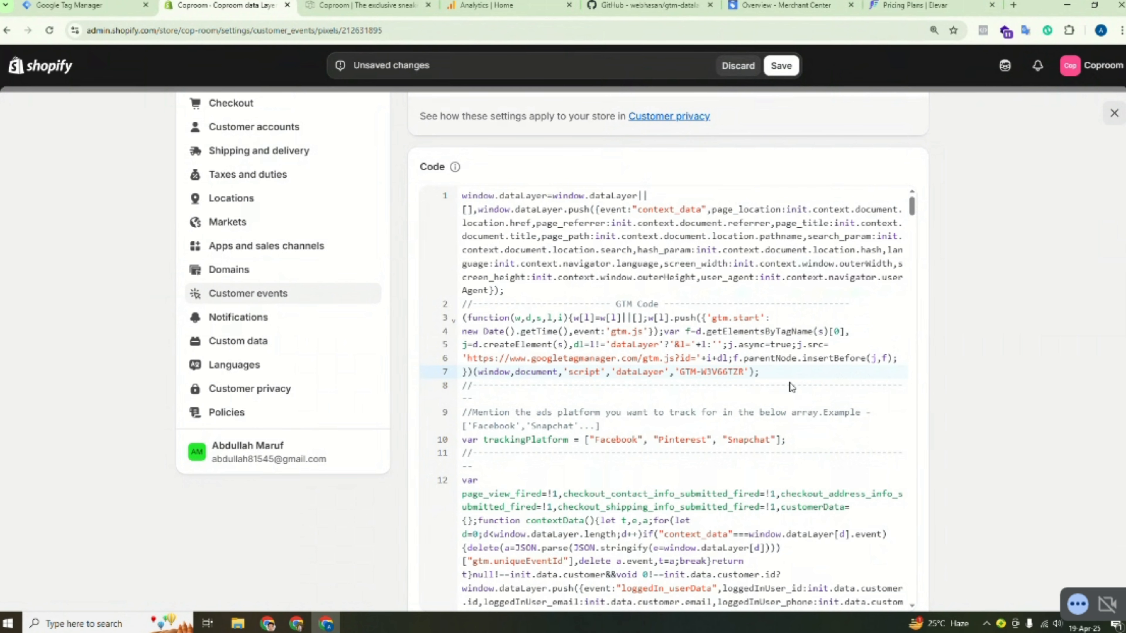
{"action": "left_click", "coordinate": [788, 68]}
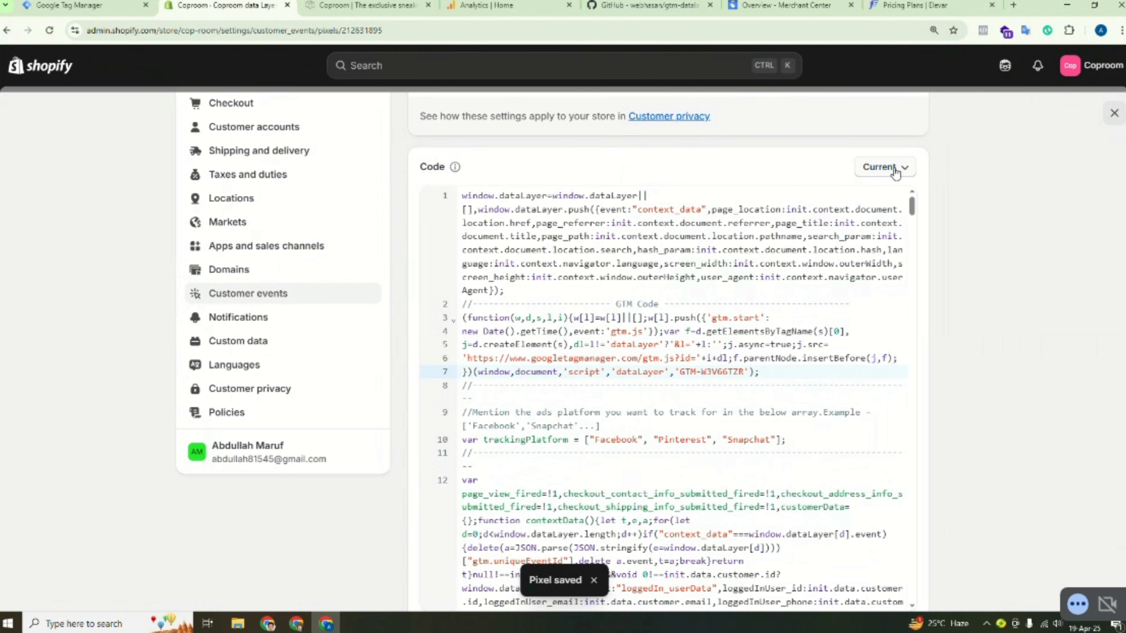
{"action": "scroll", "coordinate": [783, 160], "scroll_direction": "up", "scroll_amount": 5}
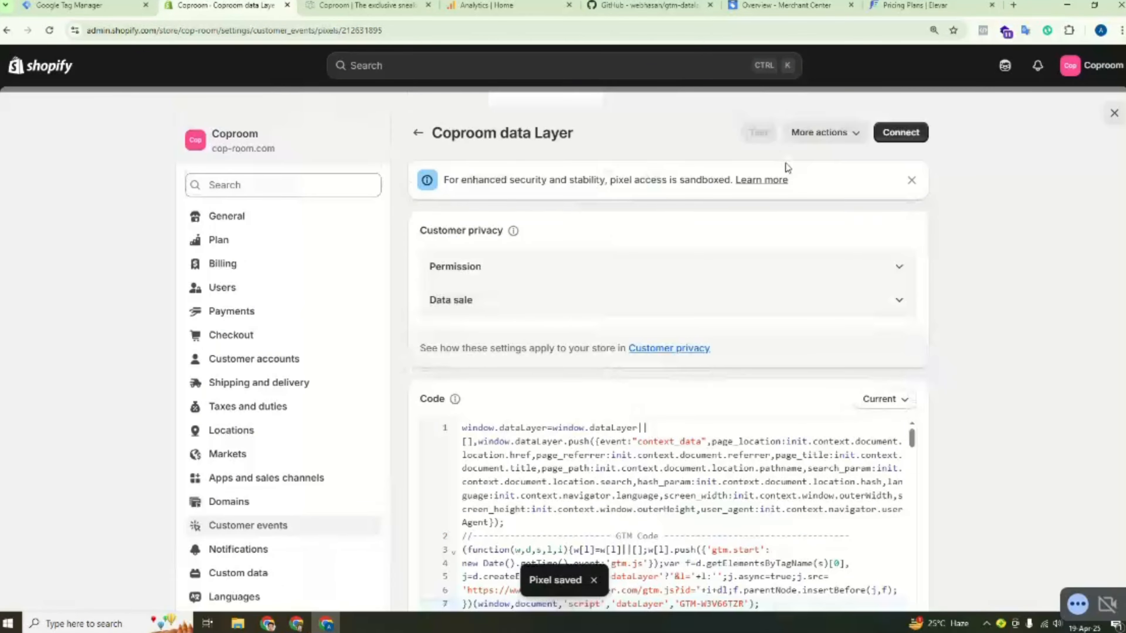
- Connect the Coproom data Layer pixel to the Coproom store
{"action": "left_click", "coordinate": [901, 133]}
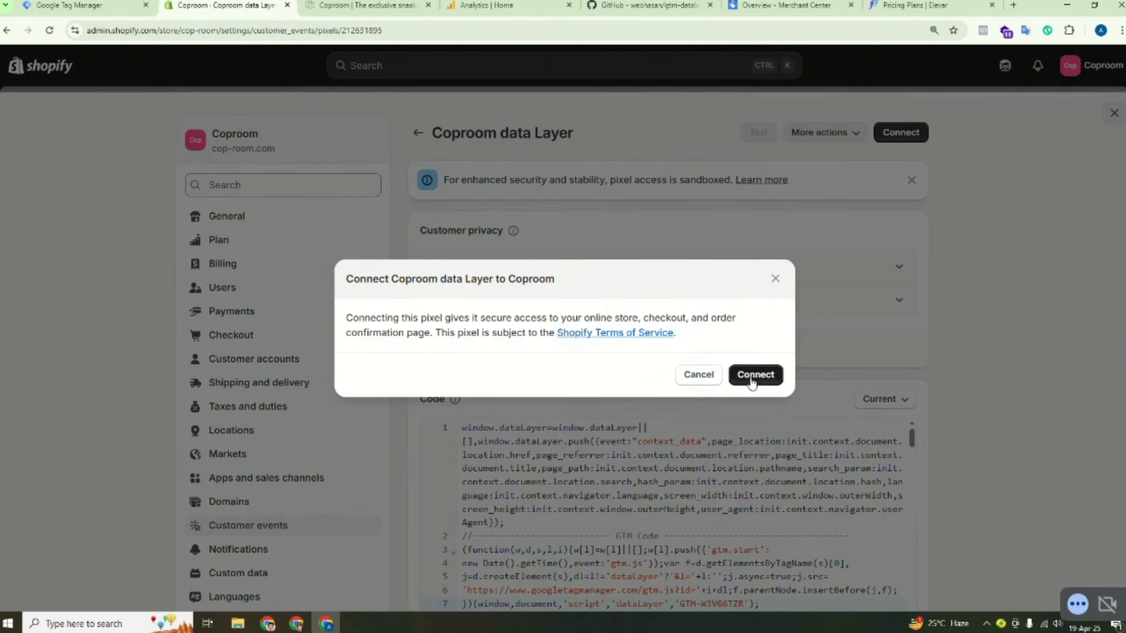
{"action": "left_click", "coordinate": [752, 382]}
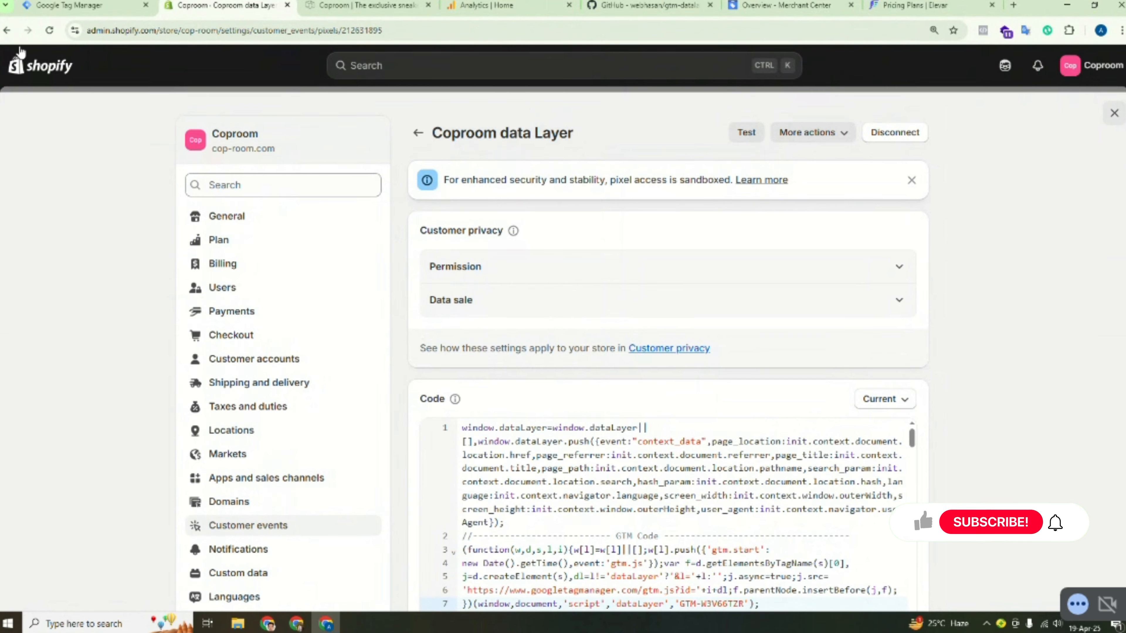
- Publish the cop-room.com container in Google Tag Manager without a version name or description, and close the version details
{"action": "key", "text": "ctrl+1"}
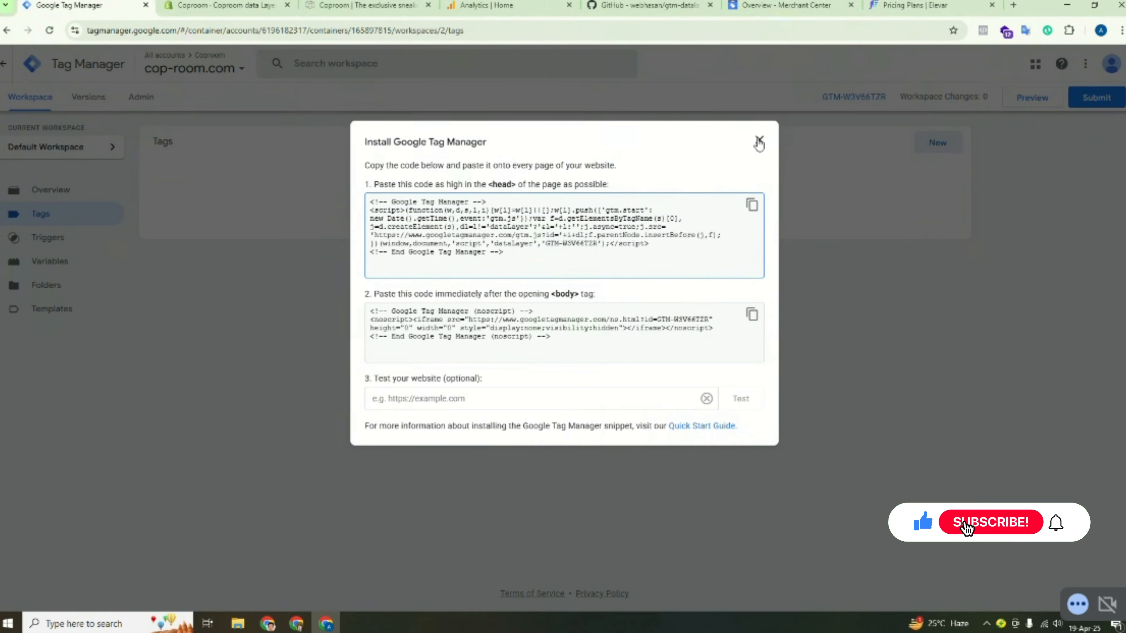
{"action": "left_click", "coordinate": [759, 140]}
{"action": "left_click", "coordinate": [1096, 97]}
{"action": "left_click", "coordinate": [1091, 63]}
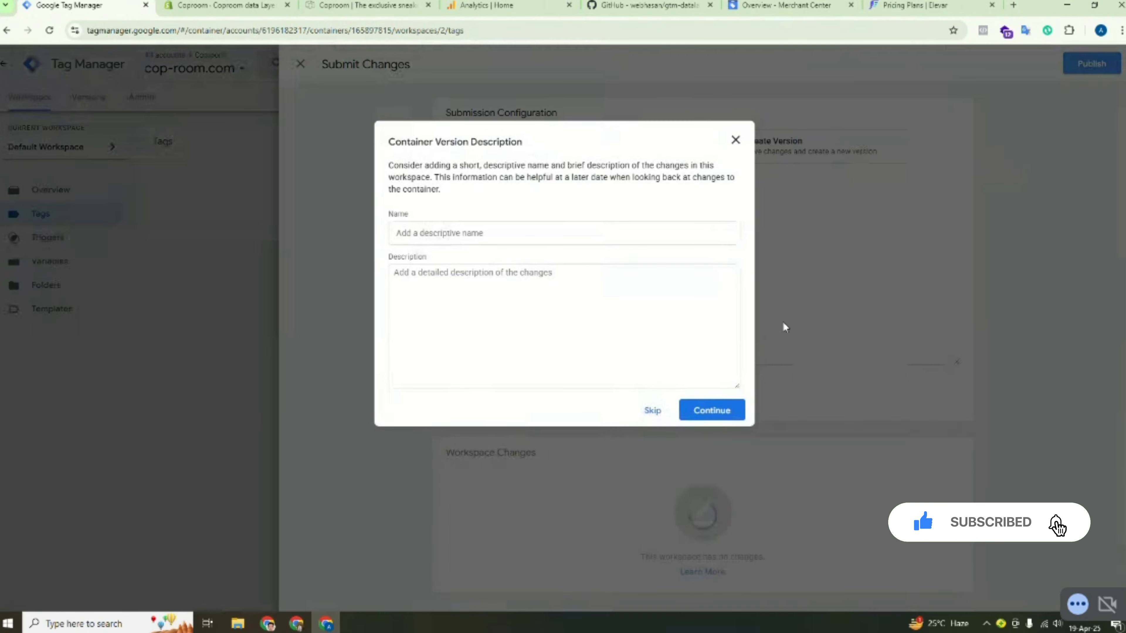
{"action": "left_click", "coordinate": [709, 411]}
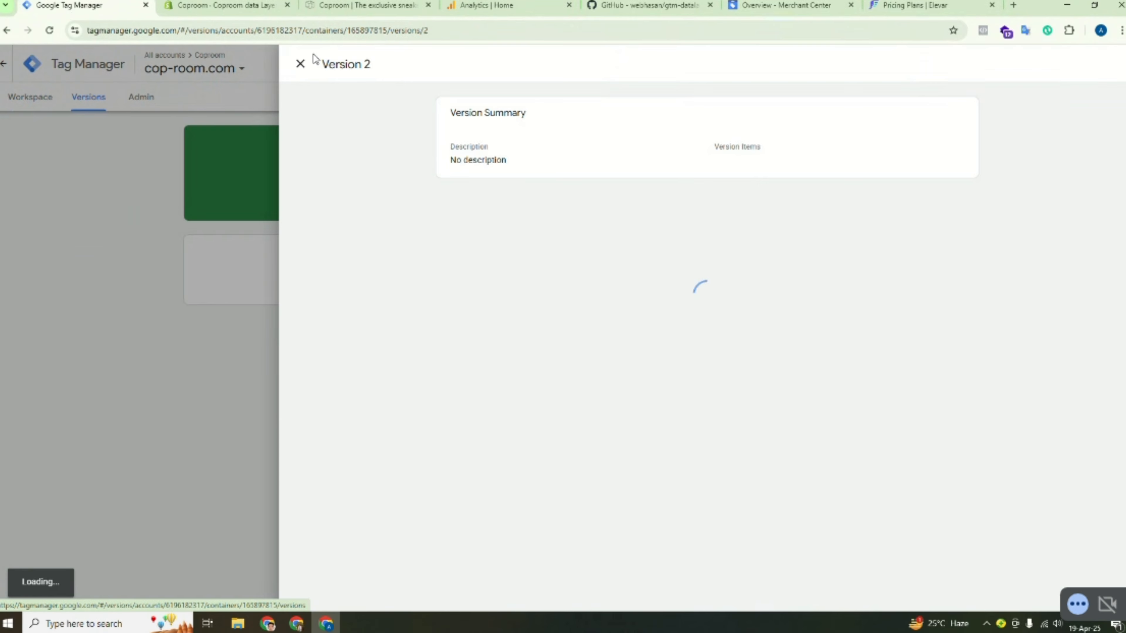
{"action": "left_click", "coordinate": [300, 66]}
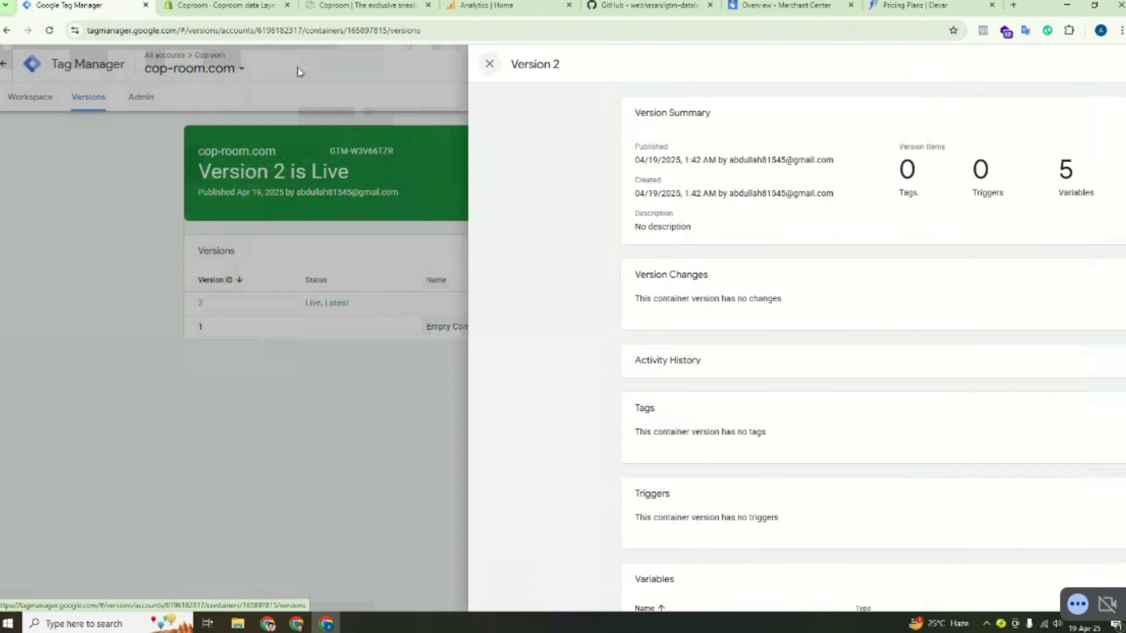
- Return to the container's workspace and start preview mode in Tag Assistant
{"action": "left_click", "coordinate": [29, 98]}
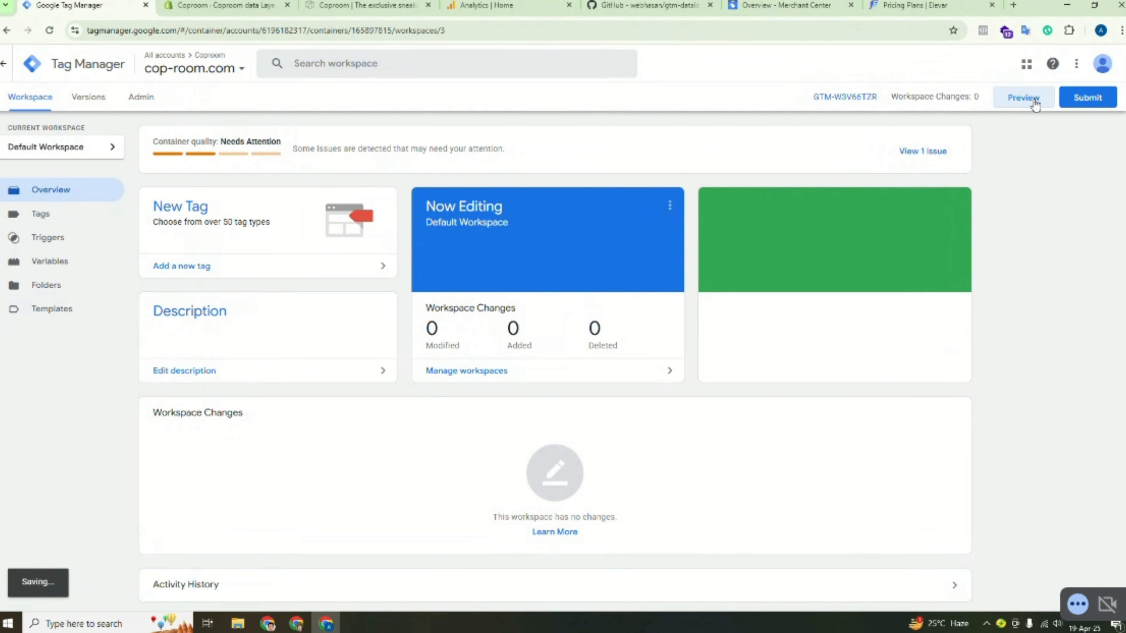
{"action": "left_click", "coordinate": [1024, 99]}
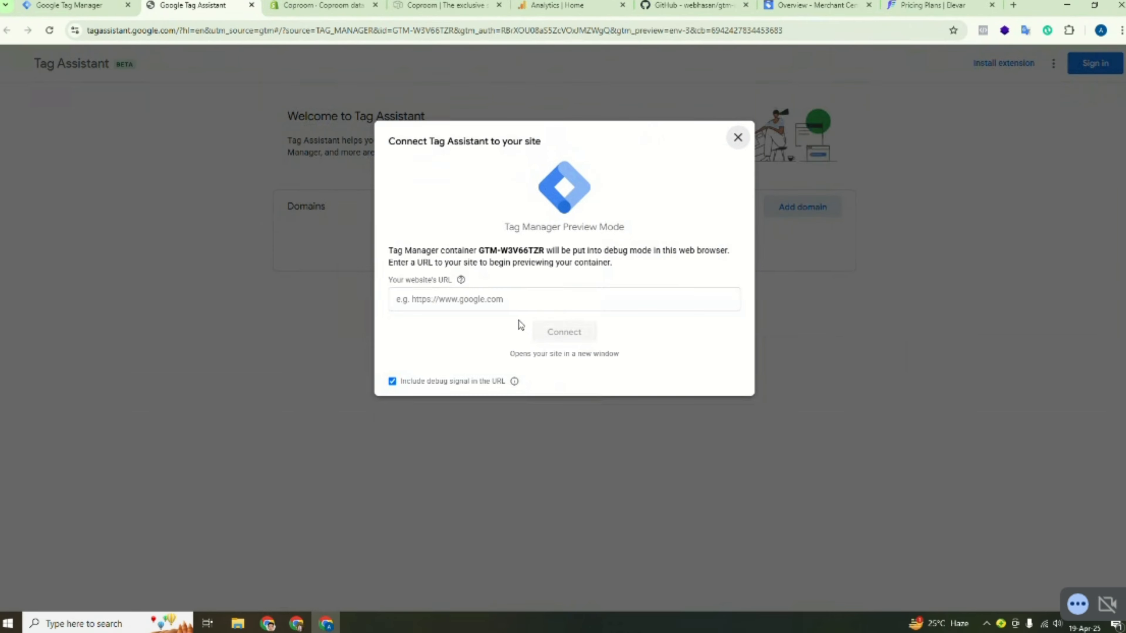
{"action": "left_click", "coordinate": [495, 299]}
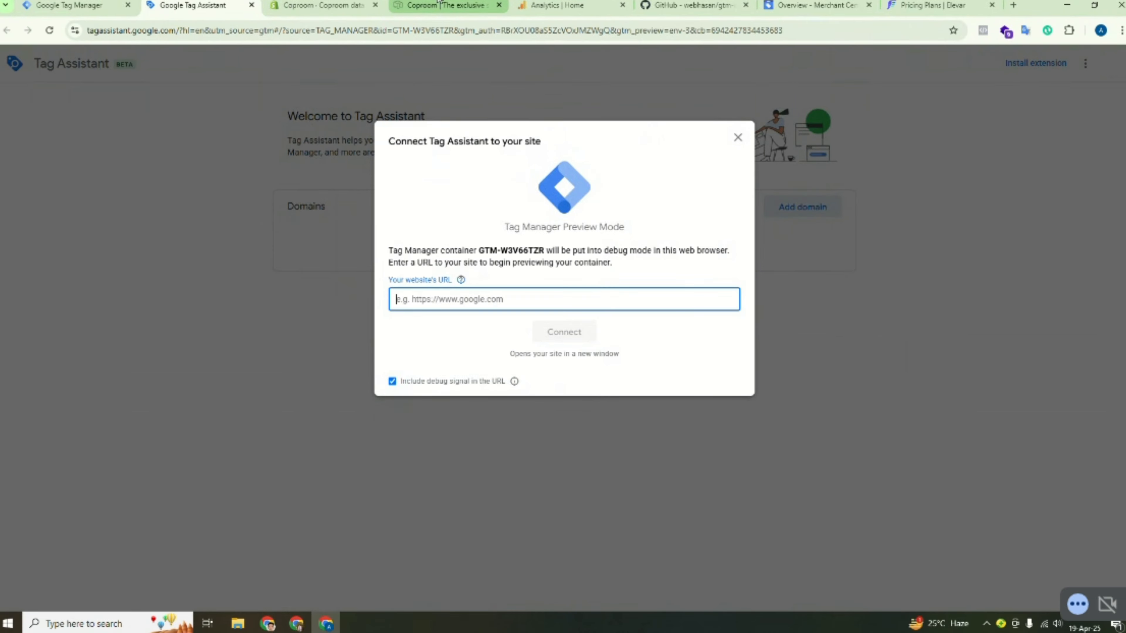
{"action": "left_click", "coordinate": [444, 5]}
{"action": "left_click", "coordinate": [149, 31]}
{"action": "left_click", "coordinate": [184, 30]}
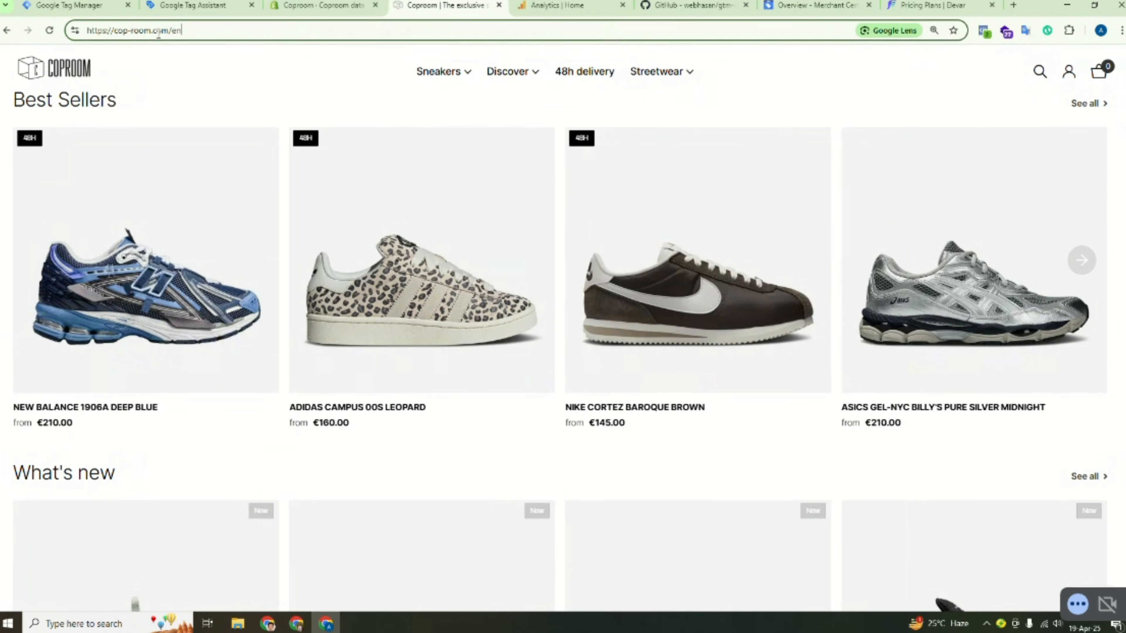
{"action": "left_click_drag", "start_coordinate": [169, 31], "coordinate": [29, 42]}
{"action": "right_click", "coordinate": [110, 37]}
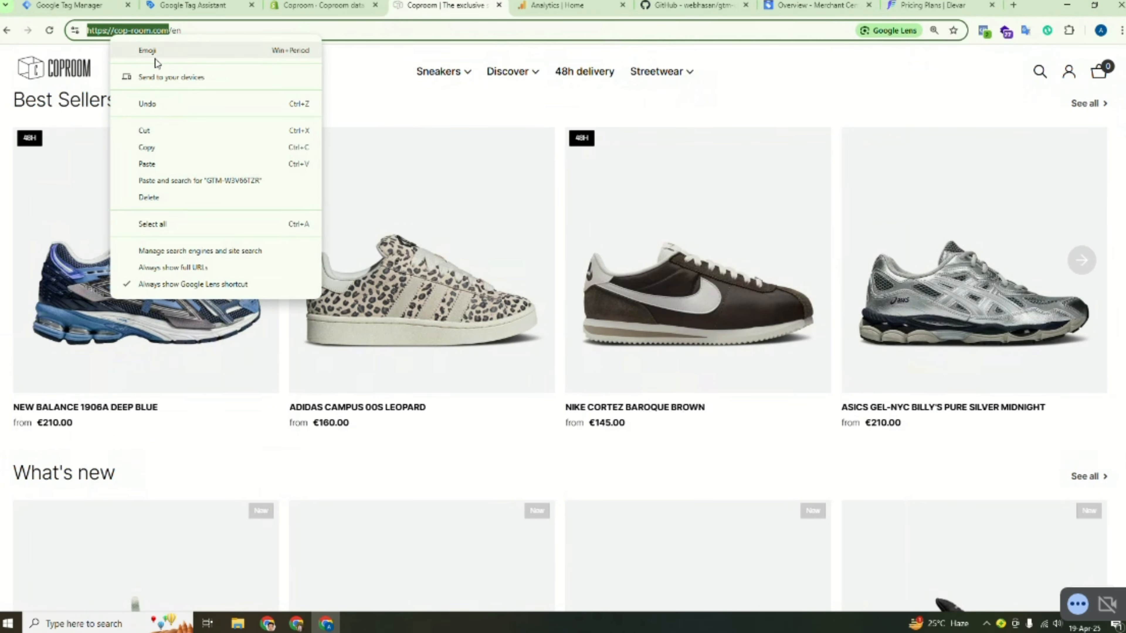
{"action": "left_click", "coordinate": [146, 148]}
{"action": "left_click", "coordinate": [192, 6]}
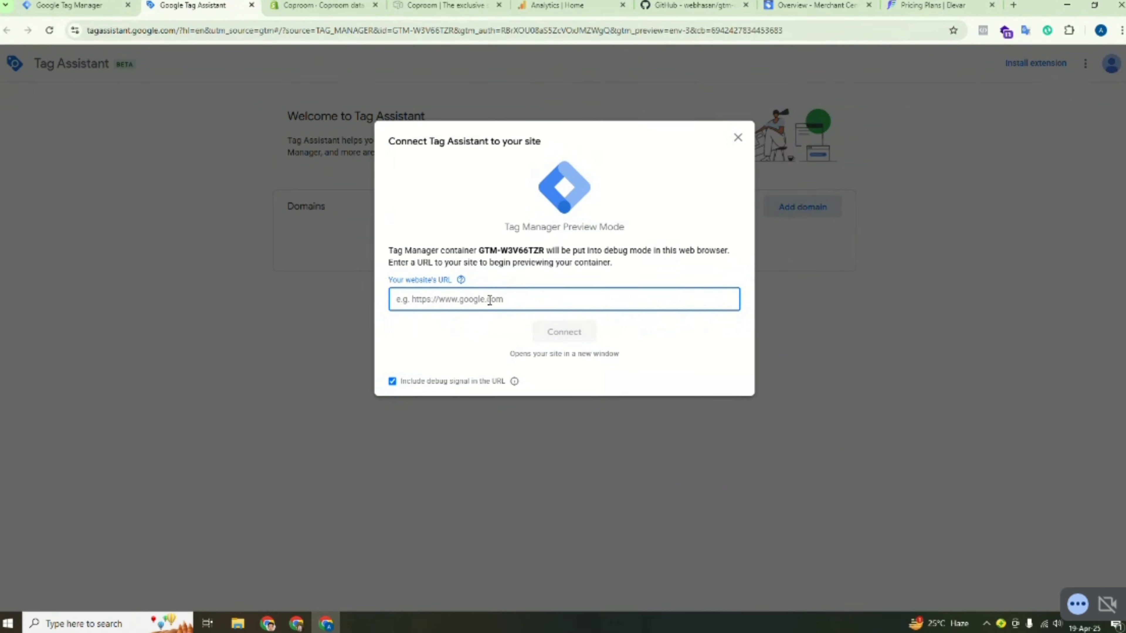
{"action": "key", "text": "ctrl+v"}
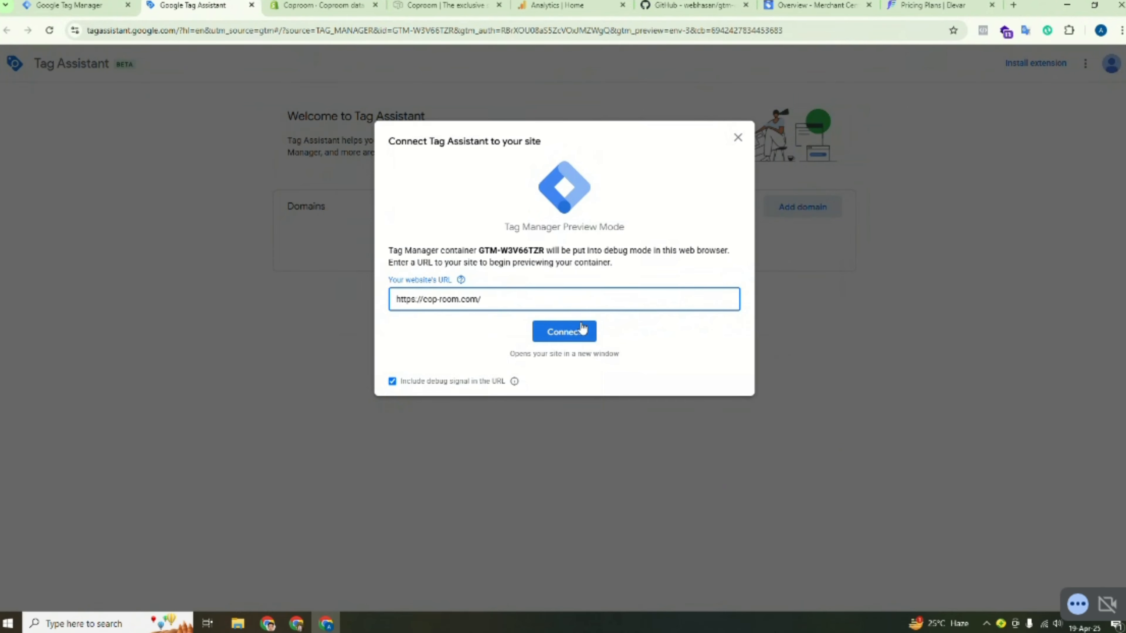
{"action": "left_click", "coordinate": [563, 333]}
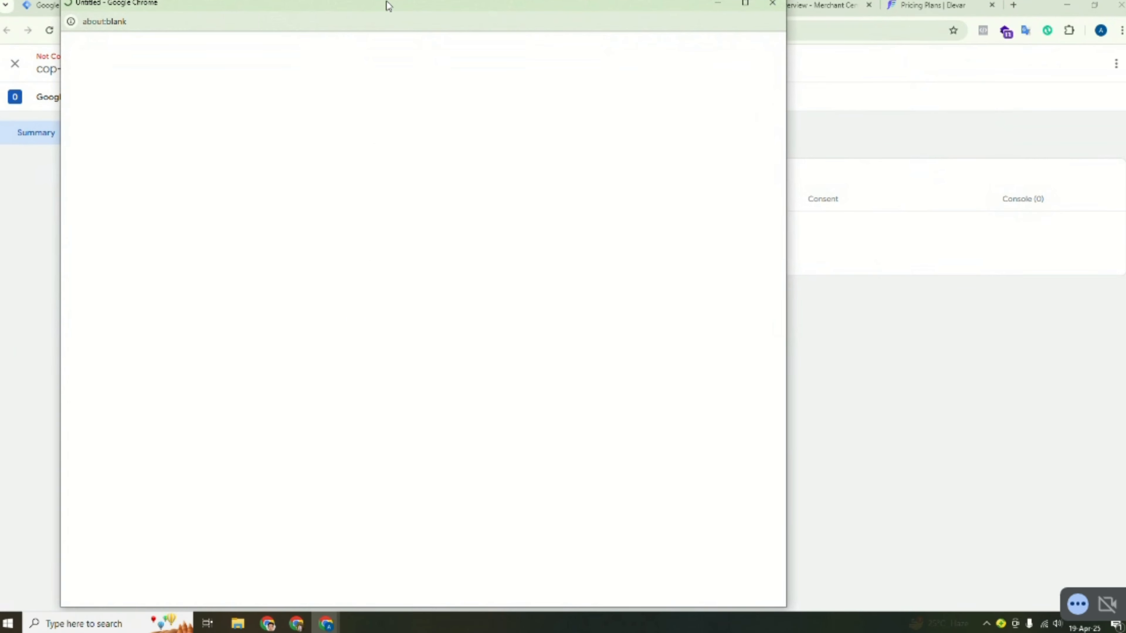
{"action": "left_click_drag", "start_coordinate": [385, 2], "coordinate": [622, 39]}
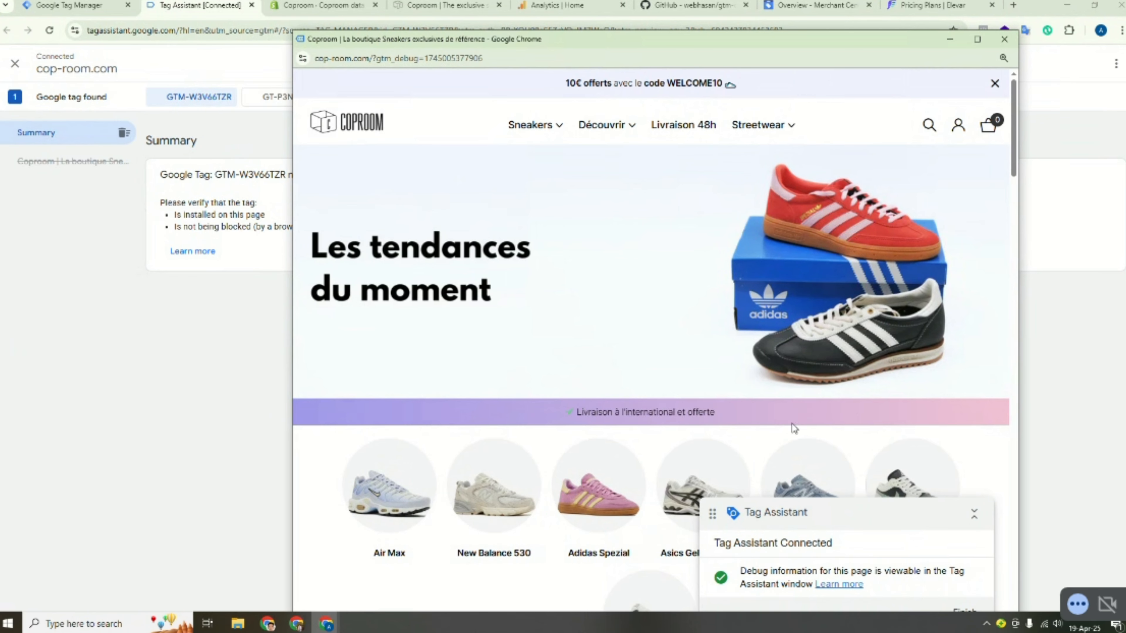
- Look through the debug window's storefront homepage and check the Tag Assistant summary for the container
{"action": "scroll", "coordinate": [672, 376], "scroll_direction": "down", "scroll_amount": 5}
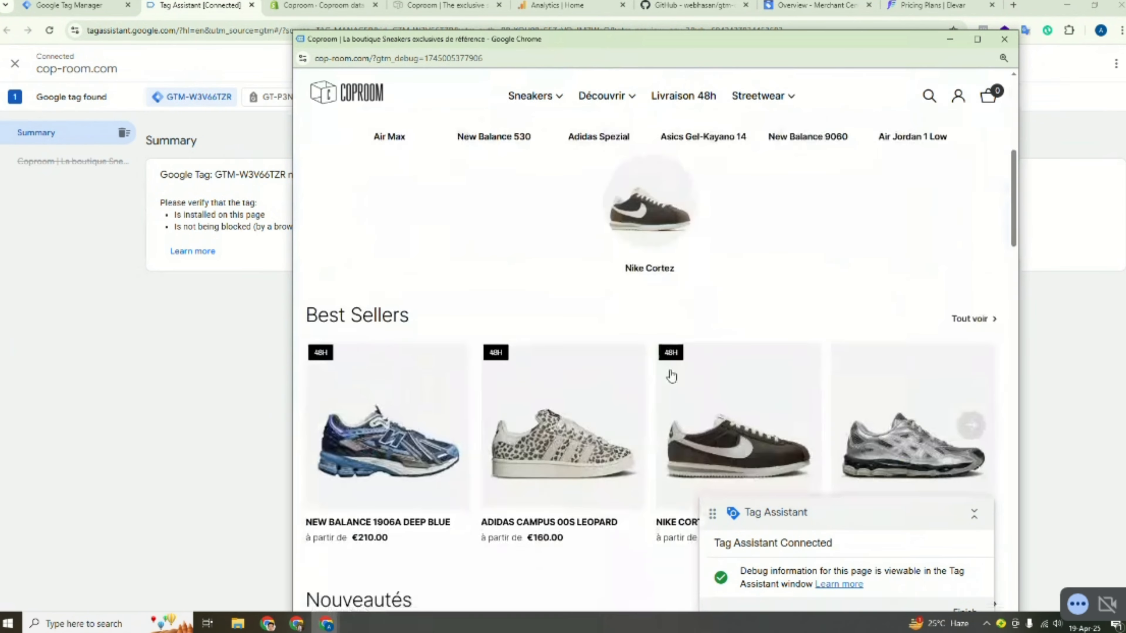
{"action": "scroll", "coordinate": [672, 376], "scroll_direction": "down", "scroll_amount": 10}
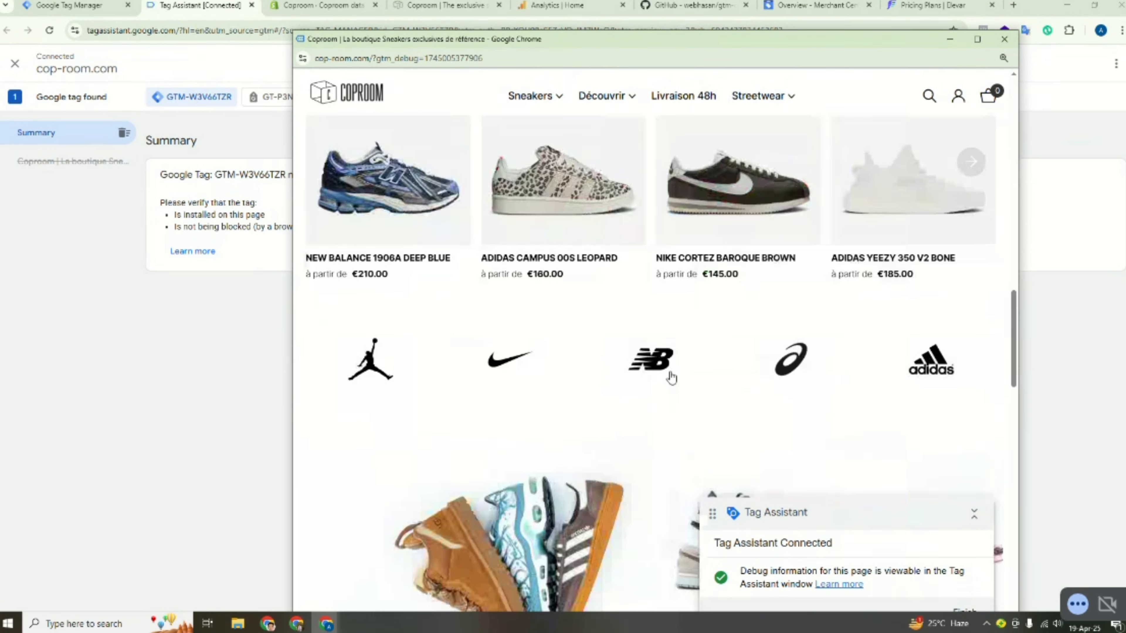
{"action": "scroll", "coordinate": [672, 376], "scroll_direction": "up", "scroll_amount": 5}
{"action": "scroll", "coordinate": [671, 376], "scroll_direction": "up", "scroll_amount": 10}
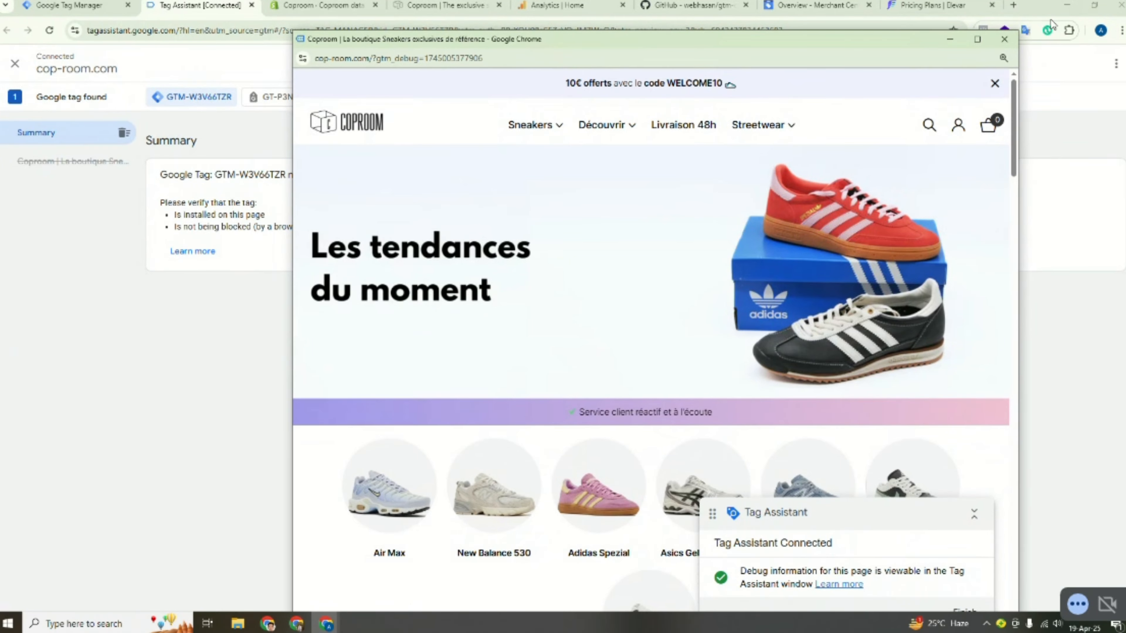
{"action": "left_click_drag", "start_coordinate": [652, 44], "coordinate": [674, 396]}
{"action": "left_click", "coordinate": [559, 317]}
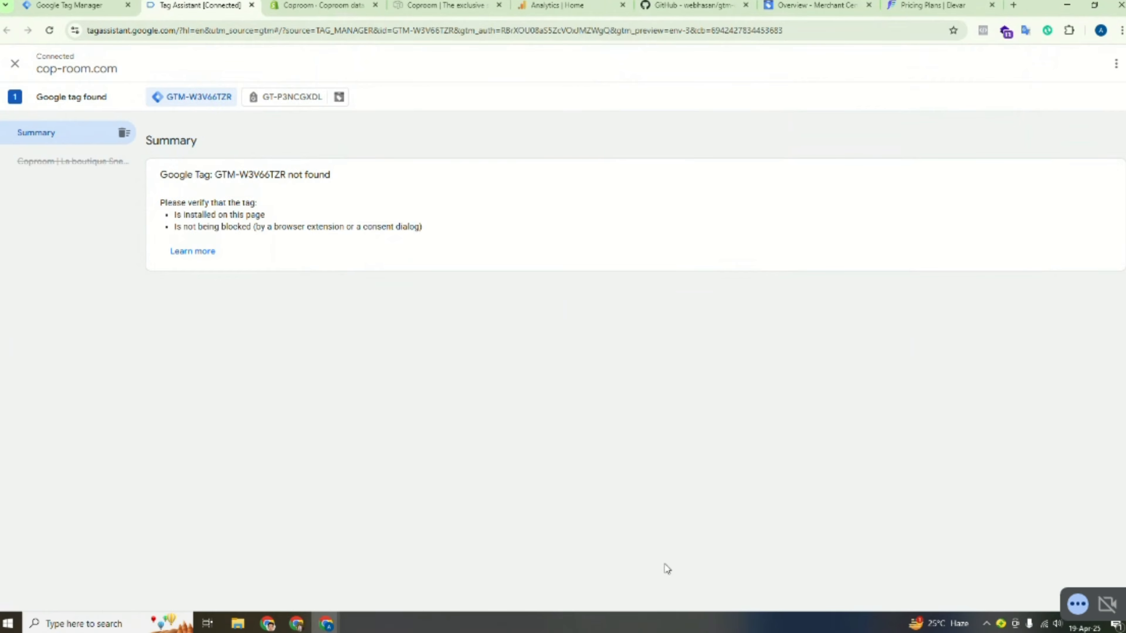
{"action": "mouse_move", "coordinate": [327, 623]}
{"action": "left_click", "coordinate": [390, 567]}
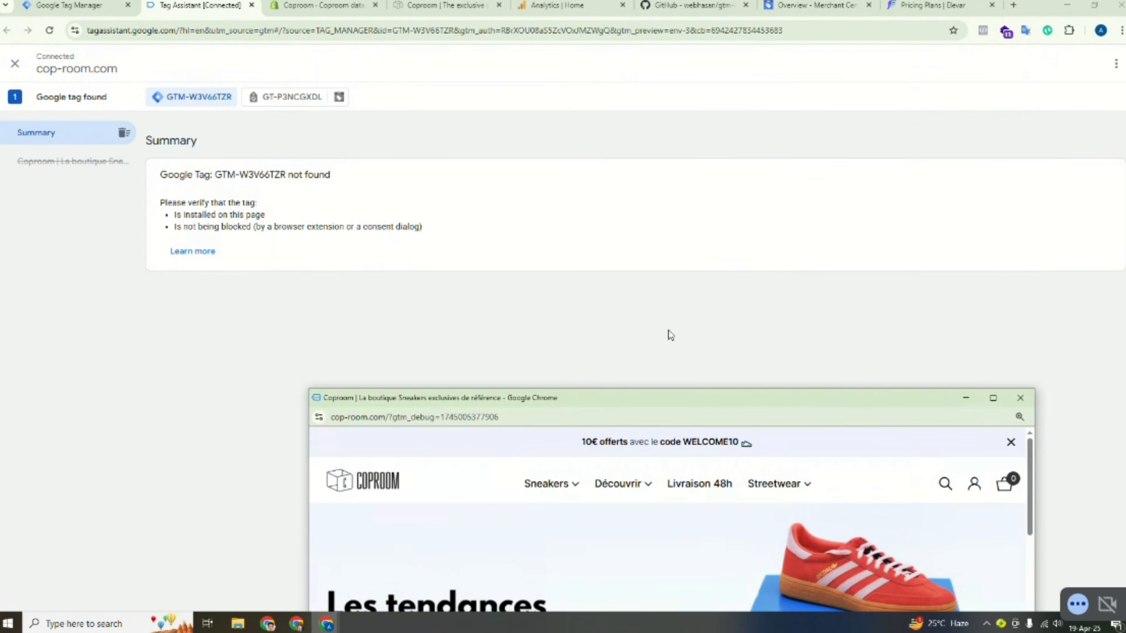
- Open the Adidas Campus 00s Leopard product page in the debug window, check the Tag Assistant summary, and minimize the window
{"action": "scroll", "coordinate": [707, 444], "scroll_direction": "down", "scroll_amount": 5}
{"action": "left_click_drag", "start_coordinate": [734, 401], "coordinate": [803, 95]}
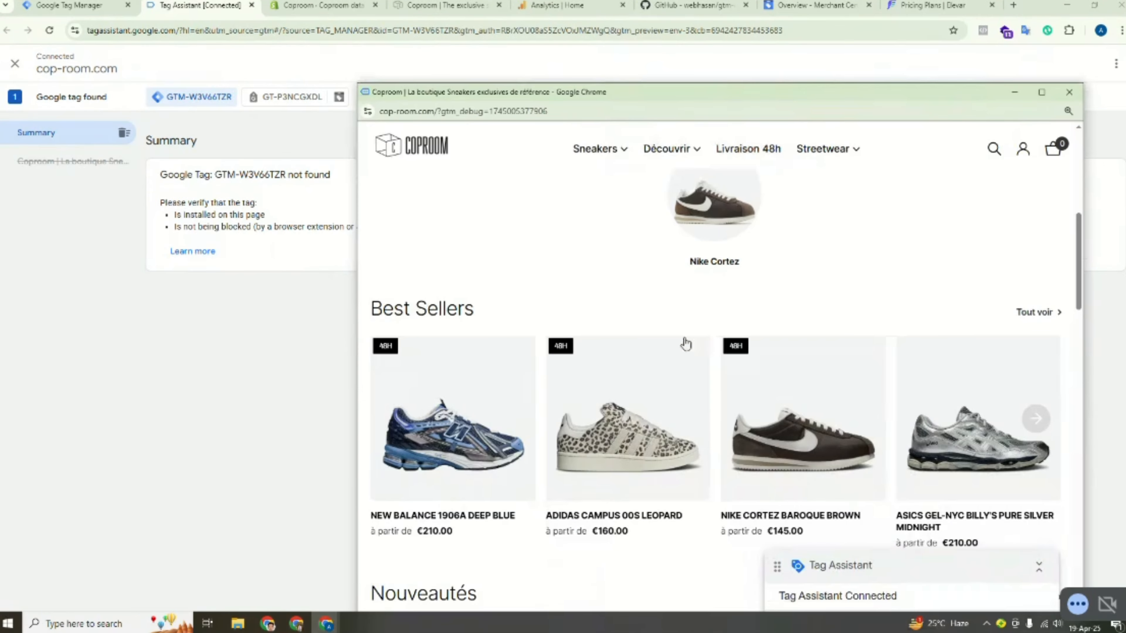
{"action": "scroll", "coordinate": [644, 250], "scroll_direction": "down", "scroll_amount": 5}
{"action": "left_click", "coordinate": [632, 237]}
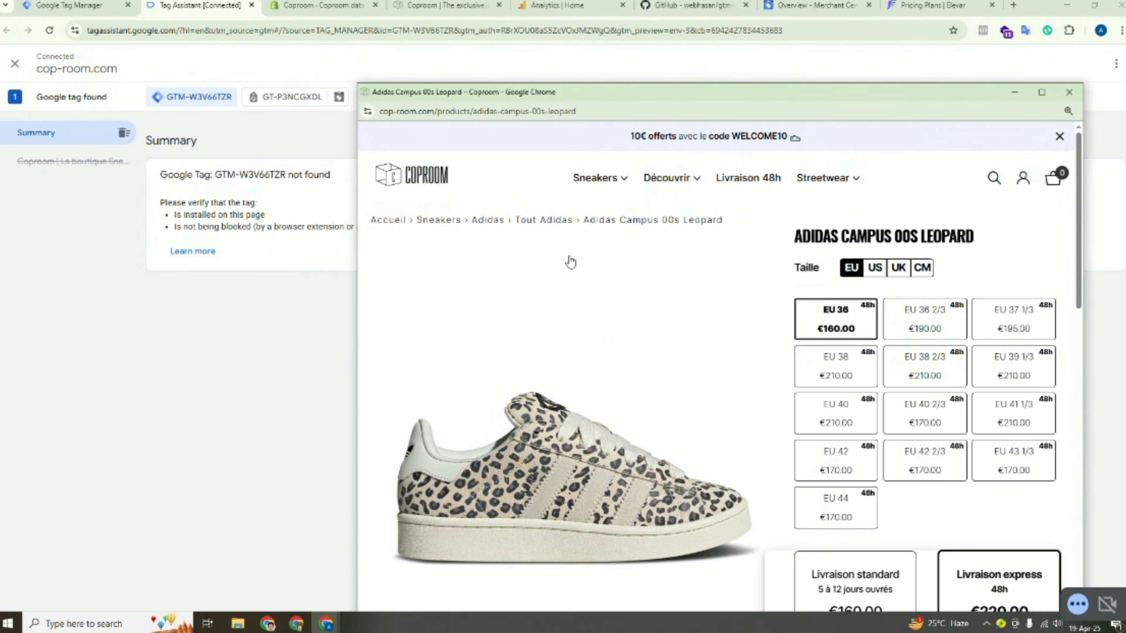
{"action": "left_click_drag", "start_coordinate": [775, 100], "coordinate": [788, 76]}
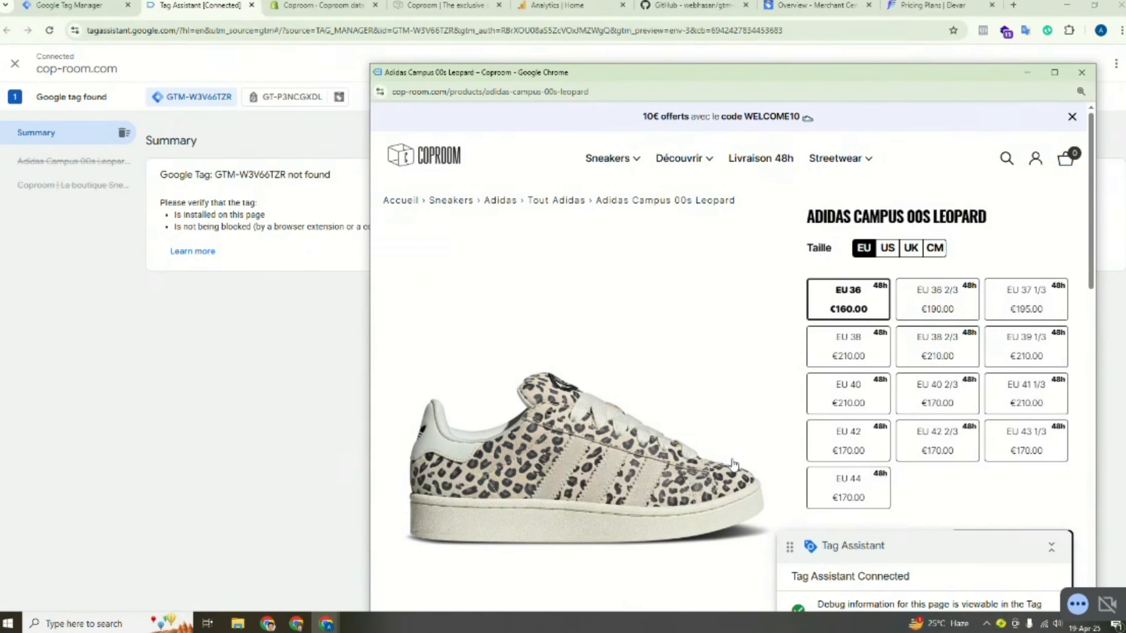
{"action": "left_click", "coordinate": [1027, 72]}
- Search the web for "google tag assistant" in a new browser tab and return from the Tag Assistant site to the results
{"action": "left_click", "coordinate": [1014, 6]}
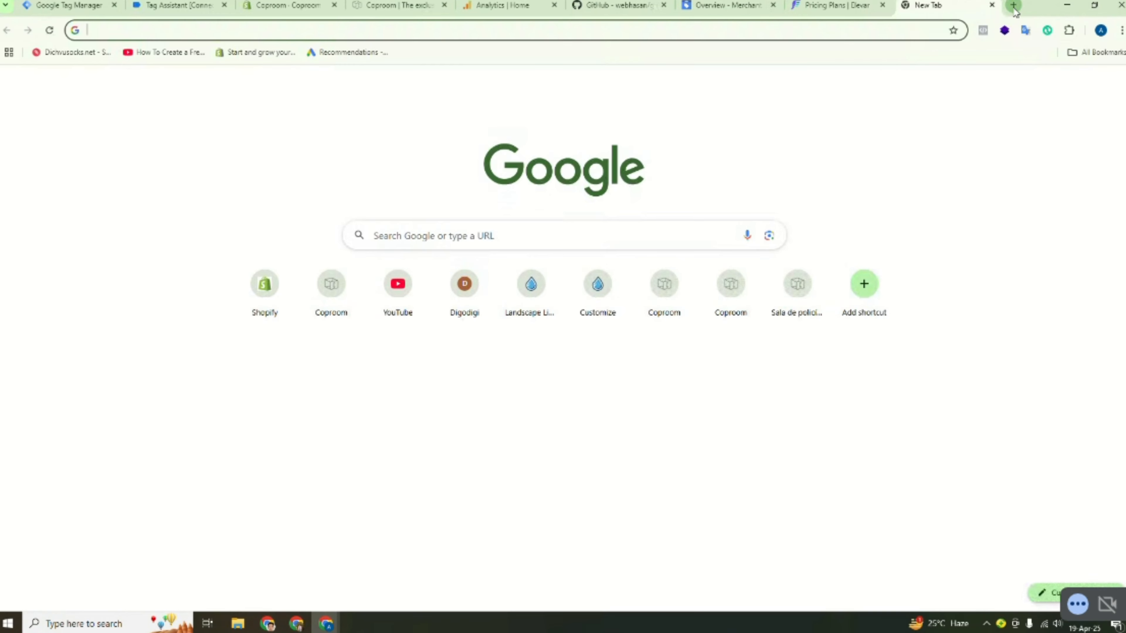
{"action": "left_click", "coordinate": [779, 27]}
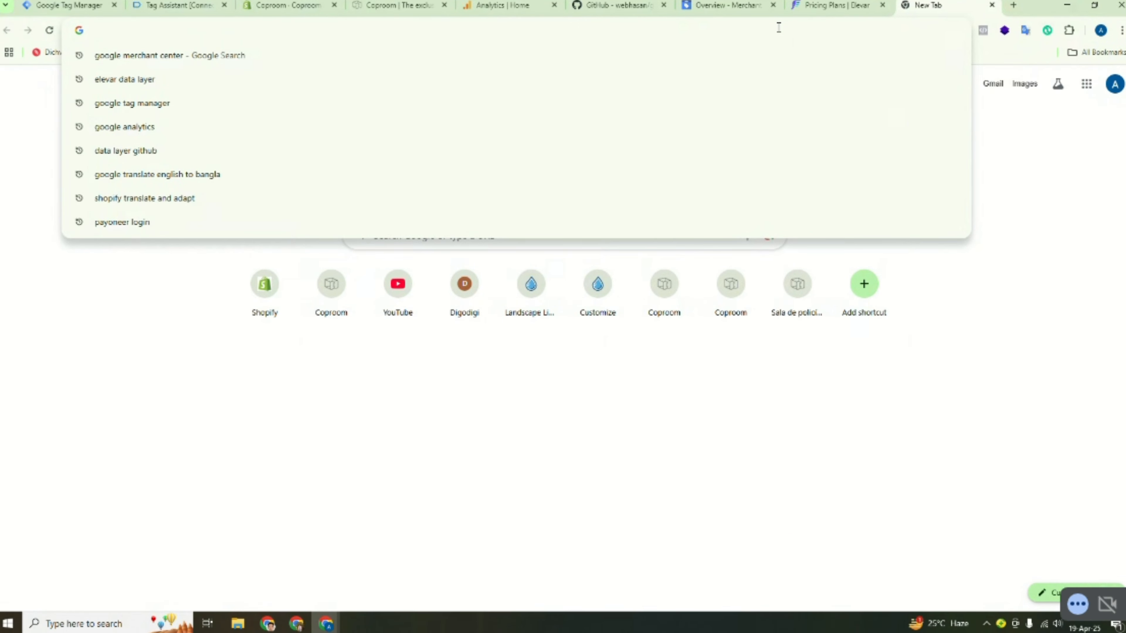
{"action": "type", "text": "google"}
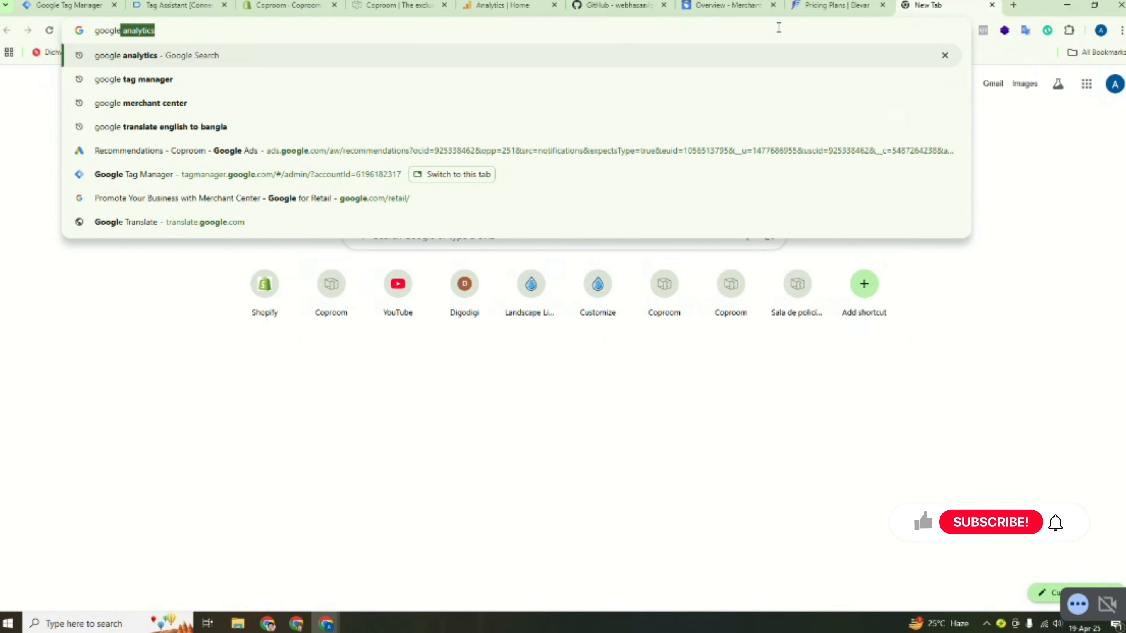
{"action": "type", "text": " tag "}
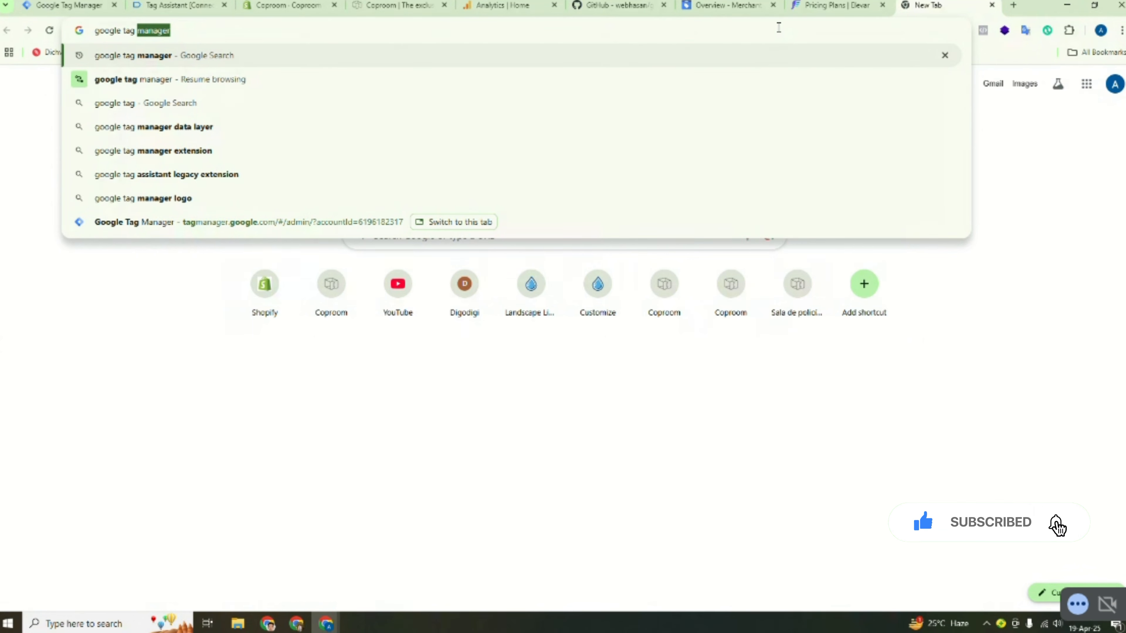
{"action": "type", "text": "a"}
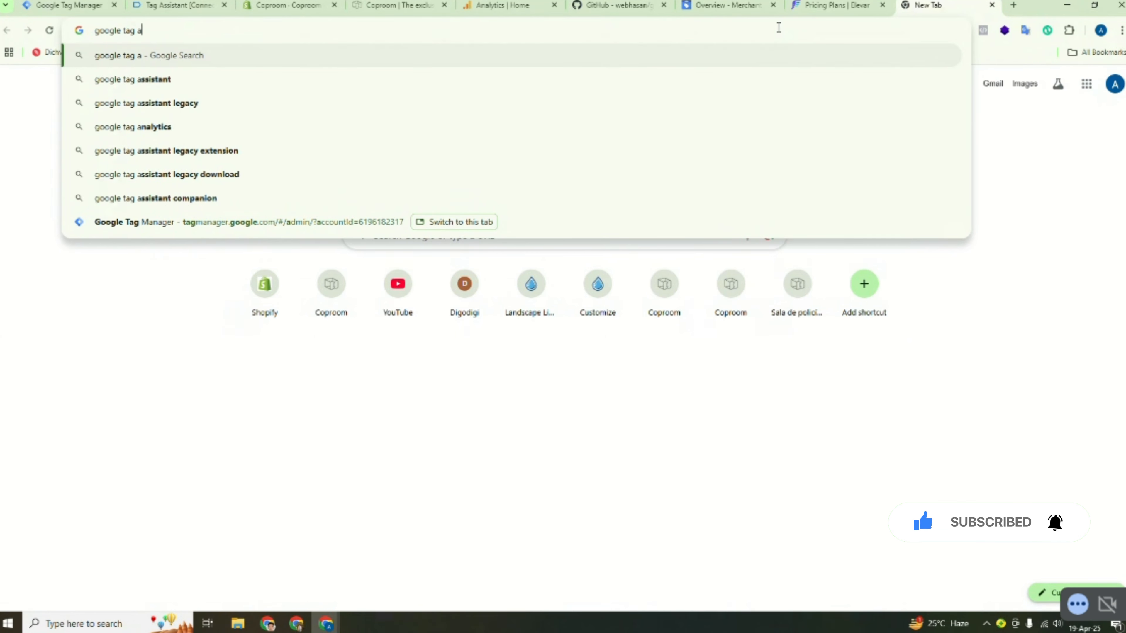
{"action": "type", "text": "ssistant"}
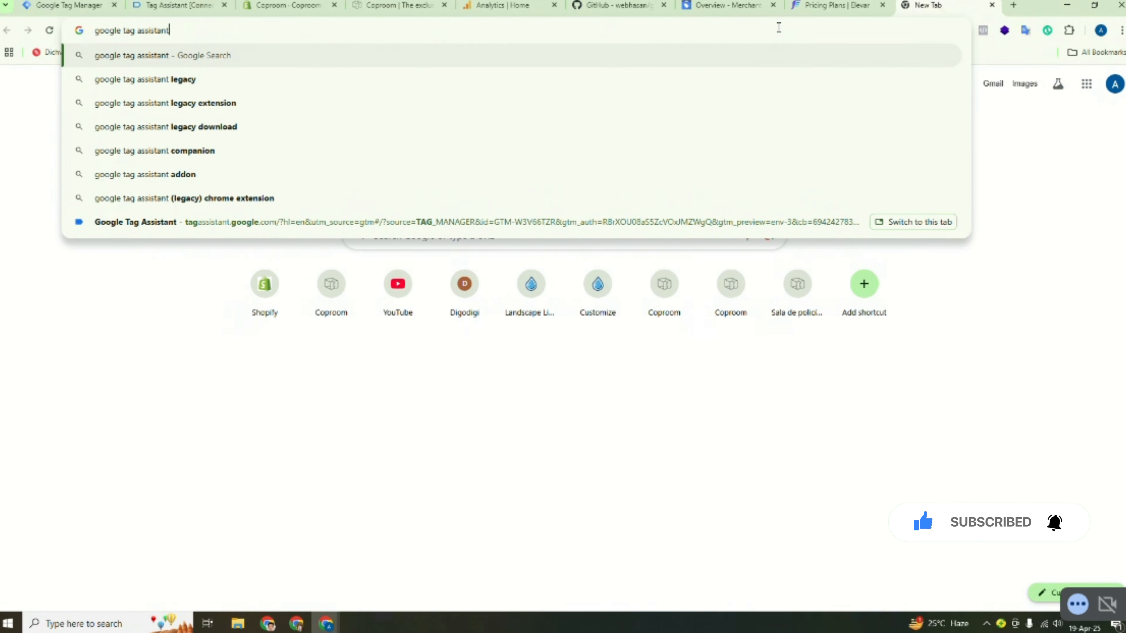
{"action": "key", "text": "Return"}
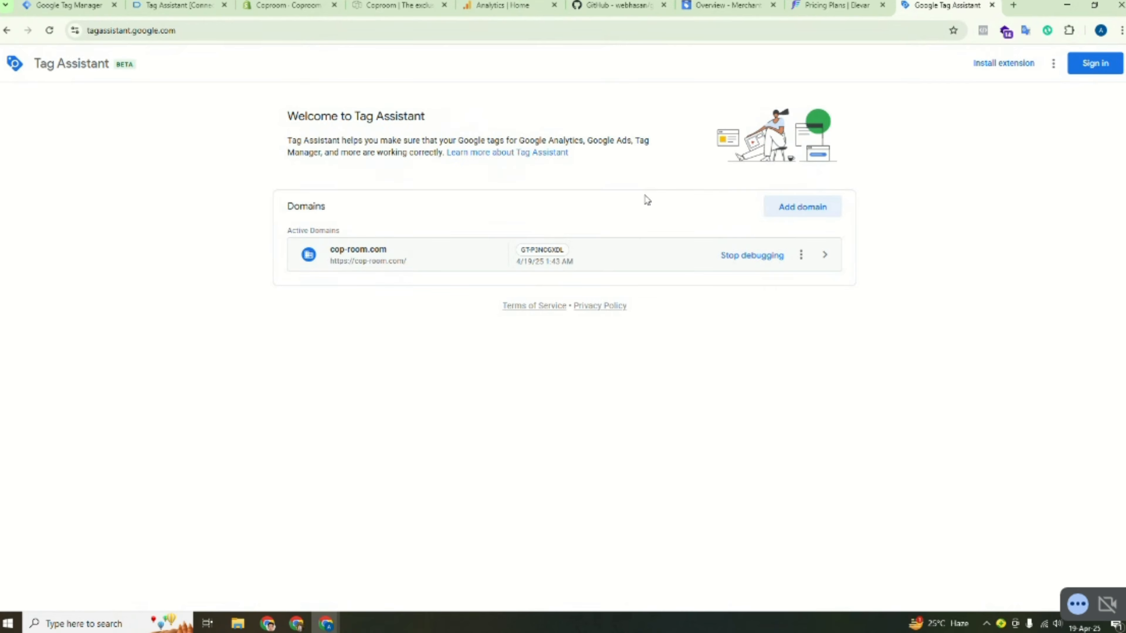
{"action": "left_click", "coordinate": [7, 30]}
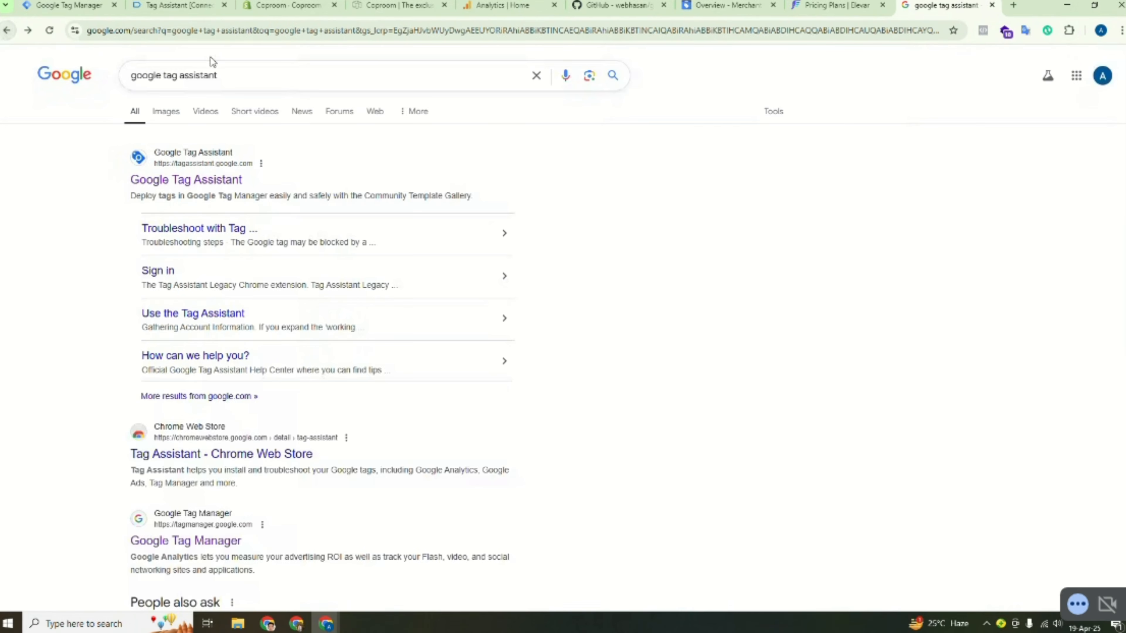
- Search the web for "google tag assistant extension" and install Tag Assistant from its Chrome Web Store page
{"action": "left_click", "coordinate": [251, 78]}
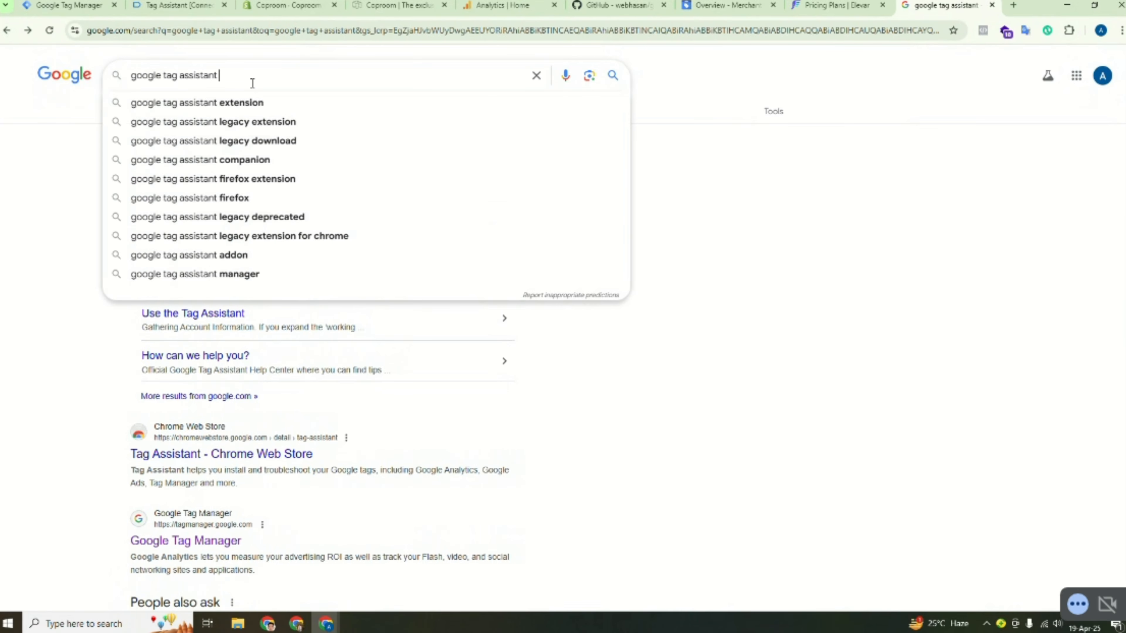
{"action": "left_click", "coordinate": [239, 104]}
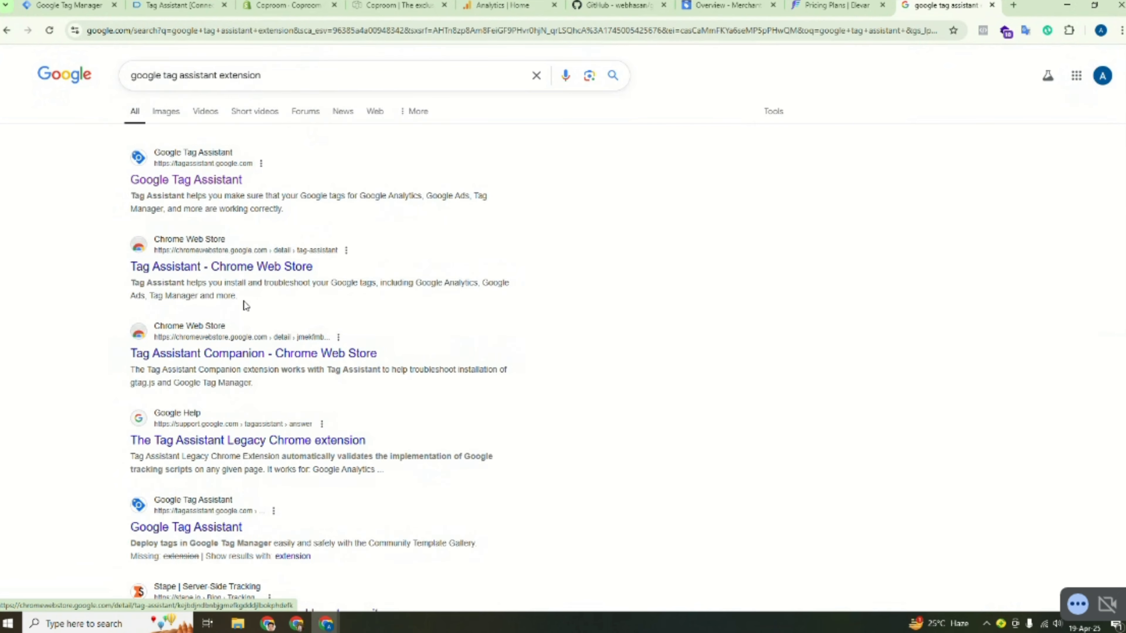
{"action": "left_click", "coordinate": [256, 267]}
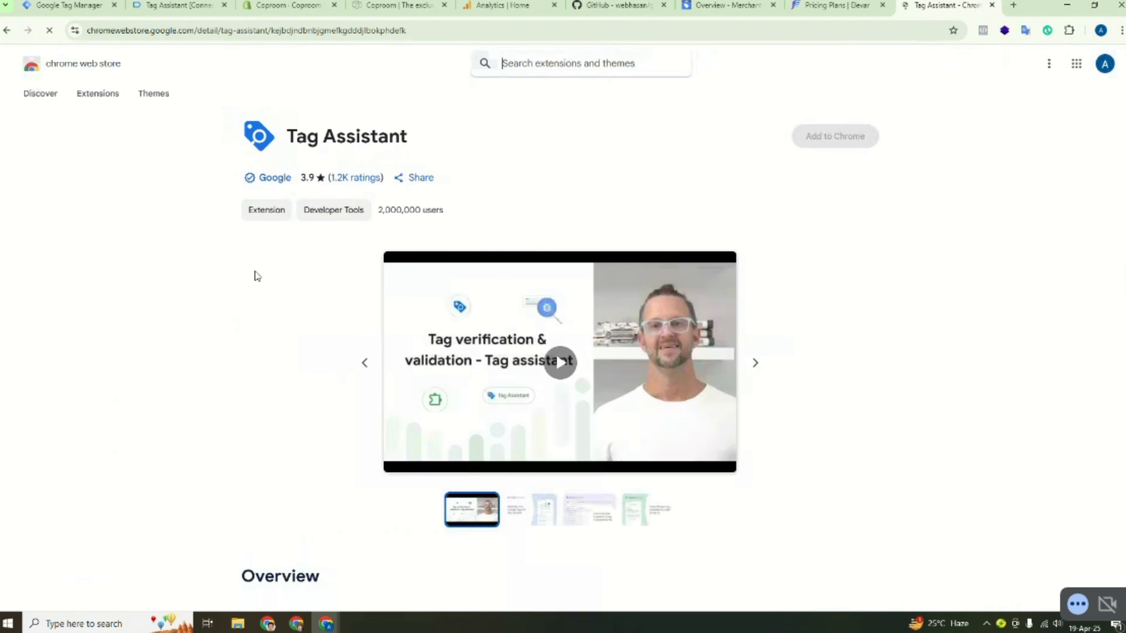
{"action": "left_click", "coordinate": [816, 145]}
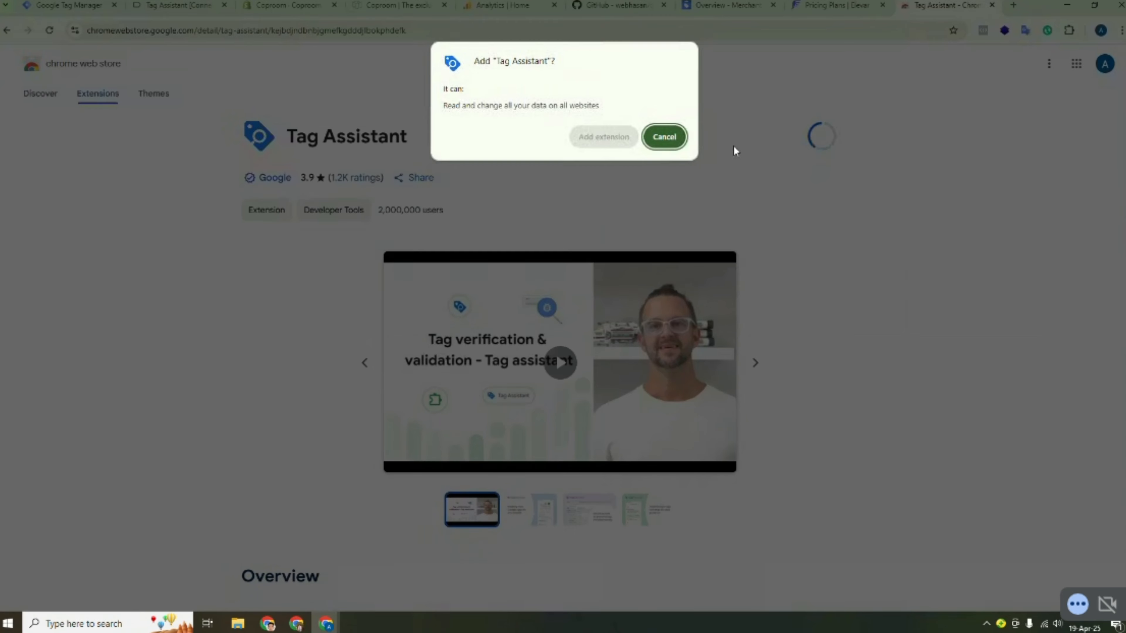
{"action": "left_click", "coordinate": [599, 139]}
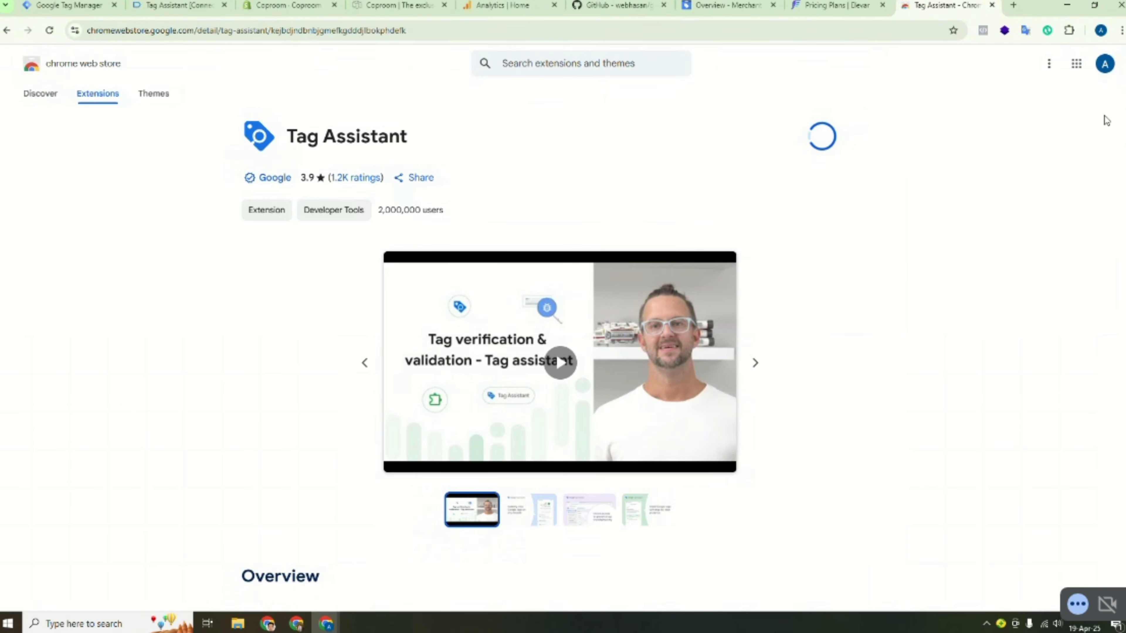
- Pin the Tag Assistant extension in the browser and review the list of installed extensions
{"action": "left_click", "coordinate": [1070, 30]}
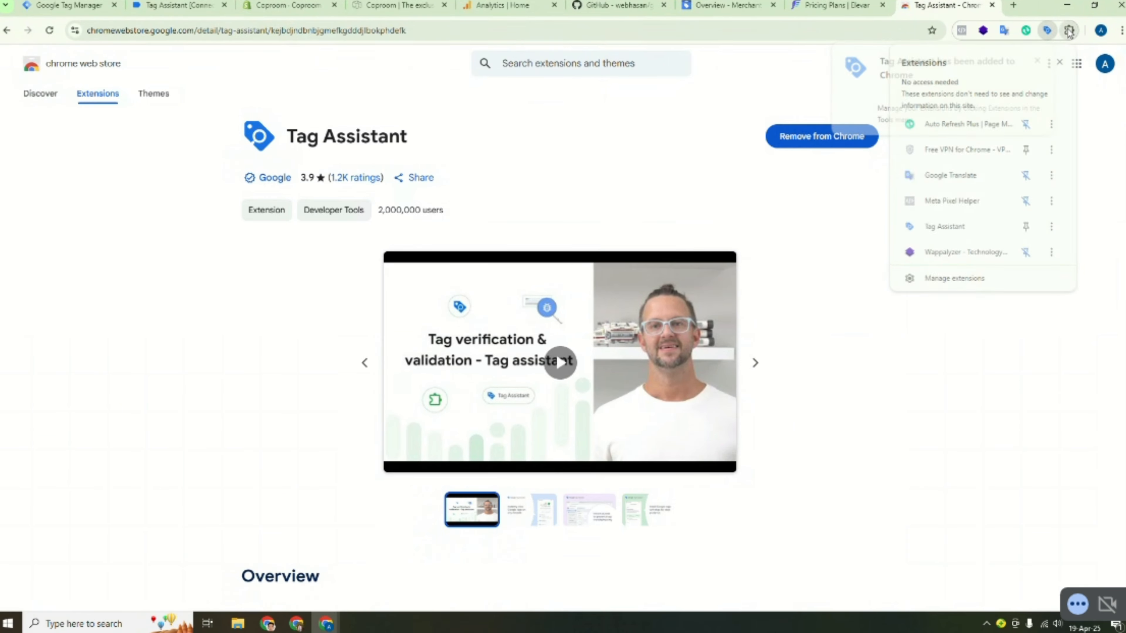
{"action": "left_click", "coordinate": [1028, 230]}
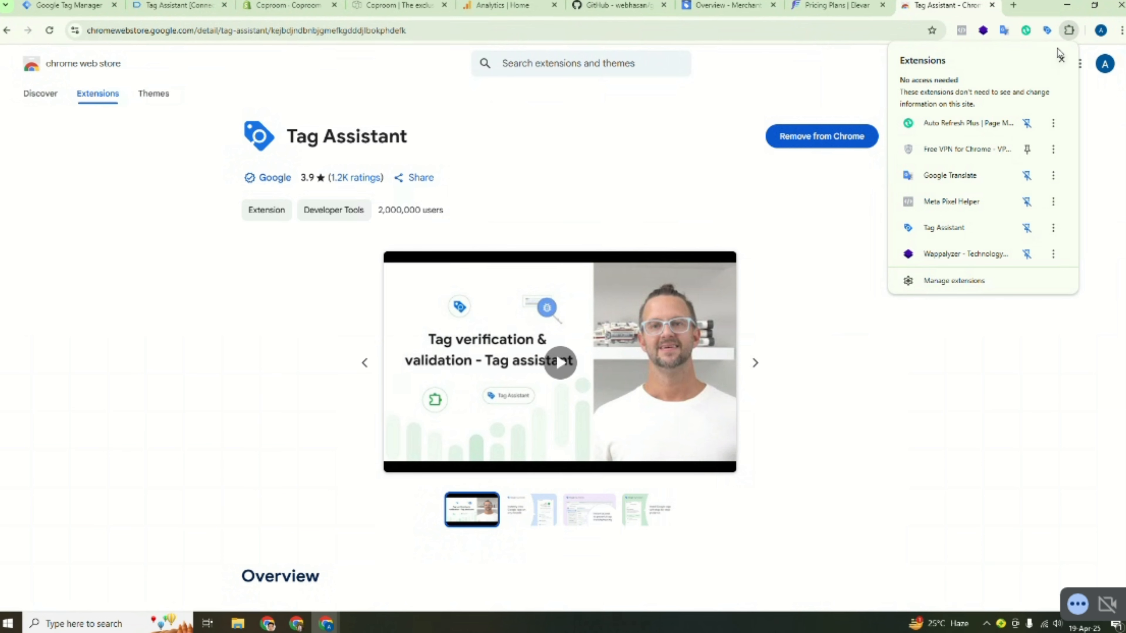
{"action": "left_click", "coordinate": [1061, 59]}
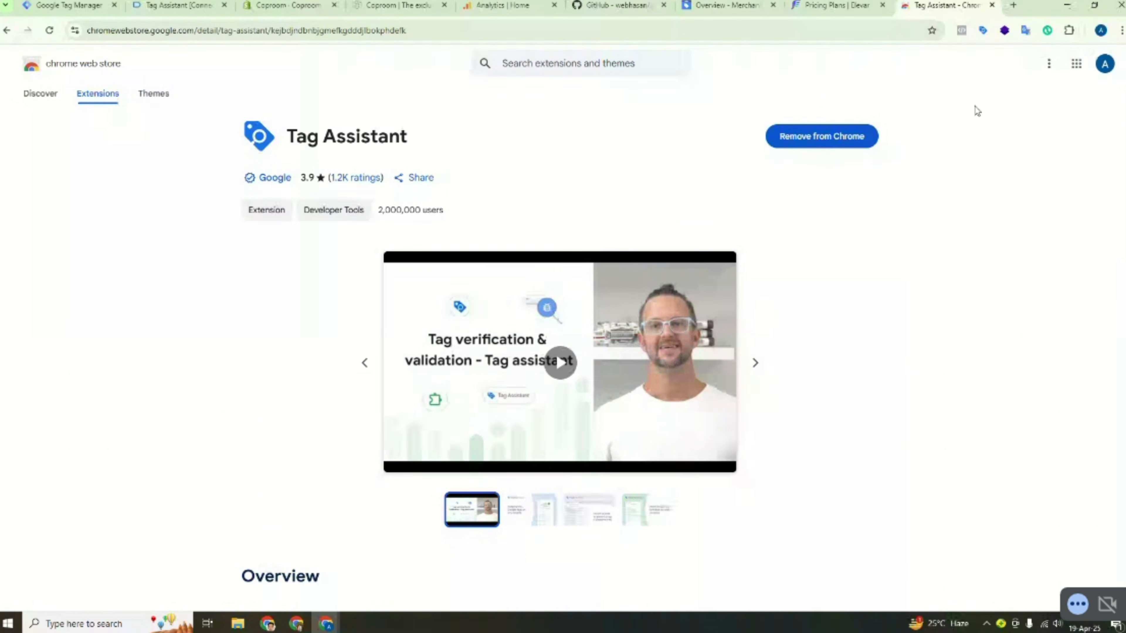
{"action": "left_click", "coordinate": [1070, 31]}
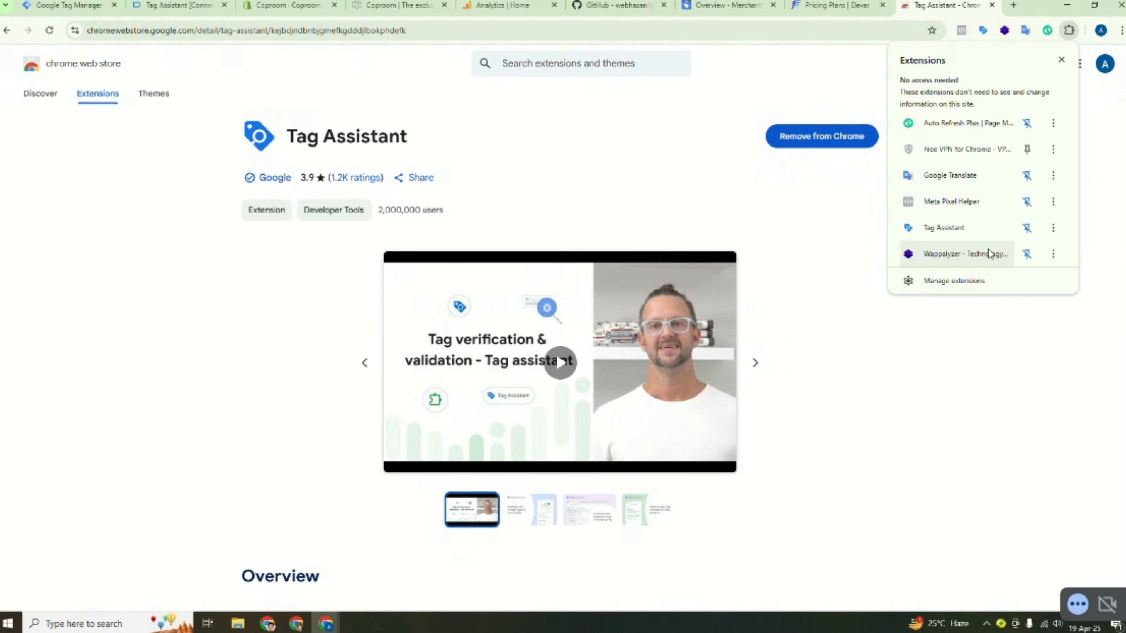
- Search the web for "data layer checker extension" in a new browser tab
{"action": "left_click", "coordinate": [1014, 6]}
{"action": "left_click", "coordinate": [699, 29]}
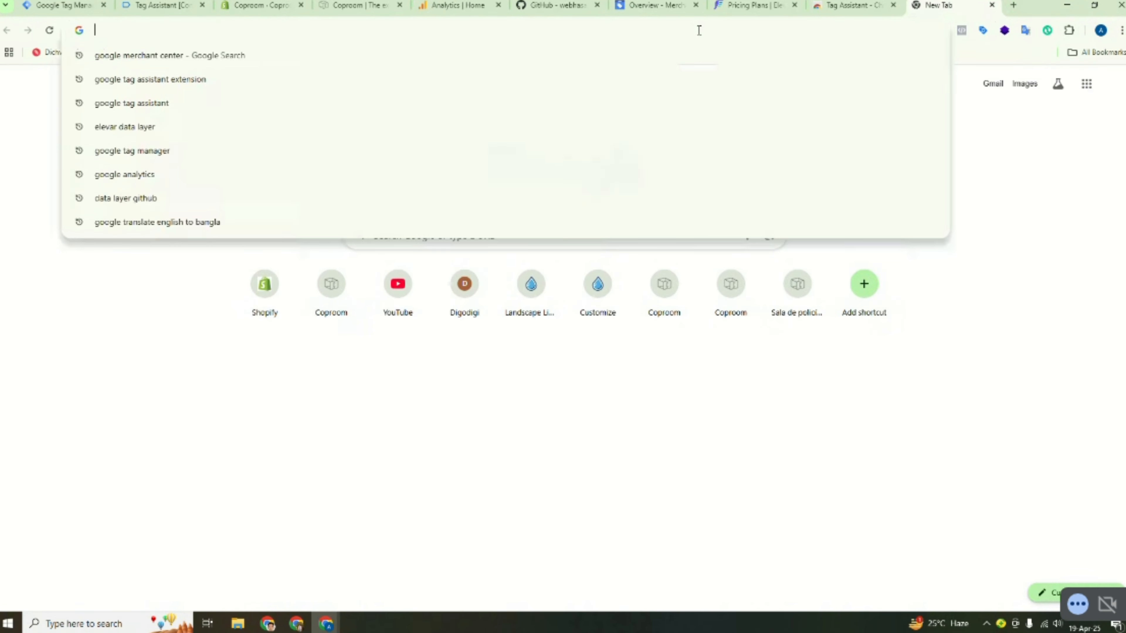
{"action": "type", "text": "data"}
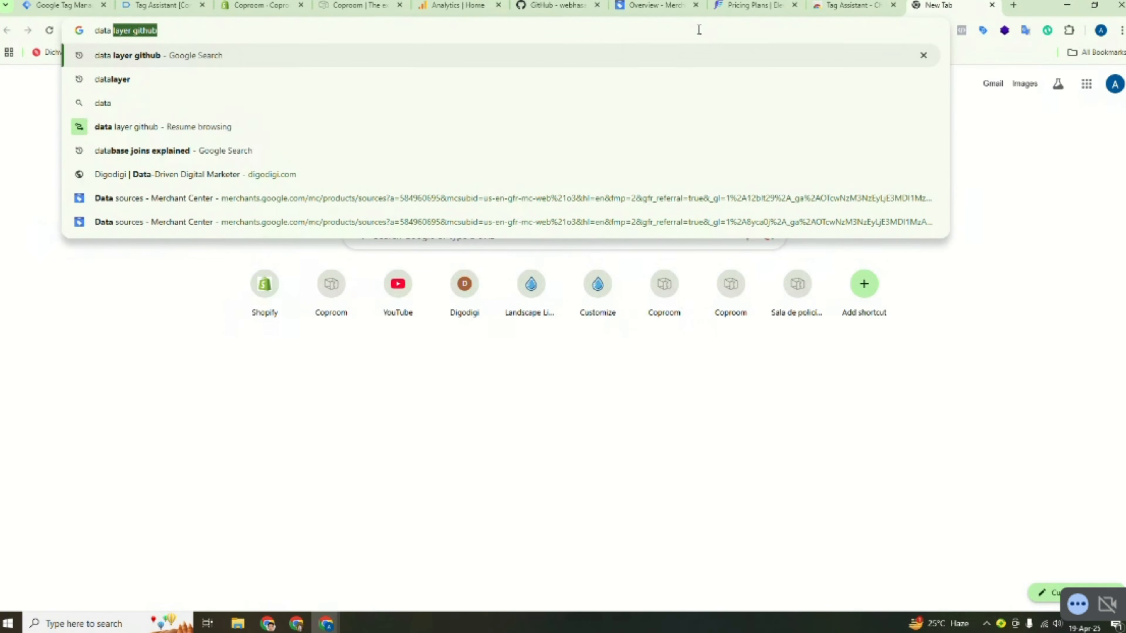
{"action": "key", "text": "Right"}
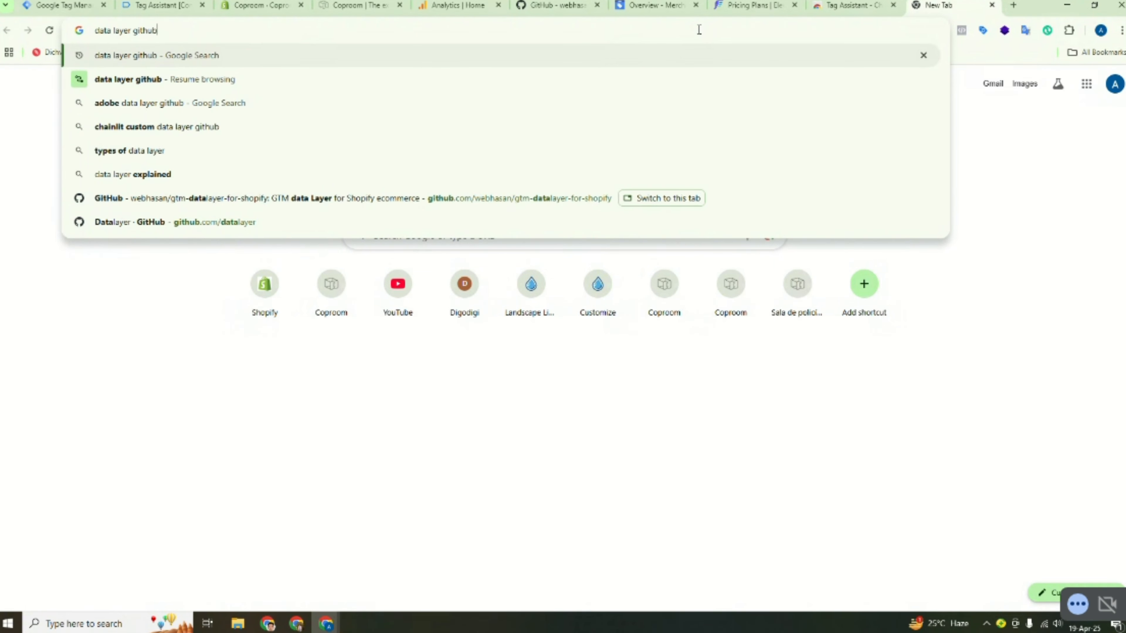
{"action": "key", "text": "BackSpace"}
{"action": "key", "text": "BackSpace"}
{"action": "key", "text": "BackSpace"}
{"action": "key", "text": "BackSpace"}
{"action": "key", "text": "BackSpace"}
{"action": "key", "text": "BackSpace"}
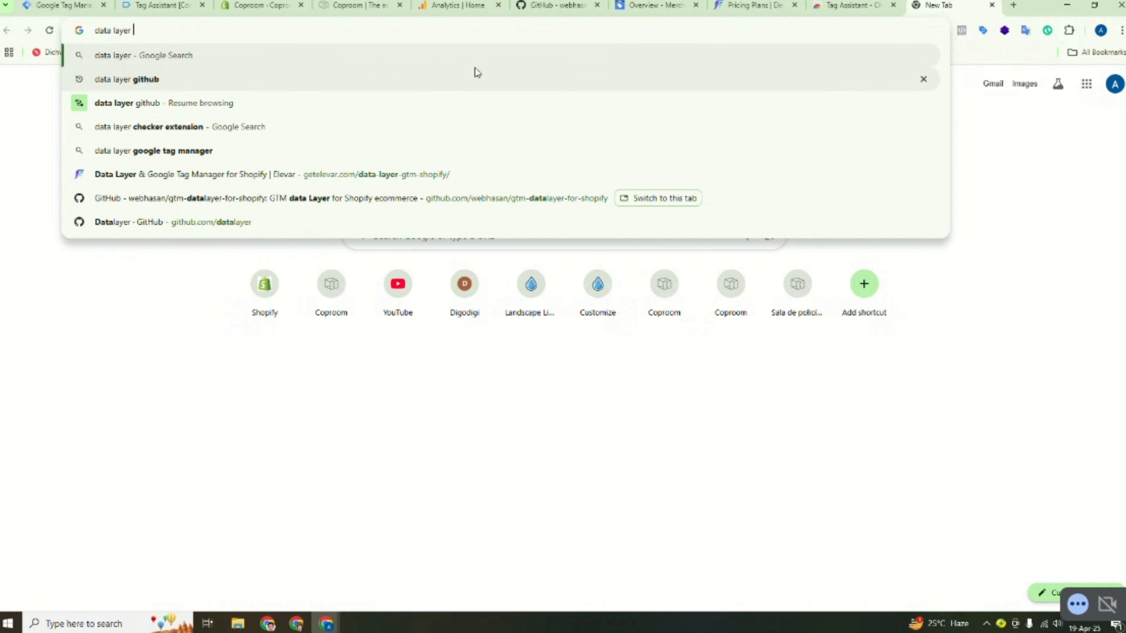
{"action": "left_click", "coordinate": [122, 128]}
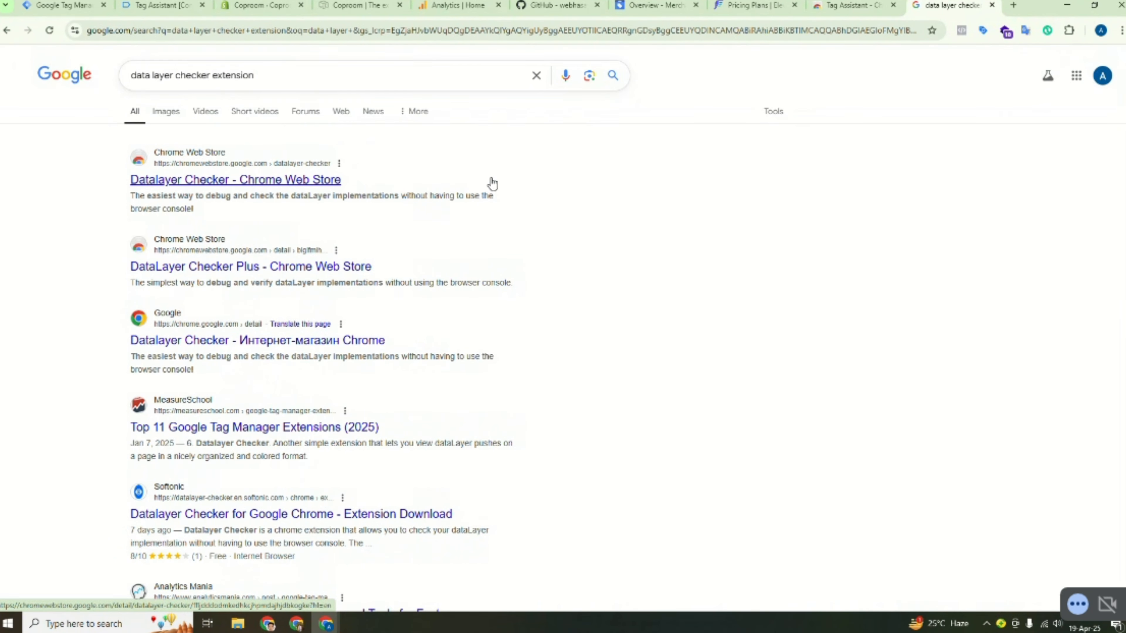
{"action": "left_click", "coordinate": [241, 270]}
{"action": "left_click", "coordinate": [821, 142]}
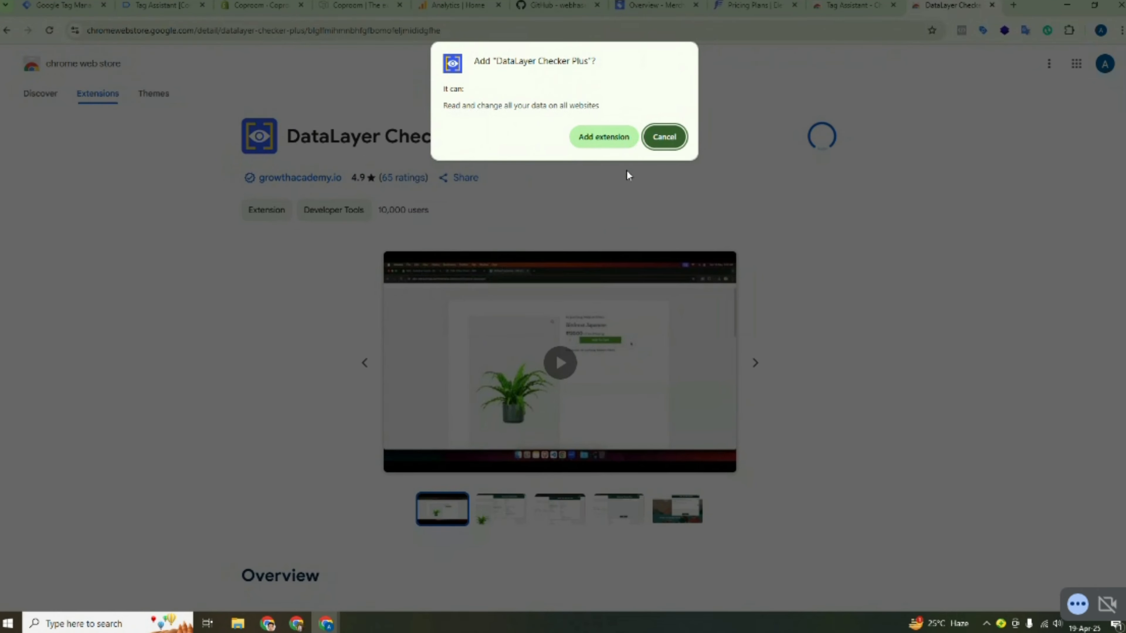
{"action": "left_click", "coordinate": [655, 138]}
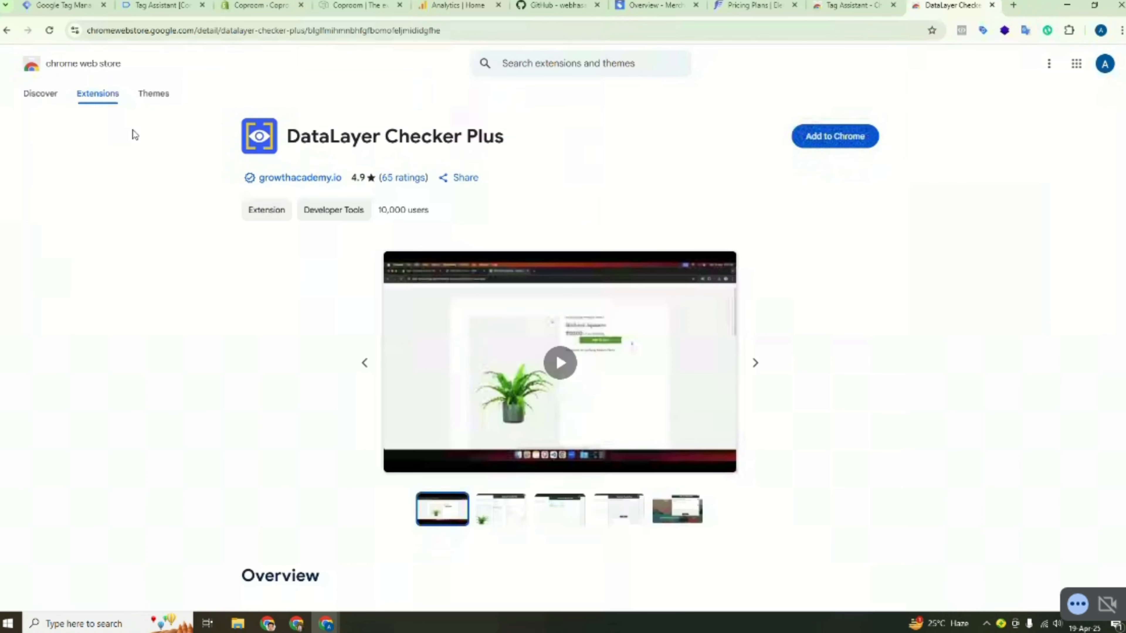
{"action": "left_click", "coordinate": [7, 31]}
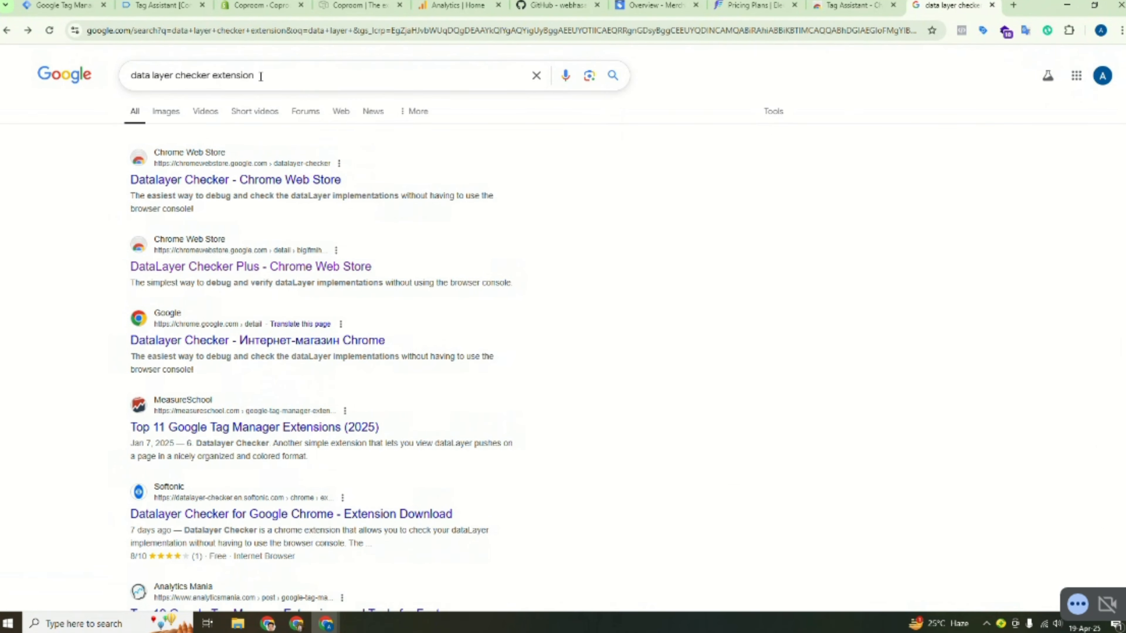
- Search for "data layer checker plus extension" instead and open the Datalayer Checker page in the Chrome Web Store
{"action": "left_click_drag", "start_coordinate": [261, 76], "coordinate": [220, 76]}
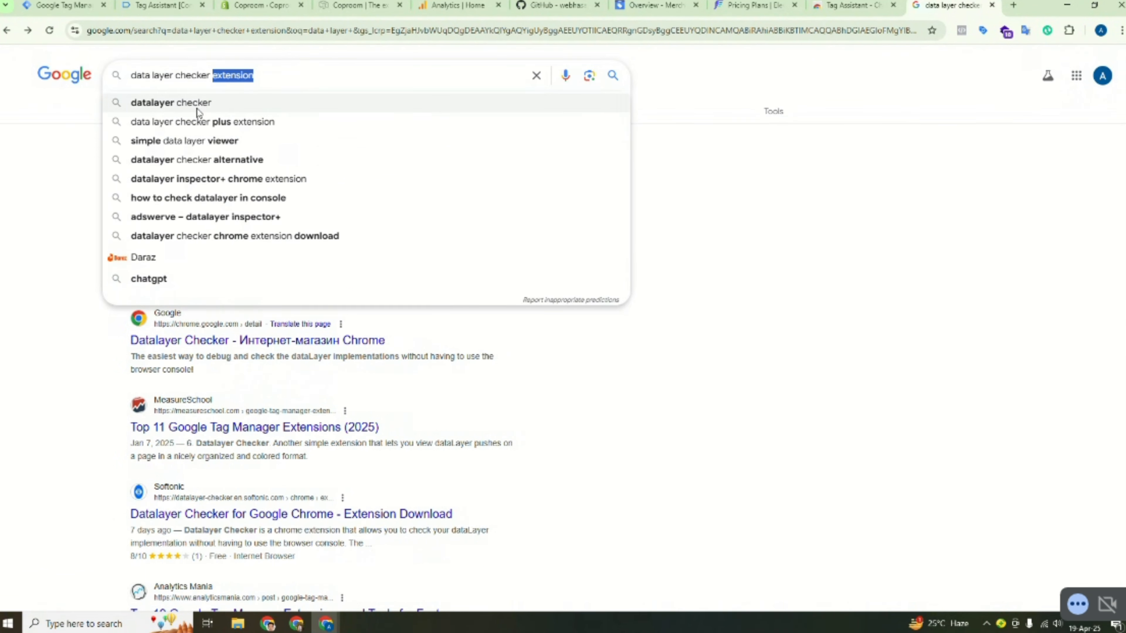
{"action": "left_click", "coordinate": [202, 121]}
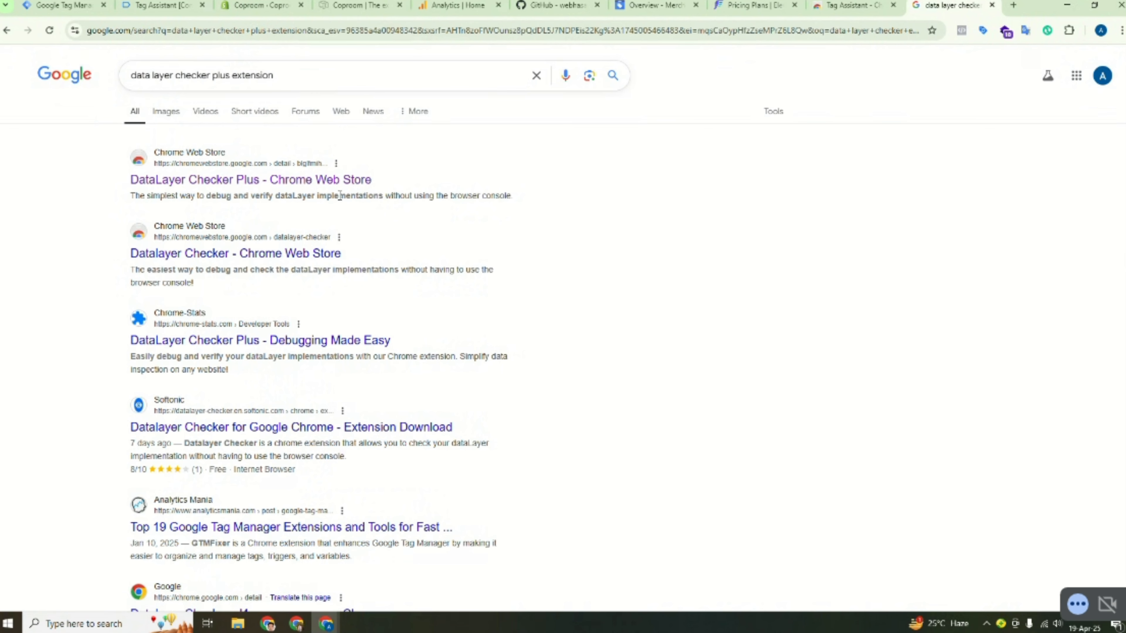
{"action": "scroll", "coordinate": [348, 211], "scroll_direction": "down", "scroll_amount": 4}
{"action": "scroll", "coordinate": [347, 211], "scroll_direction": "up", "scroll_amount": 4}
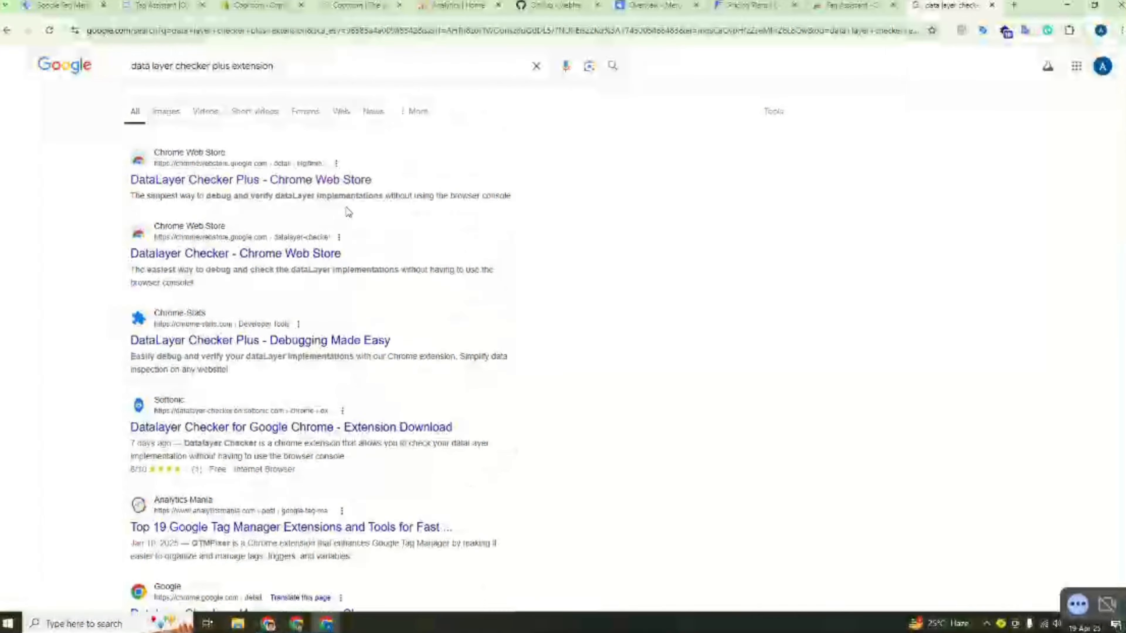
{"action": "left_click", "coordinate": [218, 258]}
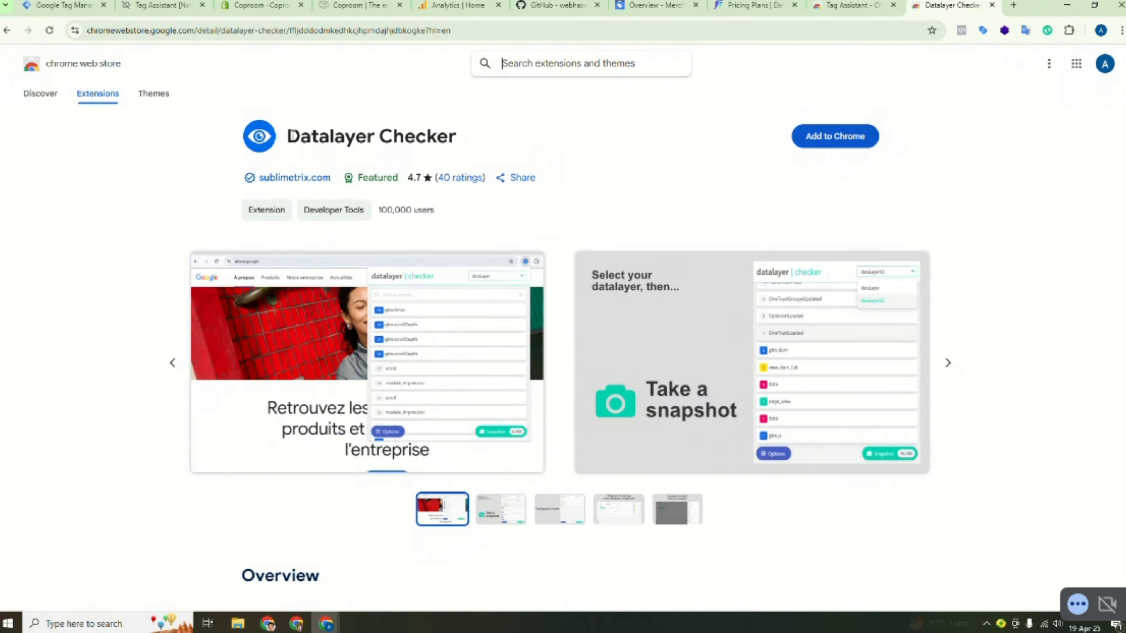
- Copy the extension name "Datalayer Checker" into the store search and search for the suggested DataLayer Checker Plus
{"action": "left_click_drag", "start_coordinate": [288, 137], "coordinate": [522, 135]}
{"action": "key", "text": "ctrl+c"}
{"action": "right_click", "coordinate": [448, 133]}
{"action": "left_click", "coordinate": [474, 148]}
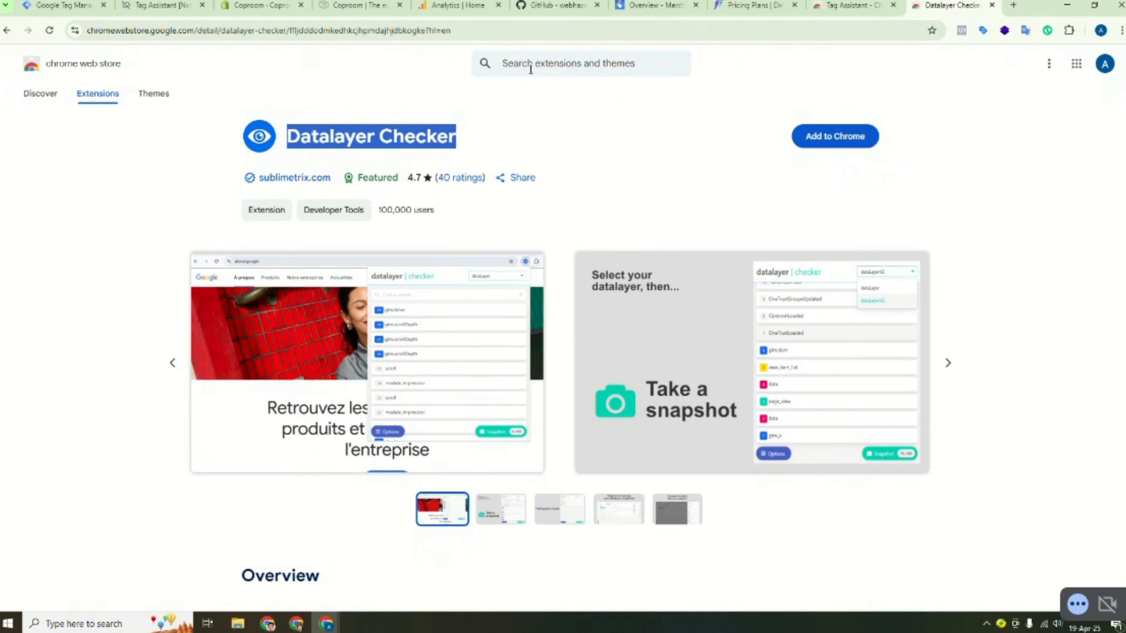
{"action": "right_click", "coordinate": [528, 67]}
{"action": "left_click", "coordinate": [555, 188]}
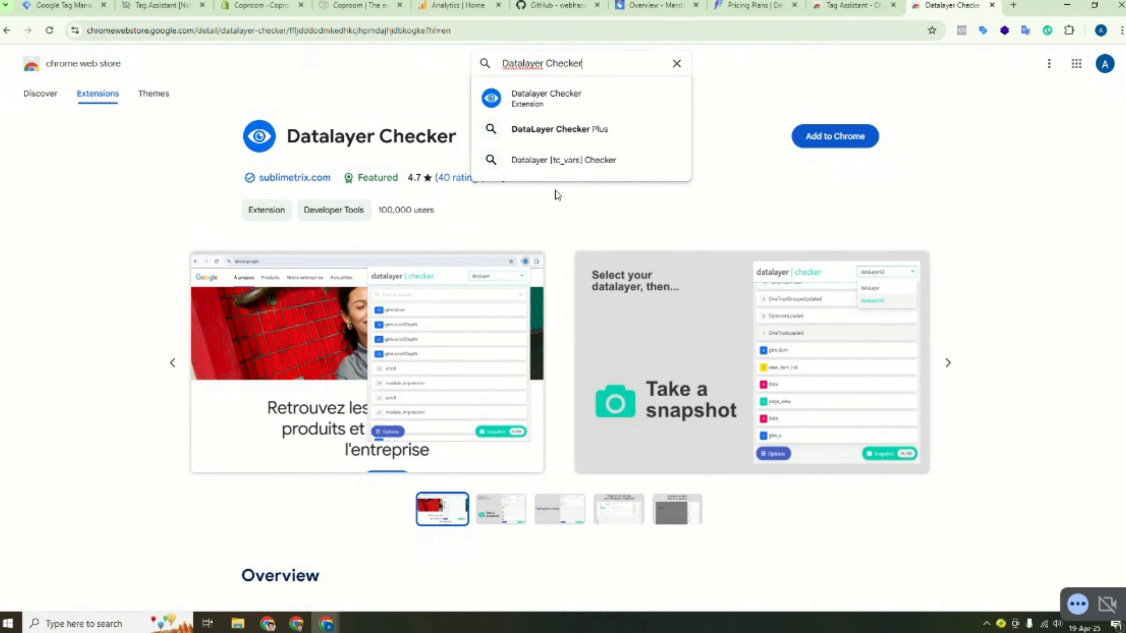
{"action": "left_click", "coordinate": [564, 139]}
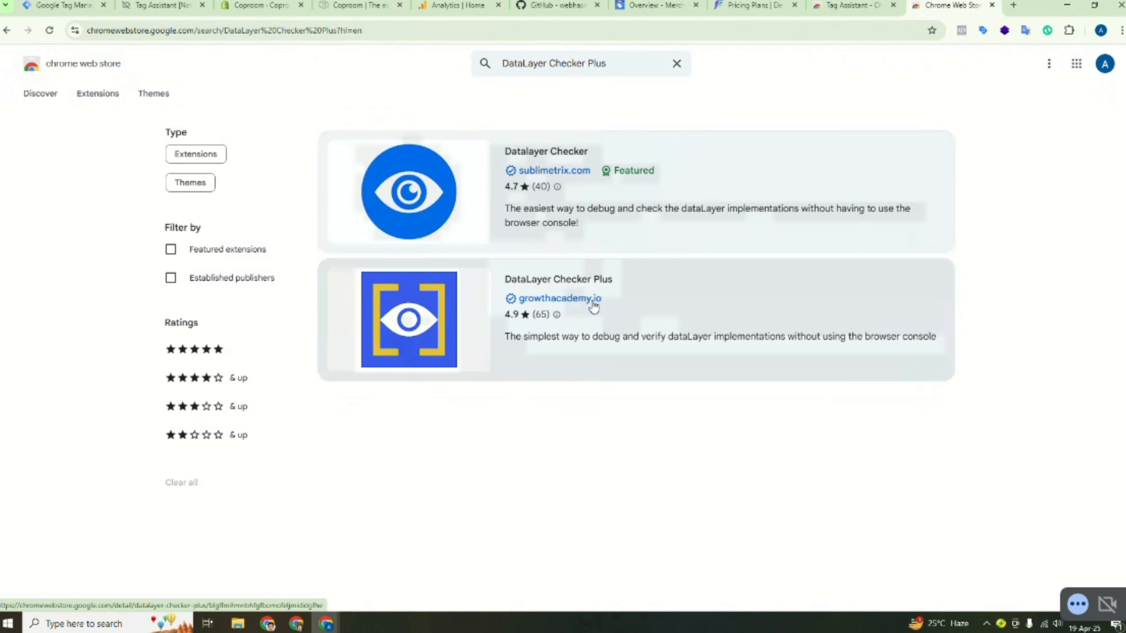
- Open the DataLayer Checker Plus listing by growthacademy.io and add the extension to Chrome
{"action": "left_click", "coordinate": [557, 286]}
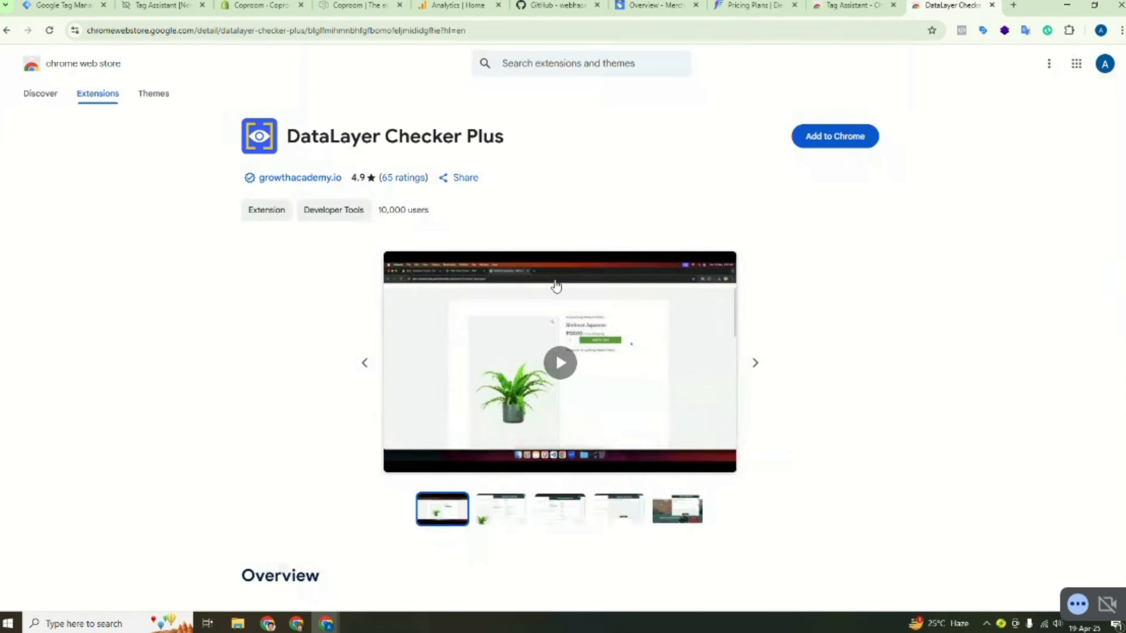
{"action": "left_click", "coordinate": [826, 137]}
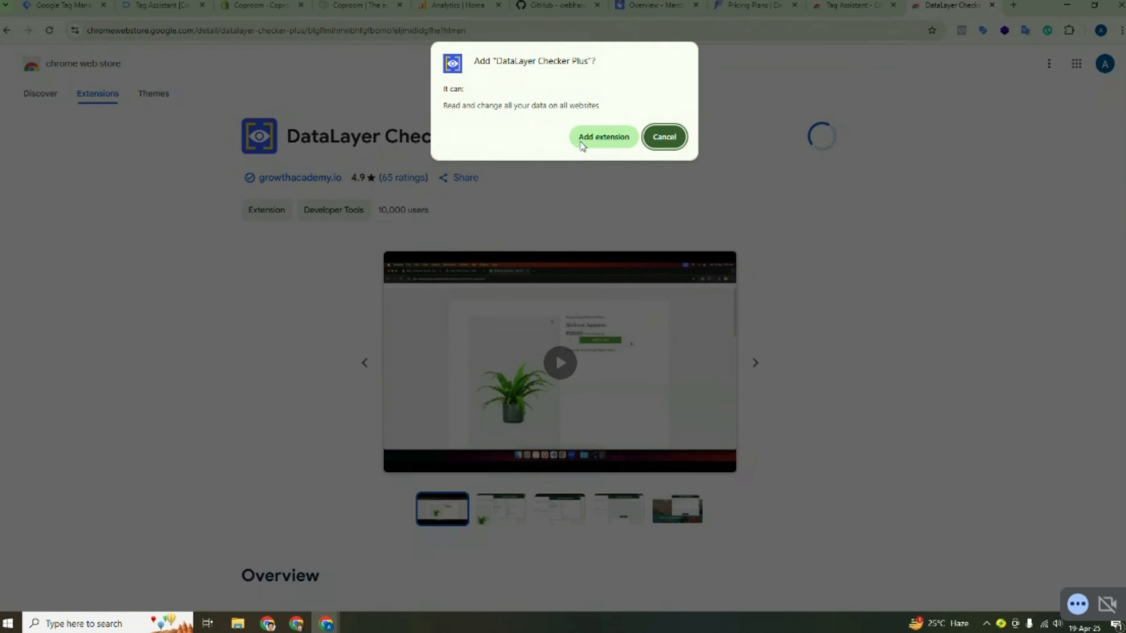
{"action": "left_click", "coordinate": [592, 137]}
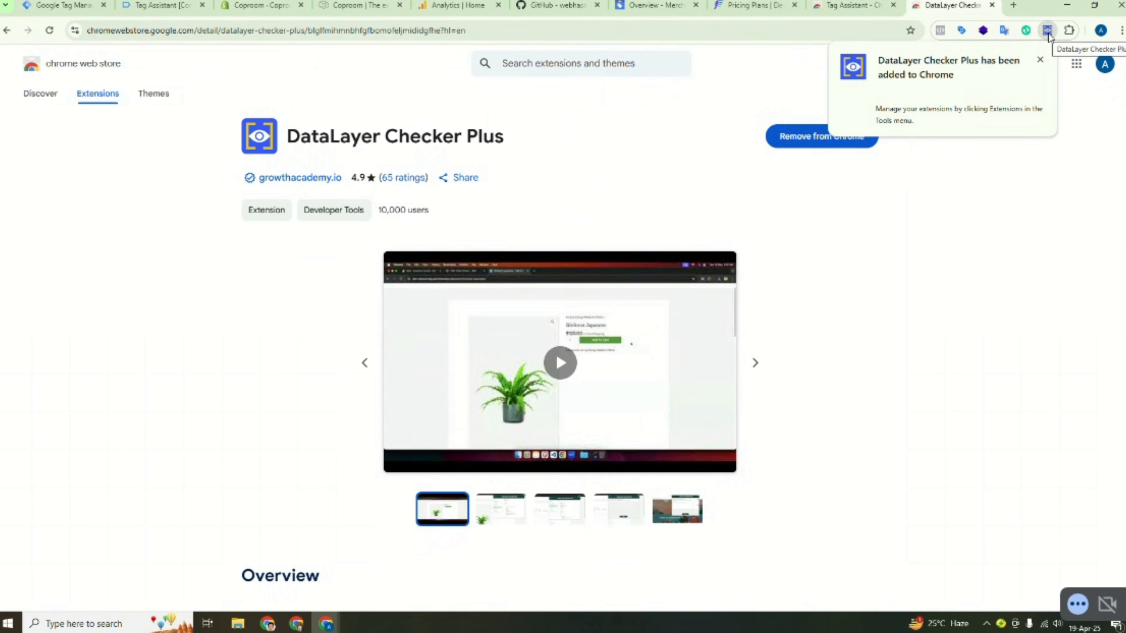
- Reposition DataLayer Checker Plus beside Tag Assistant among the pinned extensions, and view its events popup briefly
{"action": "left_click", "coordinate": [1069, 32]}
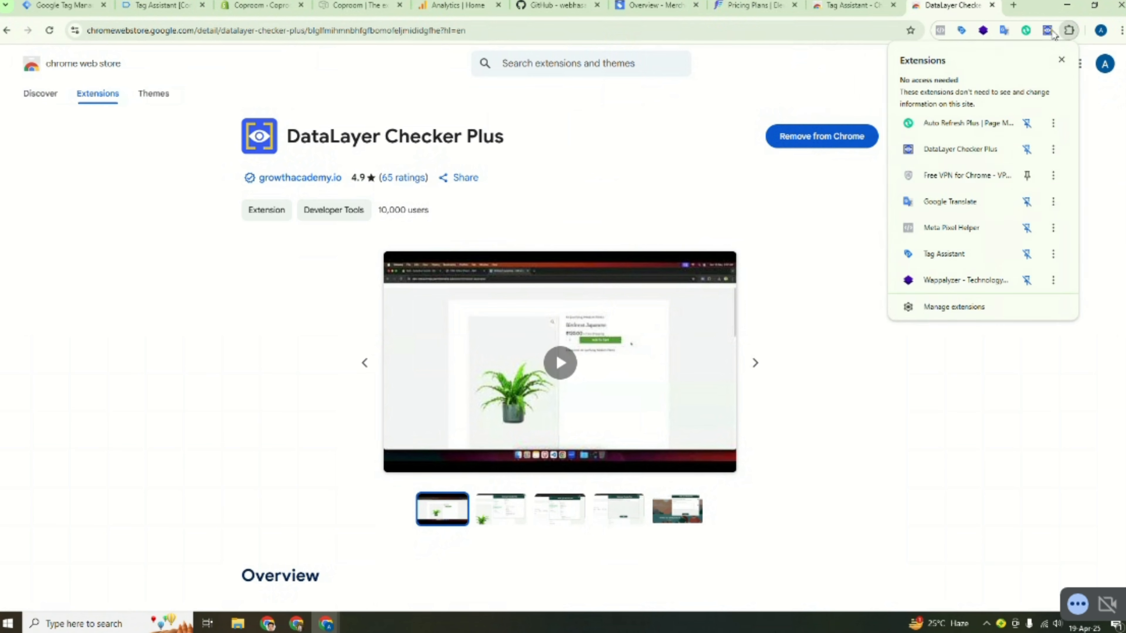
{"action": "left_click_drag", "start_coordinate": [1047, 34], "coordinate": [981, 41]}
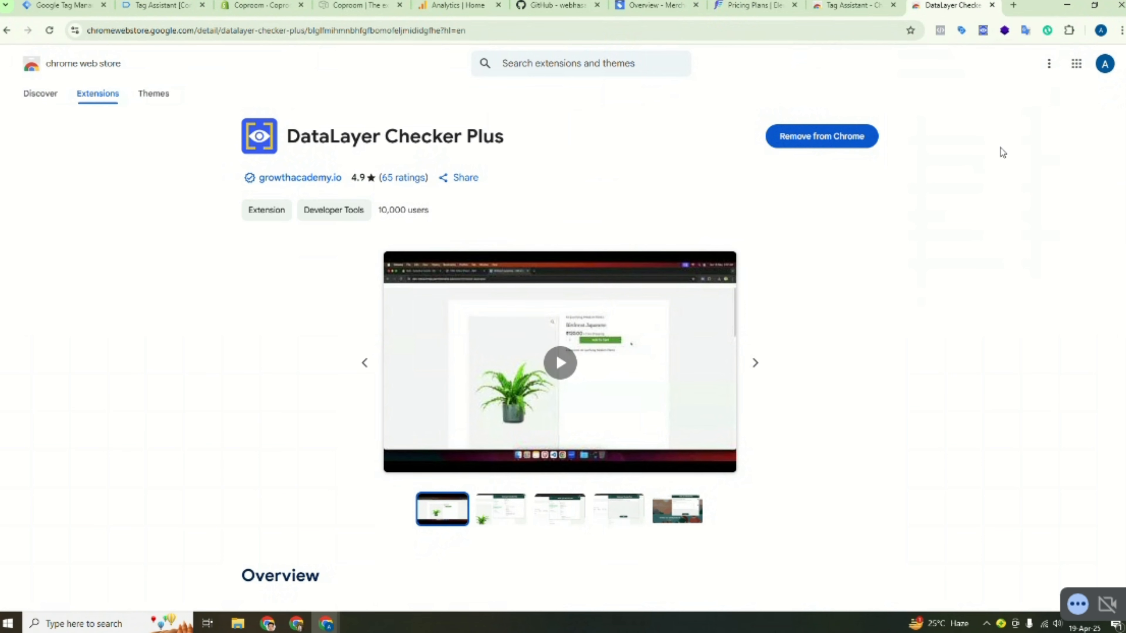
{"action": "left_click", "coordinate": [984, 30]}
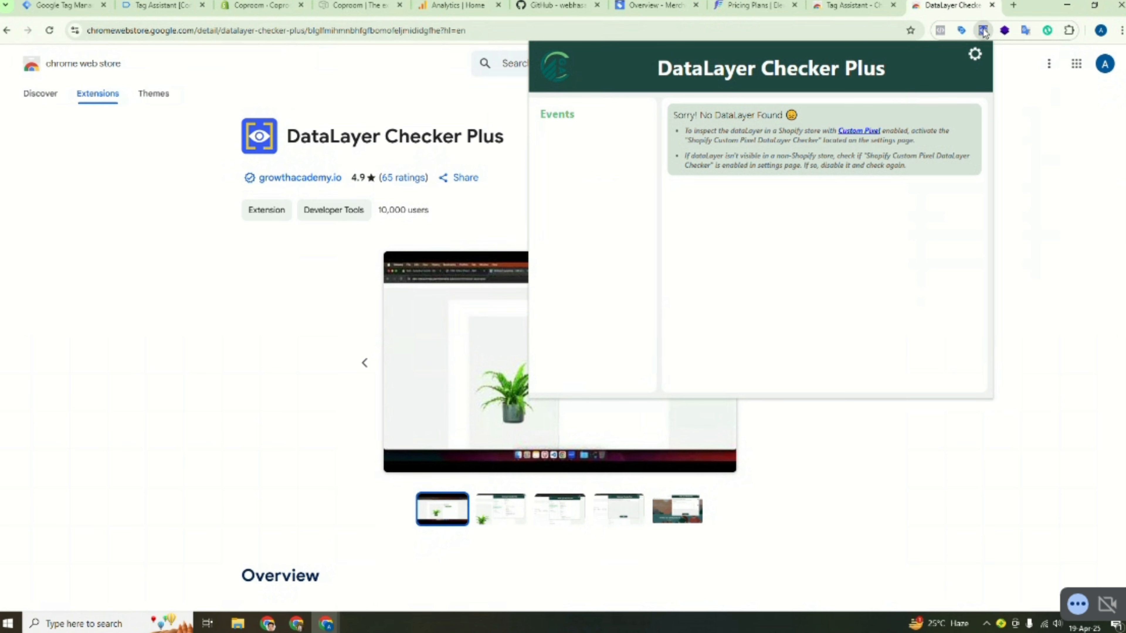
{"action": "left_click", "coordinate": [983, 31]}
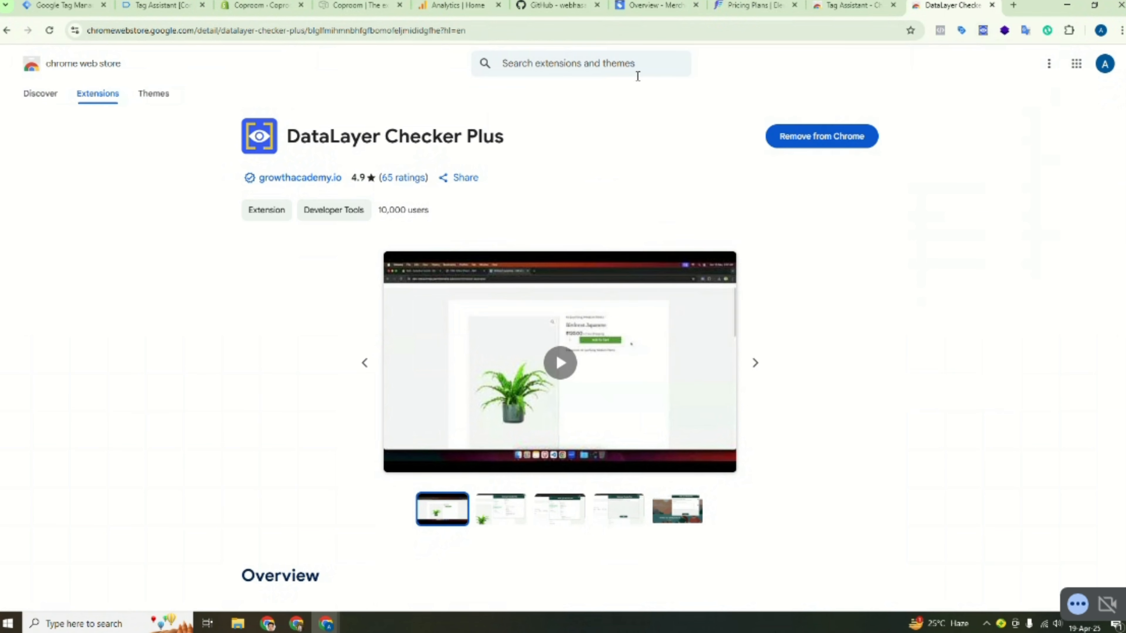
- Return to the Chrome Web Store home page and search it for "google campanaion"
{"action": "left_click", "coordinate": [54, 102]}
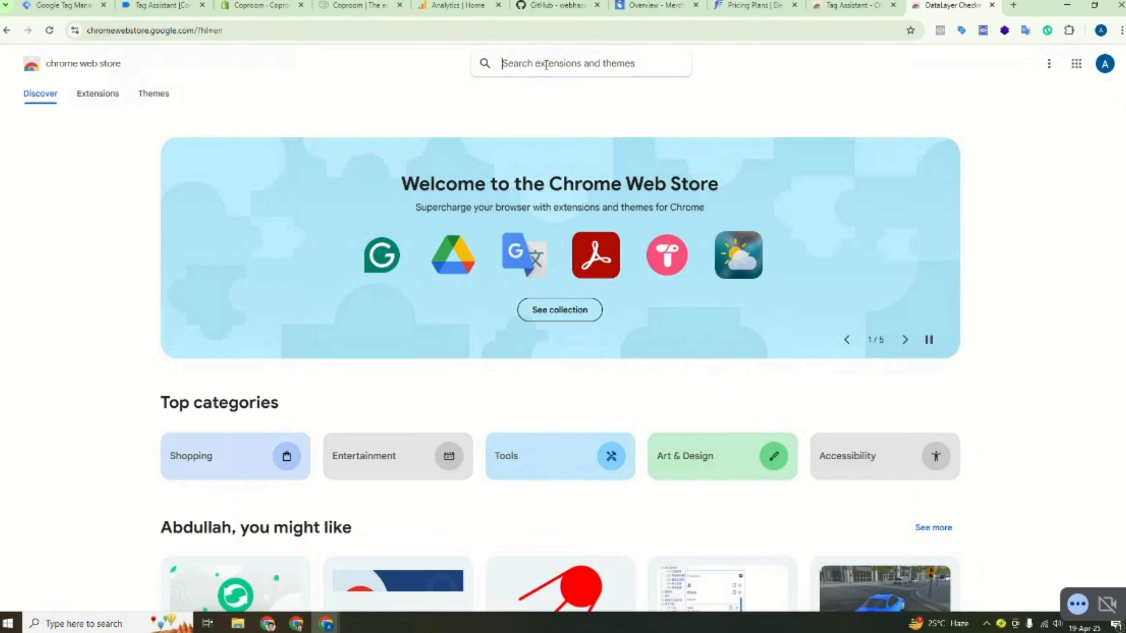
{"action": "left_click", "coordinate": [546, 63]}
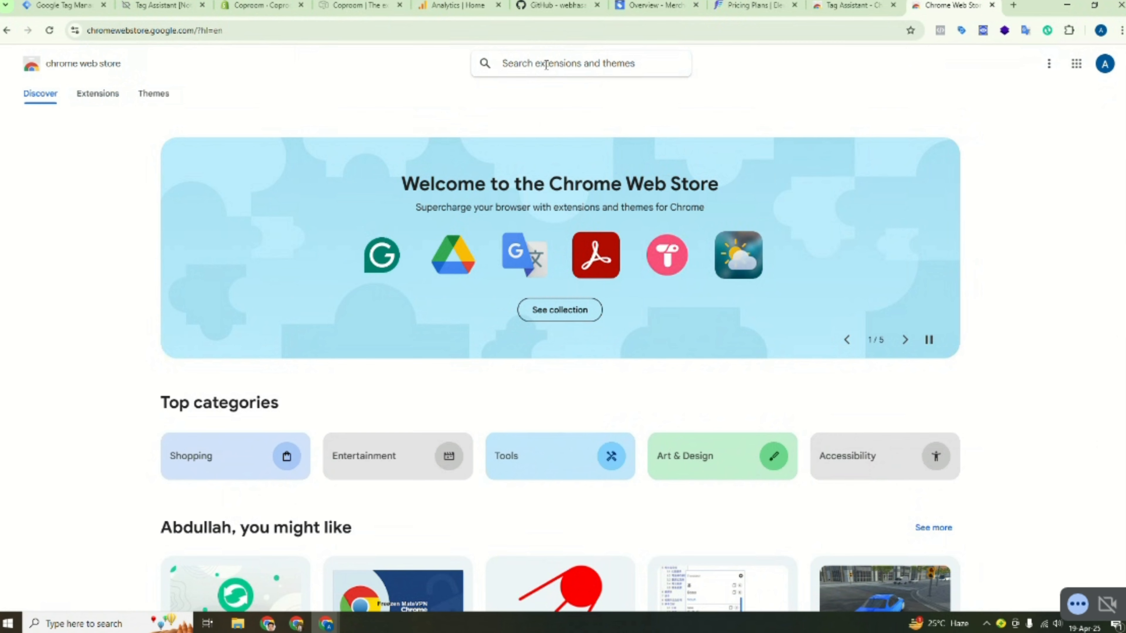
{"action": "type", "text": "google"}
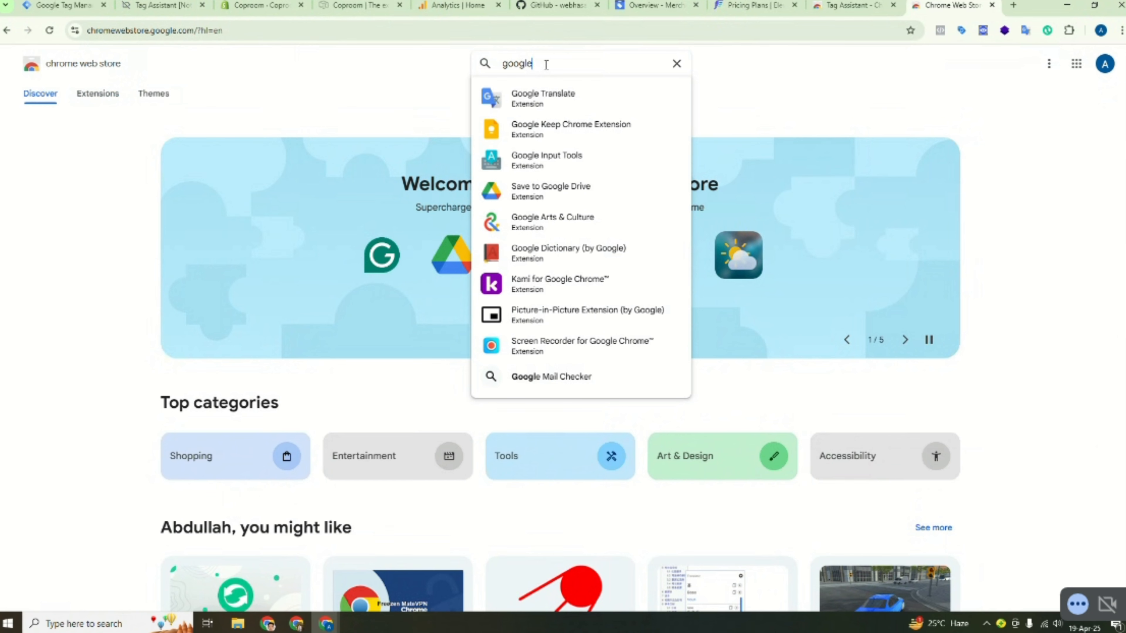
{"action": "type", "text": "cam"}
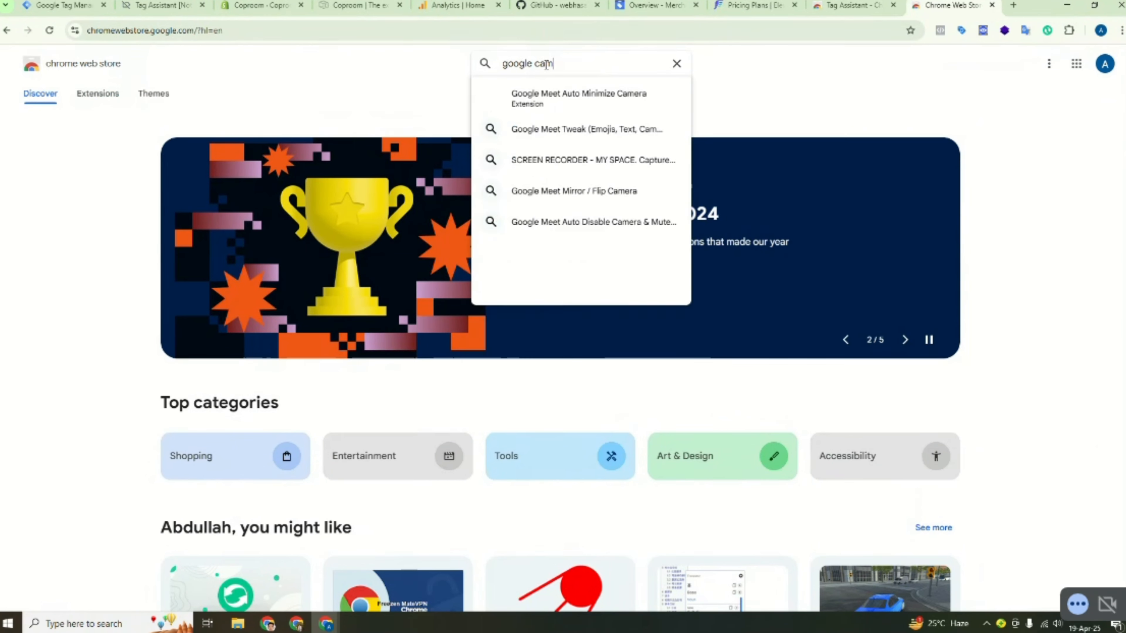
{"action": "type", "text": "pan"}
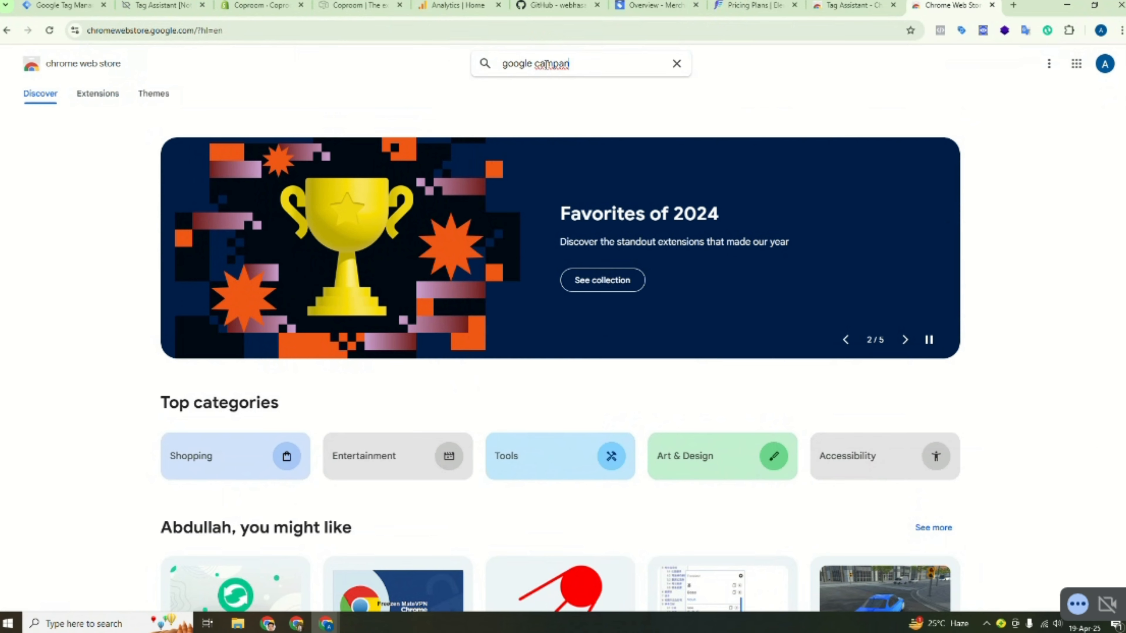
{"action": "type", "text": "aion"}
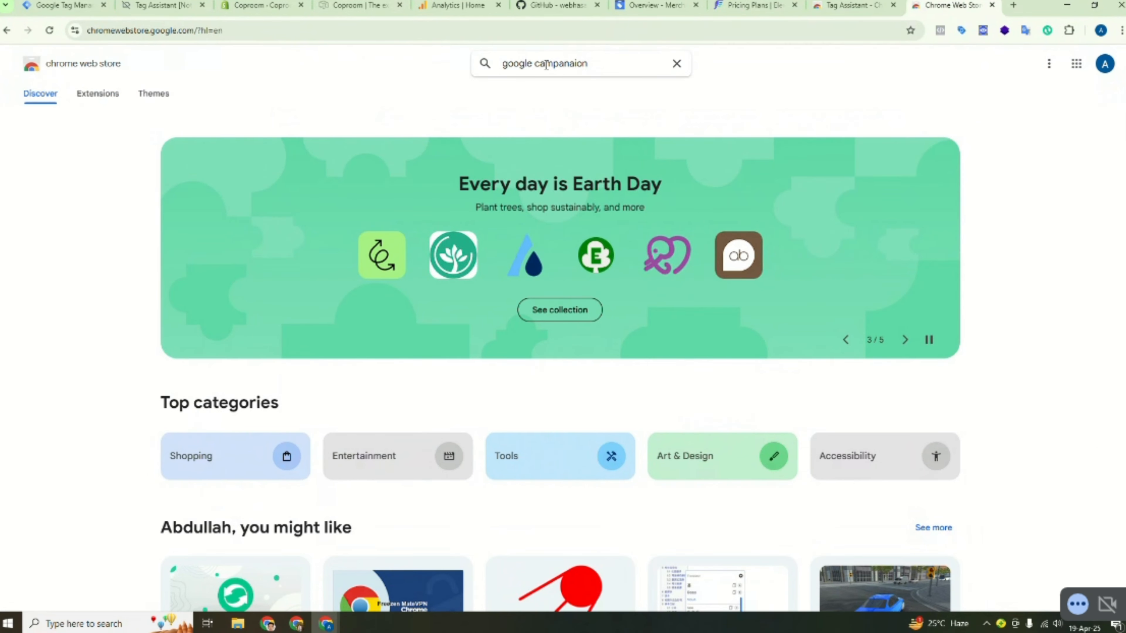
{"action": "key", "text": "Return"}
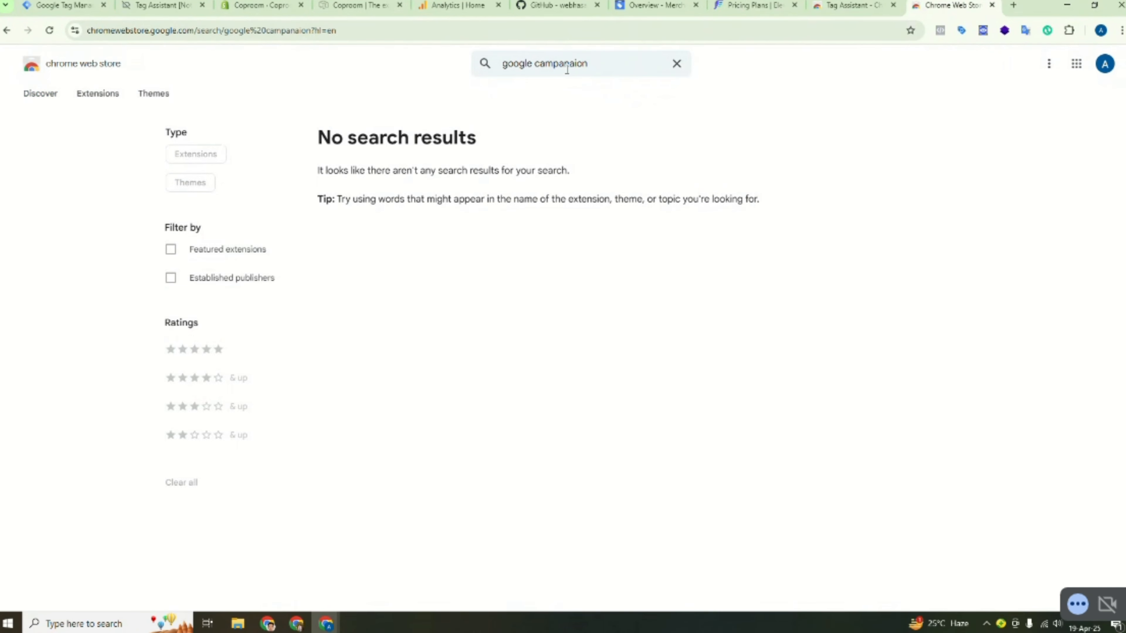
- Copy the store search phrase and close the Elevar pricing tab and both Chrome Web Store tabs
{"action": "triple_click", "coordinate": [520, 63]}
{"action": "right_click", "coordinate": [521, 67]}
{"action": "left_click", "coordinate": [555, 119]}
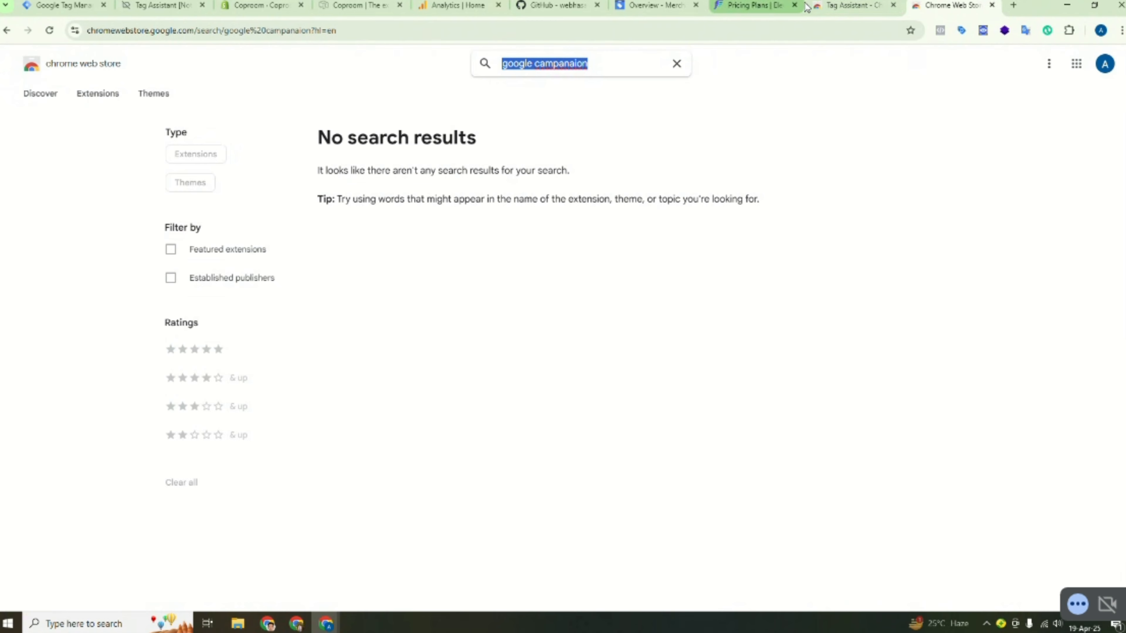
{"action": "left_click", "coordinate": [833, 8]}
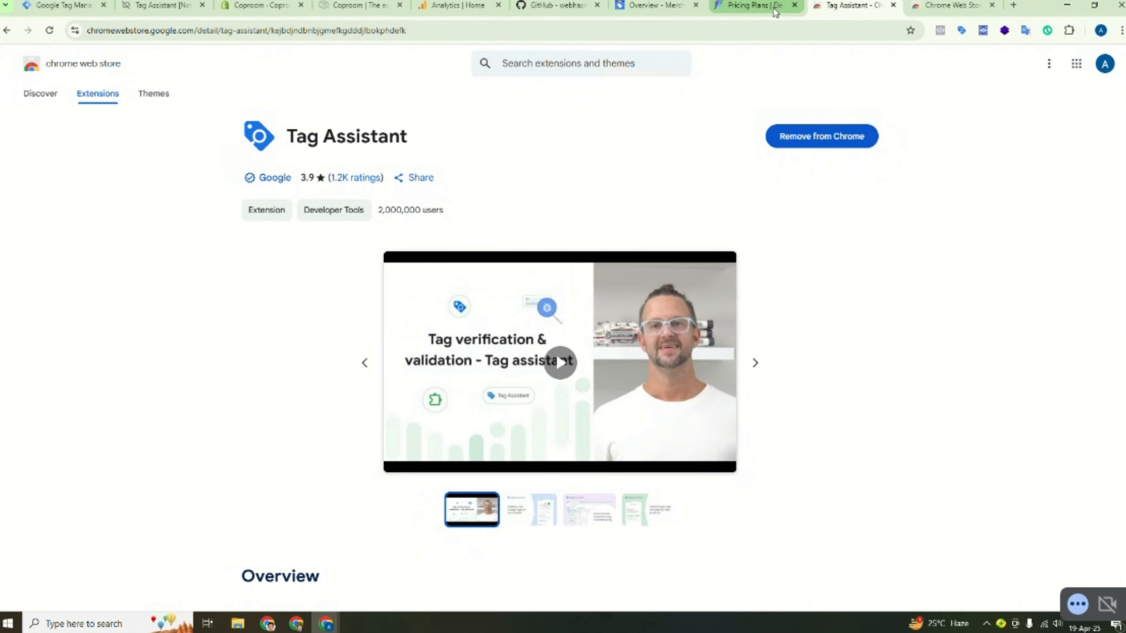
{"action": "left_click", "coordinate": [755, 8]}
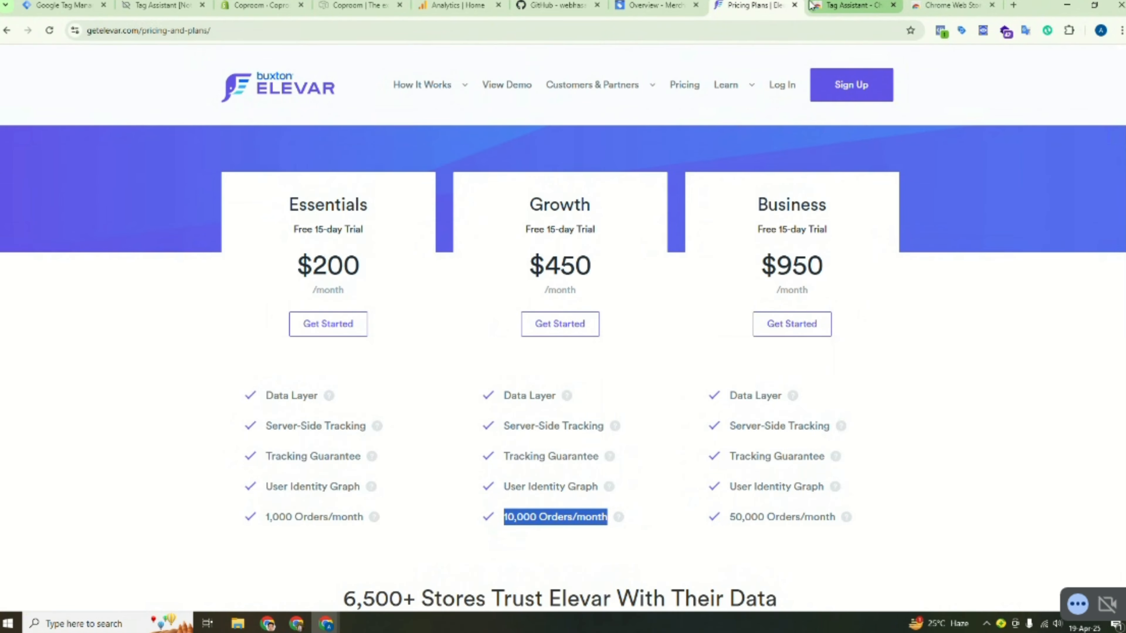
{"action": "left_click", "coordinate": [795, 5]}
{"action": "left_click", "coordinate": [795, 5]}
{"action": "left_click", "coordinate": [795, 5]}
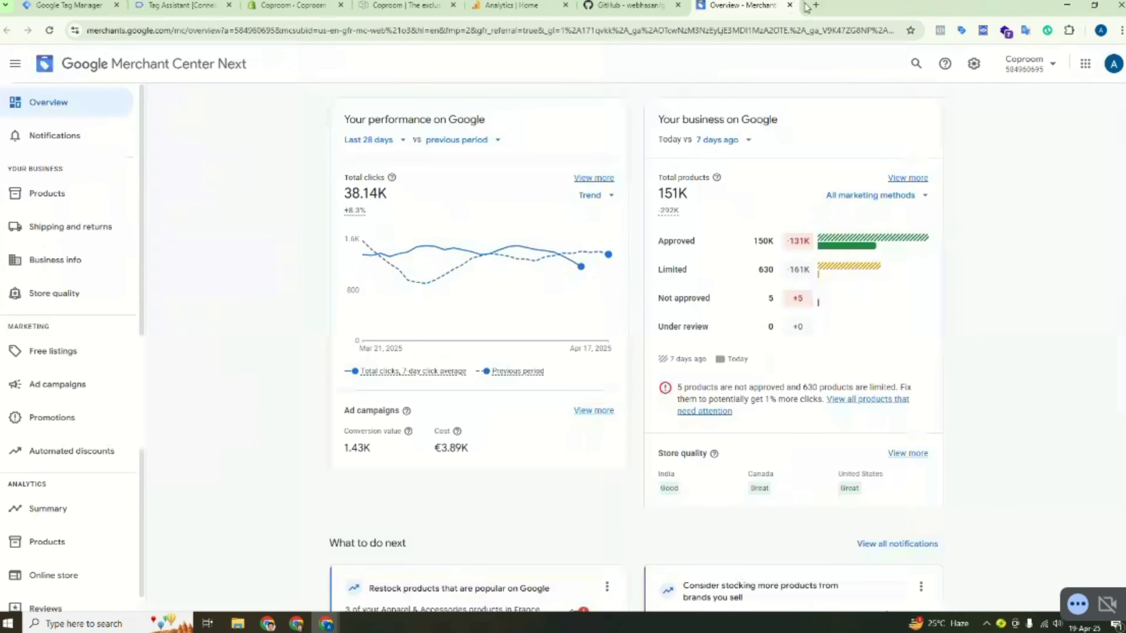
- Search Google for the copied phrase "google campanaion" in a new tab
{"action": "key", "text": "ctrl+t"}
{"action": "right_click", "coordinate": [622, 35]}
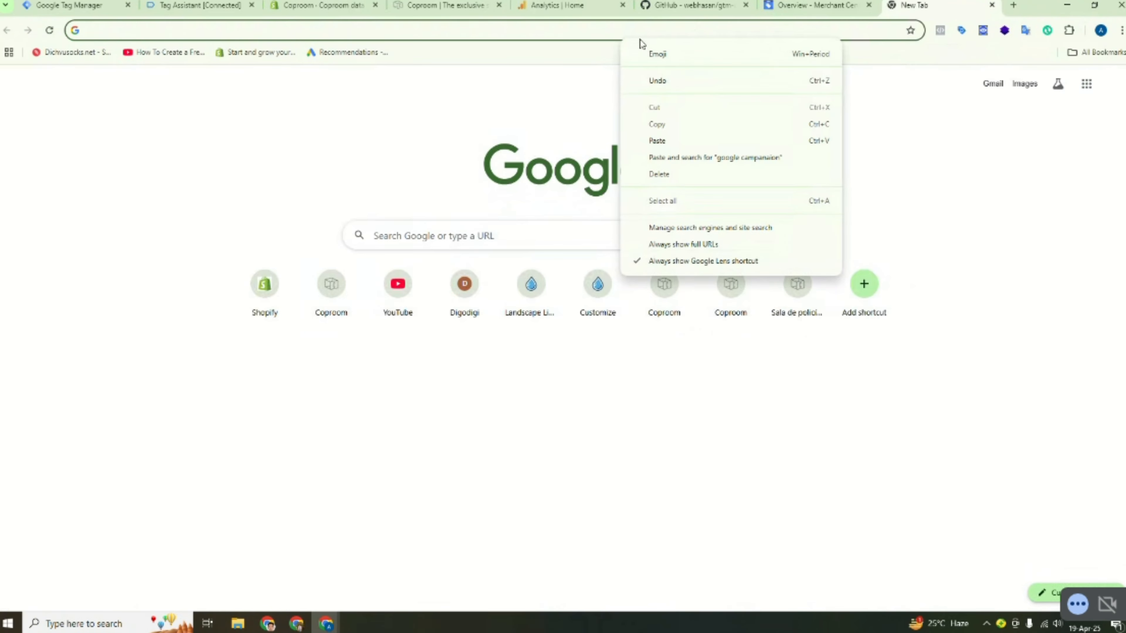
{"action": "left_click", "coordinate": [663, 140]}
{"action": "key", "text": "Return"}
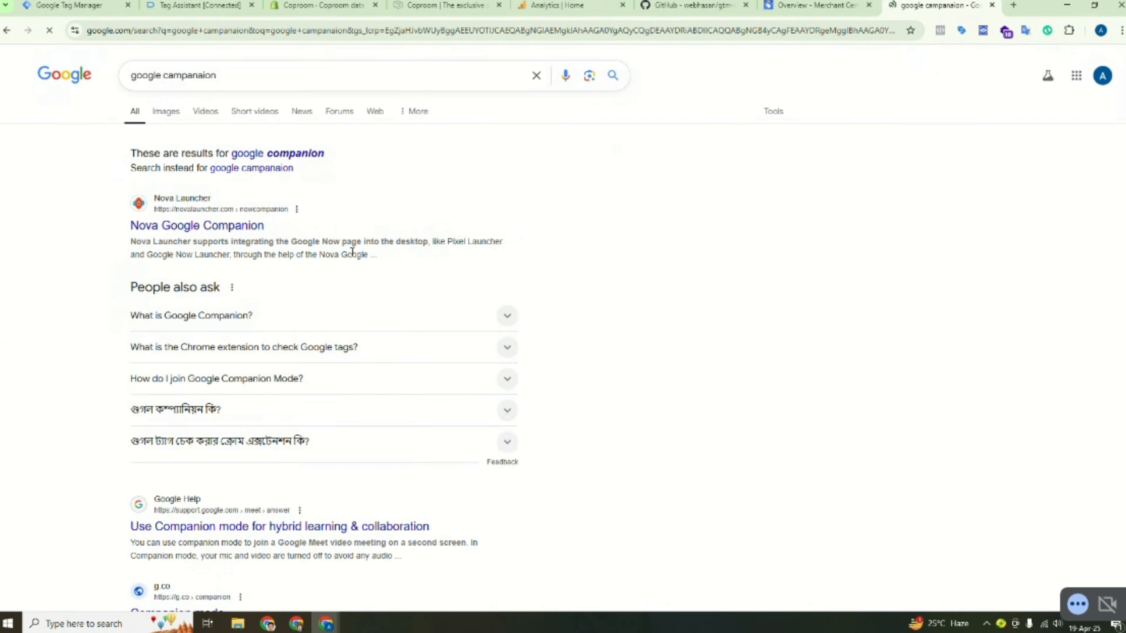
- Return from the Nova Google Companion result and open the Tag Assistant Companion listing in the Chrome Web Store from the search results
{"action": "left_click", "coordinate": [194, 235]}
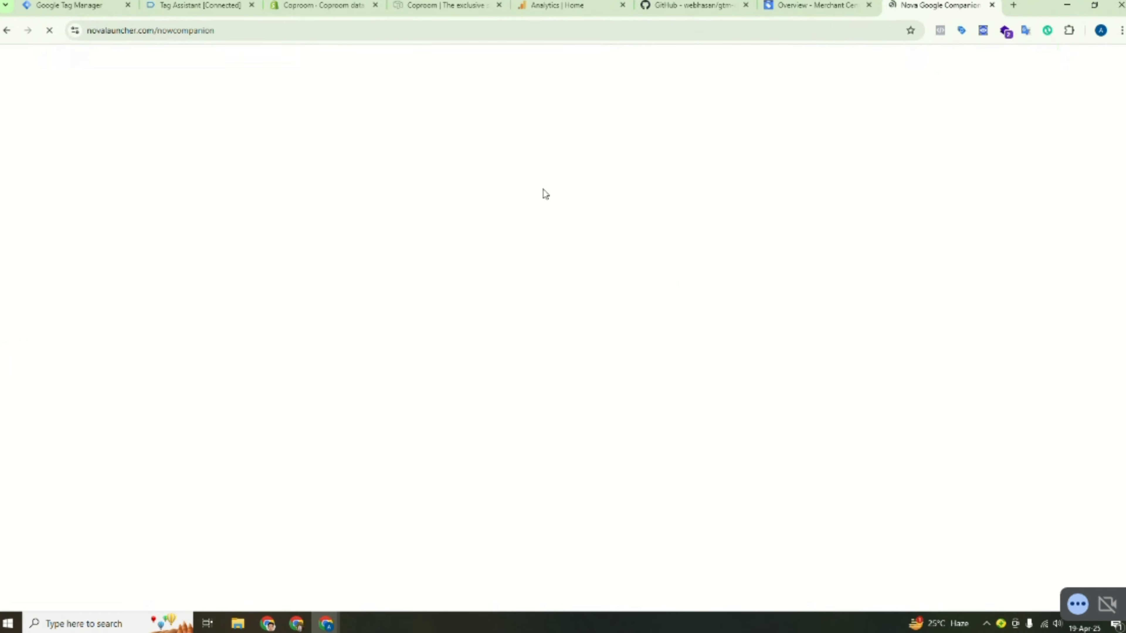
{"action": "left_click", "coordinate": [6, 30]}
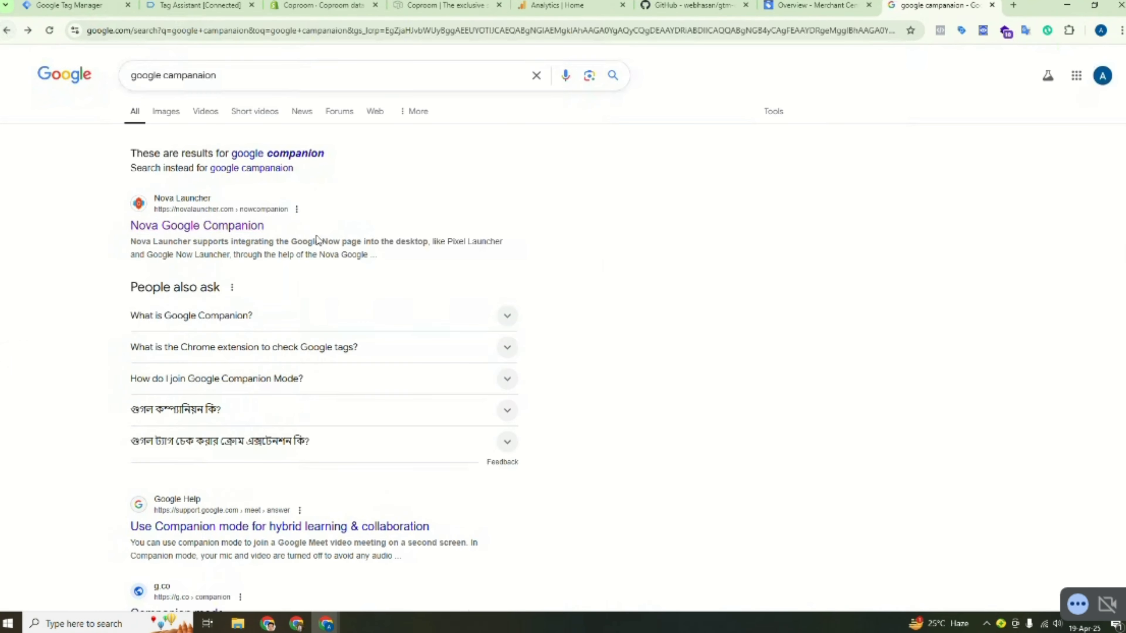
{"action": "scroll", "coordinate": [545, 255], "scroll_direction": "down", "scroll_amount": 3}
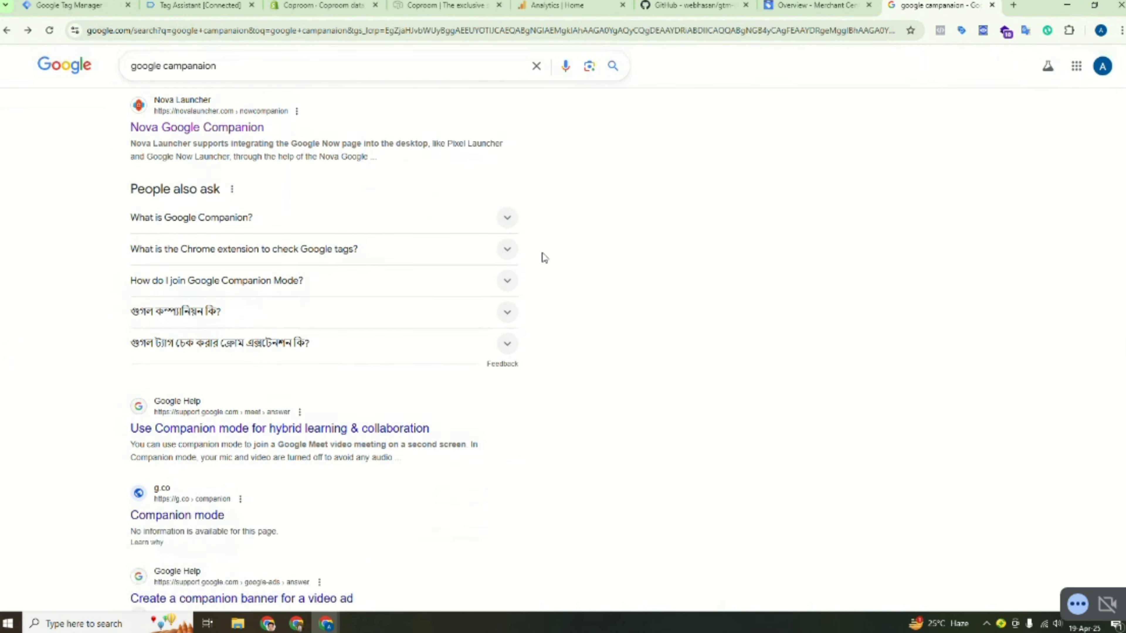
{"action": "scroll", "coordinate": [544, 256], "scroll_direction": "down", "scroll_amount": 4}
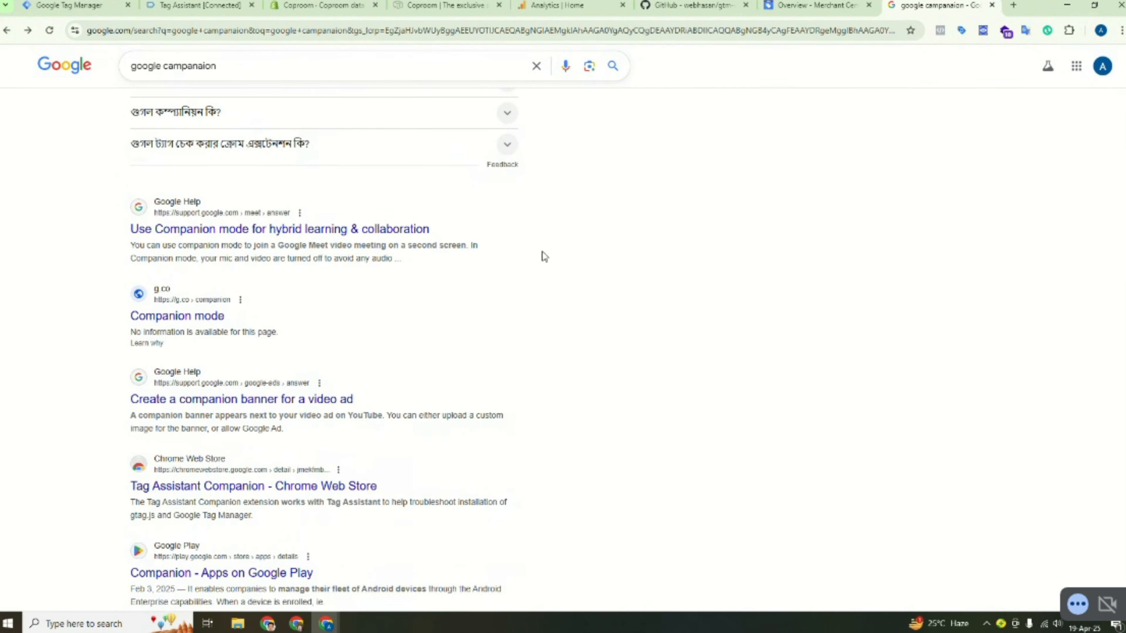
{"action": "scroll", "coordinate": [545, 256], "scroll_direction": "down", "scroll_amount": 3}
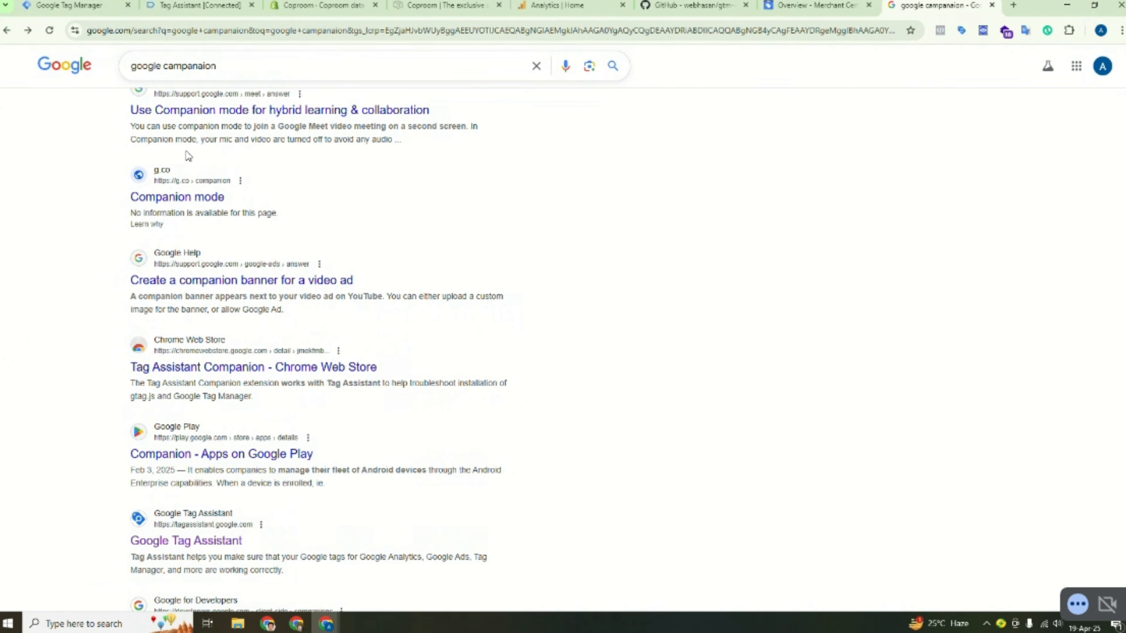
{"action": "scroll", "coordinate": [187, 155], "scroll_direction": "up", "scroll_amount": 1}
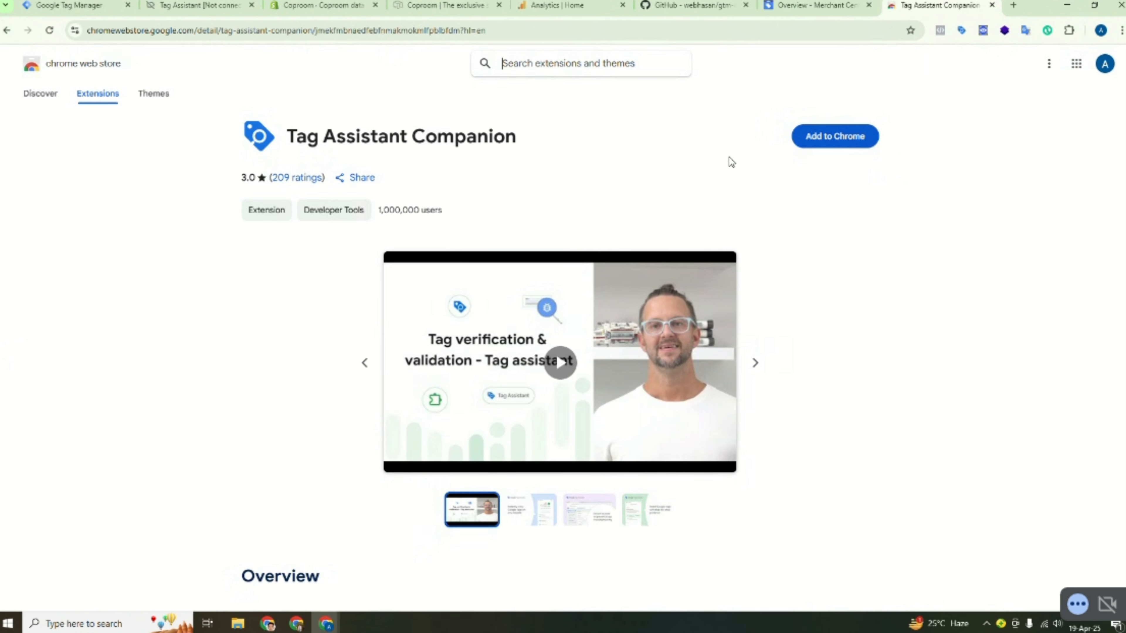
- Add the Tag Assistant Companion extension to Chrome and pin it
{"action": "left_click", "coordinate": [834, 138]}
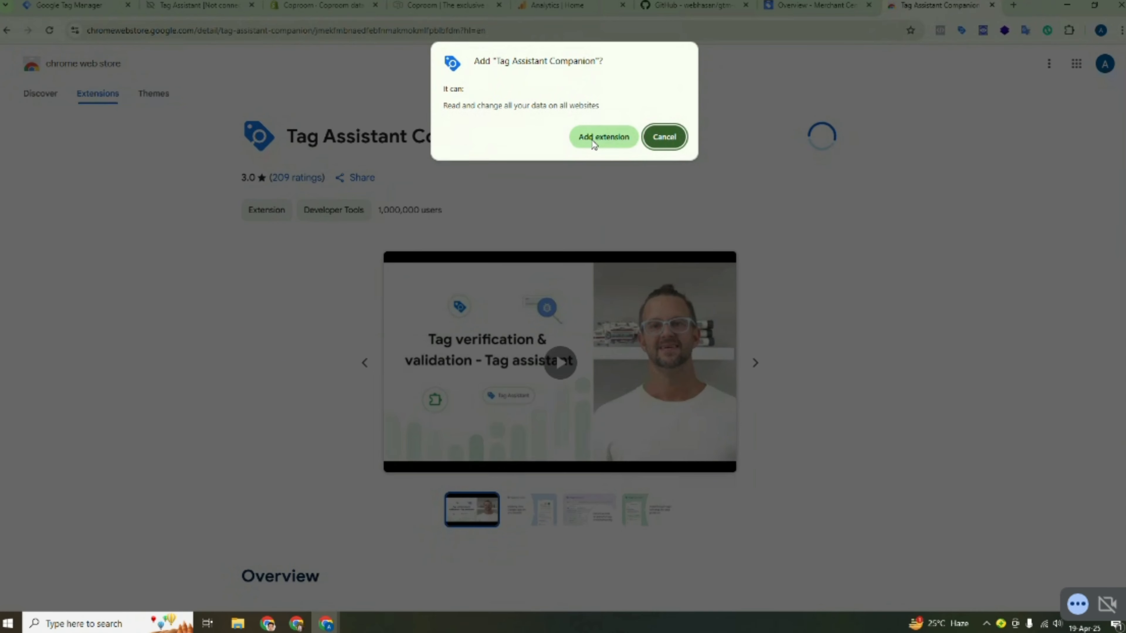
{"action": "left_click", "coordinate": [594, 142]}
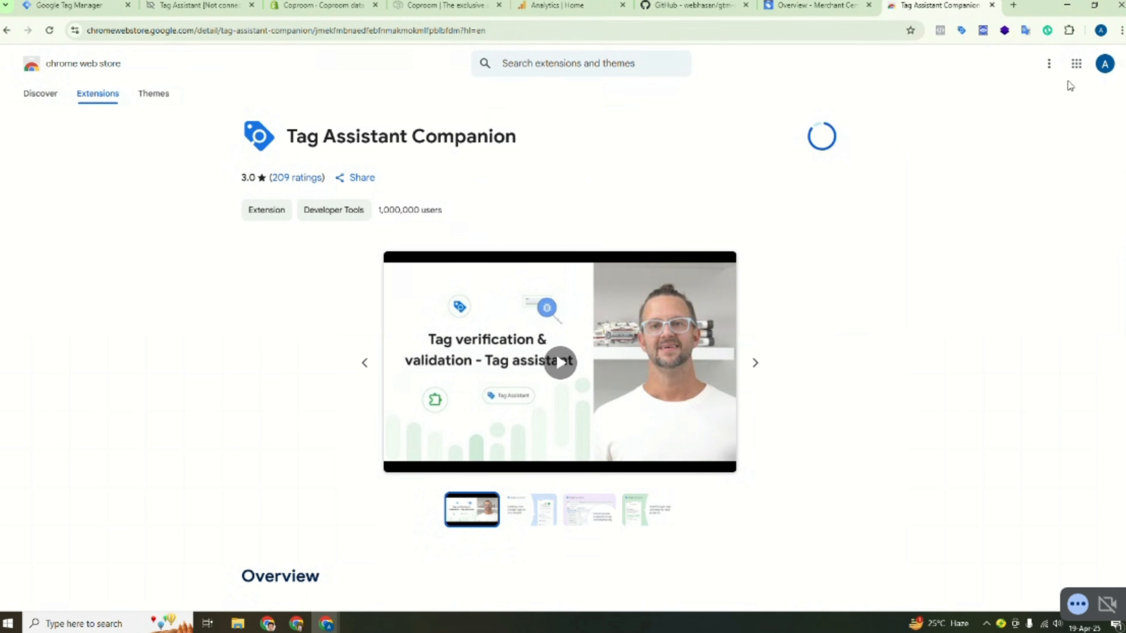
{"action": "left_click", "coordinate": [1069, 30]}
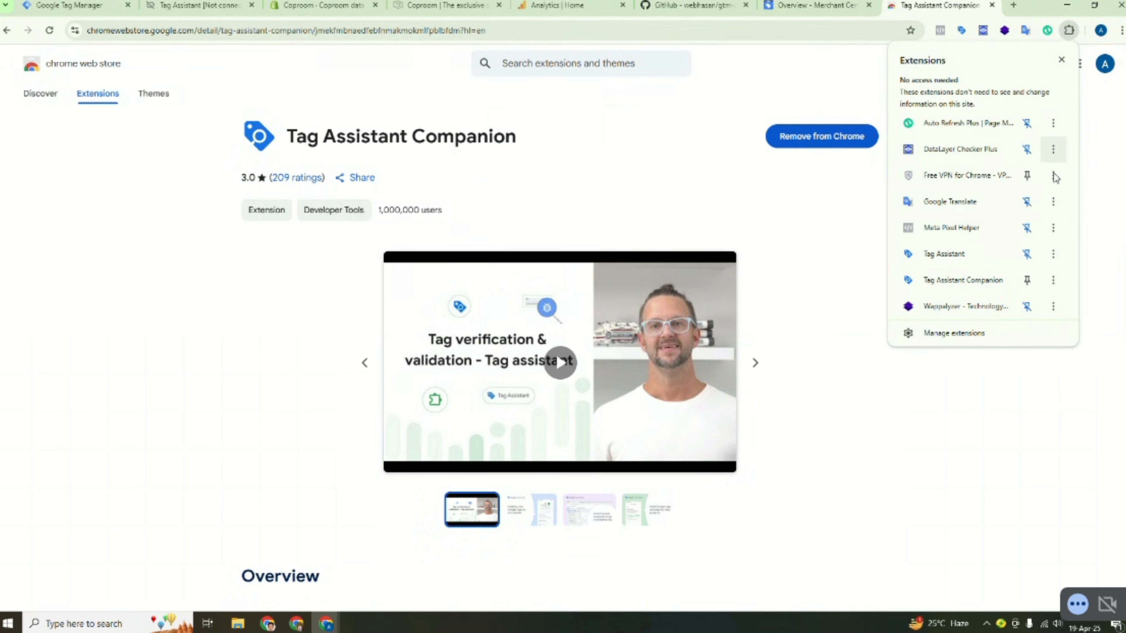
{"action": "left_click", "coordinate": [1027, 280]}
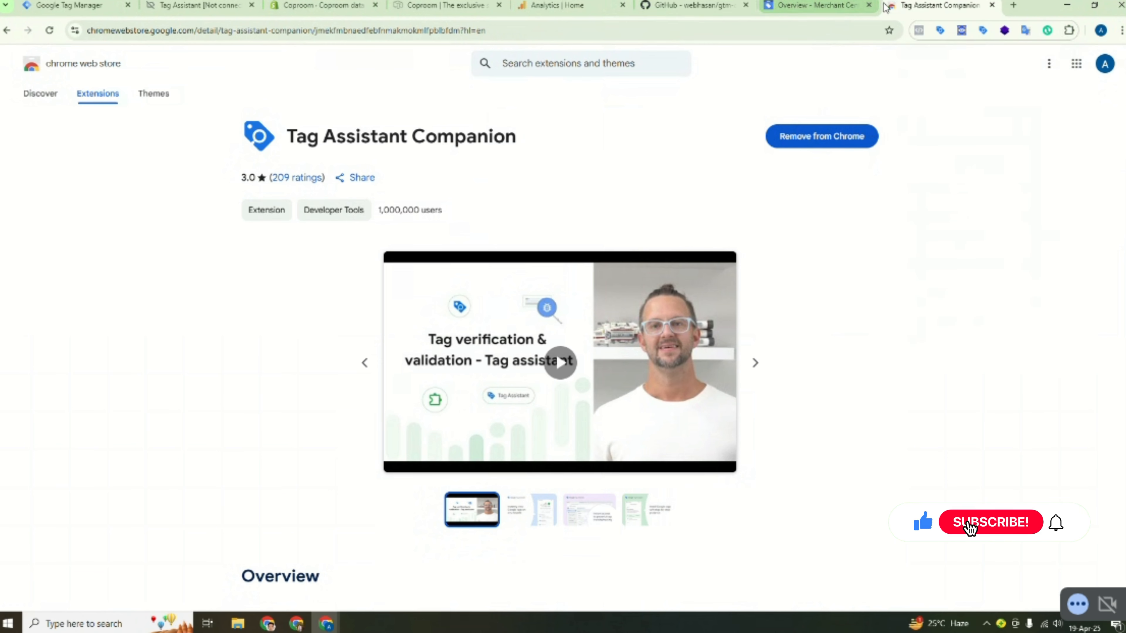
- Close the Merchant Center and Chrome Web Store tabs and return to the cop-room.com workspace in Google Tag Manager
{"action": "left_click", "coordinate": [869, 5]}
{"action": "left_click", "coordinate": [869, 5]}
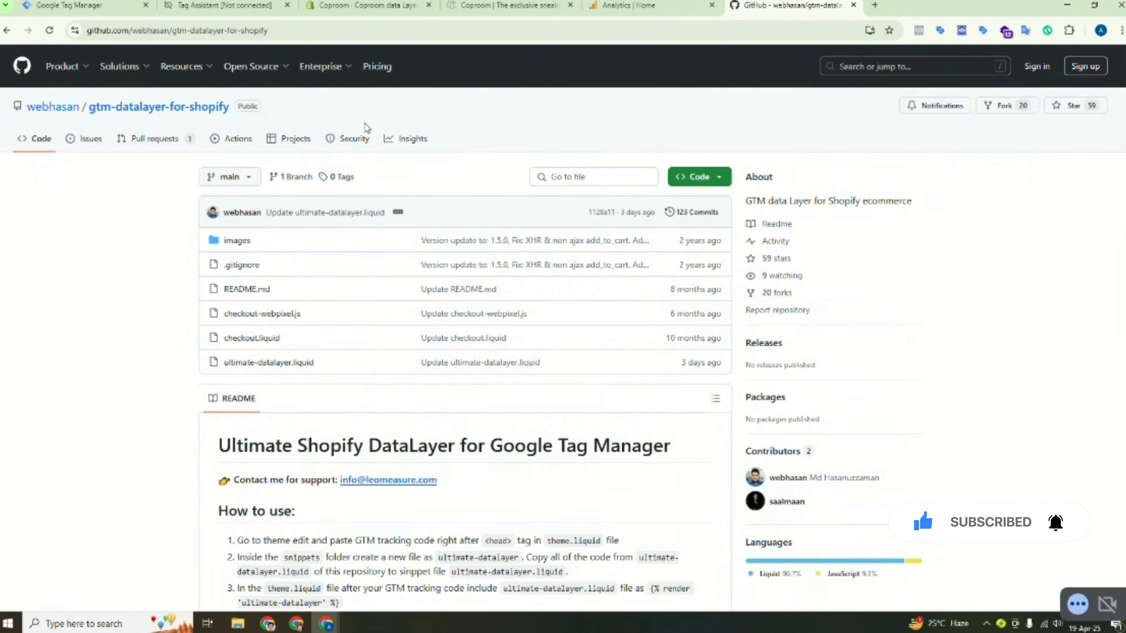
{"action": "left_click", "coordinate": [231, 5]}
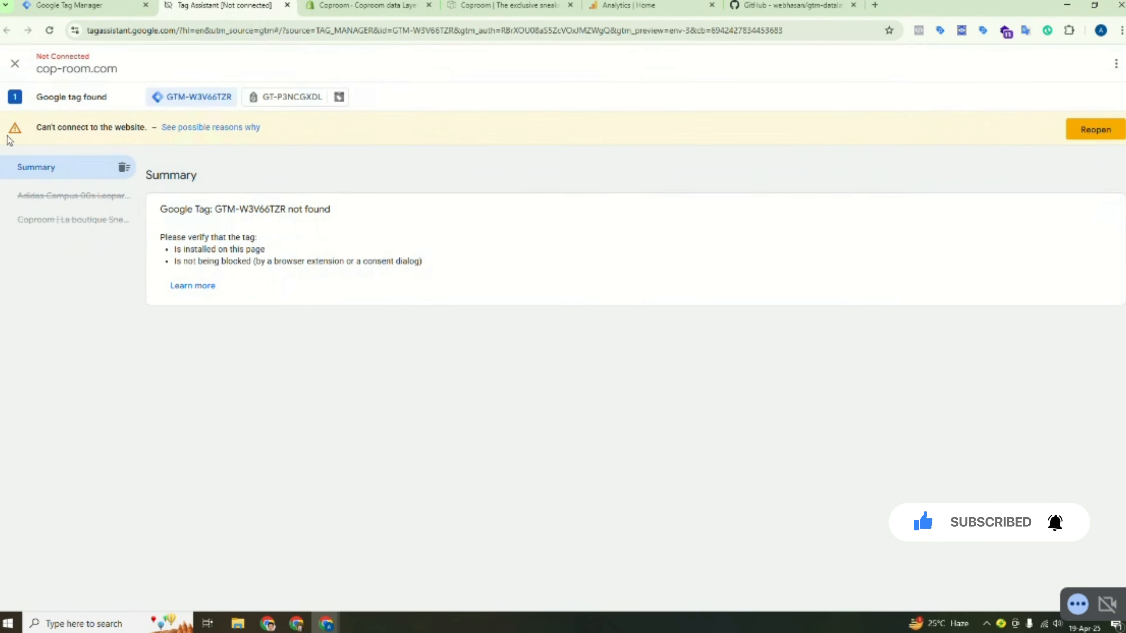
{"action": "left_click", "coordinate": [70, 6]}
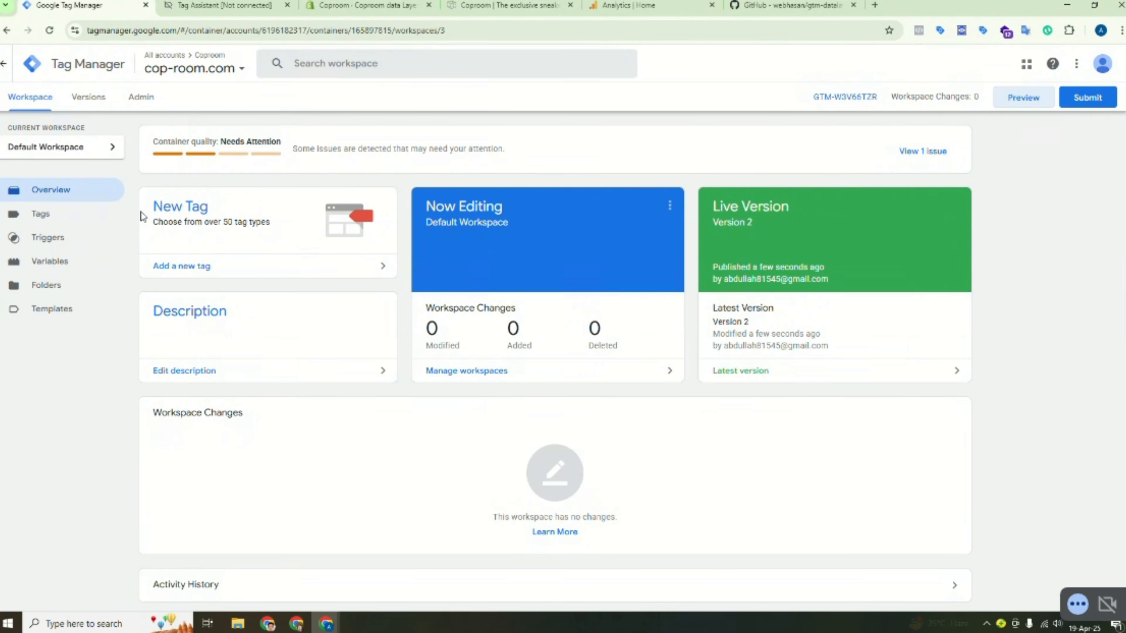
- Create a new untitled tag in the container and open the tag type choices for its configuration
{"action": "left_click", "coordinate": [50, 221]}
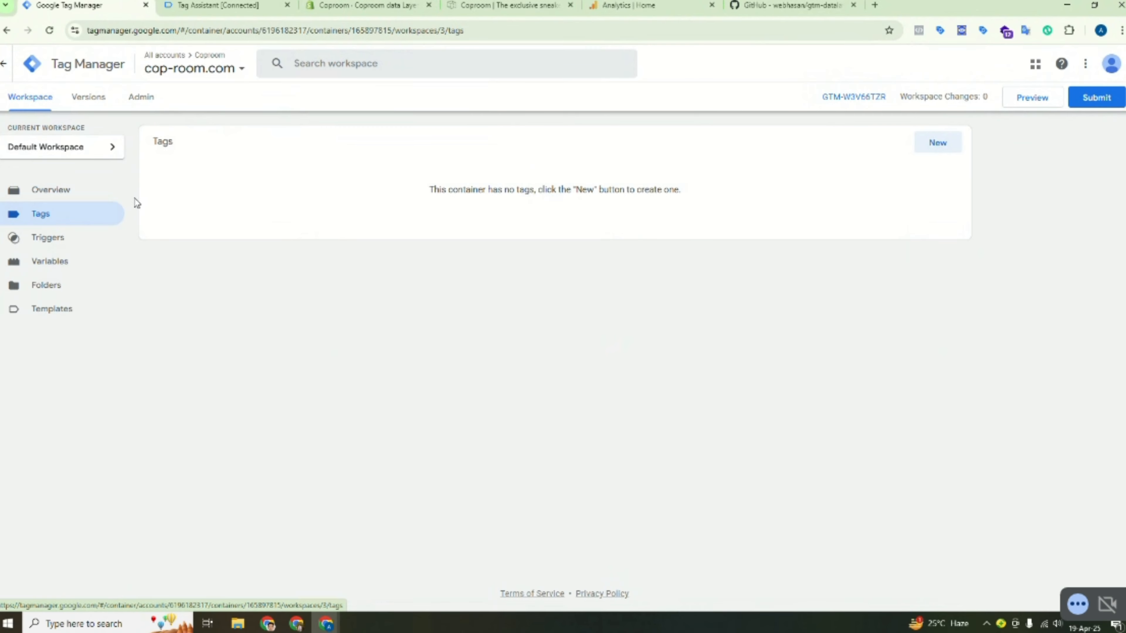
{"action": "left_click", "coordinate": [952, 144]}
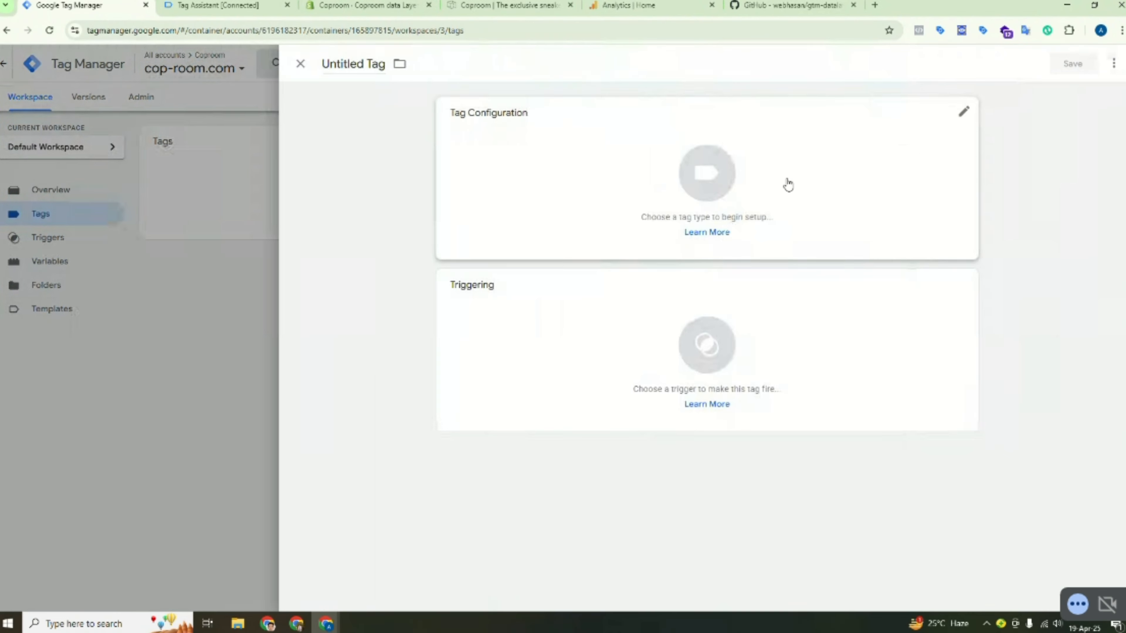
{"action": "left_click", "coordinate": [701, 188]}
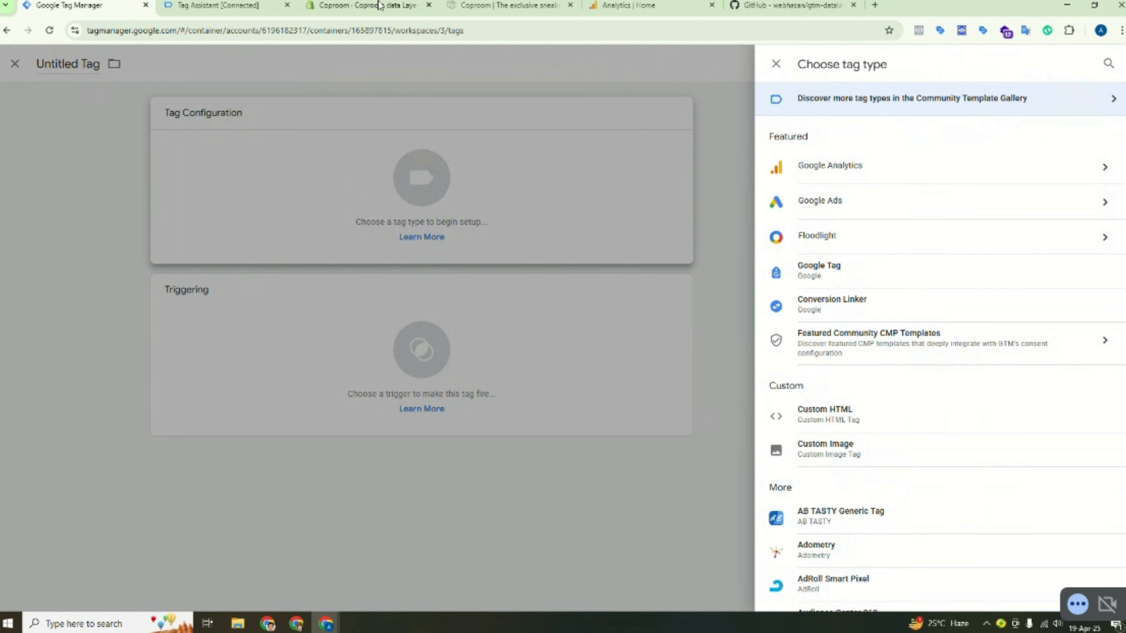
- Open the bookmarked Google Ads account in a new tab and display its list of campaigns
{"action": "left_click", "coordinate": [875, 7]}
{"action": "left_click", "coordinate": [513, 33]}
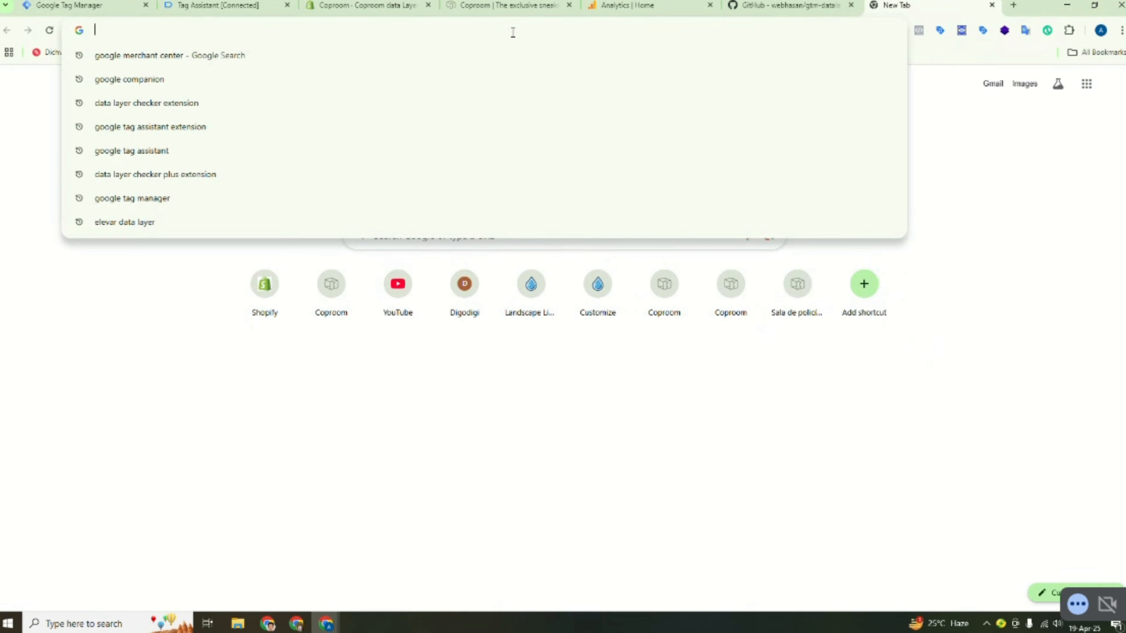
{"action": "left_click", "coordinate": [12, 318]}
{"action": "left_click", "coordinate": [343, 53]}
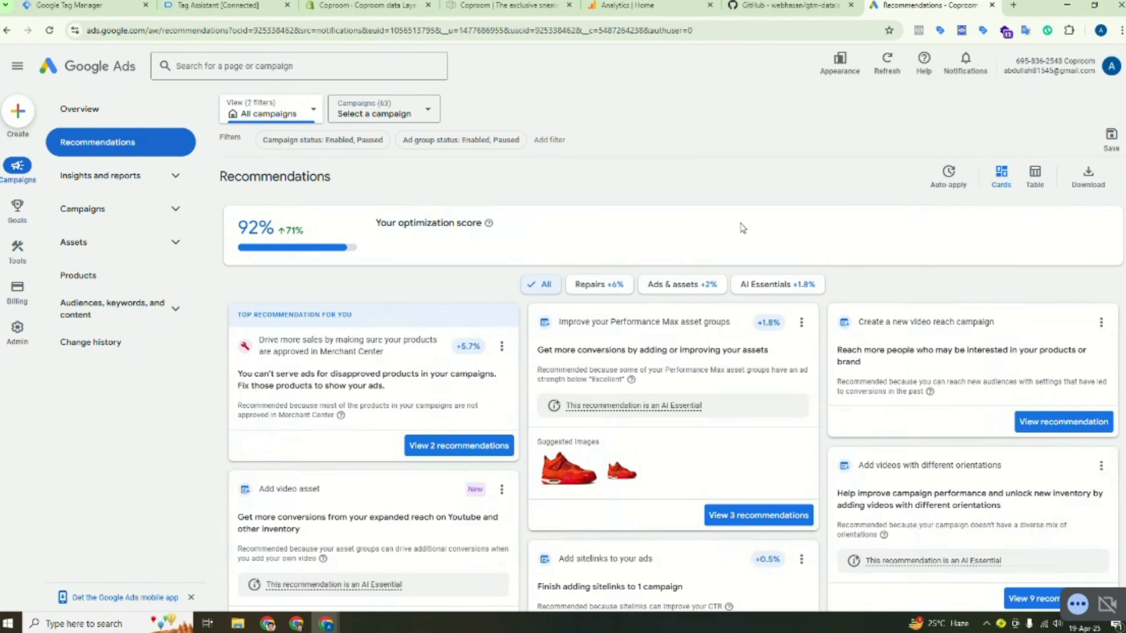
{"action": "left_click", "coordinate": [84, 209]}
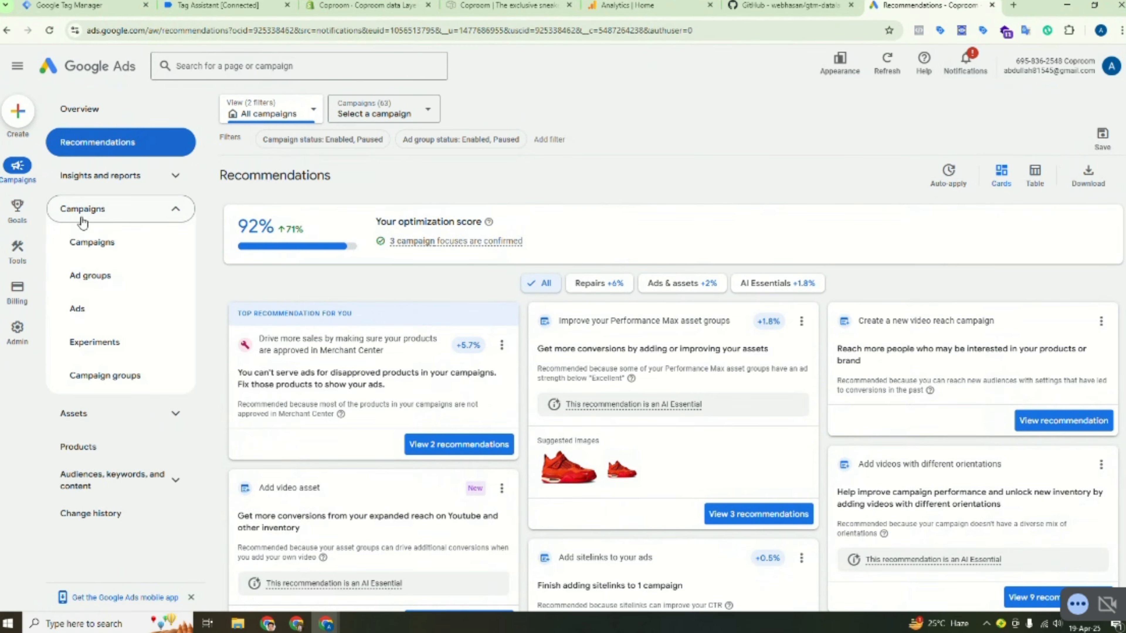
{"action": "left_click", "coordinate": [84, 245]}
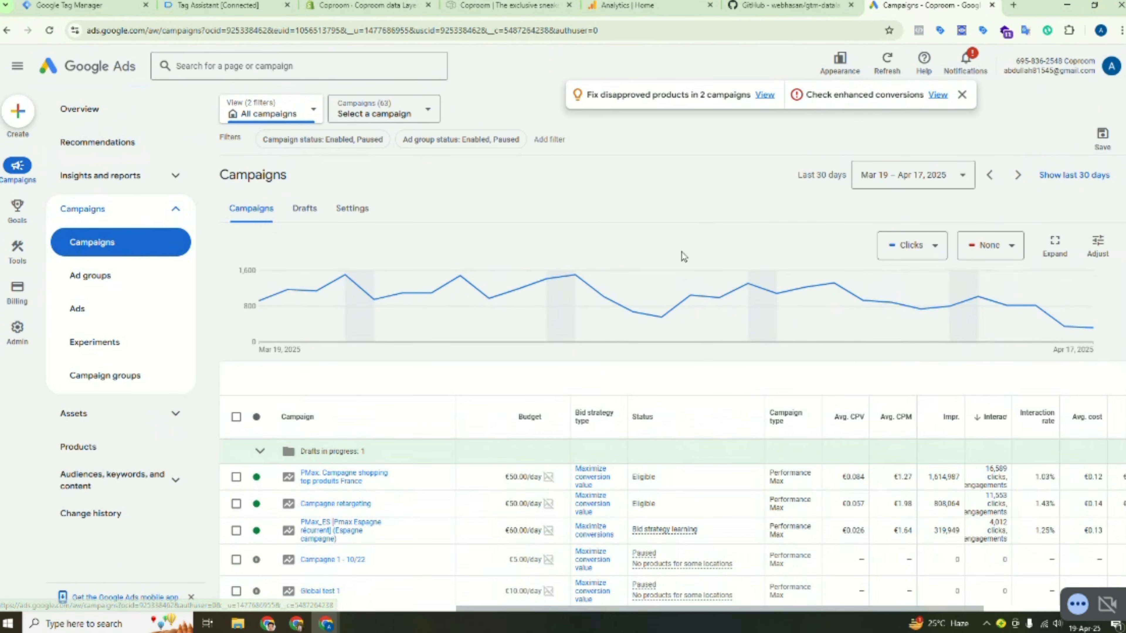
- Dismiss the alert banner on the Campaigns page and open the account's notifications
{"action": "left_click", "coordinate": [963, 95]}
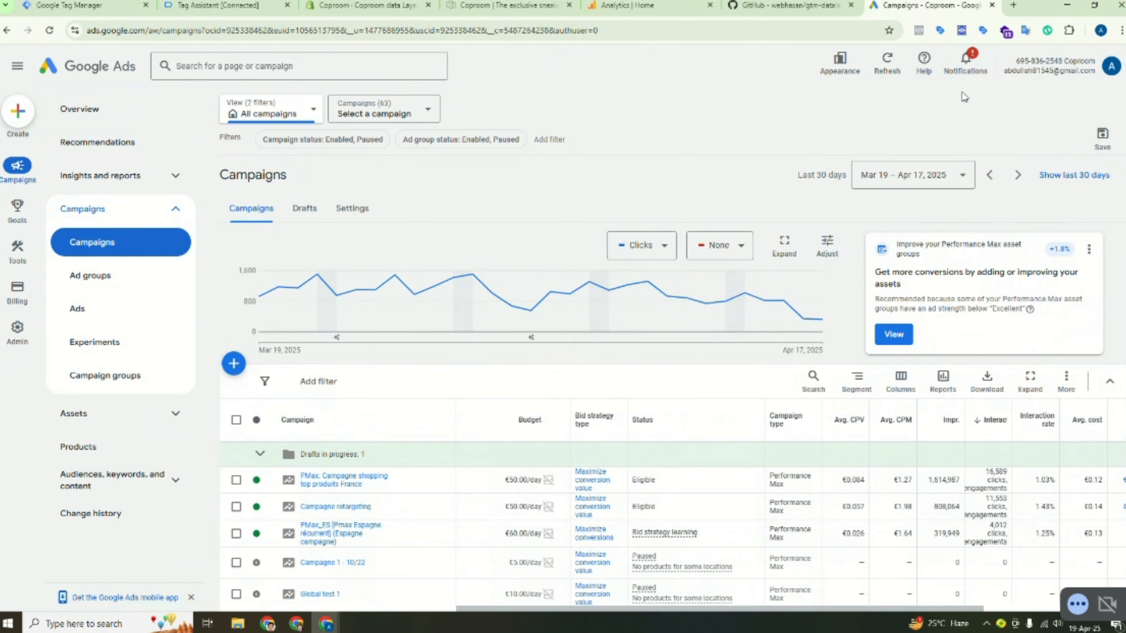
{"action": "left_click", "coordinate": [971, 71]}
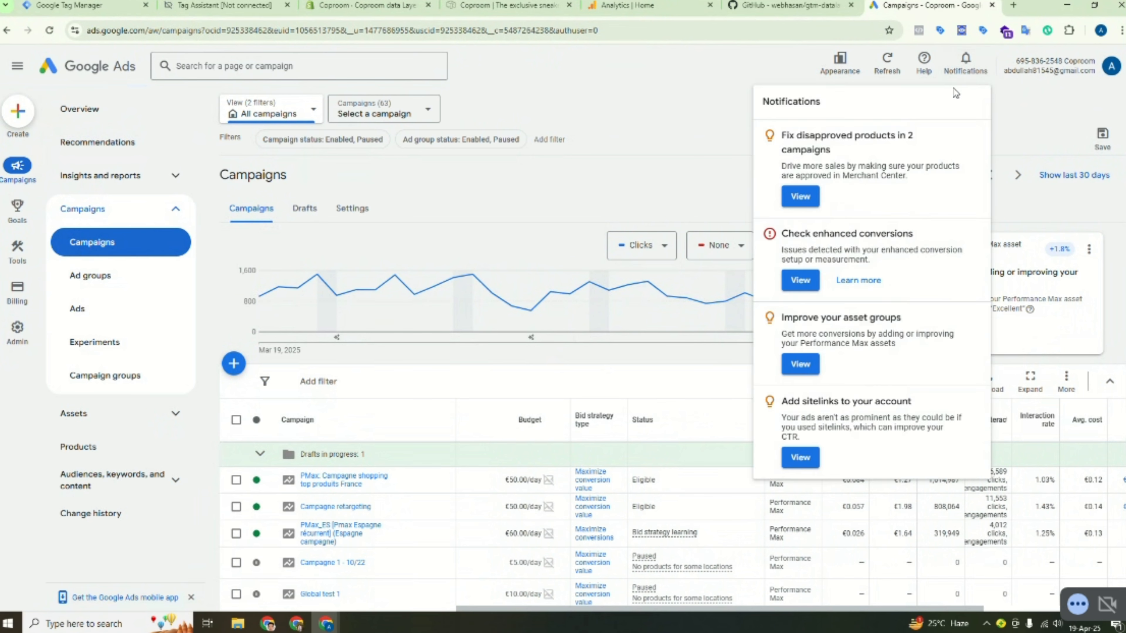
- Close the notifications and enlarge the Google Ads Campaigns page to 125% zoom
{"action": "left_click", "coordinate": [1007, 111]}
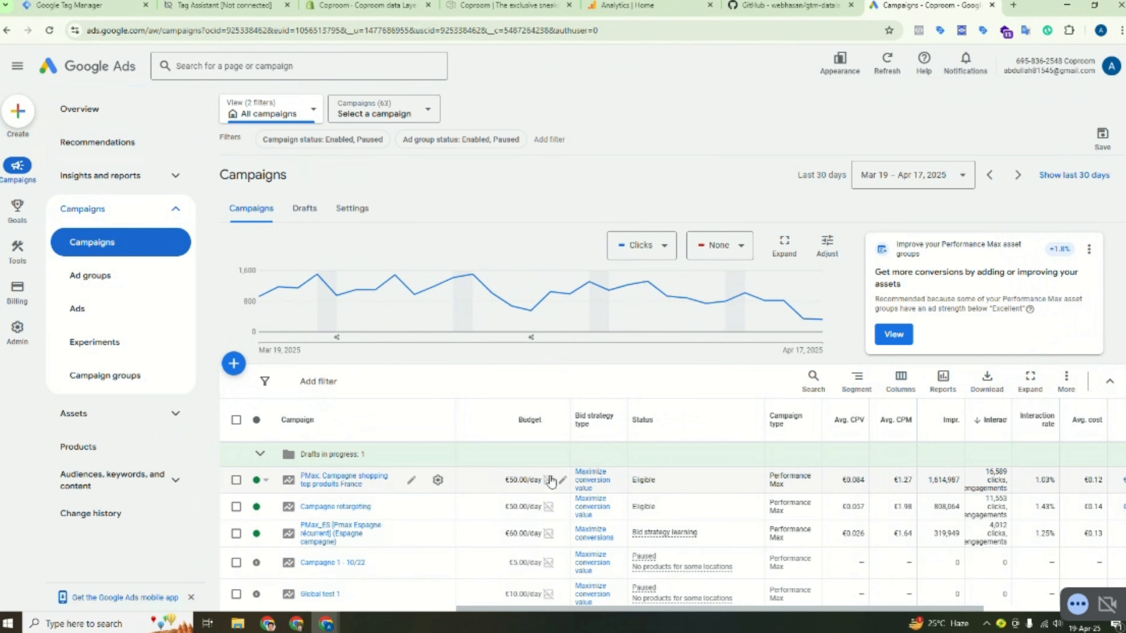
{"action": "left_click_drag", "start_coordinate": [703, 609], "coordinate": [860, 612]}
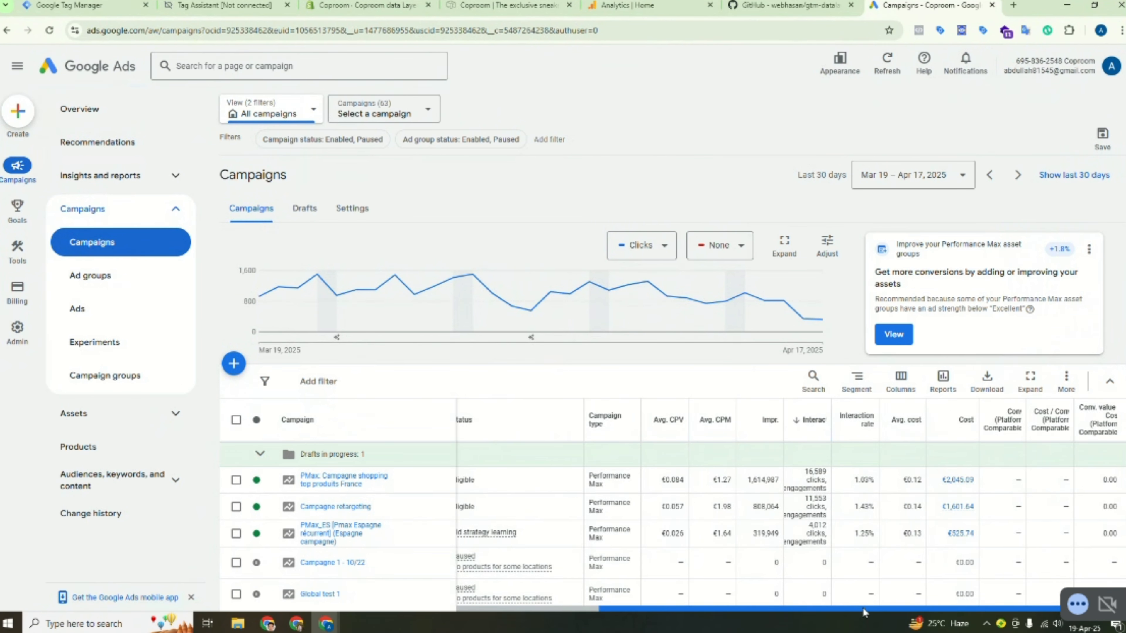
{"action": "left_click", "coordinate": [1121, 30]}
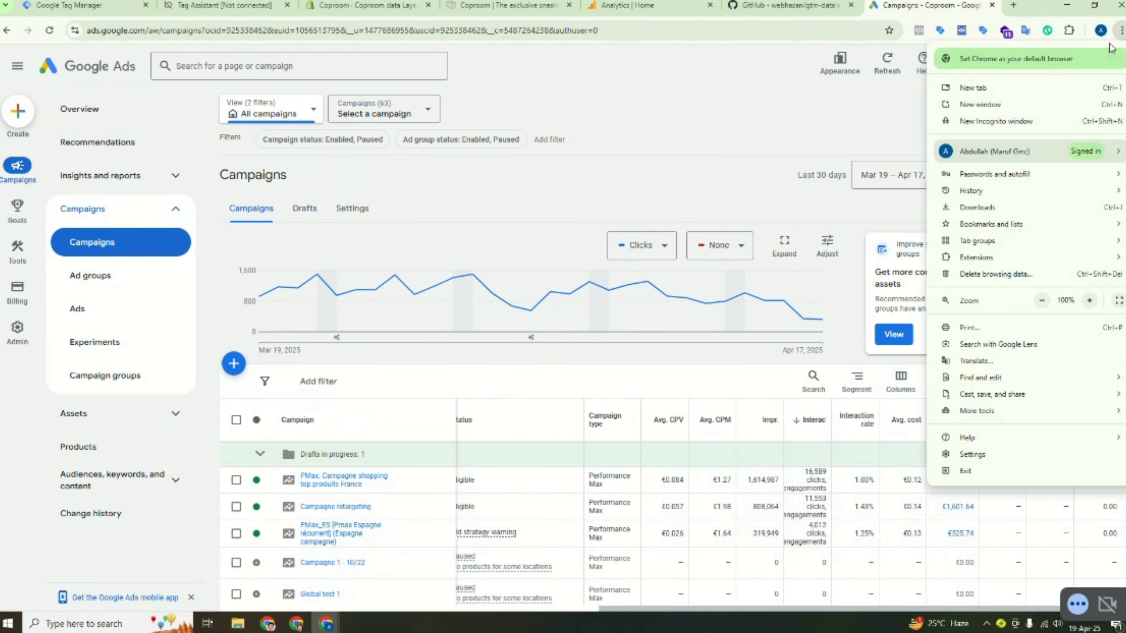
{"action": "left_click", "coordinate": [1090, 301]}
{"action": "left_click", "coordinate": [1089, 301]}
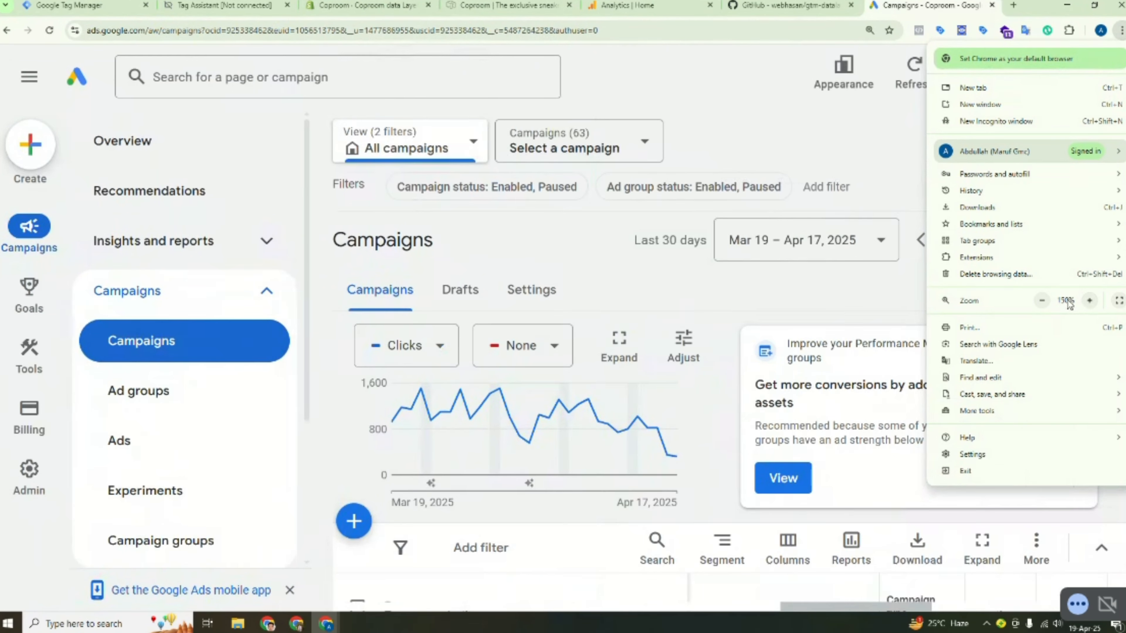
{"action": "left_click", "coordinate": [1041, 301]}
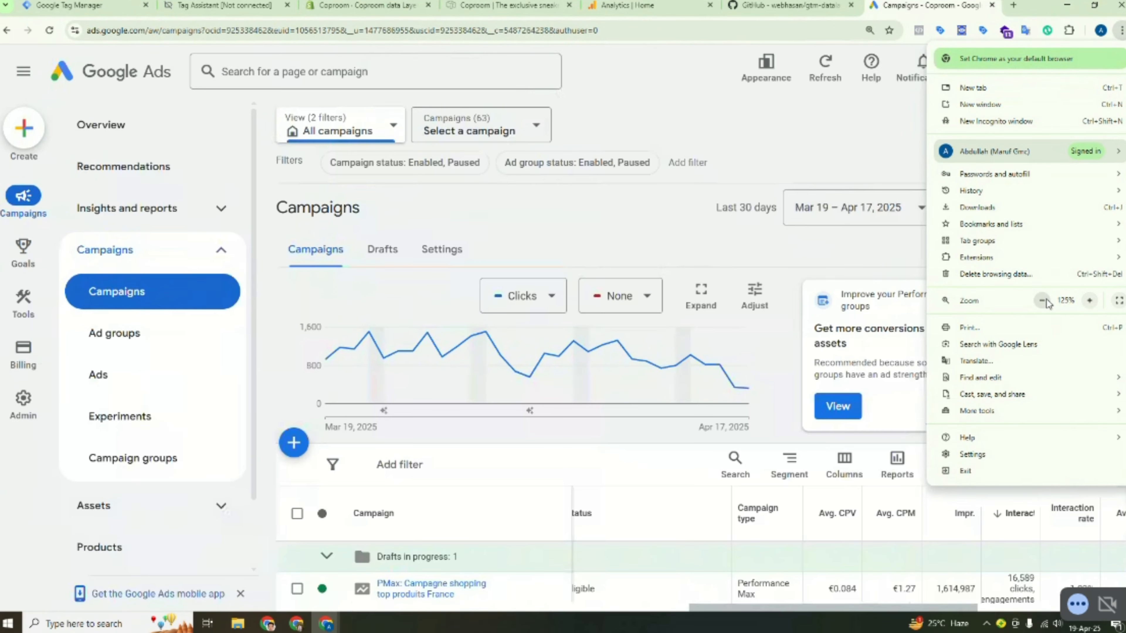
{"action": "left_click", "coordinate": [880, 145]}
- Examine the campaign table's budget, bid strategy, status, cost and conversion columns for the last 30 days
{"action": "scroll", "coordinate": [829, 407], "scroll_direction": "down", "scroll_amount": 6}
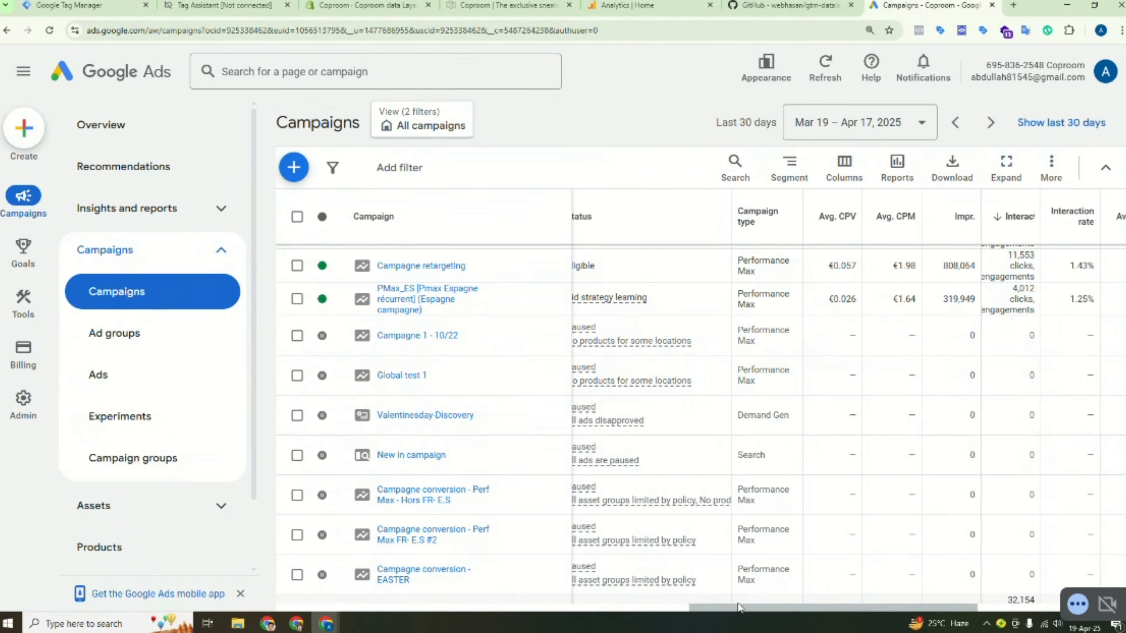
{"action": "left_click_drag", "start_coordinate": [738, 607], "coordinate": [632, 602]}
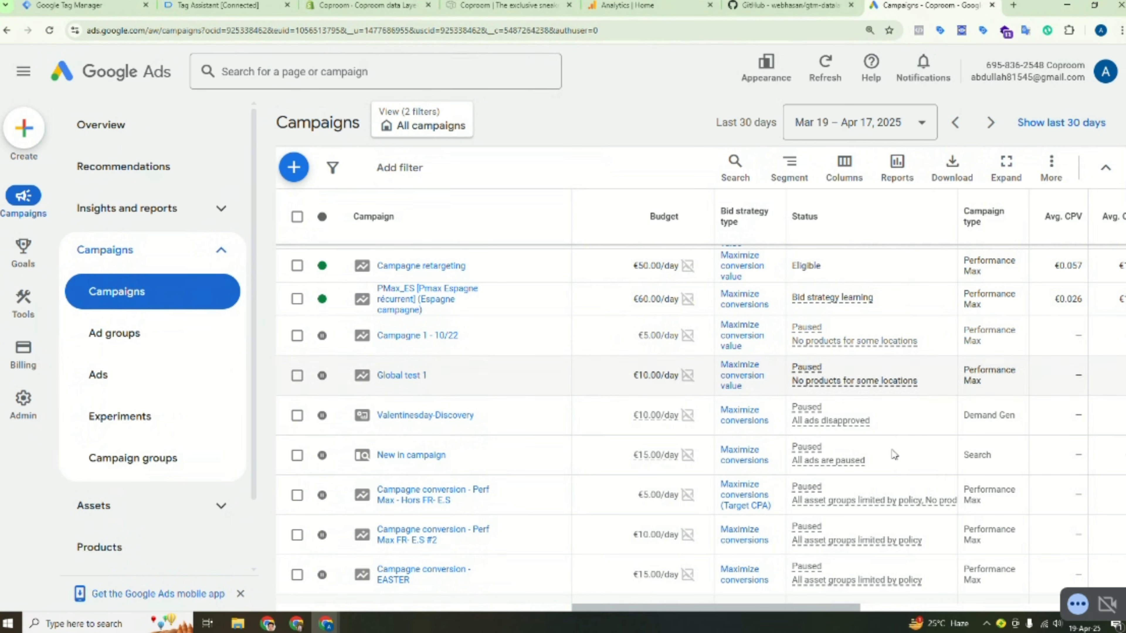
{"action": "left_click_drag", "start_coordinate": [658, 606], "coordinate": [807, 606]}
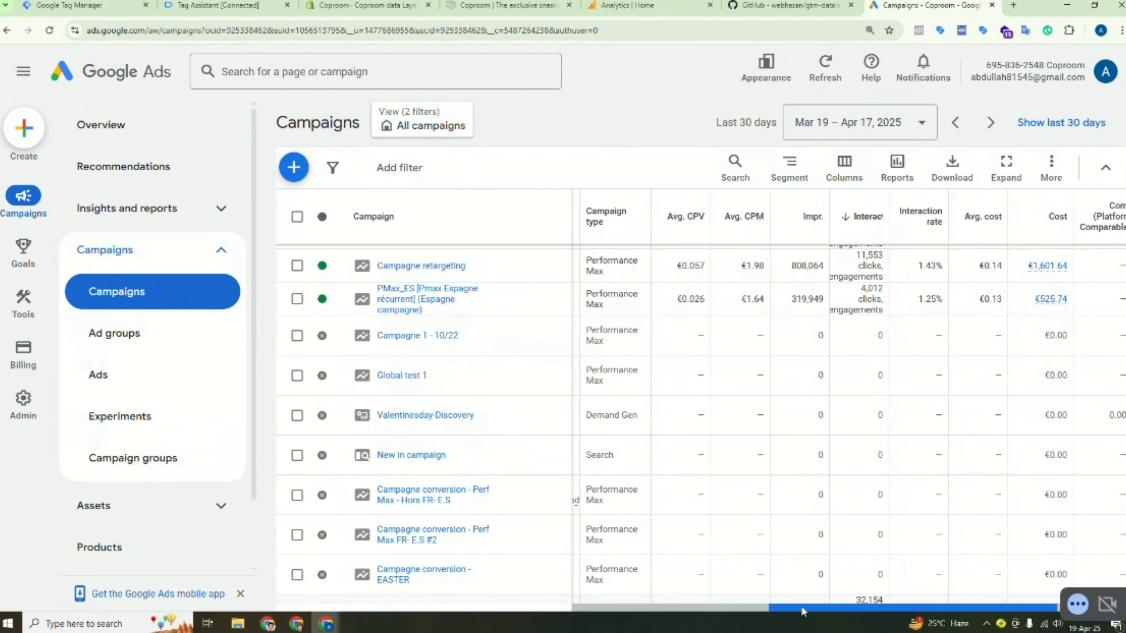
{"action": "left_click_drag", "start_coordinate": [801, 607], "coordinate": [854, 610]}
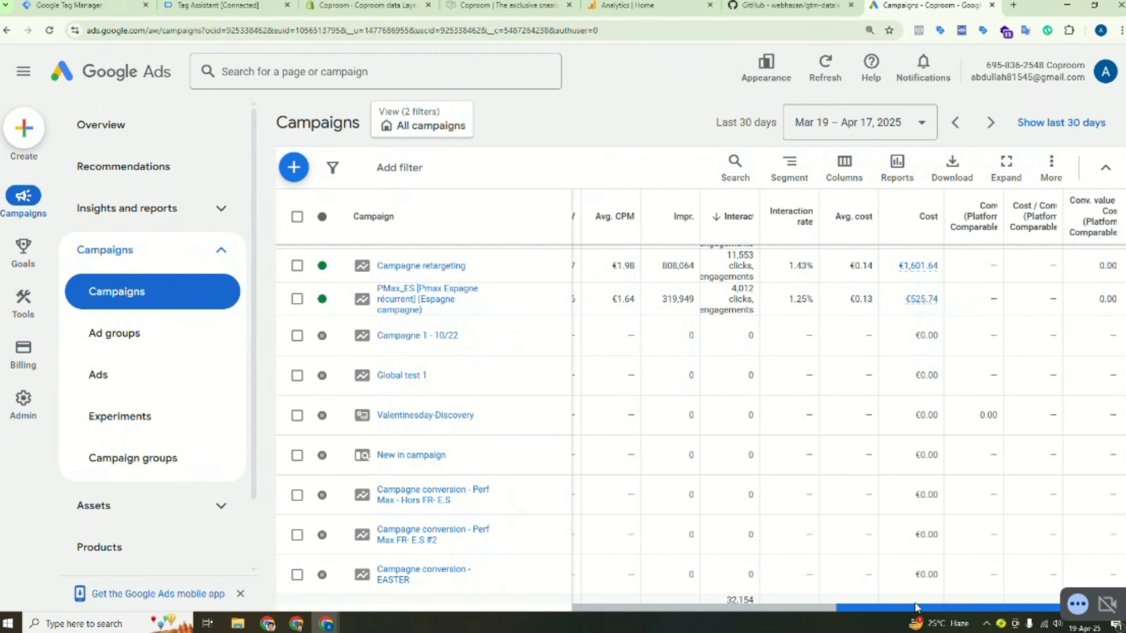
{"action": "left_click_drag", "start_coordinate": [916, 607], "coordinate": [919, 608]}
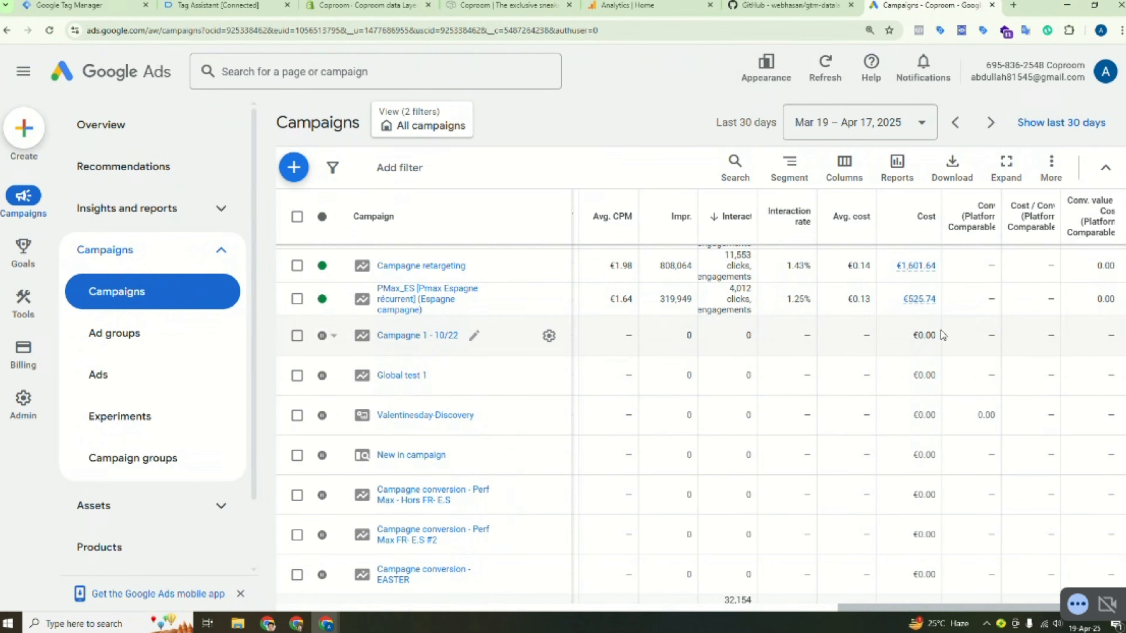
{"action": "left_click_drag", "start_coordinate": [881, 610], "coordinate": [910, 612]}
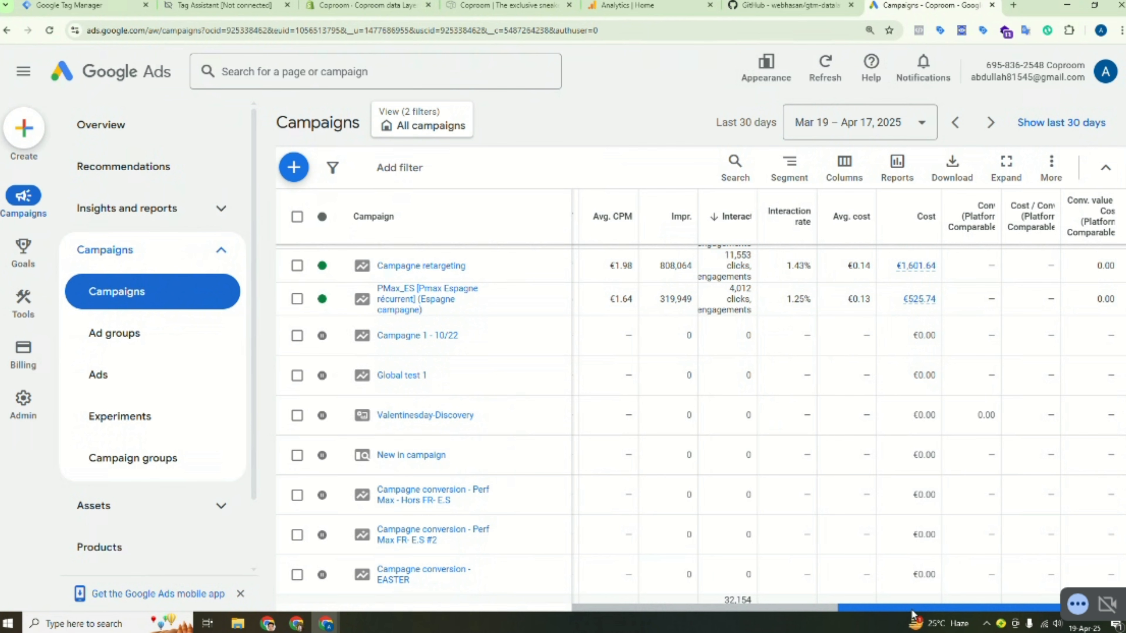
- Set the campaign report's date range to Mar 23 – Apr 18, 2025 and review the campaigns' cost and conversion columns
{"action": "left_click", "coordinate": [883, 127]}
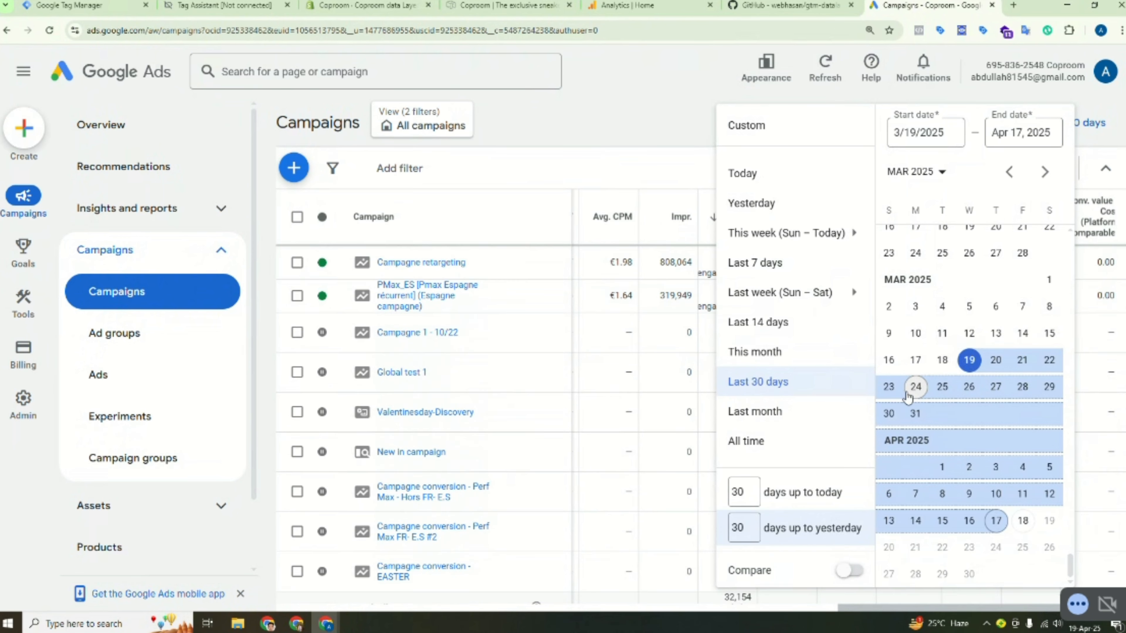
{"action": "left_click", "coordinate": [890, 387]}
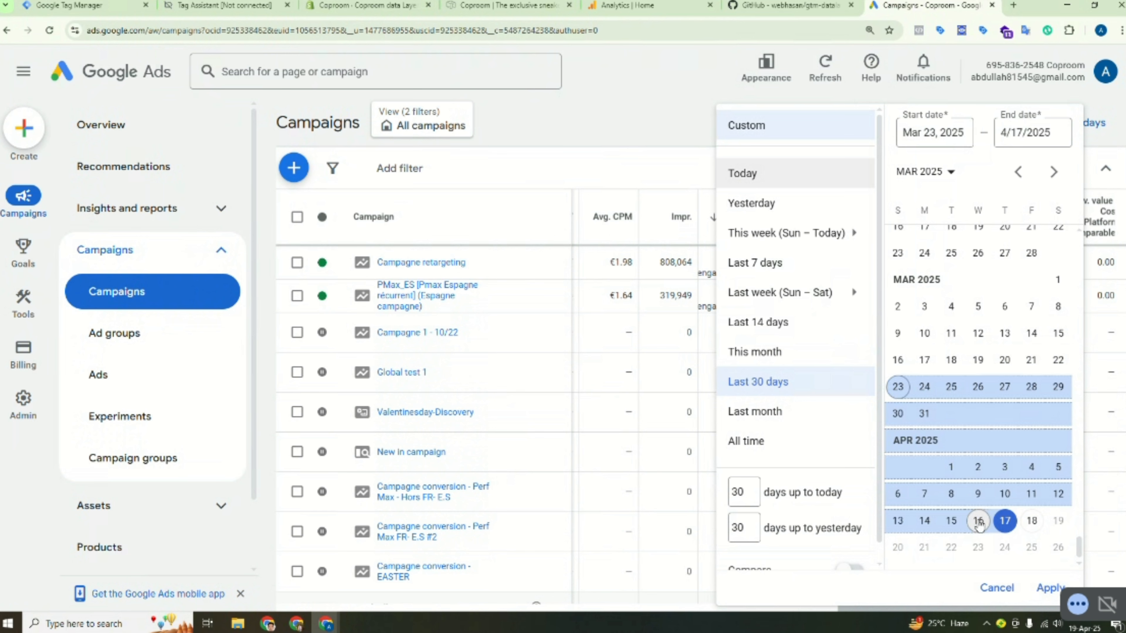
{"action": "left_click", "coordinate": [1032, 521]}
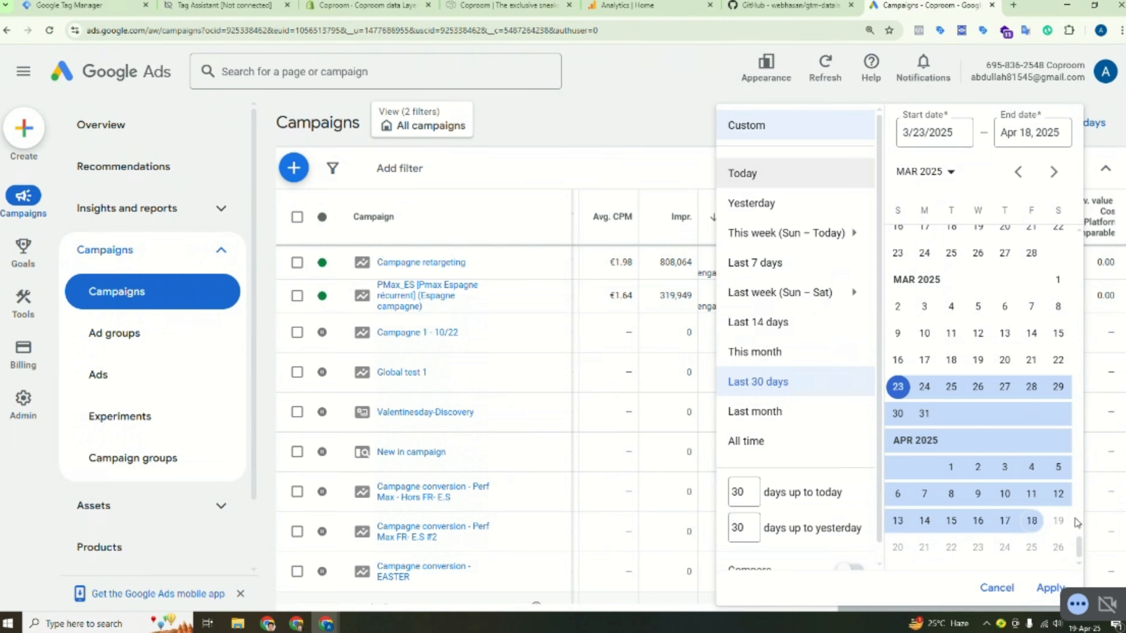
{"action": "left_click", "coordinate": [1050, 588]}
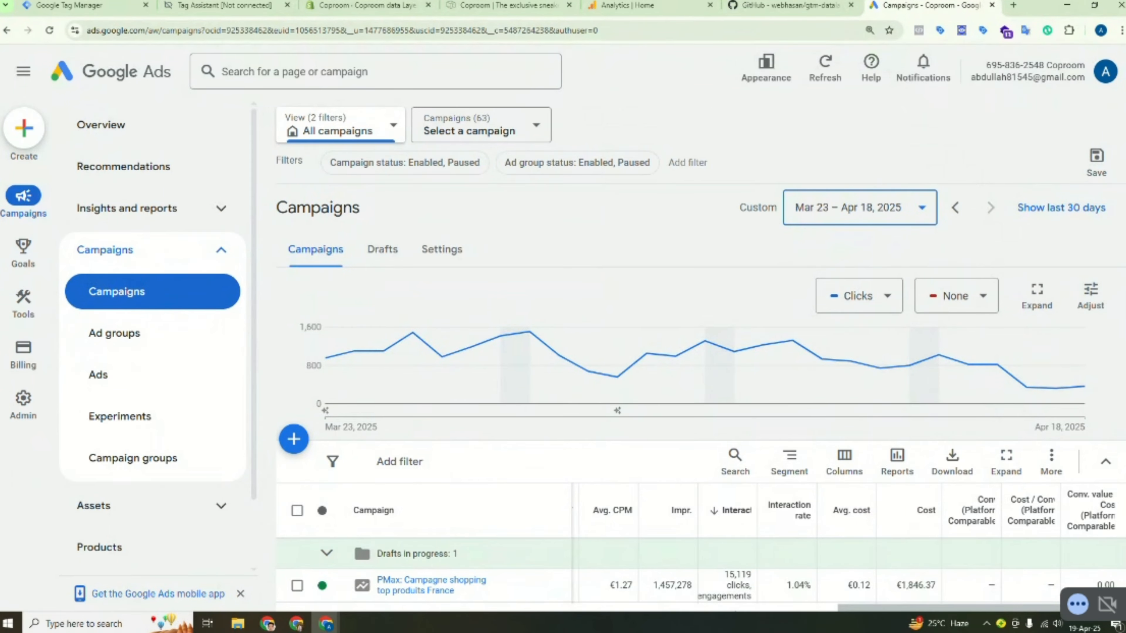
{"action": "scroll", "coordinate": [1047, 132], "scroll_direction": "down", "scroll_amount": 1}
{"action": "scroll", "coordinate": [701, 350], "scroll_direction": "down", "scroll_amount": 3}
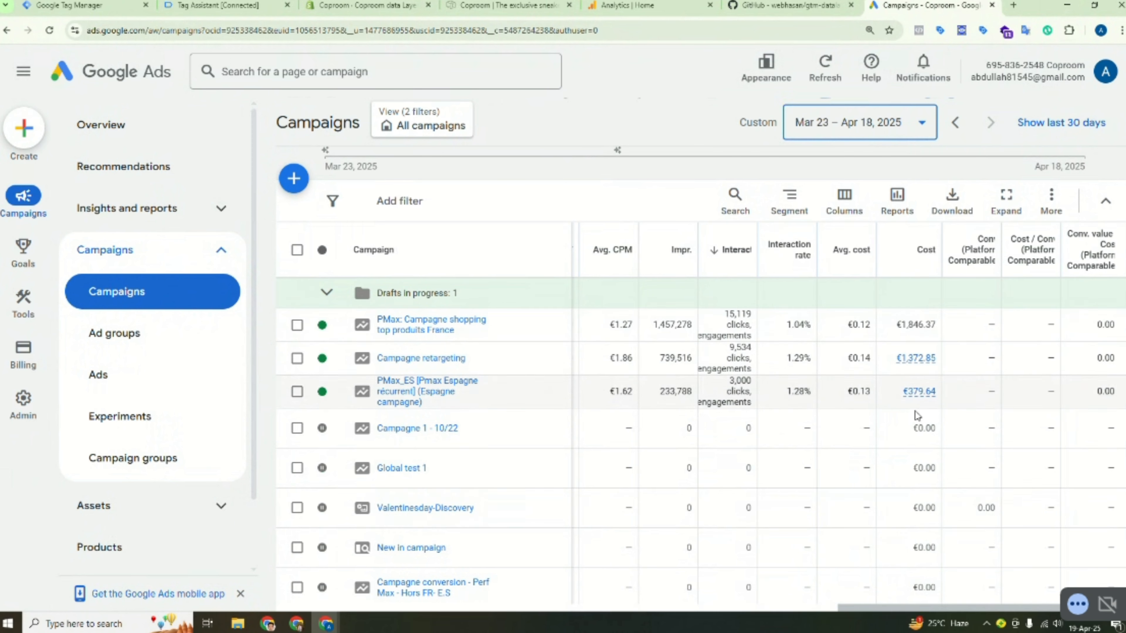
{"action": "left_click_drag", "start_coordinate": [889, 609], "coordinate": [976, 607]}
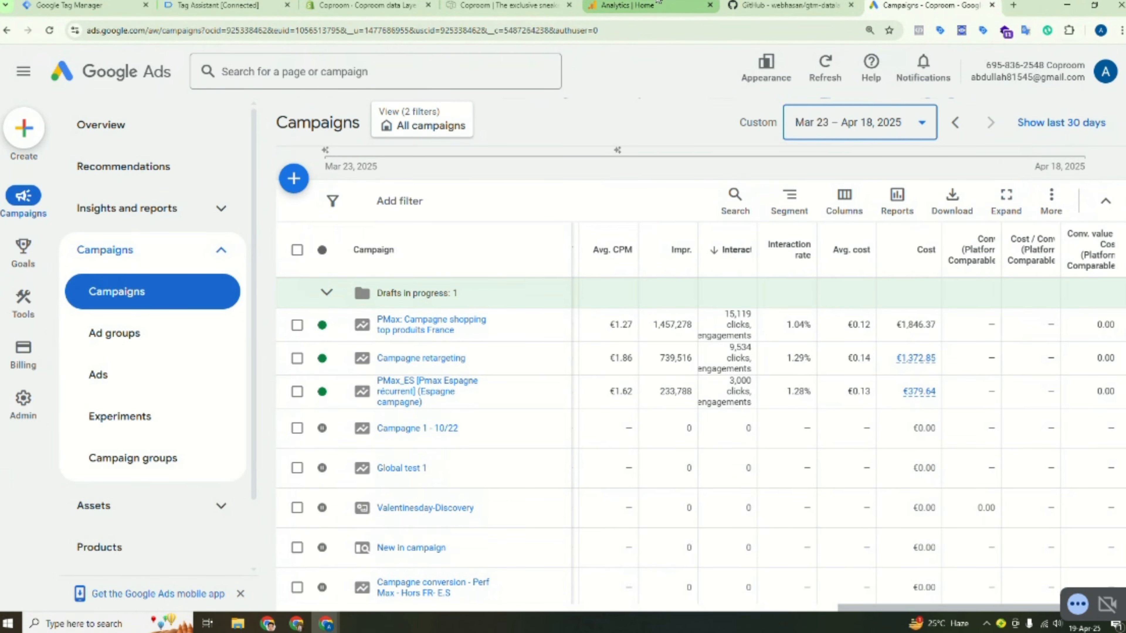
- Check the Coproom - GA4 home overview in Google Analytics and return to Google Tag Manager
{"action": "left_click", "coordinate": [630, 5]}
{"action": "scroll", "coordinate": [410, 279], "scroll_direction": "down", "scroll_amount": 4}
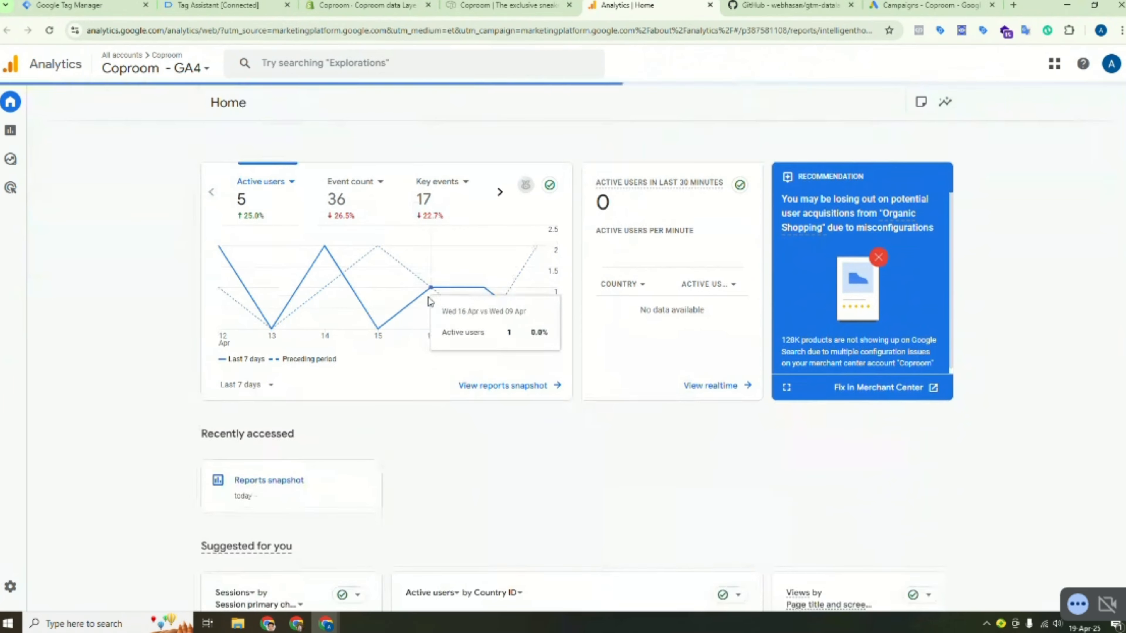
{"action": "scroll", "coordinate": [525, 455], "scroll_direction": "up", "scroll_amount": 4}
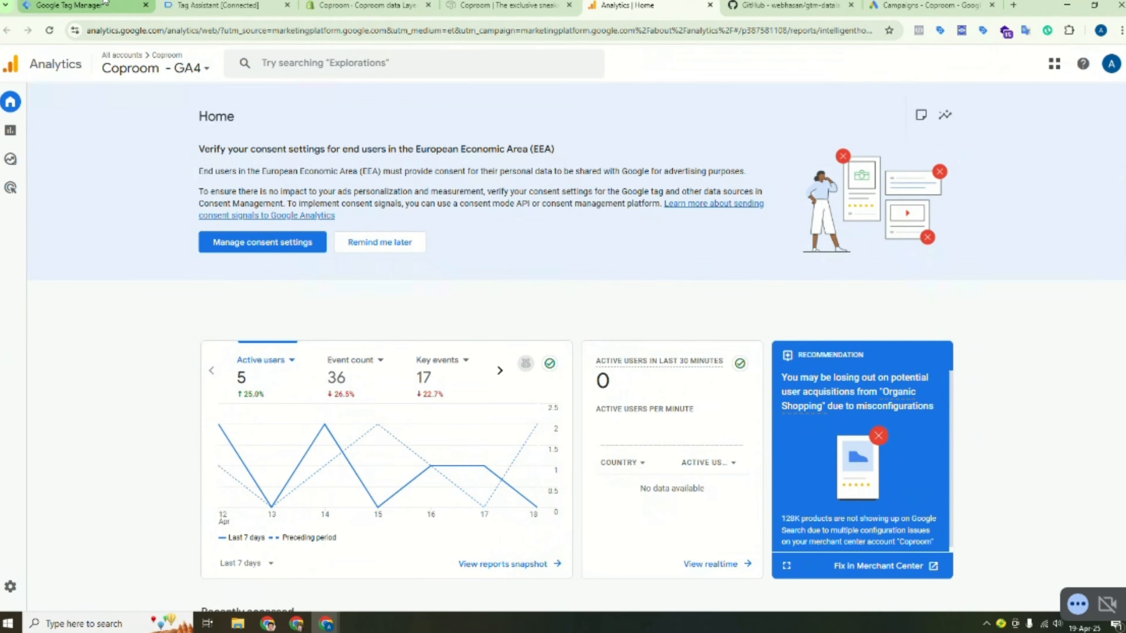
{"action": "left_click", "coordinate": [85, 5]}
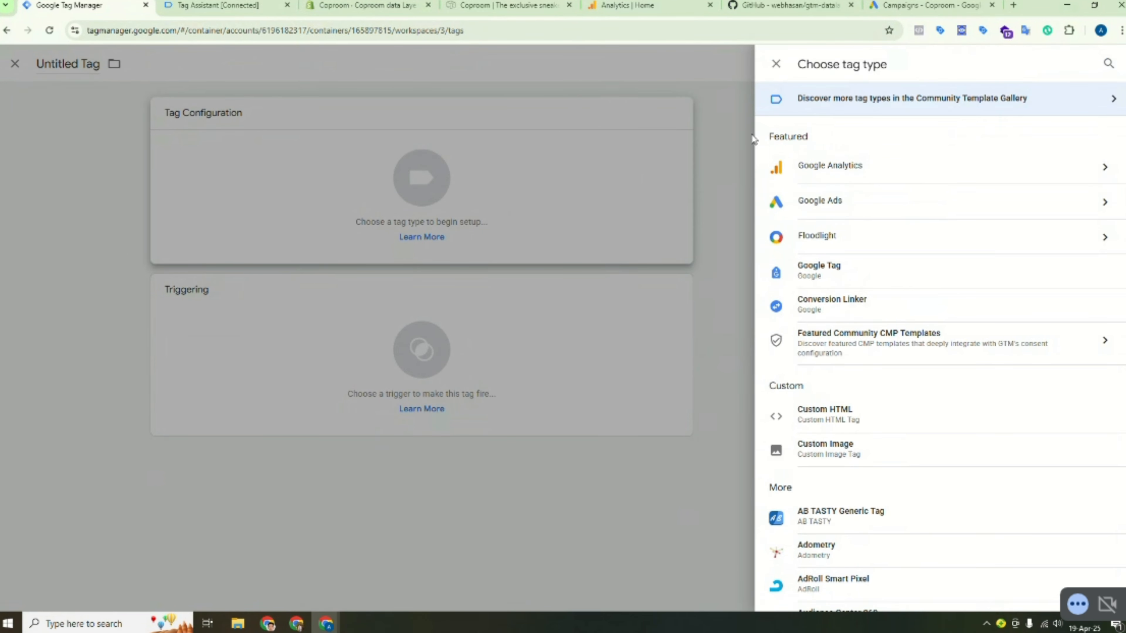
- Open the Tag Assistant and Tag Assistant Companion extensions on the Tag Manager container page
{"action": "left_click", "coordinate": [942, 33]}
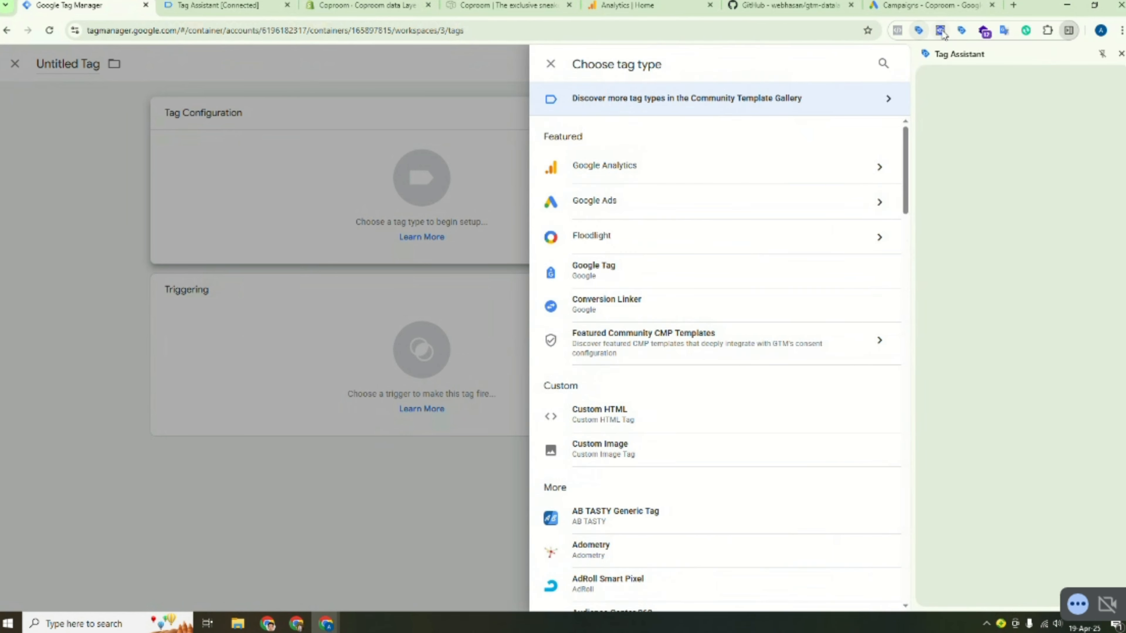
{"action": "left_click", "coordinate": [941, 32]}
{"action": "left_click", "coordinate": [292, 73]}
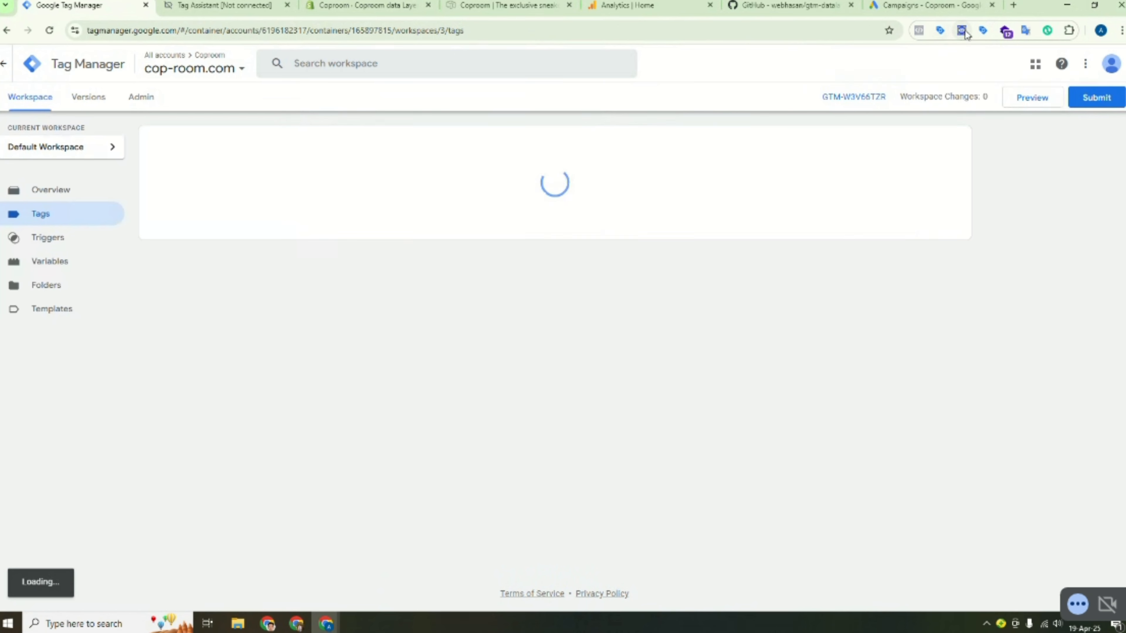
{"action": "left_click", "coordinate": [983, 31]}
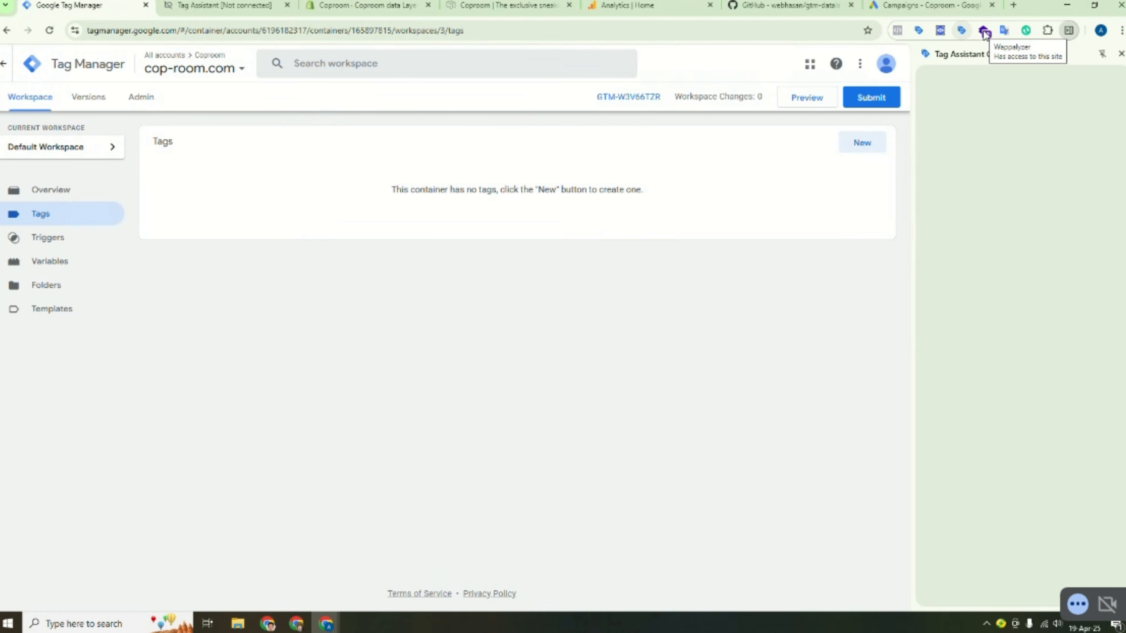
- Try to enable the GTM Injector in the DataLayer Checker Plus settings from the Tag Manager page
{"action": "left_click", "coordinate": [941, 32]}
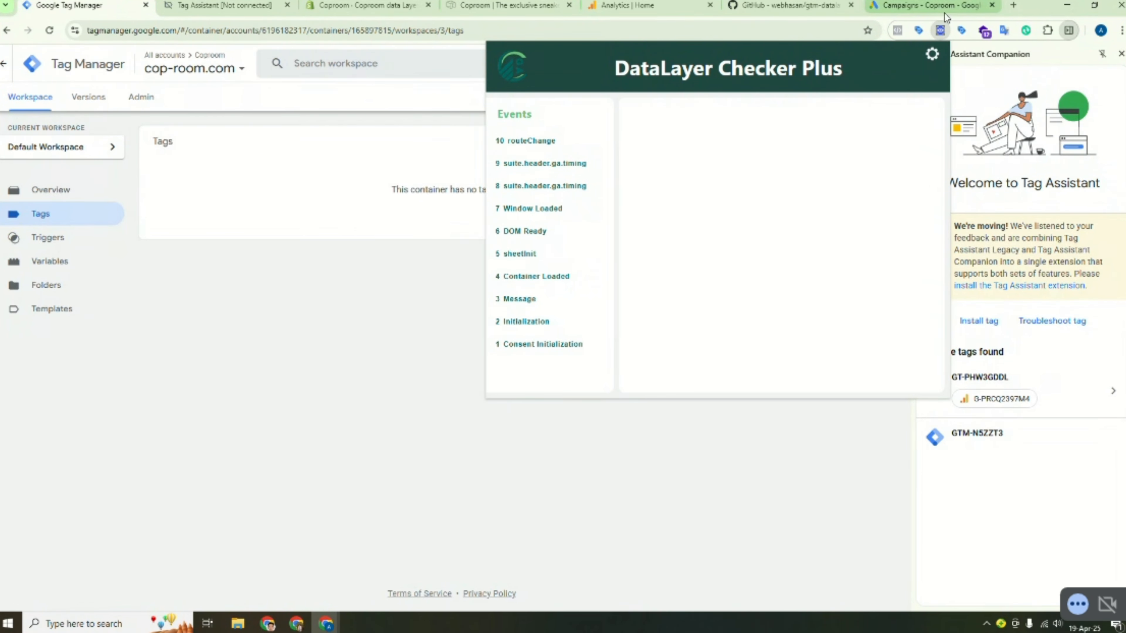
{"action": "left_click", "coordinate": [932, 55]}
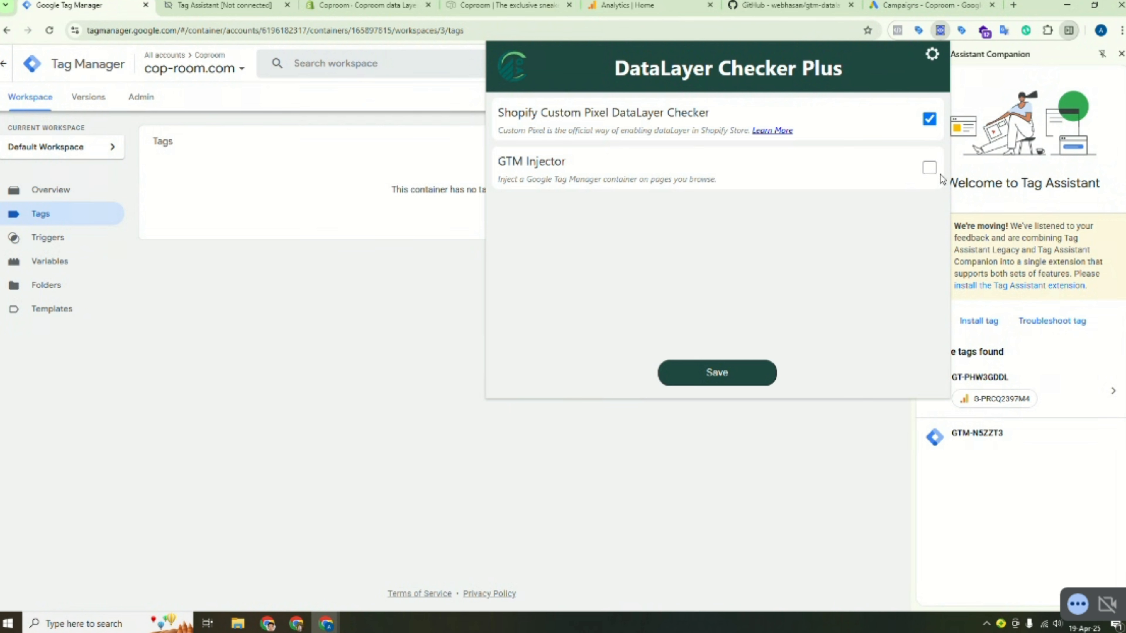
{"action": "left_click", "coordinate": [930, 167]}
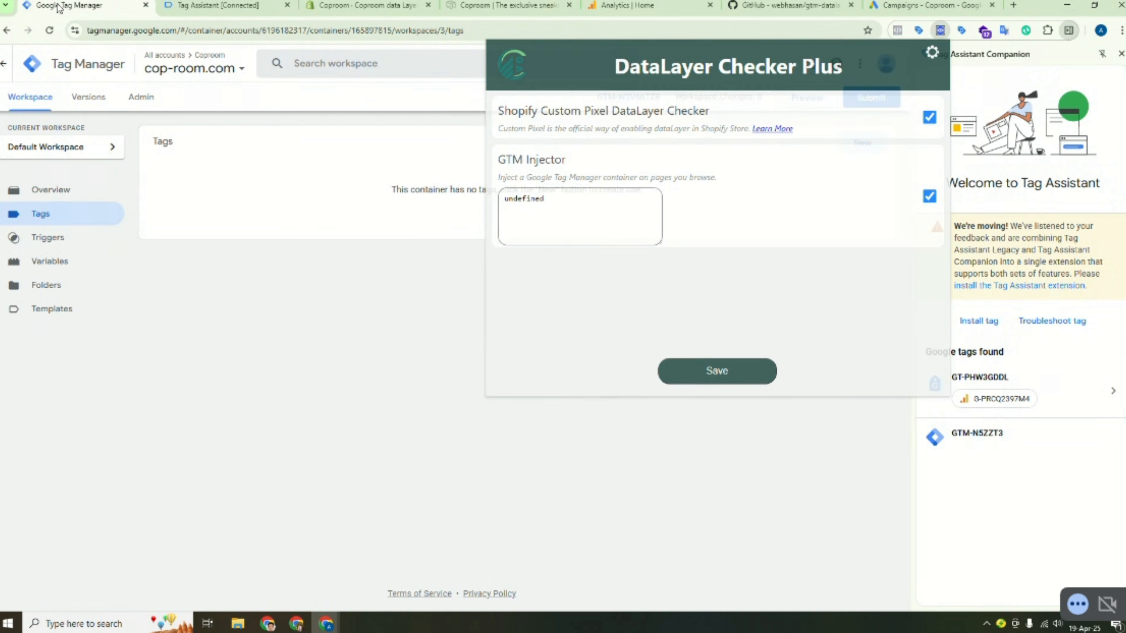
{"action": "left_click", "coordinate": [717, 373]}
- Open the cop-room.com container's installation instructions and copy the Google Tag Manager code for the page head
{"action": "left_click", "coordinate": [628, 97]}
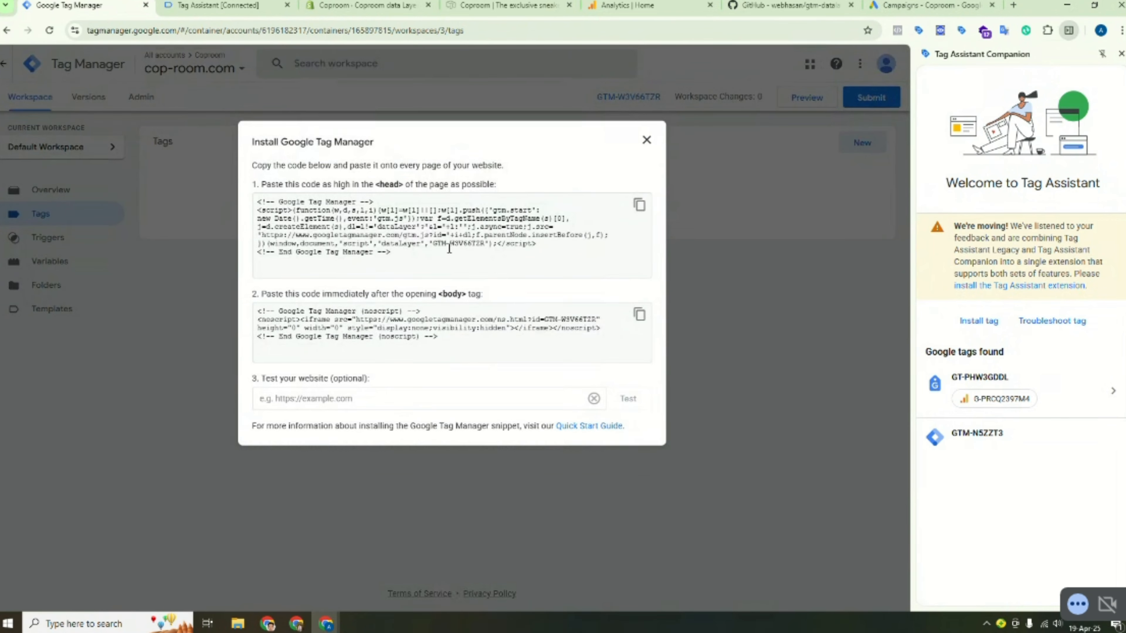
{"action": "left_click_drag", "start_coordinate": [435, 245], "coordinate": [480, 245]}
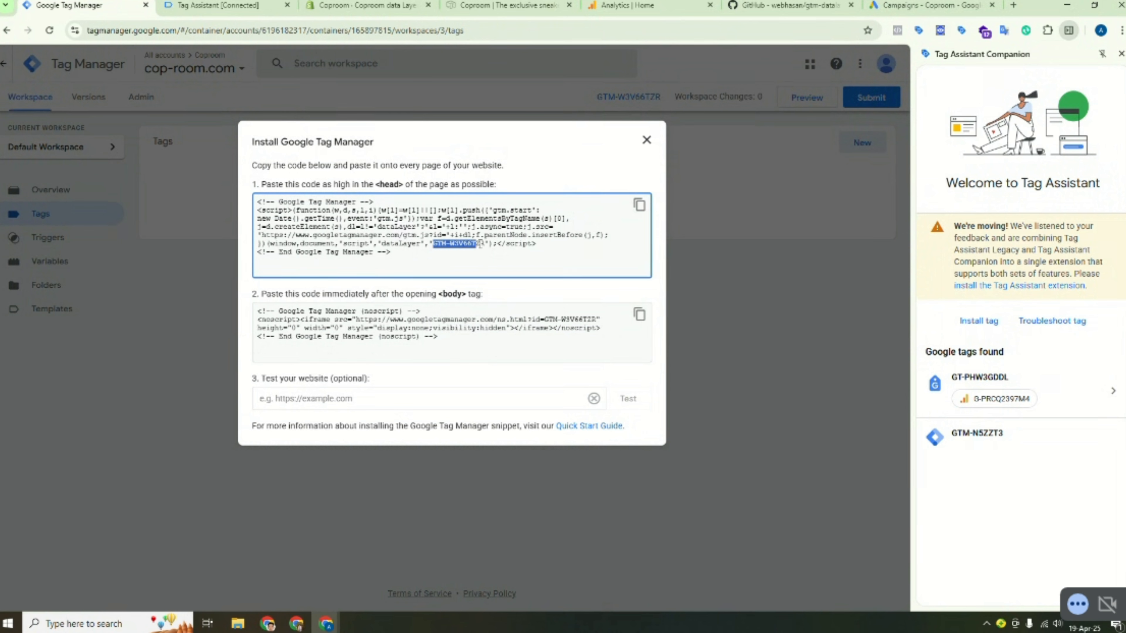
{"action": "left_click", "coordinate": [640, 206]}
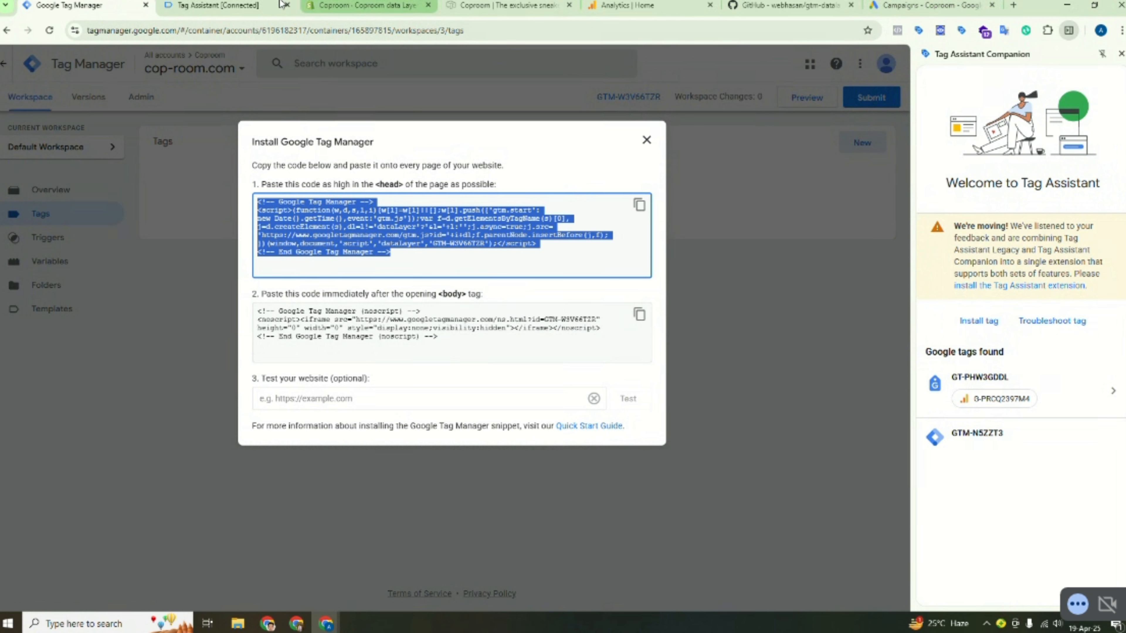
- On the Tag Assistant page, enable Shopify Custom Pixel DataLayer Checker and GTM Injector in the DataLayer Checker Plus settings
{"action": "mouse_move", "coordinate": [922, 13]}
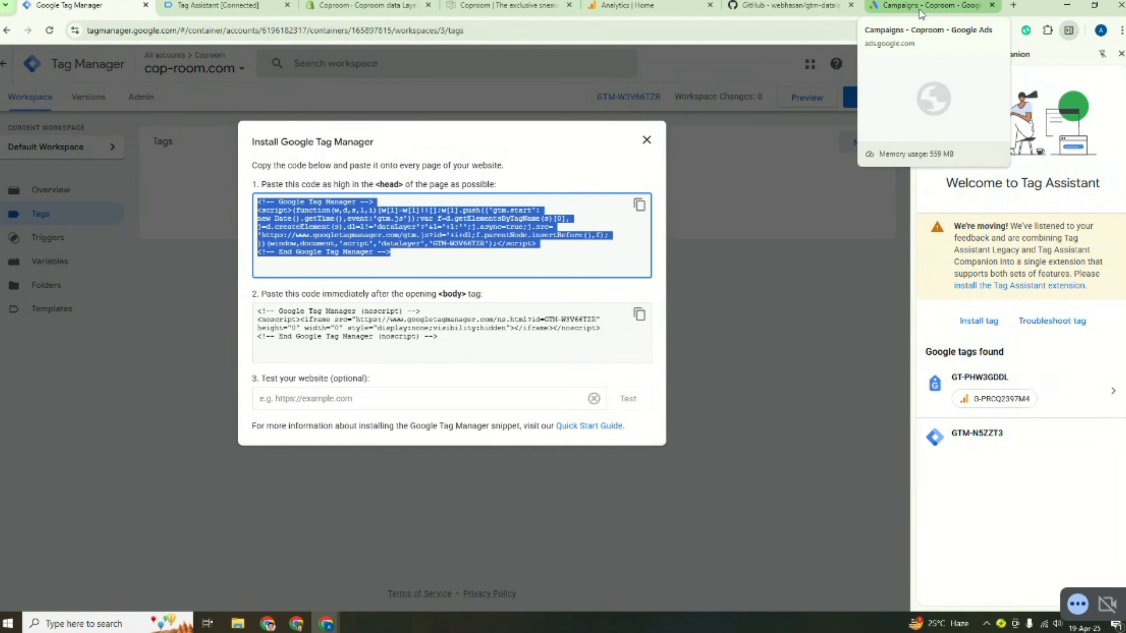
{"action": "left_click", "coordinate": [217, 5]}
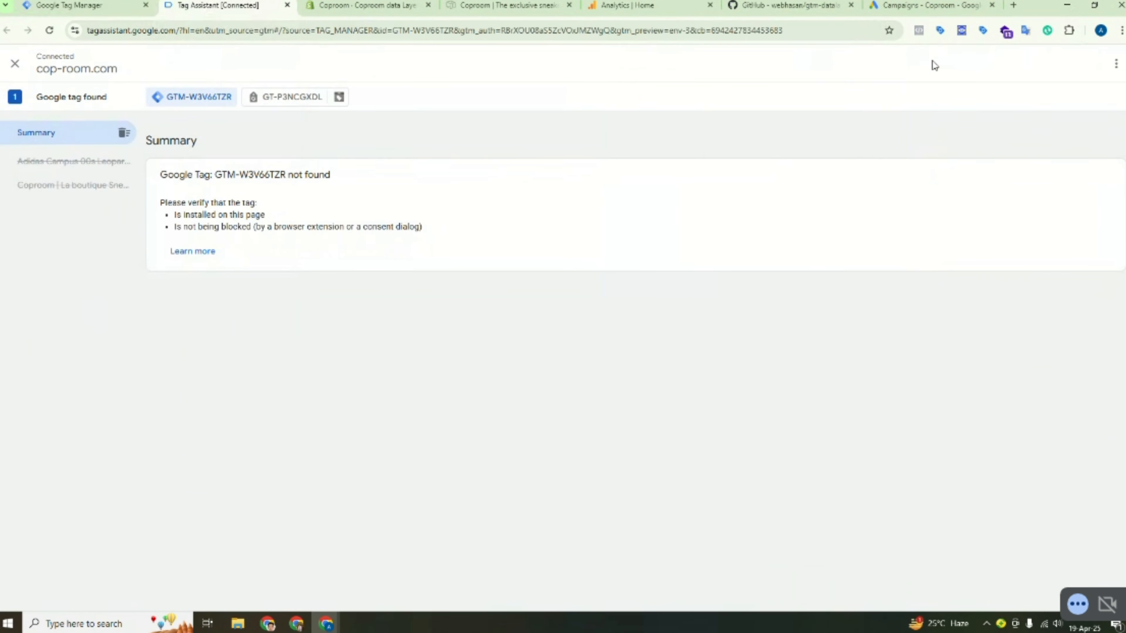
{"action": "left_click", "coordinate": [961, 31]}
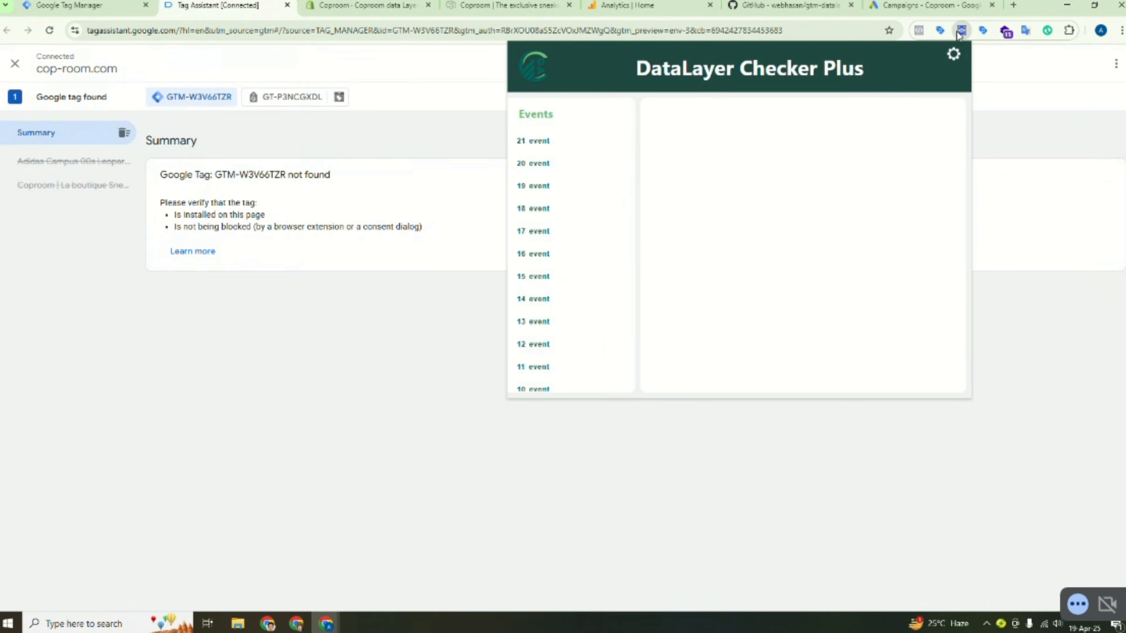
{"action": "left_click", "coordinate": [954, 56]}
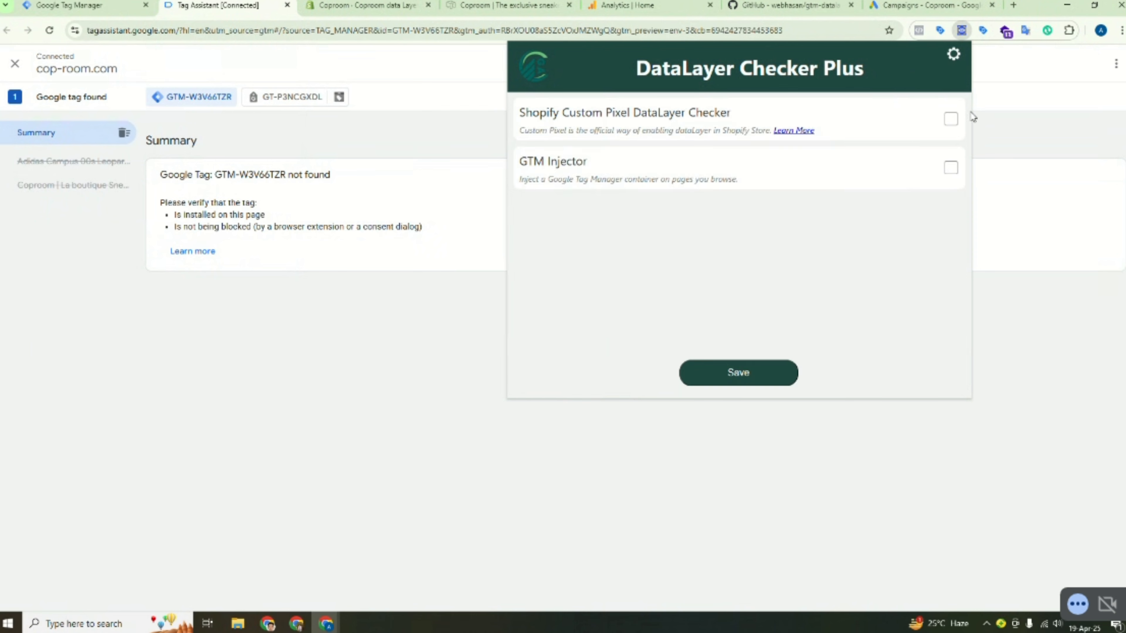
{"action": "left_click", "coordinate": [952, 119]}
{"action": "left_click", "coordinate": [950, 168]}
- Replace the GTM Injector contents with the copied GTM-W3V66TZR head code and save the DataLayer Checker Plus settings
{"action": "left_click", "coordinate": [581, 207]}
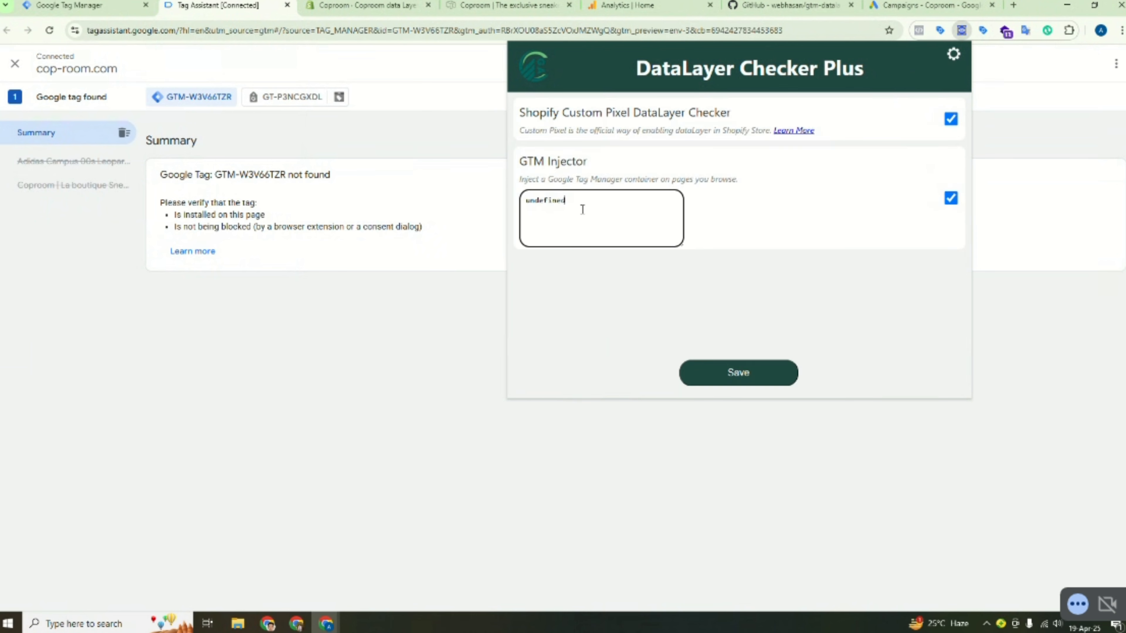
{"action": "key", "text": "ctrl+a"}
{"action": "key", "text": "BackSpace"}
{"action": "key", "text": "ctrl+v"}
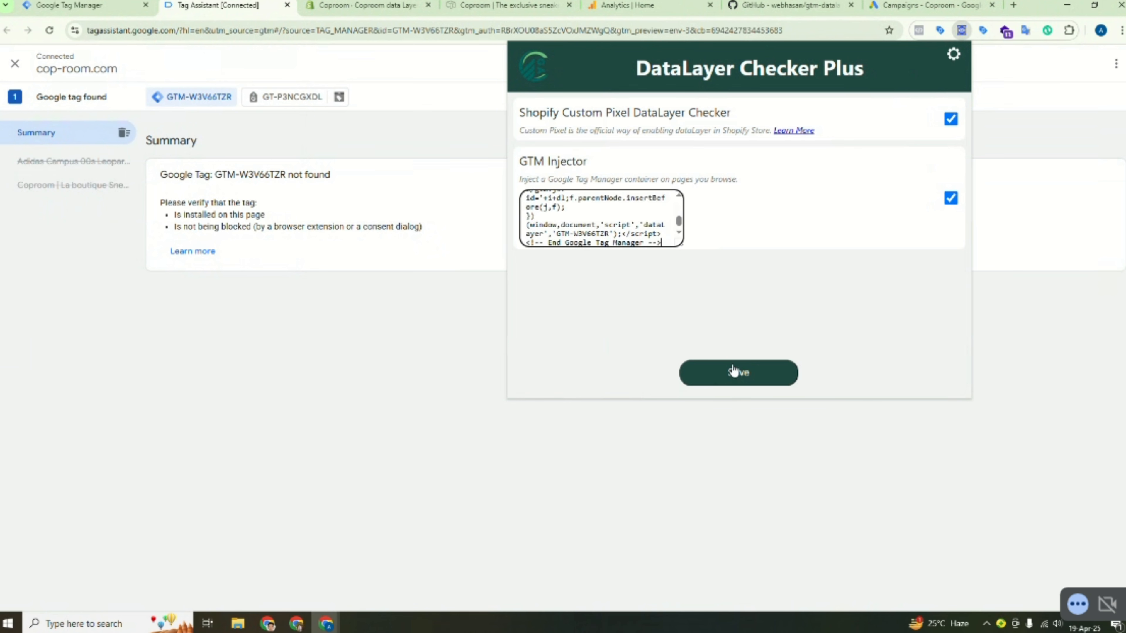
{"action": "left_click", "coordinate": [733, 378]}
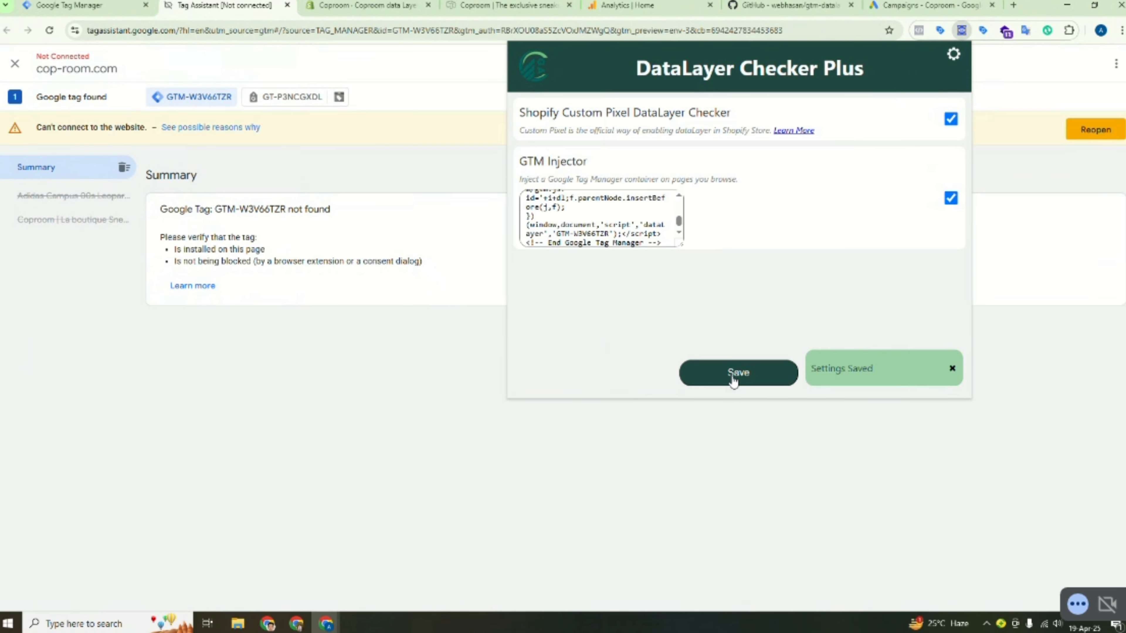
{"action": "left_click", "coordinate": [994, 79]}
- Check the Adidas Campus 00s Leopard product page in the reopened cop-room.com debug window and close that window
{"action": "left_click", "coordinate": [1095, 130]}
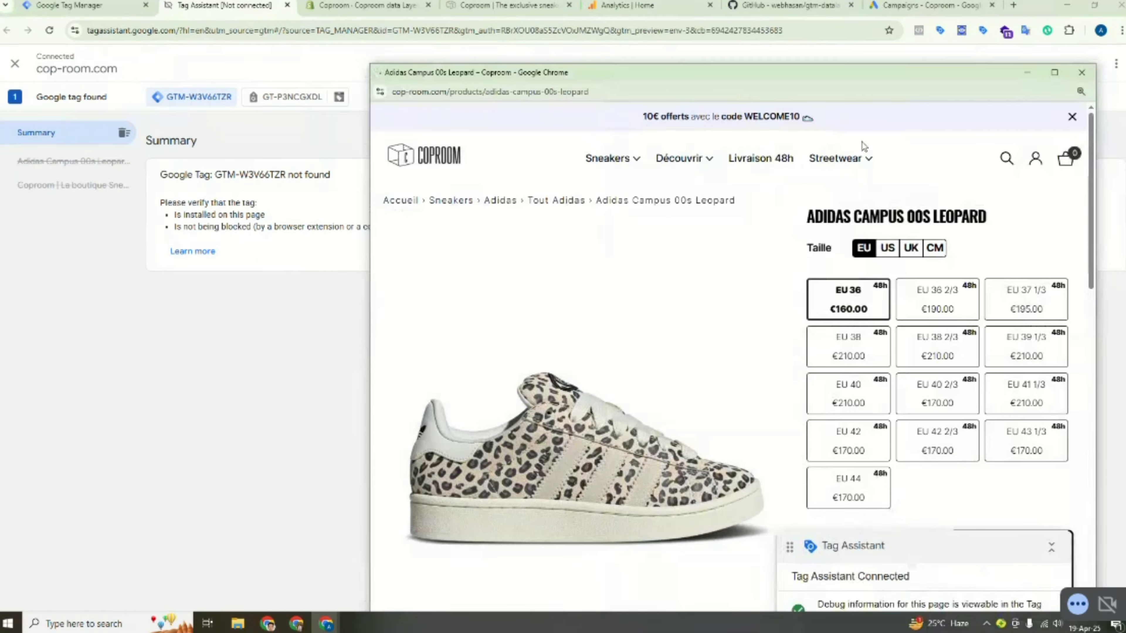
{"action": "scroll", "coordinate": [632, 315], "scroll_direction": "down", "scroll_amount": 10}
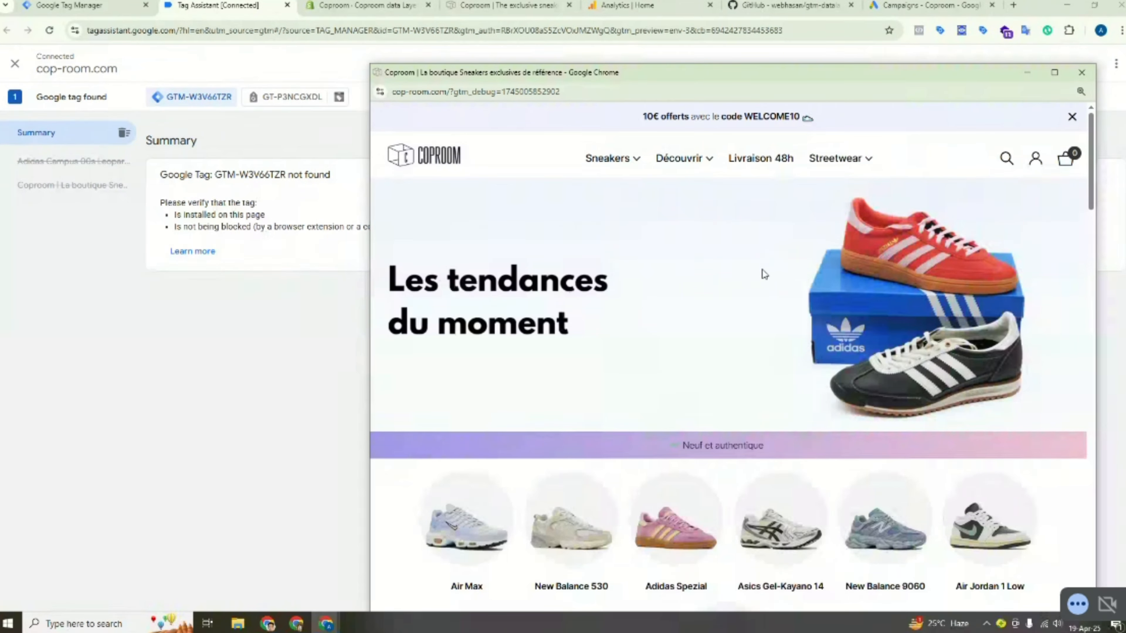
{"action": "scroll", "coordinate": [744, 282], "scroll_direction": "down", "scroll_amount": 5}
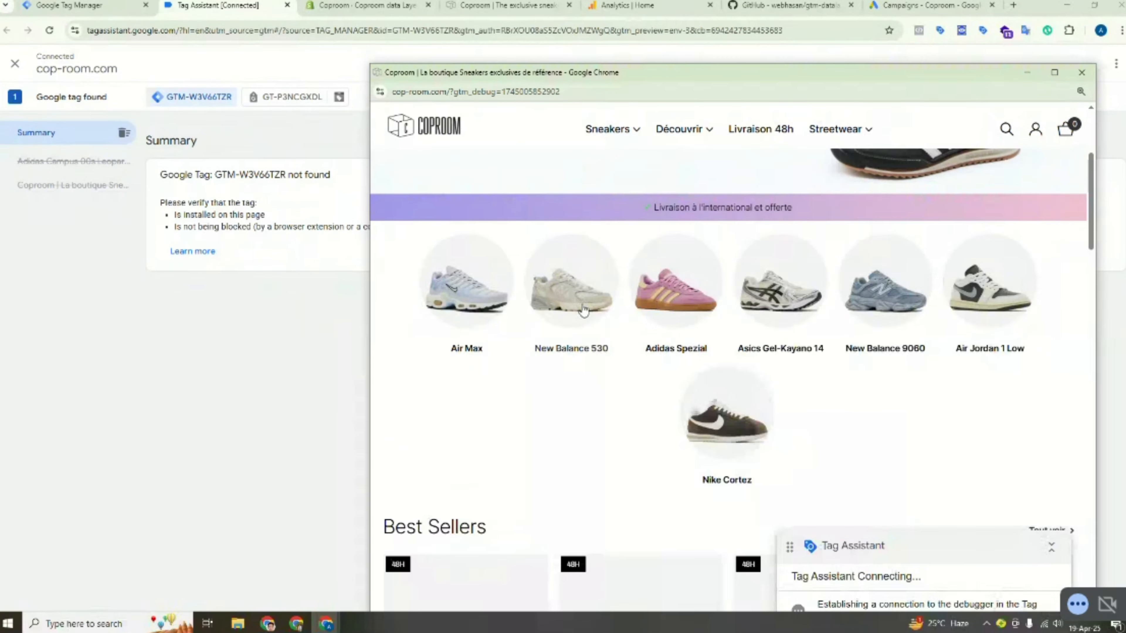
{"action": "scroll", "coordinate": [584, 310], "scroll_direction": "down", "scroll_amount": 5}
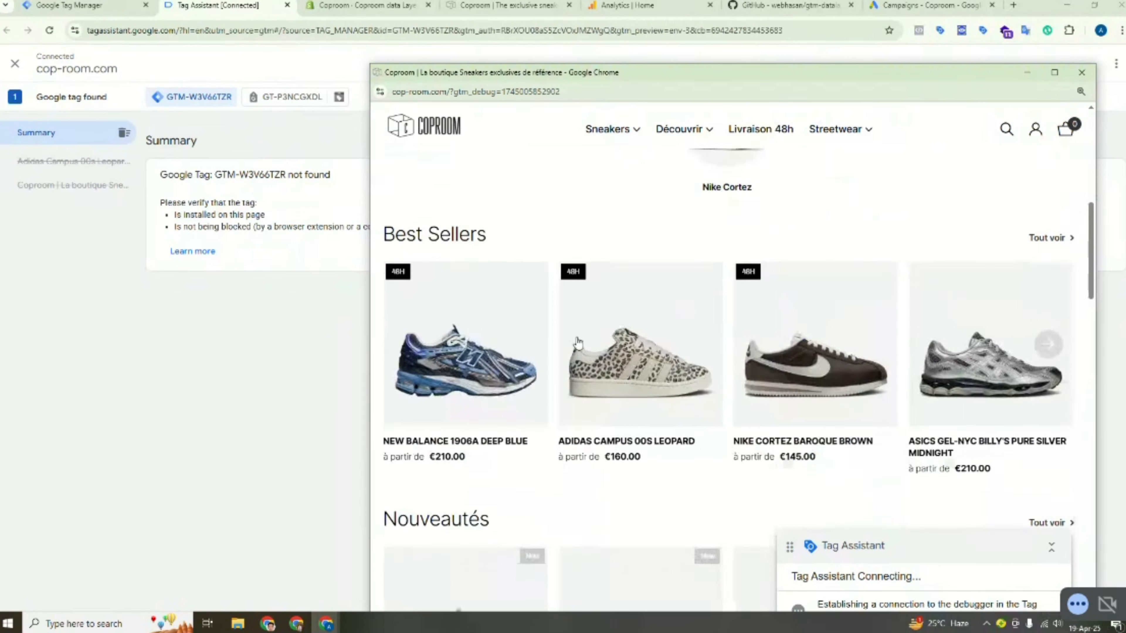
{"action": "left_click", "coordinate": [606, 346]}
{"action": "scroll", "coordinate": [699, 307], "scroll_direction": "down", "scroll_amount": 5}
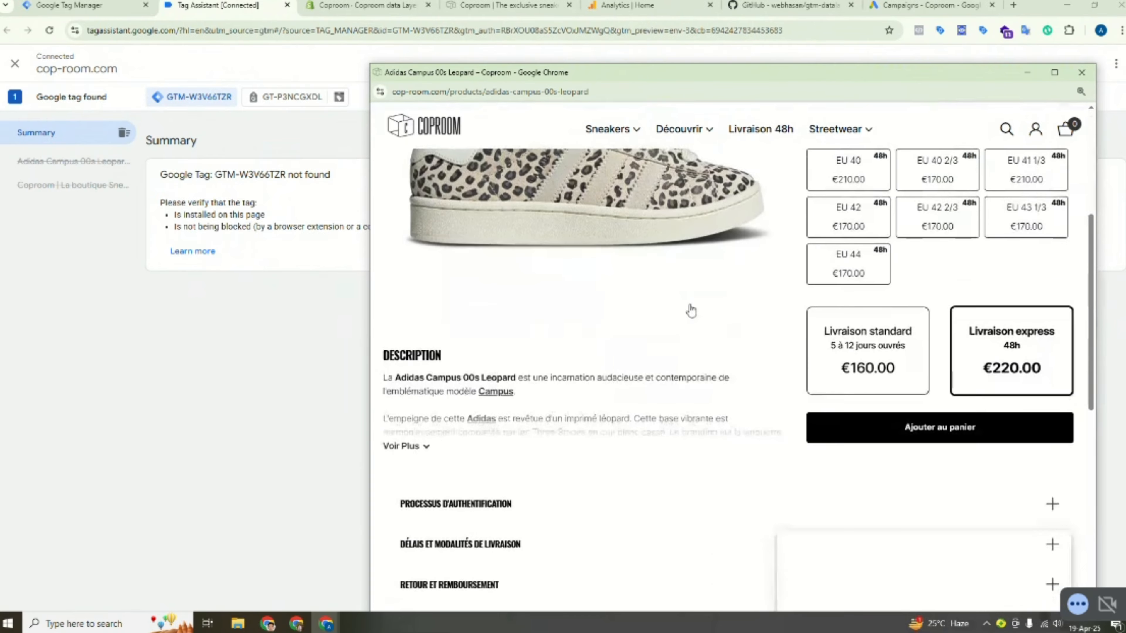
{"action": "scroll", "coordinate": [691, 311], "scroll_direction": "down", "scroll_amount": 6}
{"action": "scroll", "coordinate": [692, 311], "scroll_direction": "up", "scroll_amount": 10}
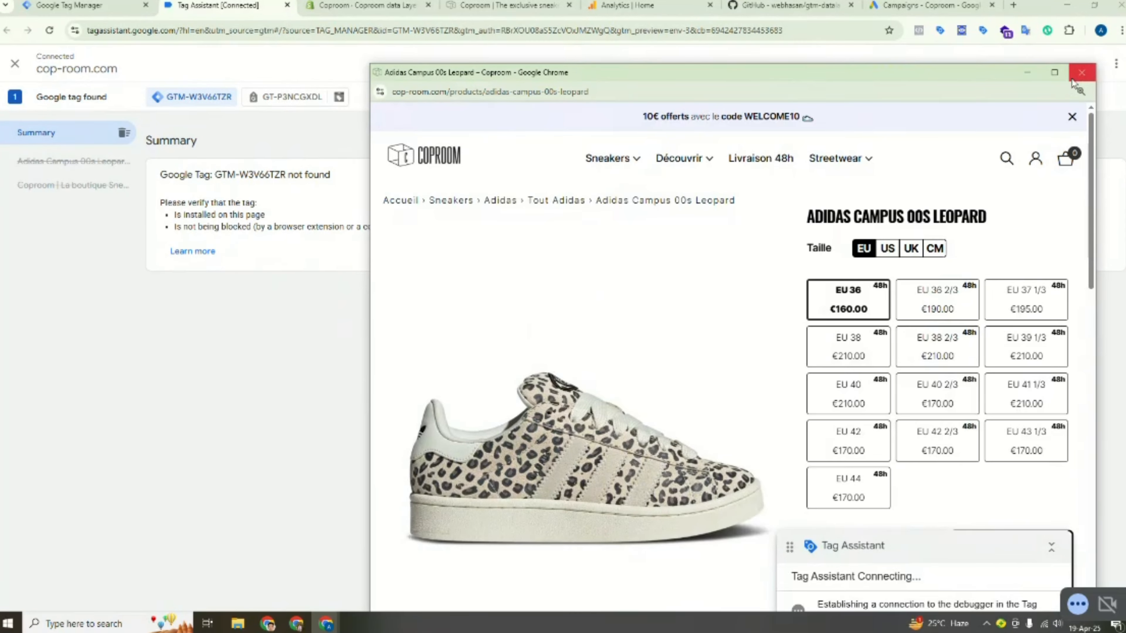
{"action": "left_click", "coordinate": [1076, 75]}
- Close the Tag Assistant Companion panel and the Install Google Tag Manager dialog on the Tag Manager page
{"action": "left_click", "coordinate": [76, 5]}
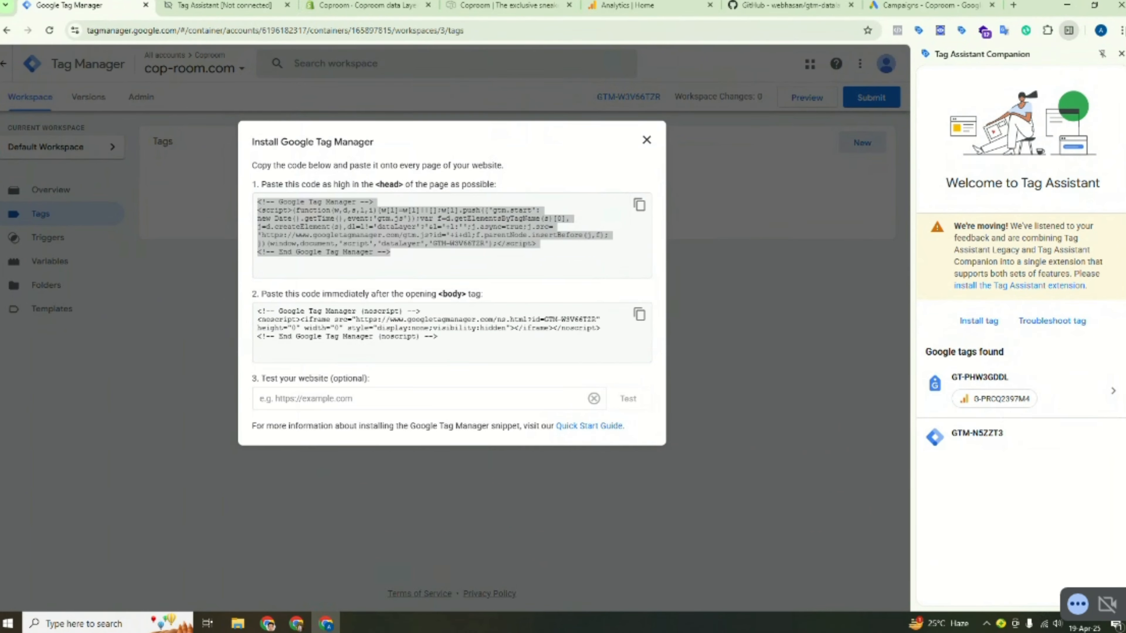
{"action": "left_click", "coordinate": [1121, 54]}
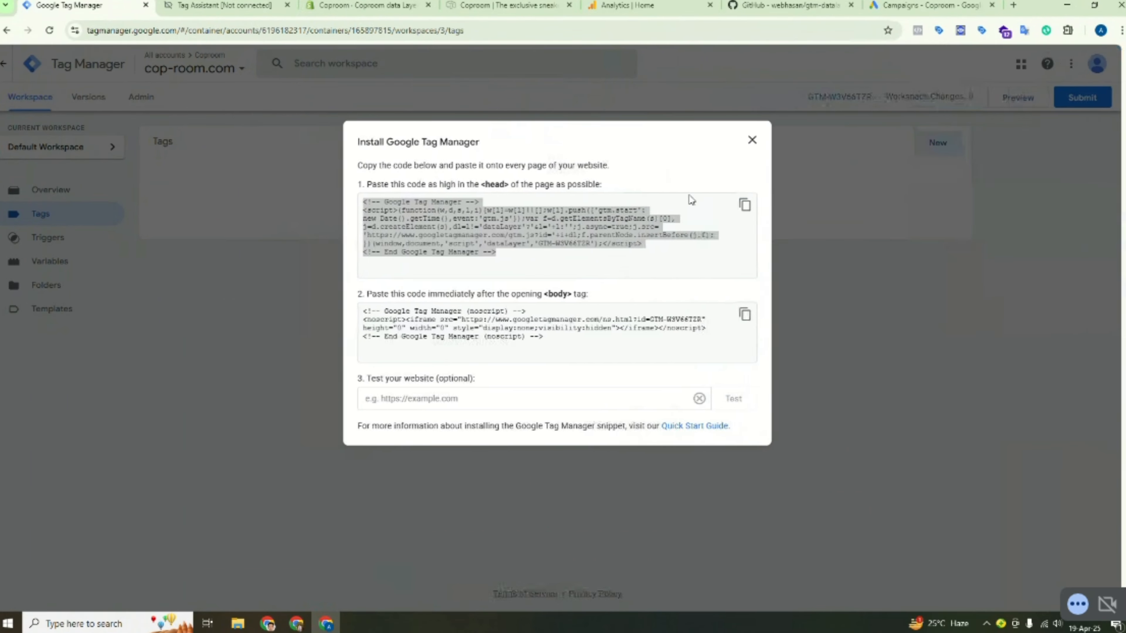
{"action": "left_click", "coordinate": [759, 143]}
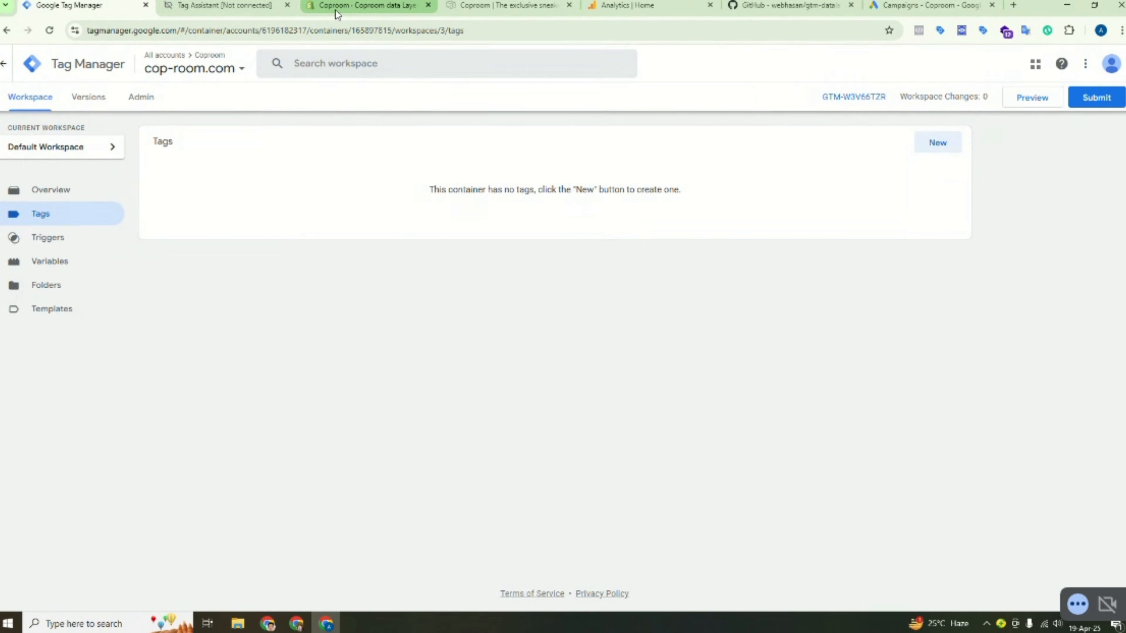
- Close the Coproom storefront and disconnected Tag Assistant pages, leaving without saving, and return to the Tag Manager container
{"action": "left_click", "coordinate": [451, 4]}
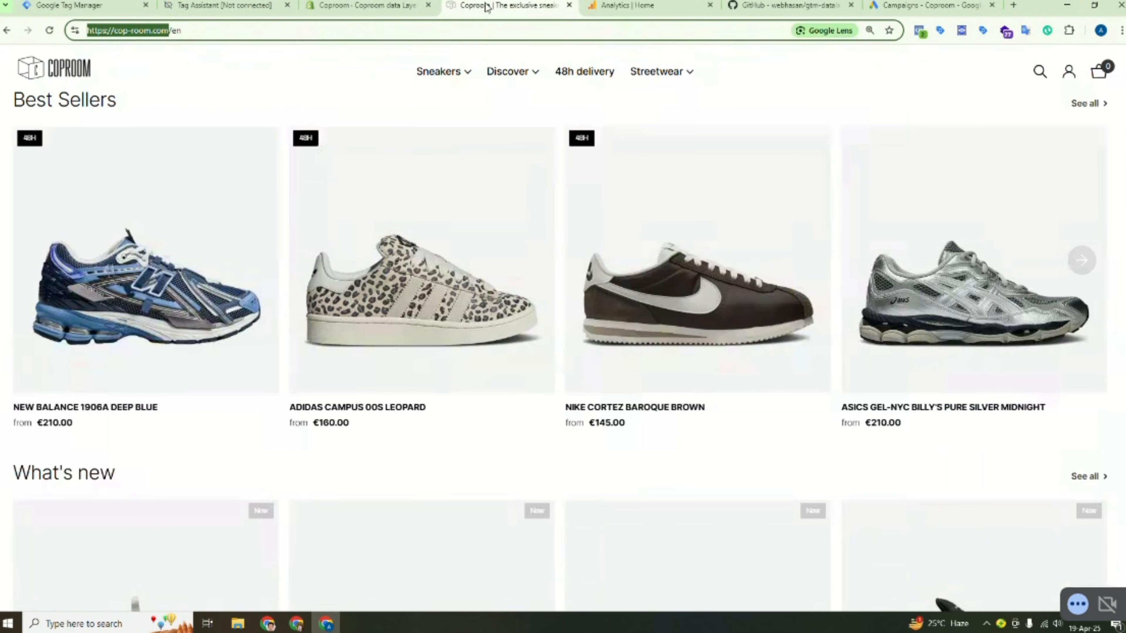
{"action": "left_click", "coordinate": [570, 5]}
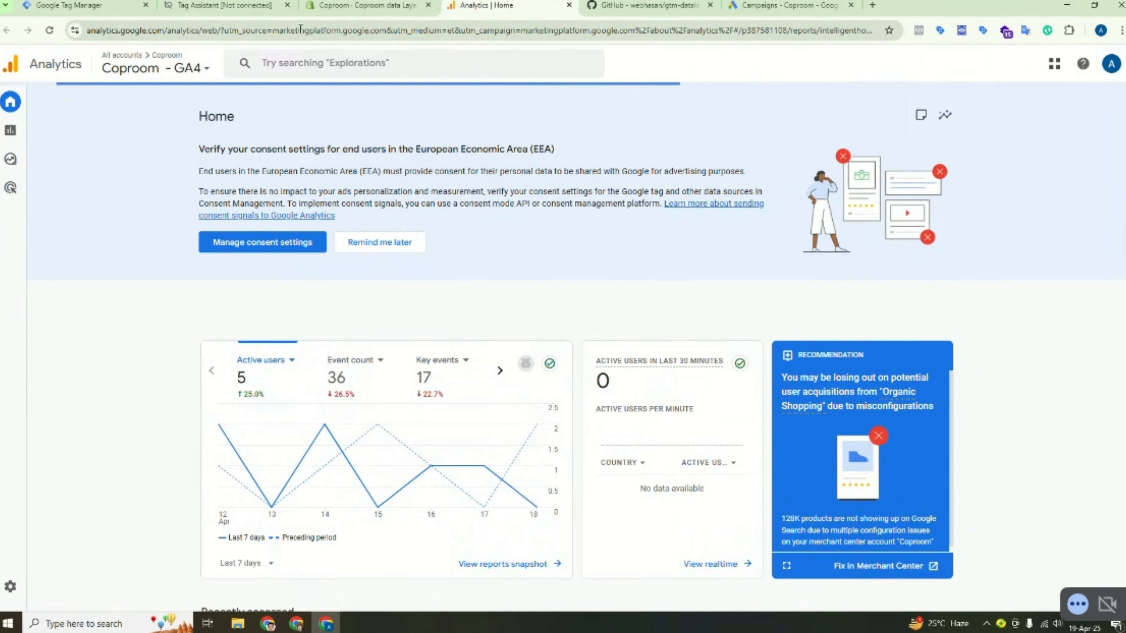
{"action": "left_click", "coordinate": [239, 6]}
{"action": "left_click", "coordinate": [287, 5]}
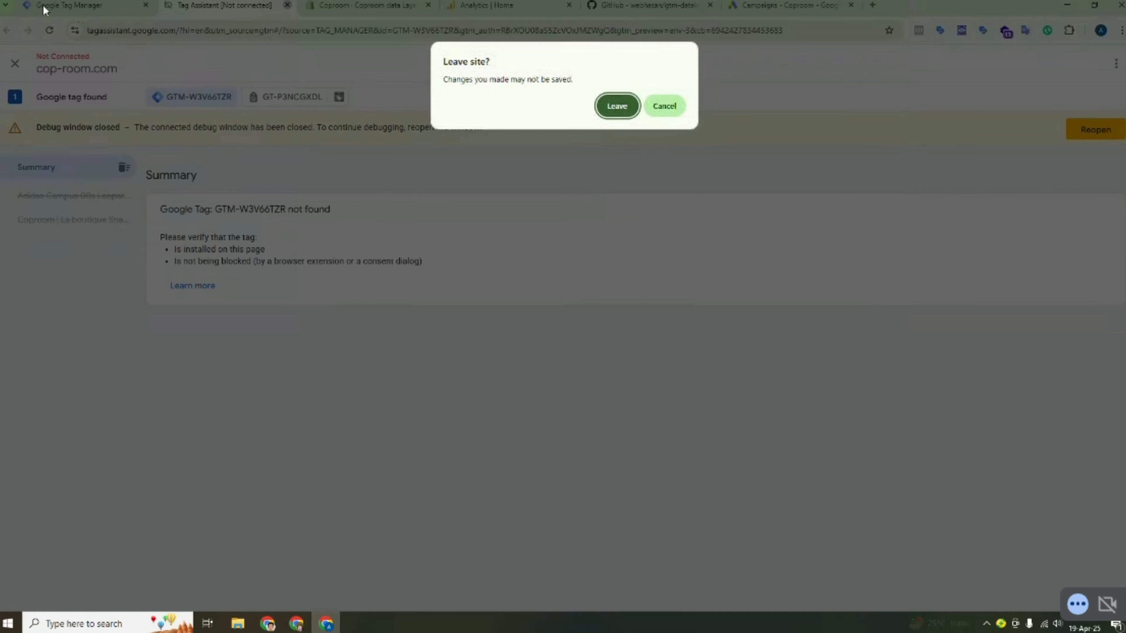
{"action": "left_click", "coordinate": [632, 107]}
{"action": "left_click", "coordinate": [93, 6]}
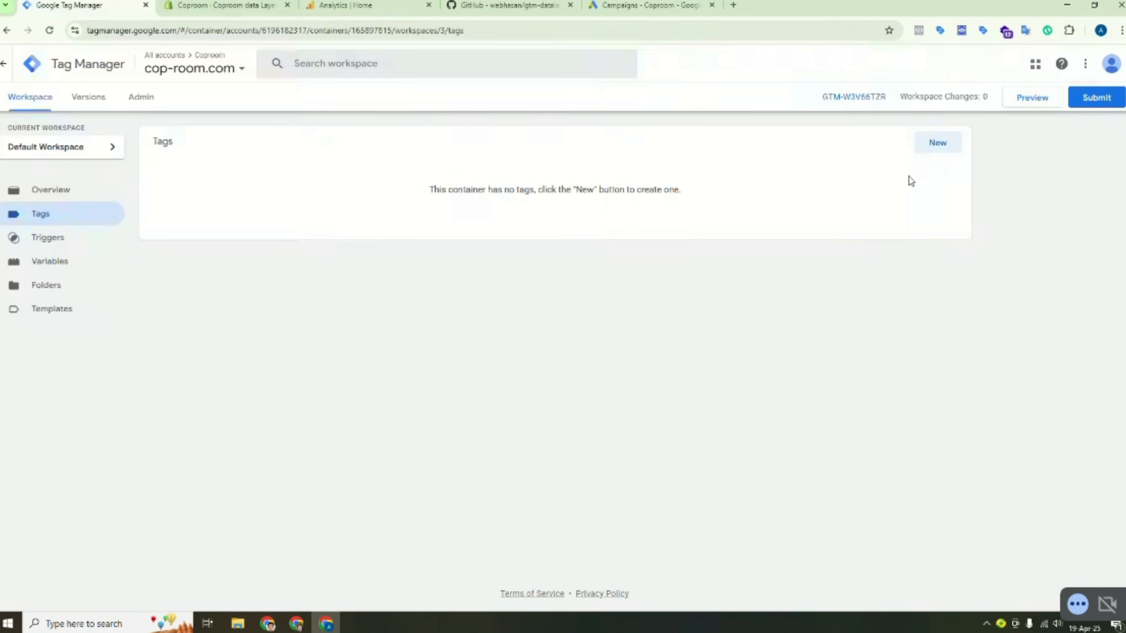
- Publish the cop-room.com container without a version name or description and return to its workspace
{"action": "left_click", "coordinate": [1097, 99]}
{"action": "left_click", "coordinate": [1065, 66]}
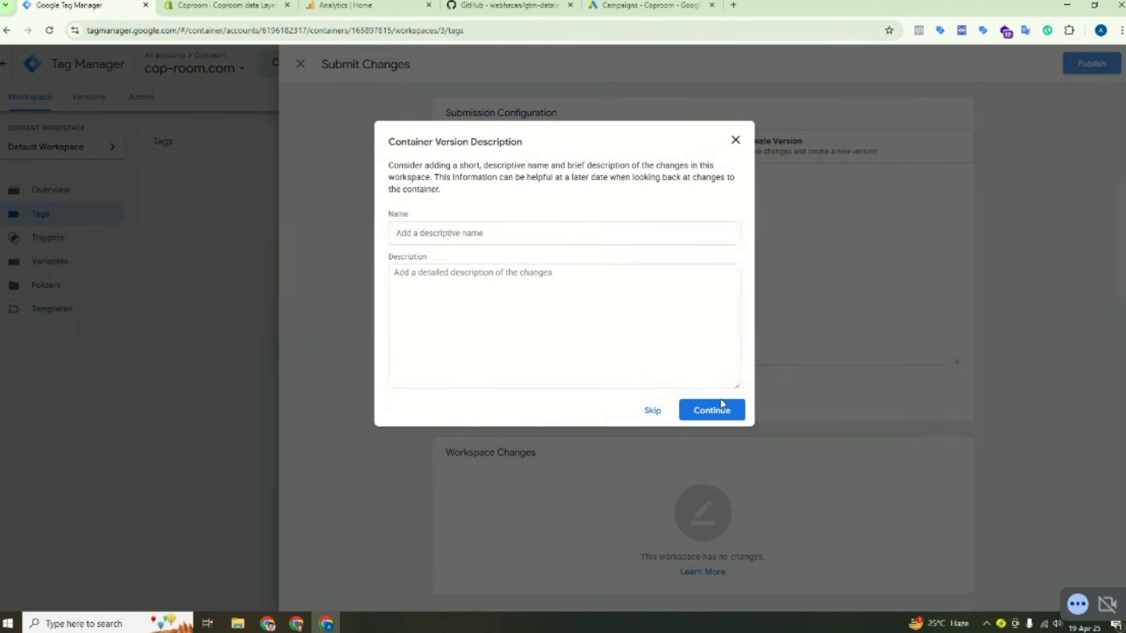
{"action": "left_click", "coordinate": [722, 404]}
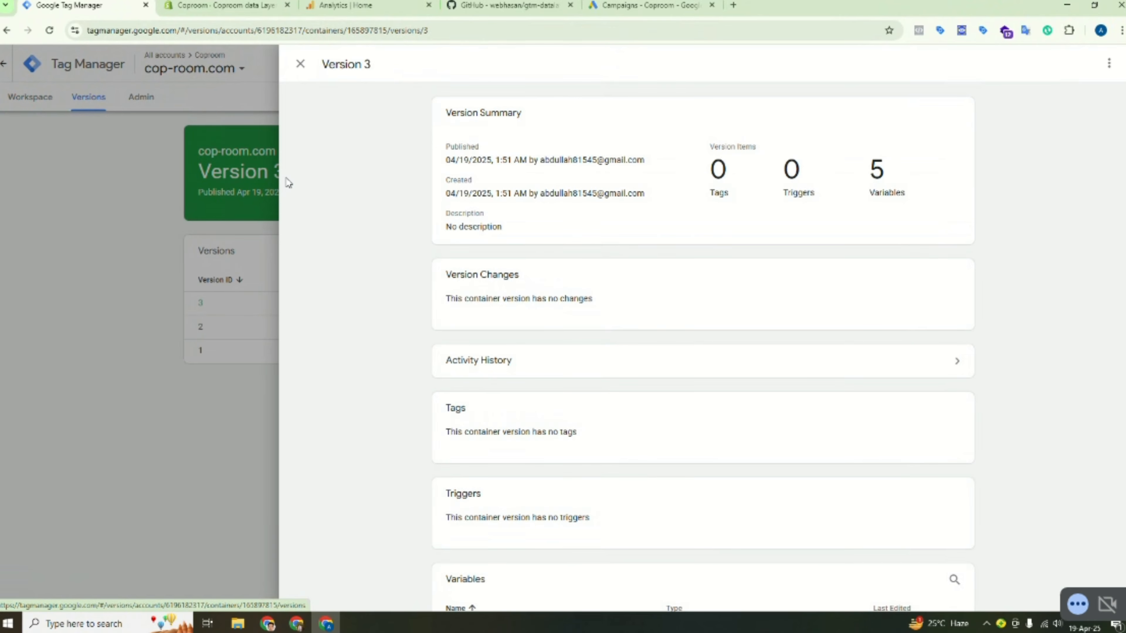
{"action": "left_click", "coordinate": [300, 65]}
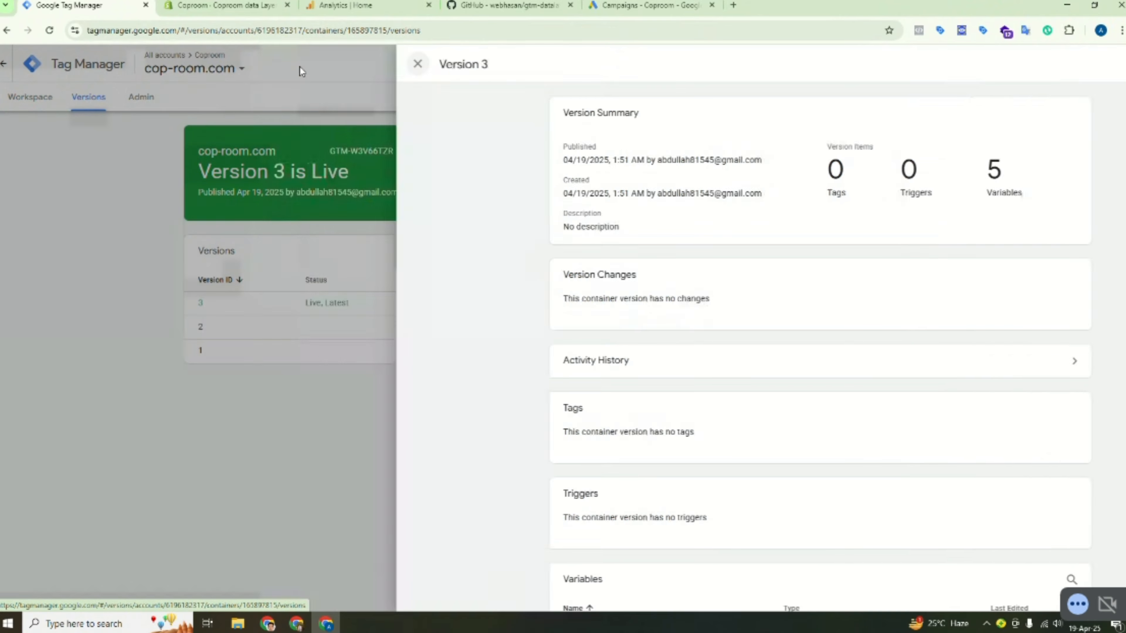
{"action": "left_click", "coordinate": [31, 102]}
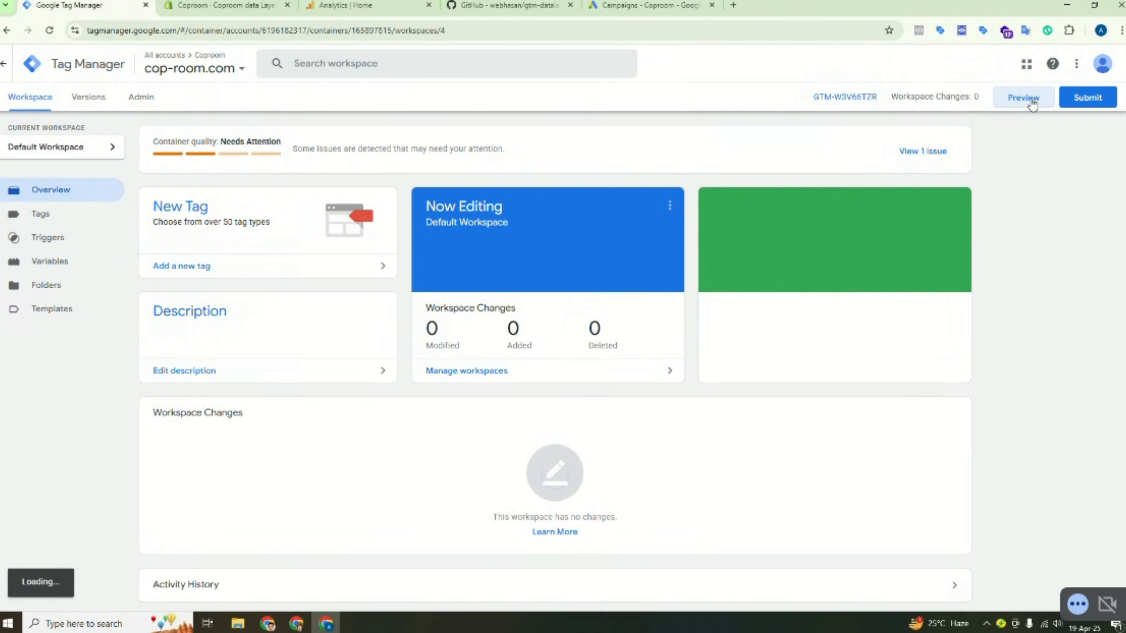
{"action": "left_click", "coordinate": [1023, 97]}
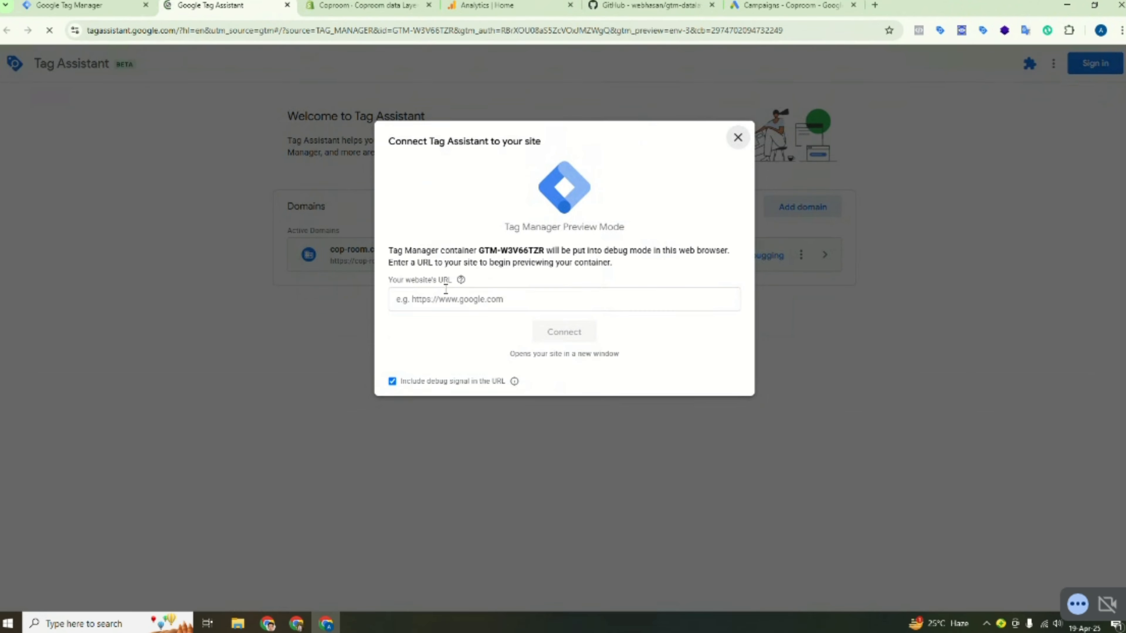
{"action": "left_click", "coordinate": [426, 300]}
{"action": "left_click", "coordinate": [488, 328]}
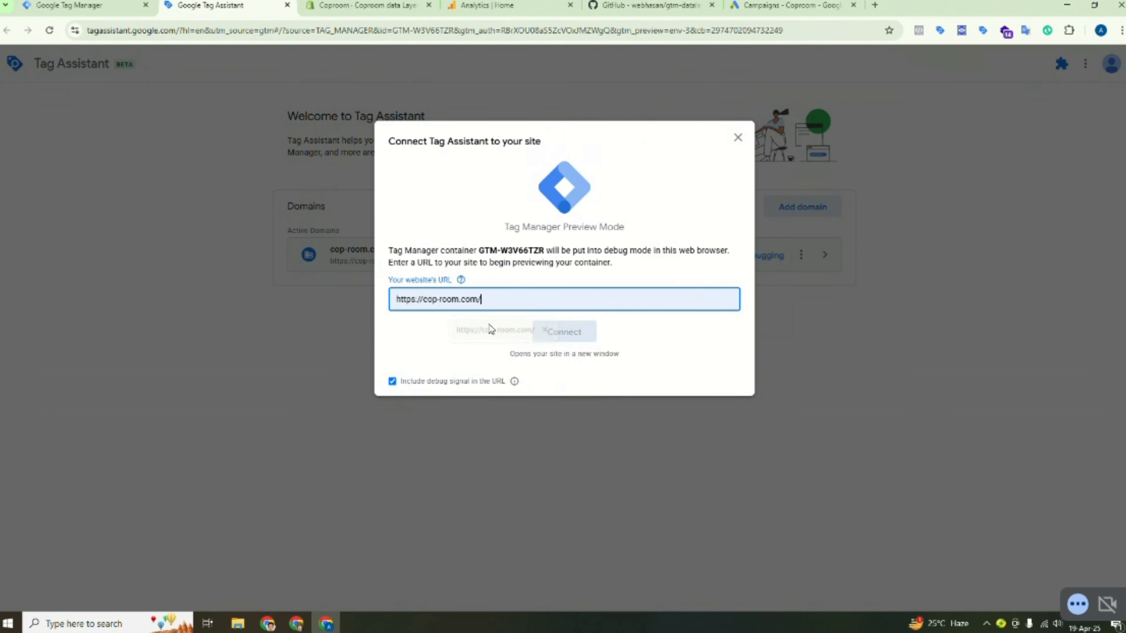
{"action": "left_click", "coordinate": [557, 337]}
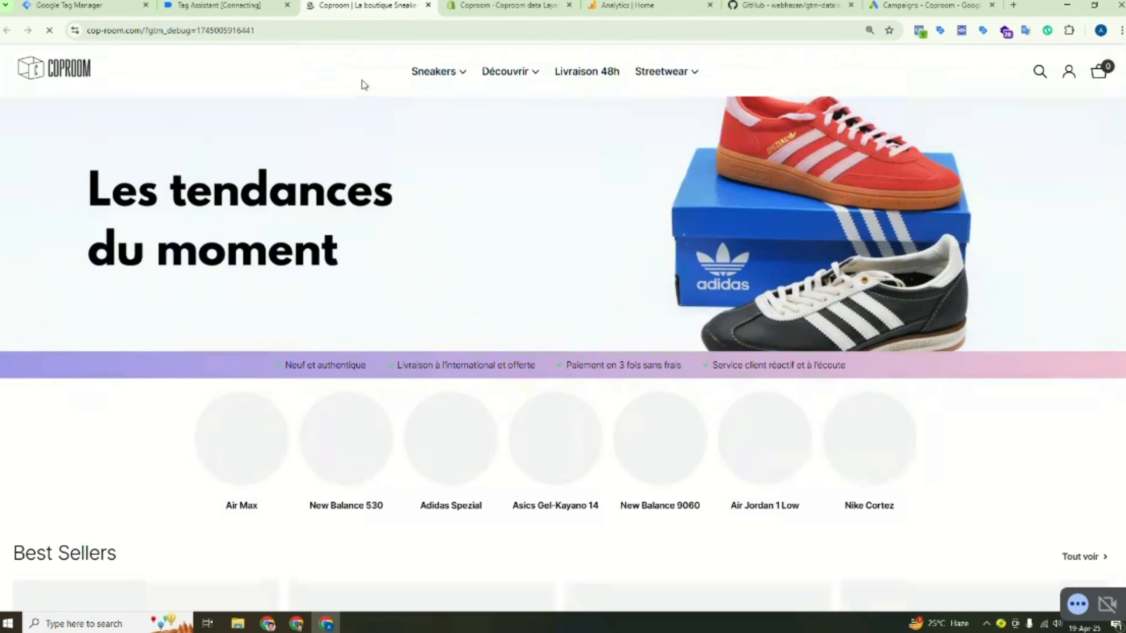
- In the connected storefront, browse the home page and open the Nike Cortez TXT Medium Soft Pink Sail product
{"action": "scroll", "coordinate": [460, 235], "scroll_direction": "down", "scroll_amount": 8}
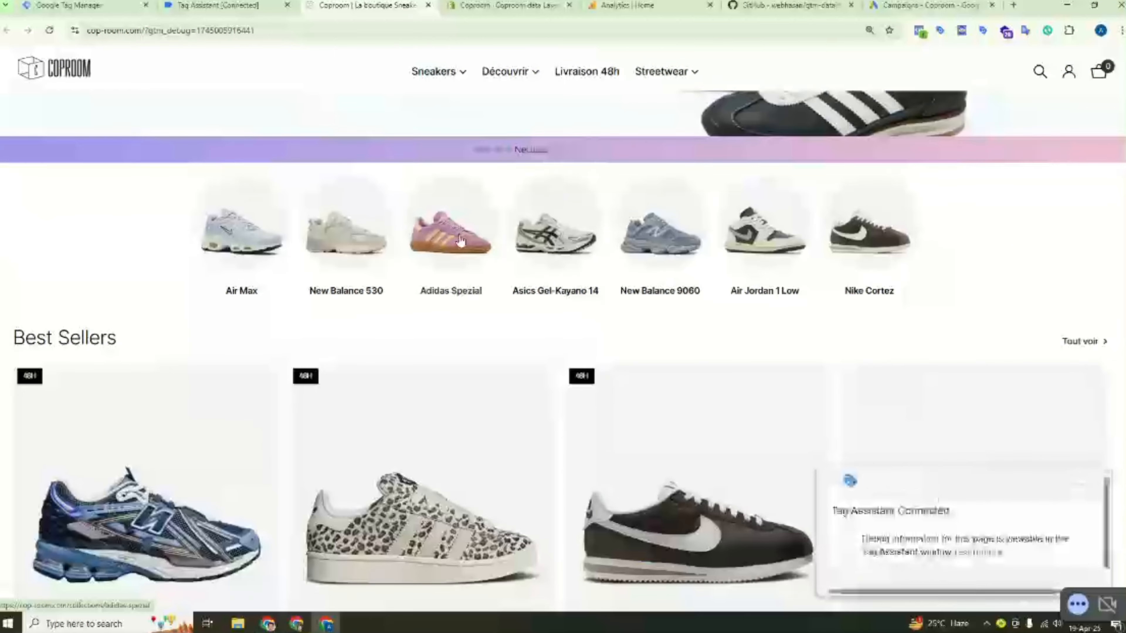
{"action": "scroll", "coordinate": [500, 387], "scroll_direction": "down", "scroll_amount": 4}
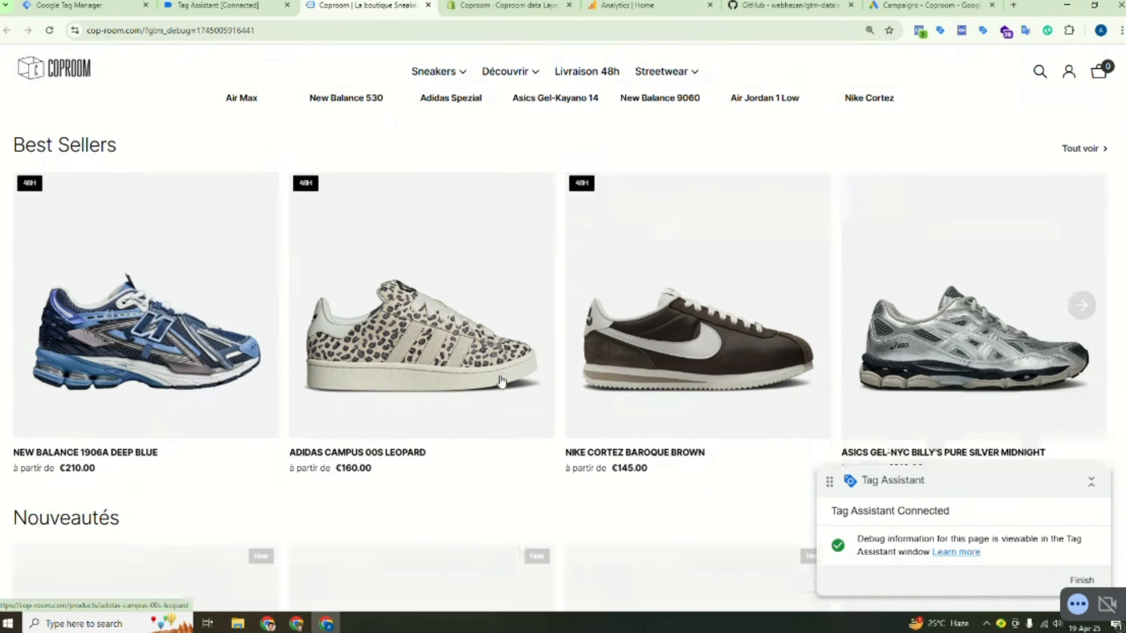
{"action": "scroll", "coordinate": [453, 303], "scroll_direction": "down", "scroll_amount": 7}
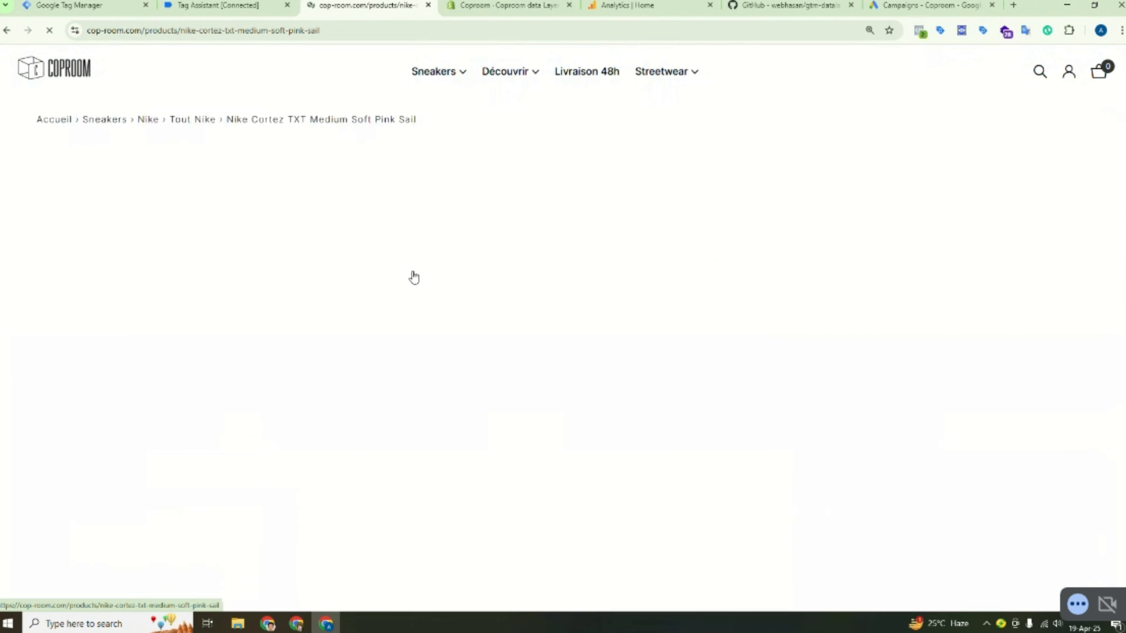
{"action": "scroll", "coordinate": [512, 275], "scroll_direction": "down", "scroll_amount": 10}
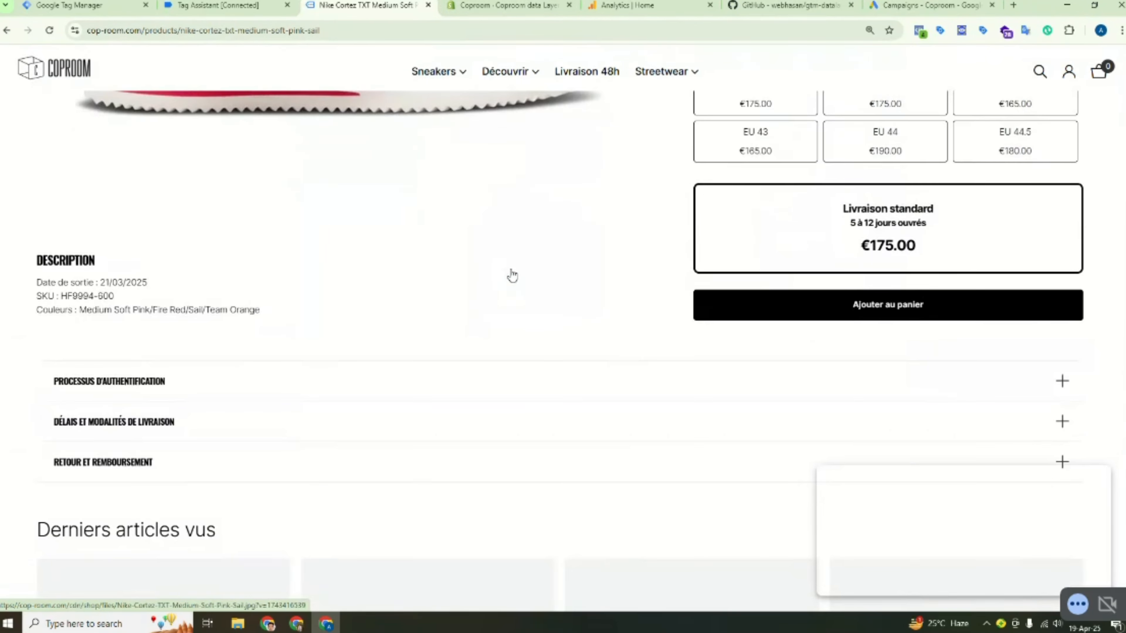
- In Tag Assistant, continue past the connection notice and examine the ga4_view_item event's data layer values for the product page
{"action": "left_click", "coordinate": [208, 7]}
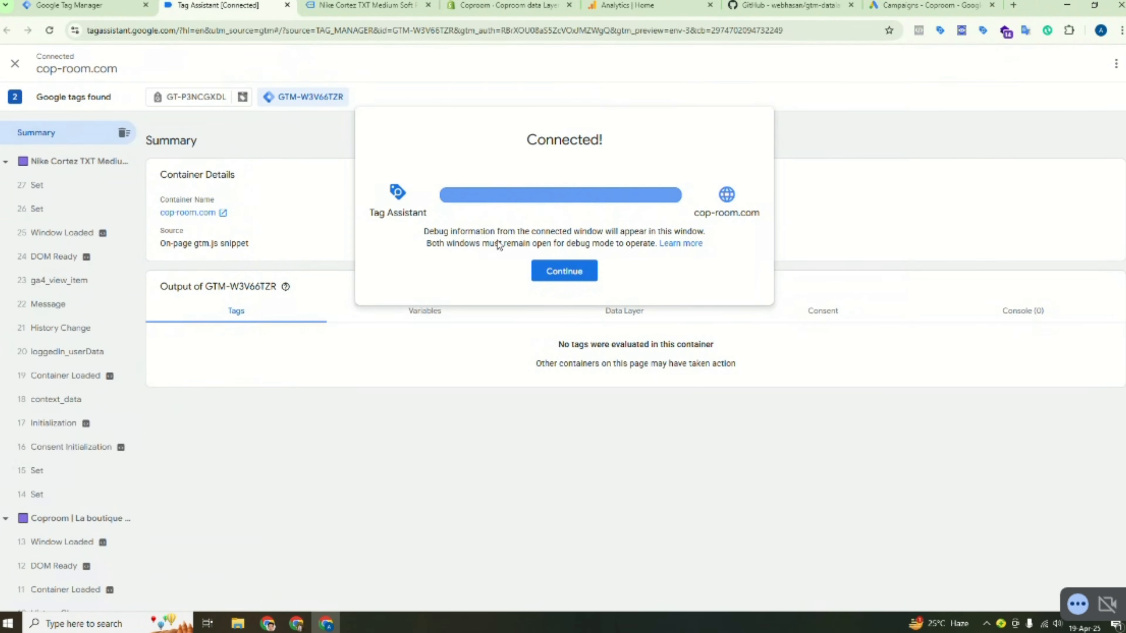
{"action": "left_click", "coordinate": [565, 270]}
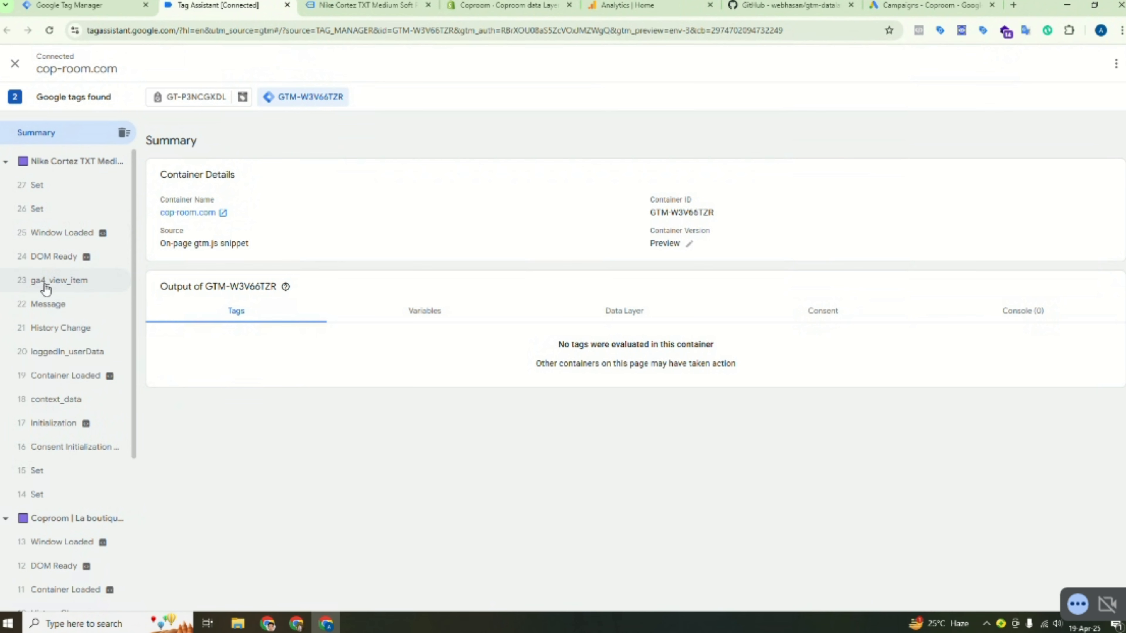
{"action": "left_click", "coordinate": [57, 283]}
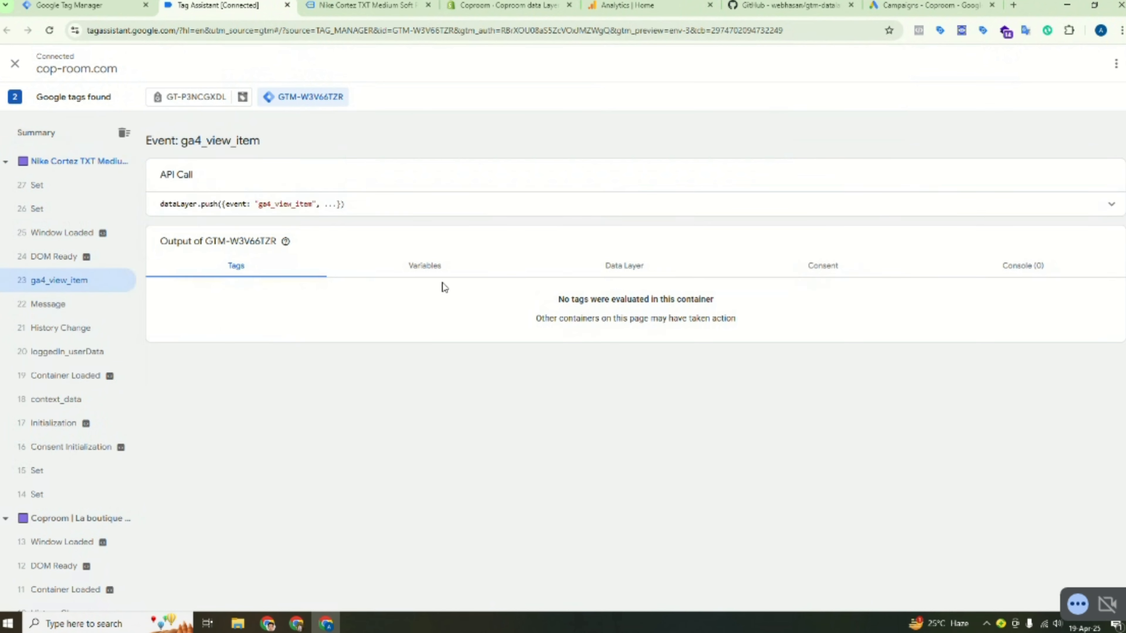
{"action": "left_click", "coordinate": [429, 267]}
{"action": "left_click", "coordinate": [621, 264]}
{"action": "scroll", "coordinate": [549, 431], "scroll_direction": "down", "scroll_amount": 5}
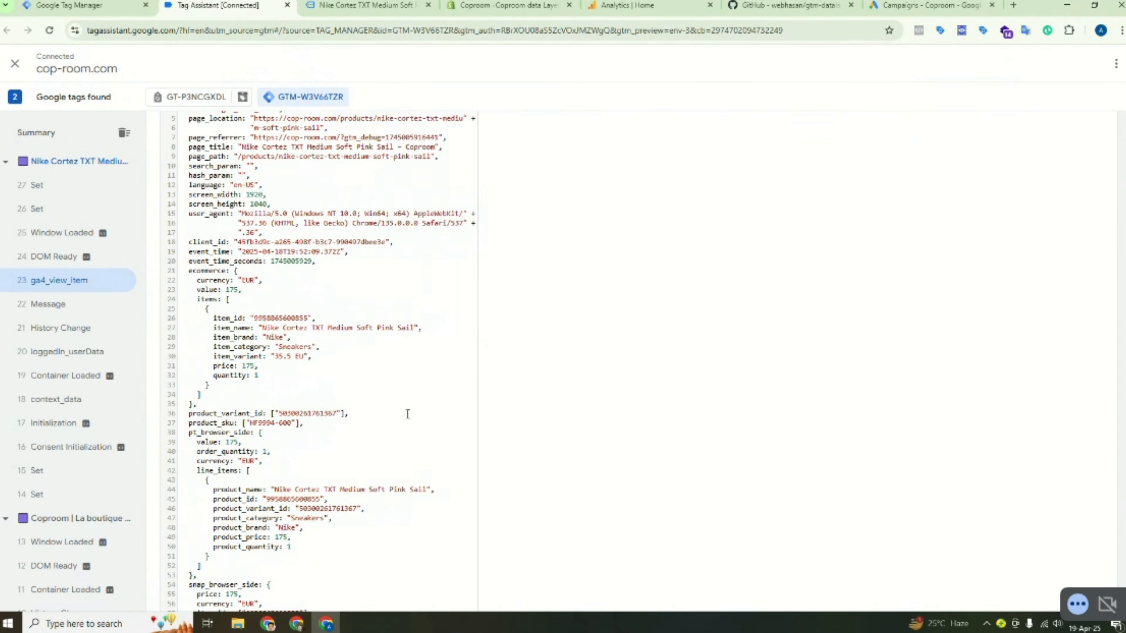
{"action": "scroll", "coordinate": [407, 412], "scroll_direction": "up", "scroll_amount": 3}
{"action": "scroll", "coordinate": [295, 328], "scroll_direction": "up", "scroll_amount": 2}
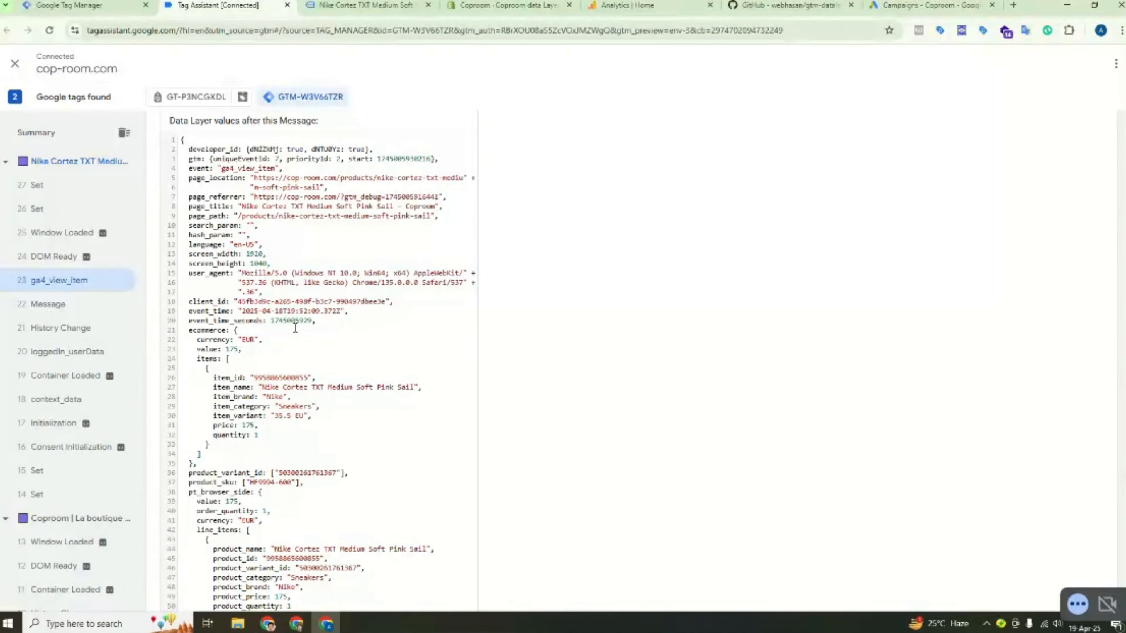
{"action": "scroll", "coordinate": [295, 328], "scroll_direction": "up", "scroll_amount": 2}
{"action": "scroll", "coordinate": [296, 328], "scroll_direction": "down", "scroll_amount": 2}
- Switch to the connected storefront and add the Nike Cortez TXT Medium Soft Pink Sail to the cart
{"action": "left_click", "coordinate": [365, 6]}
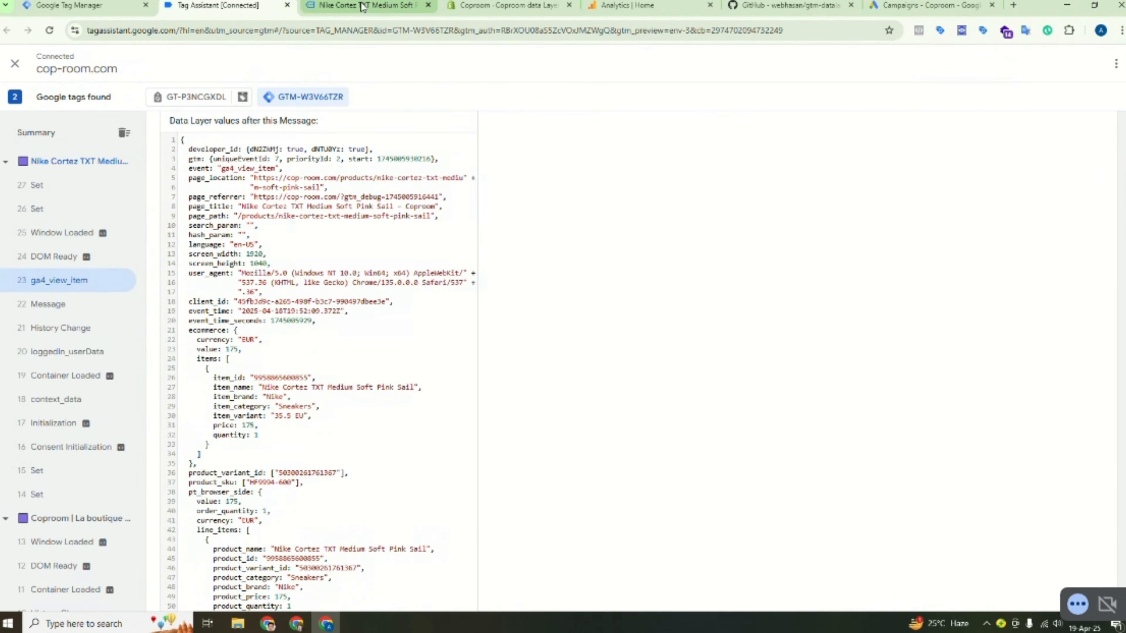
{"action": "scroll", "coordinate": [485, 183], "scroll_direction": "up", "scroll_amount": 6}
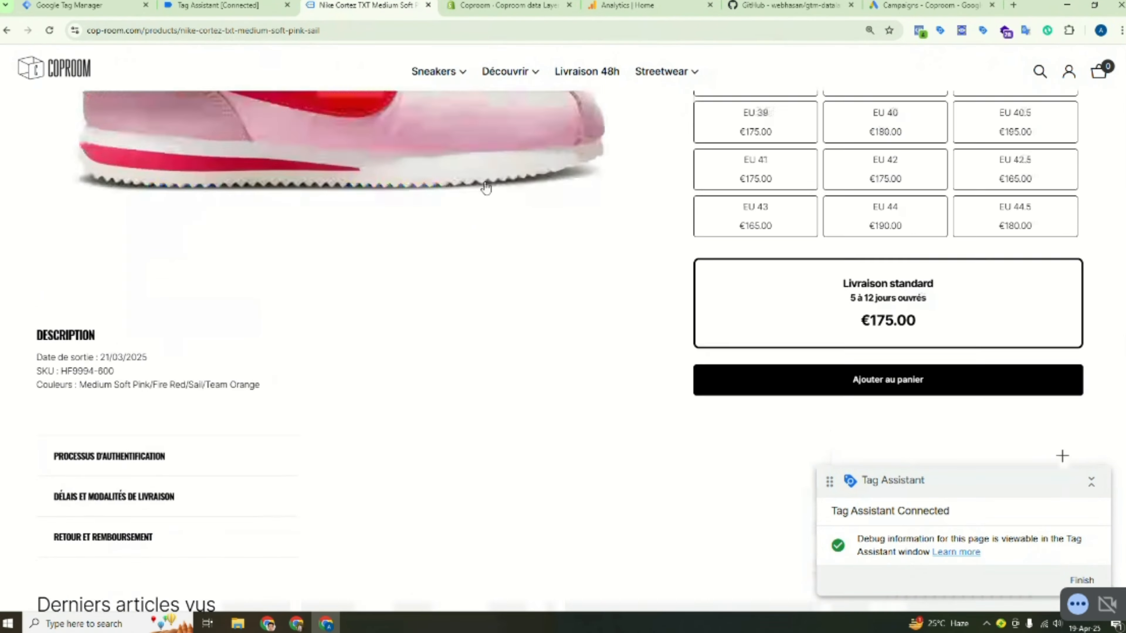
{"action": "scroll", "coordinate": [563, 319], "scroll_direction": "down", "scroll_amount": 10}
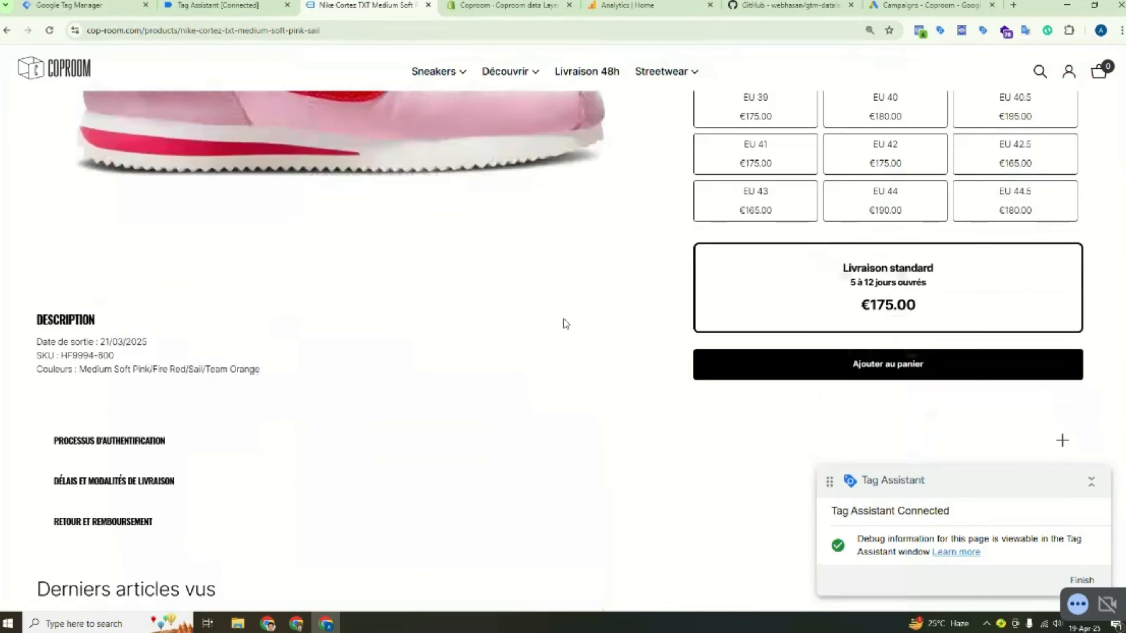
{"action": "scroll", "coordinate": [674, 294], "scroll_direction": "up", "scroll_amount": 4}
{"action": "left_click", "coordinate": [848, 298]}
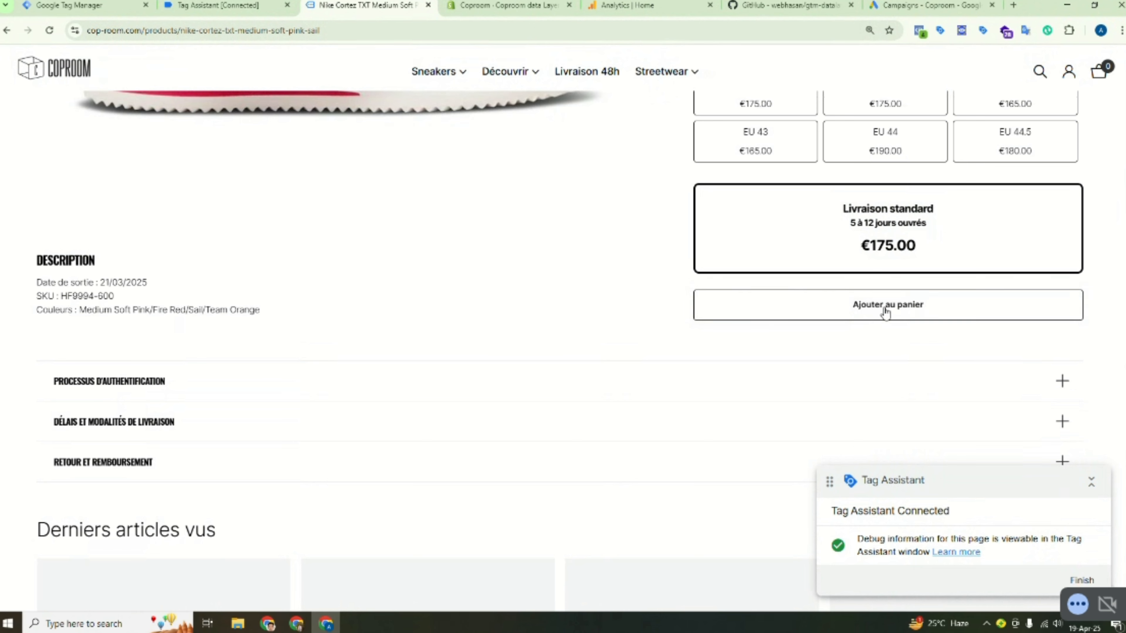
{"action": "left_click", "coordinate": [885, 312]}
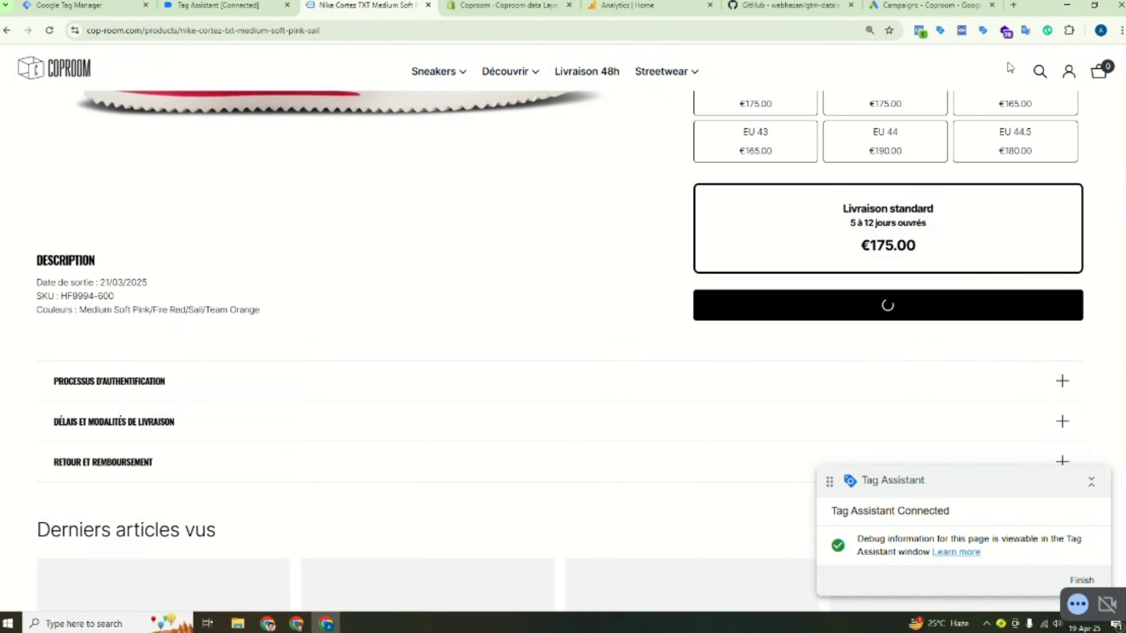
- Set the storefront page zoom to 125% and dismiss the cart drawer
{"action": "left_click", "coordinate": [1122, 31]}
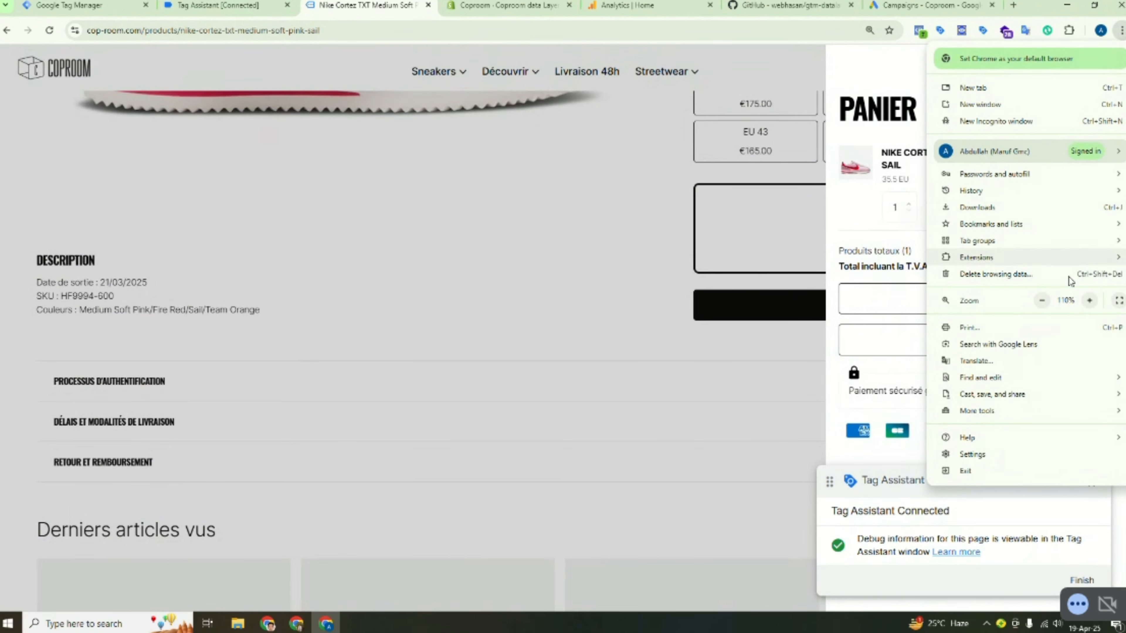
{"action": "left_click", "coordinate": [1090, 302]}
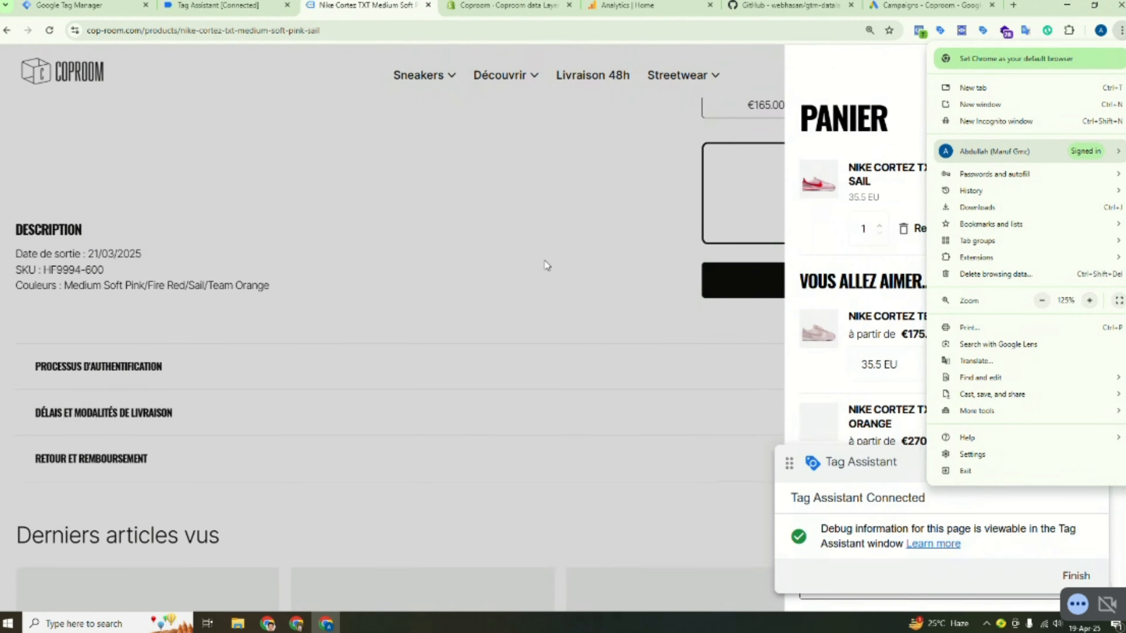
{"action": "left_click", "coordinate": [552, 249]}
{"action": "left_click", "coordinate": [558, 237]}
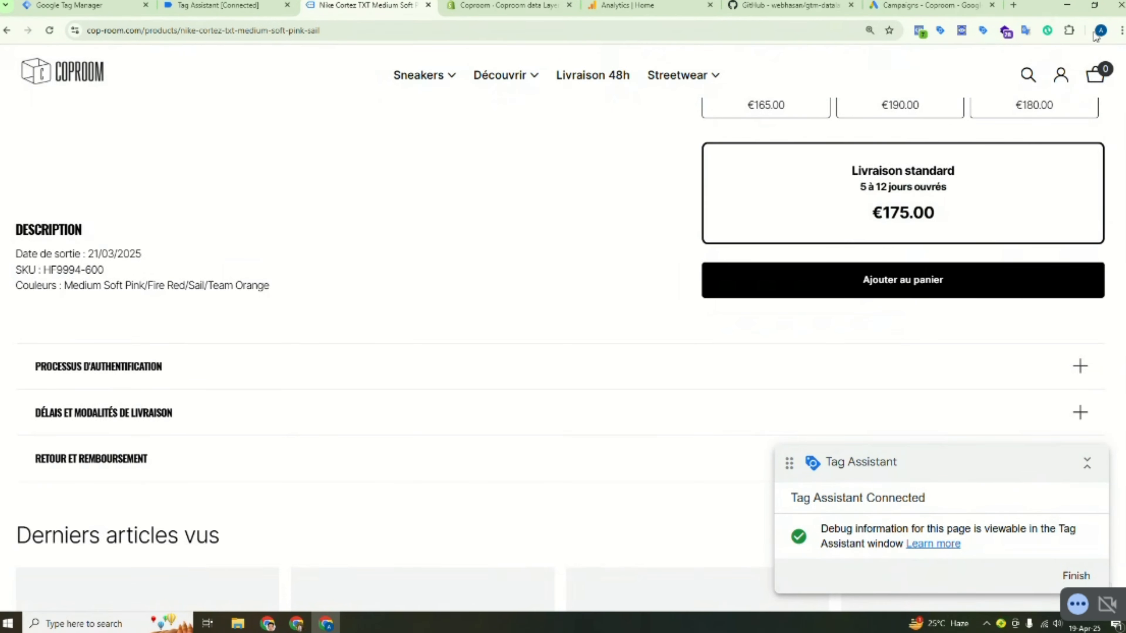
- Reopen the cart, collapse the Tag Assistant badge and move it clear of the drawer, and go to the full cart page
{"action": "left_click", "coordinate": [1104, 78]}
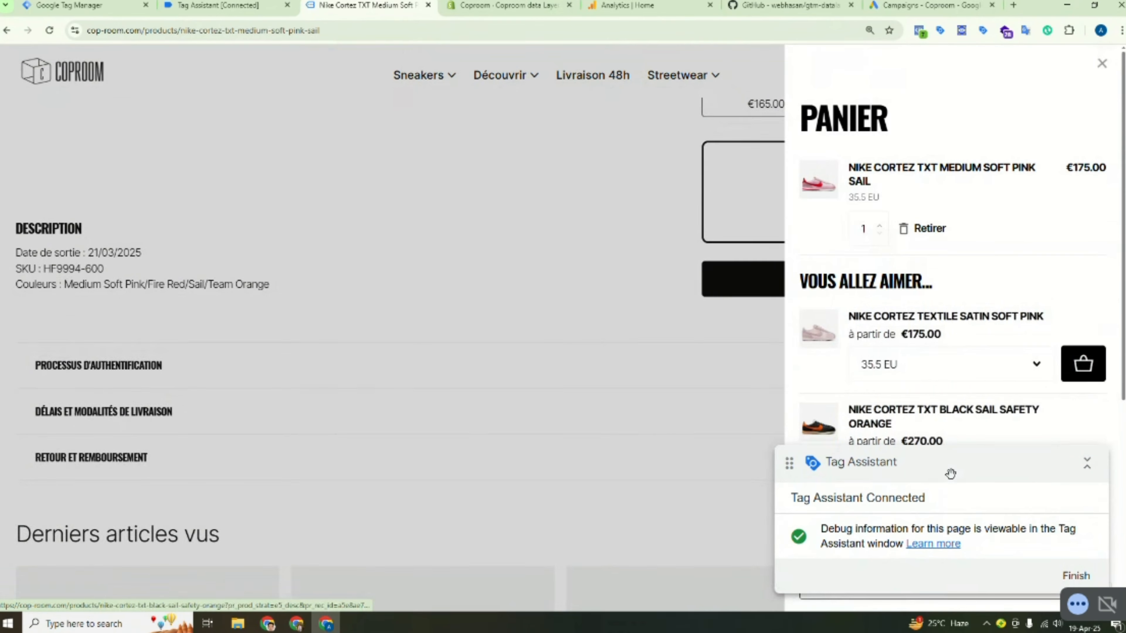
{"action": "scroll", "coordinate": [950, 470], "scroll_direction": "down", "scroll_amount": 5}
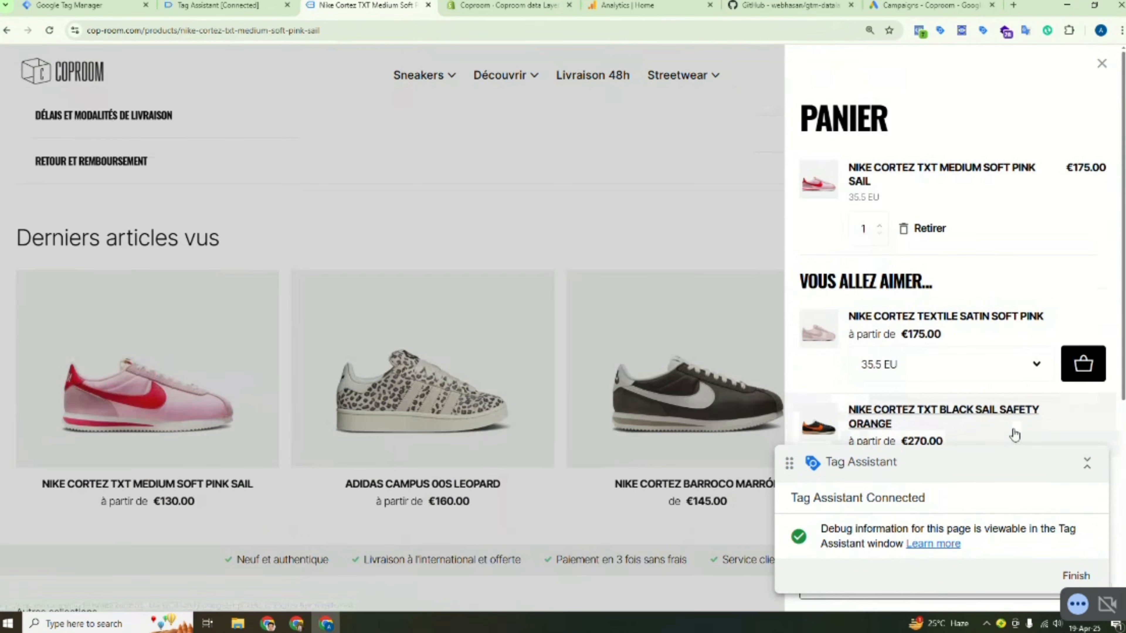
{"action": "left_click", "coordinate": [1087, 463]}
{"action": "left_click_drag", "start_coordinate": [993, 466], "coordinate": [402, 601]}
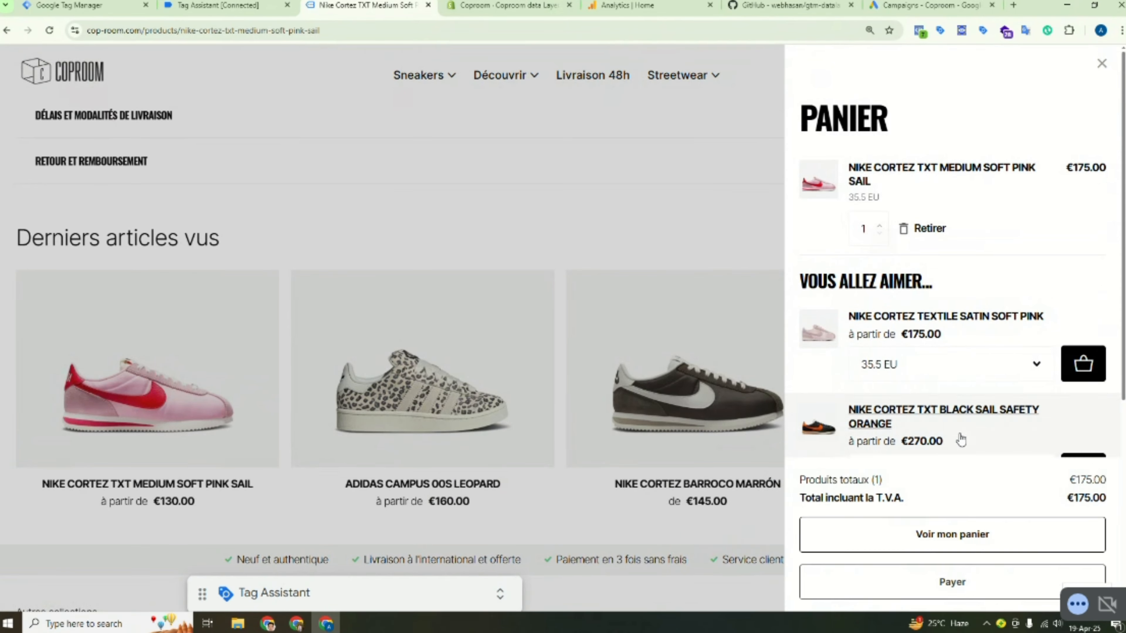
{"action": "scroll", "coordinate": [960, 437], "scroll_direction": "down", "scroll_amount": 6}
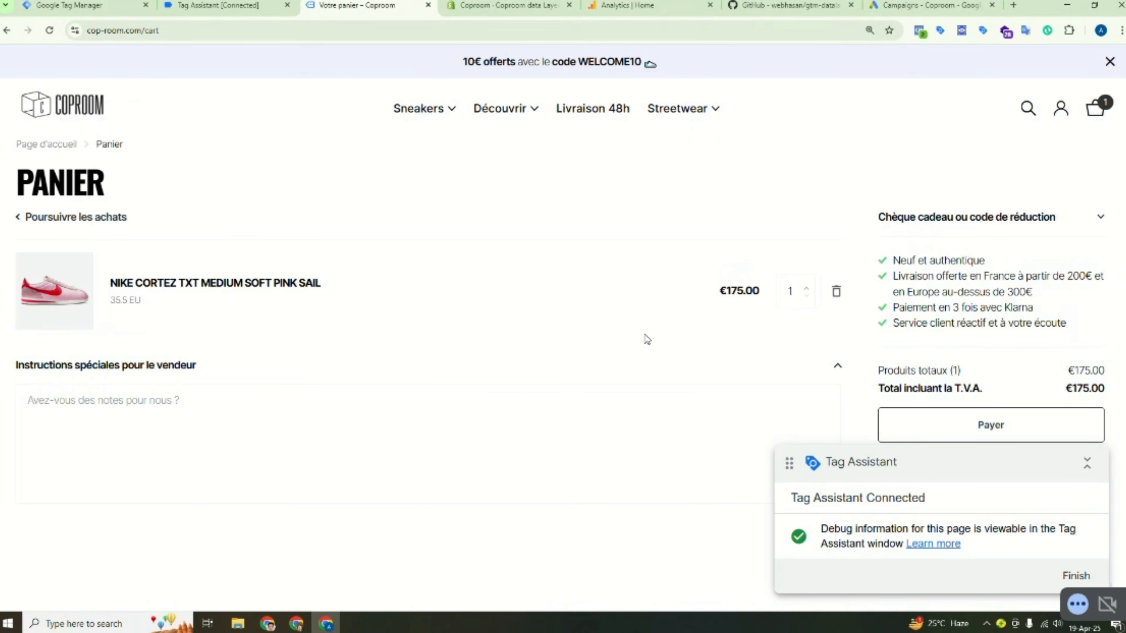
- In Tag Assistant, examine the ga4_add_to_cart event's variables and highlight the Event variable's value
{"action": "left_click", "coordinate": [219, 6]}
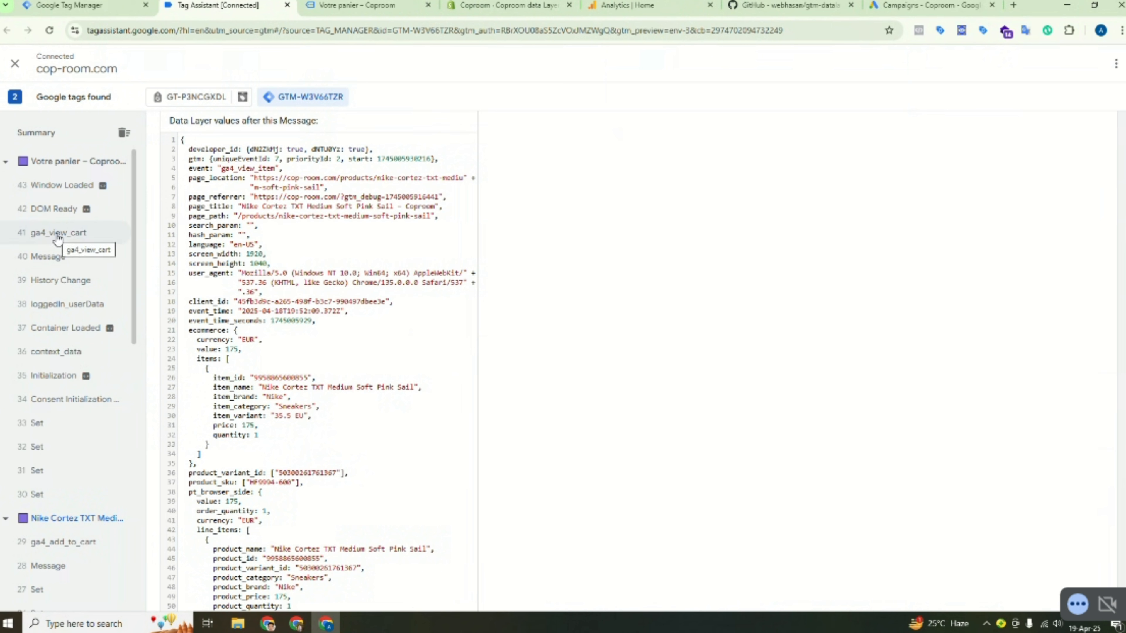
{"action": "left_click", "coordinate": [66, 550]}
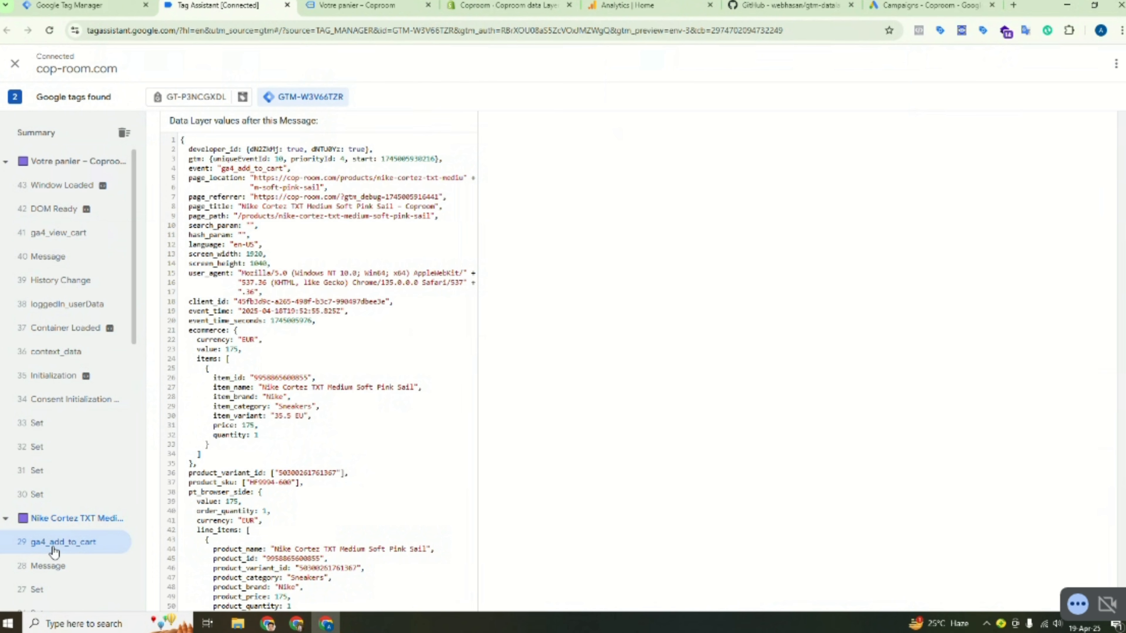
{"action": "scroll", "coordinate": [460, 304], "scroll_direction": "up", "scroll_amount": 4}
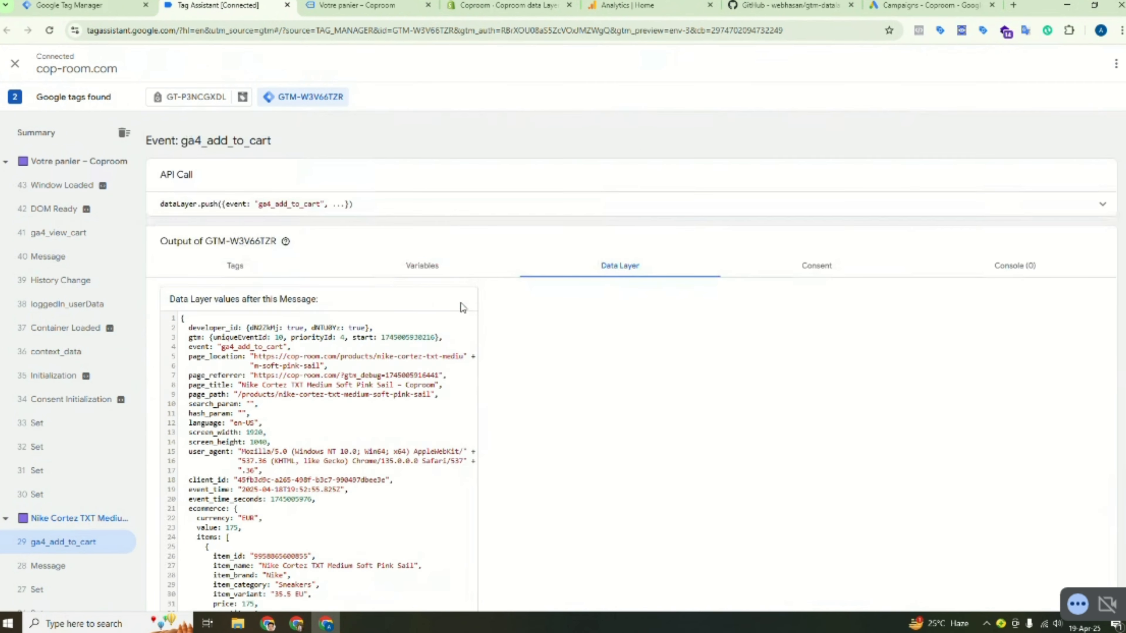
{"action": "left_click", "coordinate": [435, 273]}
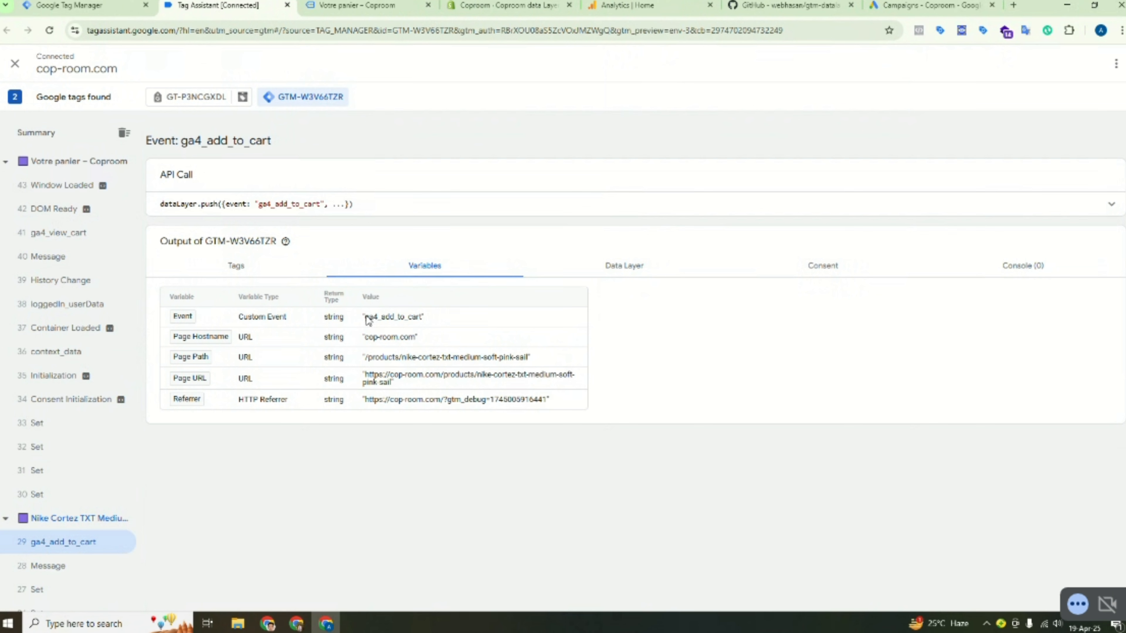
{"action": "left_click_drag", "start_coordinate": [367, 320], "coordinate": [421, 322]}
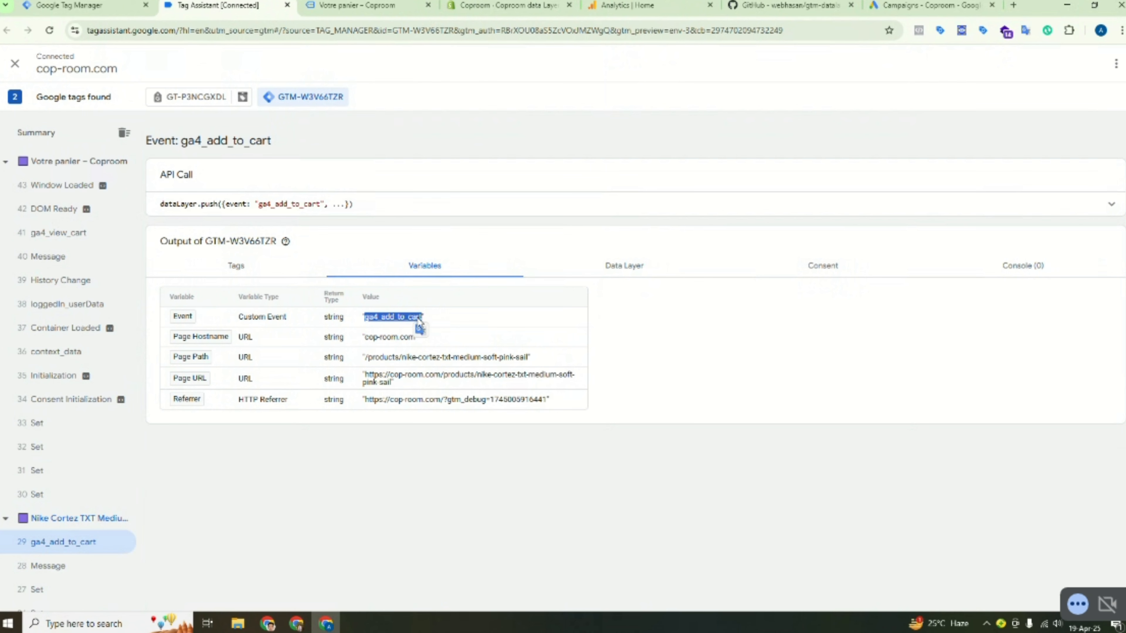
- Examine the data layer values of the ga4_add_to_cart event and highlight its ecommerce block
{"action": "left_click", "coordinate": [637, 273]}
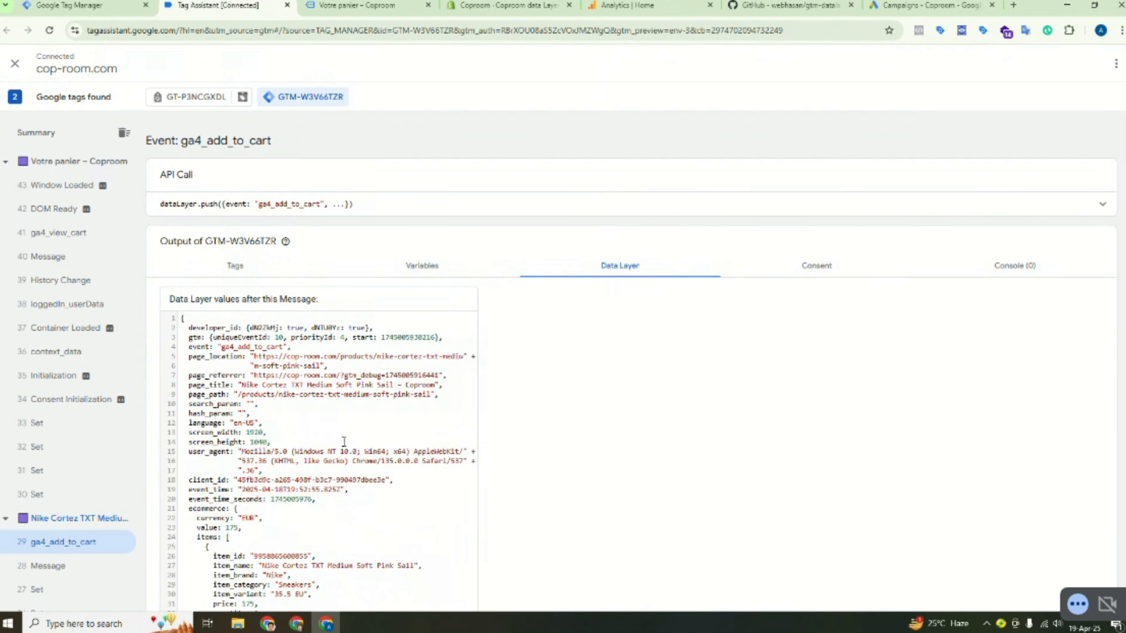
{"action": "scroll", "coordinate": [348, 438], "scroll_direction": "down", "scroll_amount": 1}
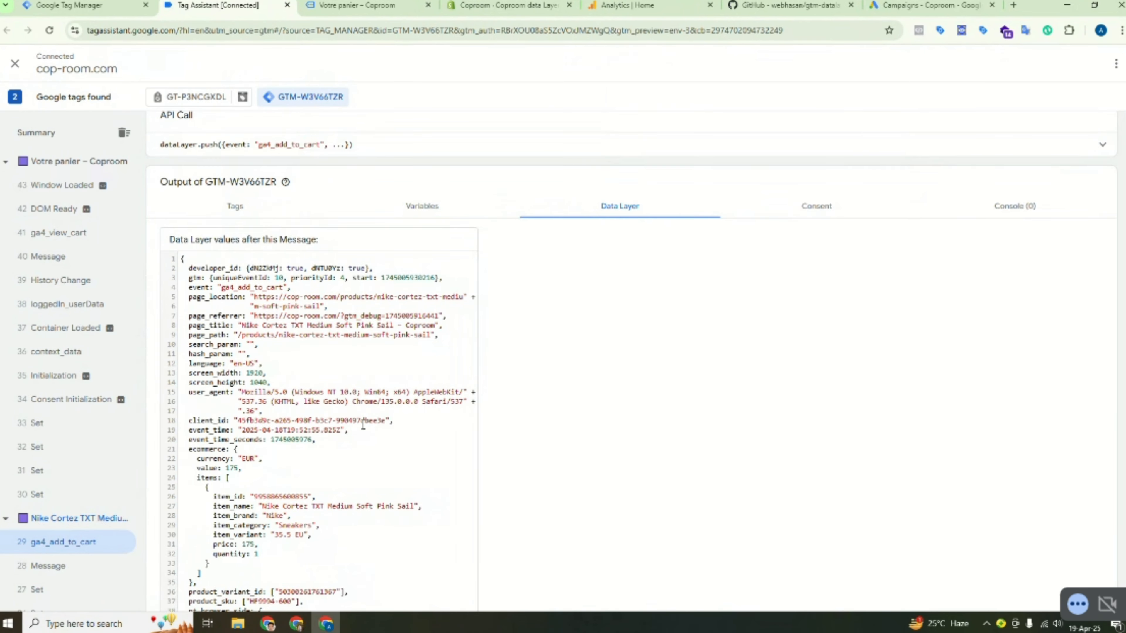
{"action": "scroll", "coordinate": [363, 425], "scroll_direction": "down", "scroll_amount": 2}
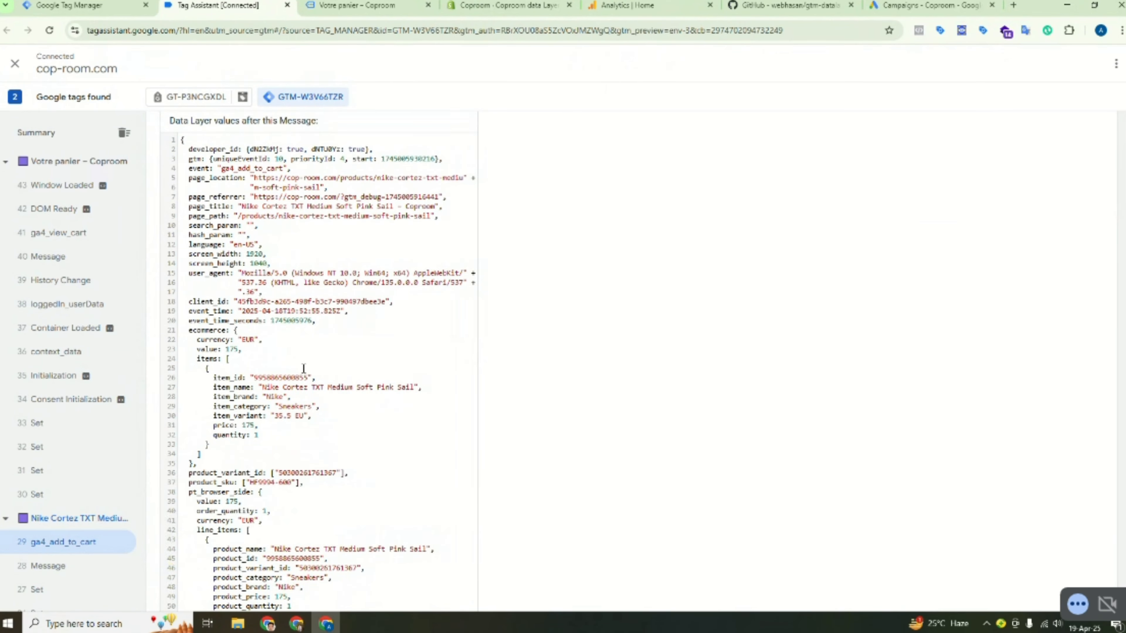
{"action": "left_click_drag", "start_coordinate": [190, 332], "coordinate": [289, 439]}
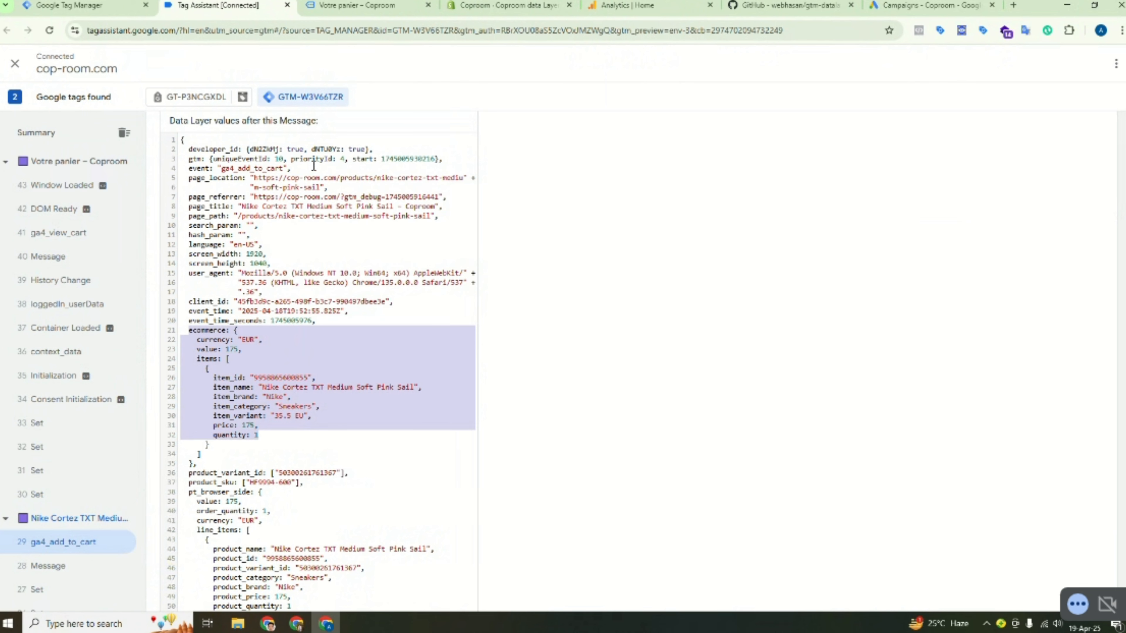
- Switch to Shopify, review the Coproom data Layer custom pixel code from start to end, and close the store settings
{"action": "left_click", "coordinate": [78, 5]}
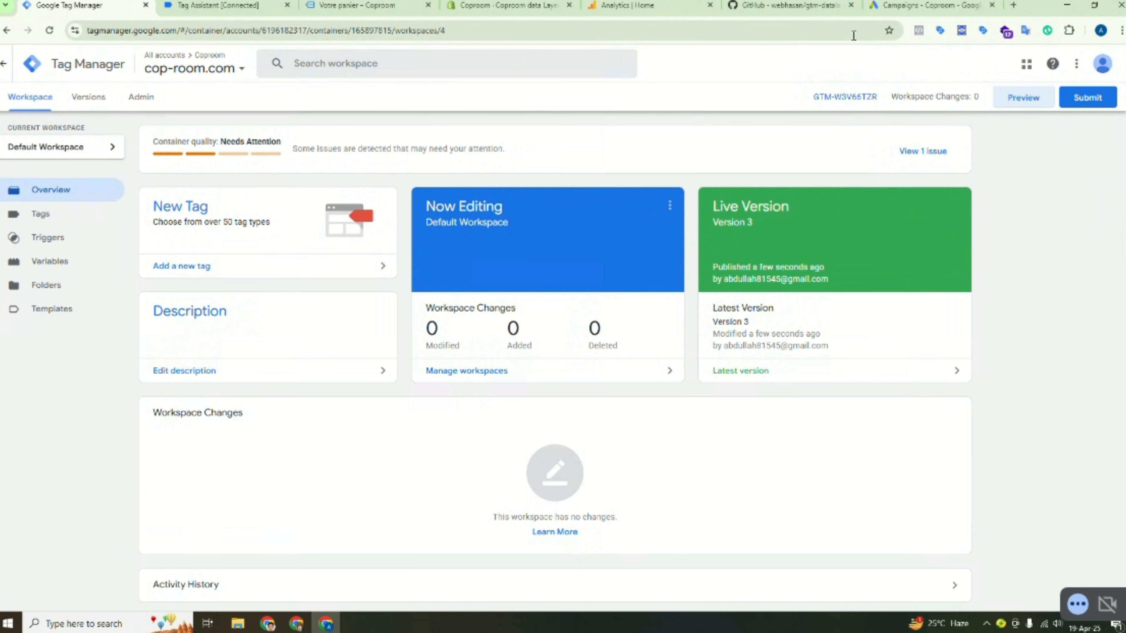
{"action": "left_click", "coordinate": [499, 6]}
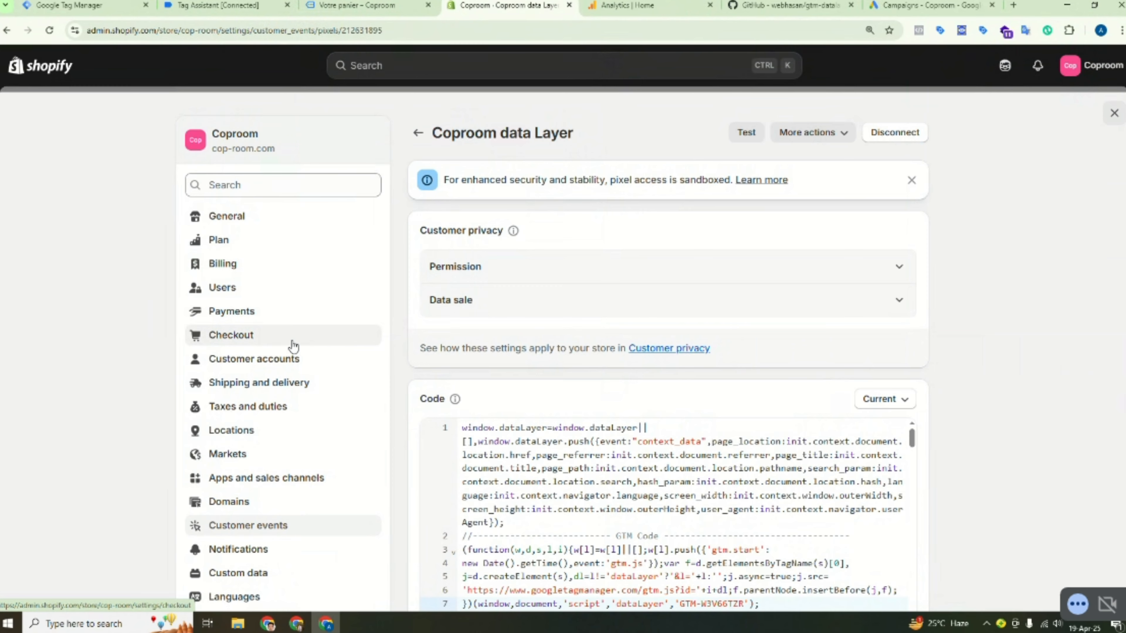
{"action": "scroll", "coordinate": [286, 383], "scroll_direction": "down", "scroll_amount": 4}
{"action": "scroll", "coordinate": [283, 374], "scroll_direction": "up", "scroll_amount": 4}
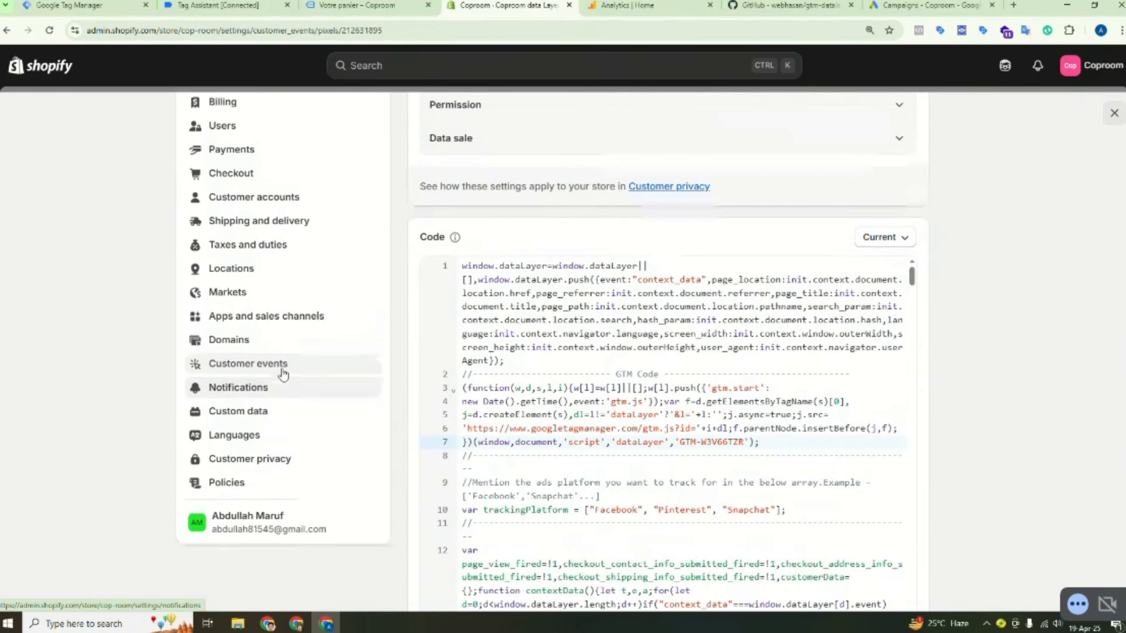
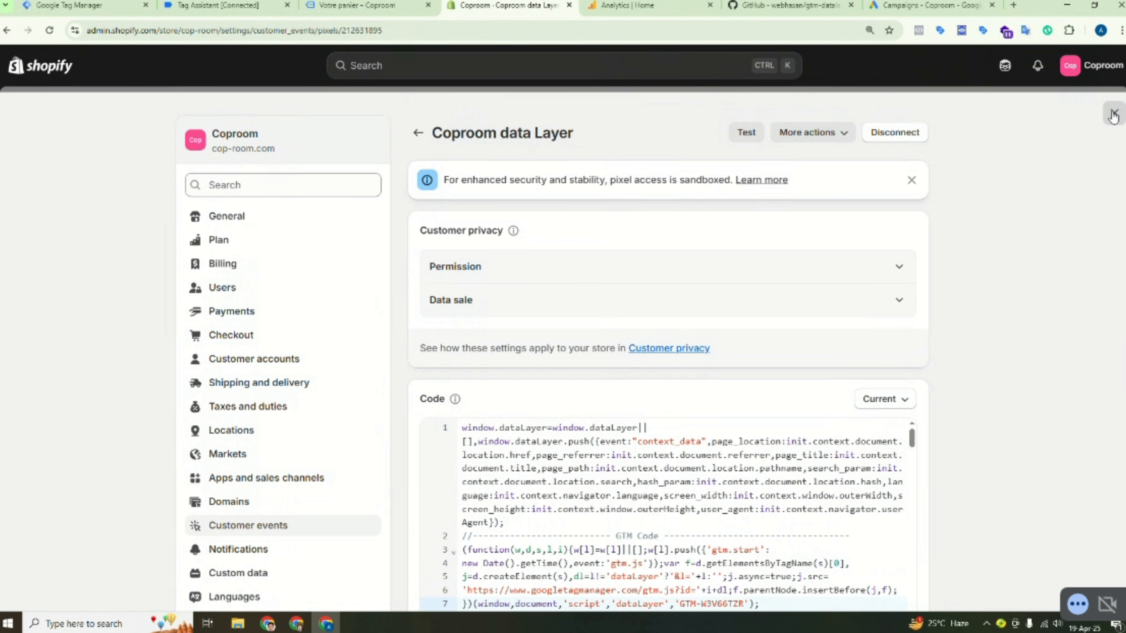
{"action": "scroll", "coordinate": [641, 470], "scroll_direction": "down", "scroll_amount": 5}
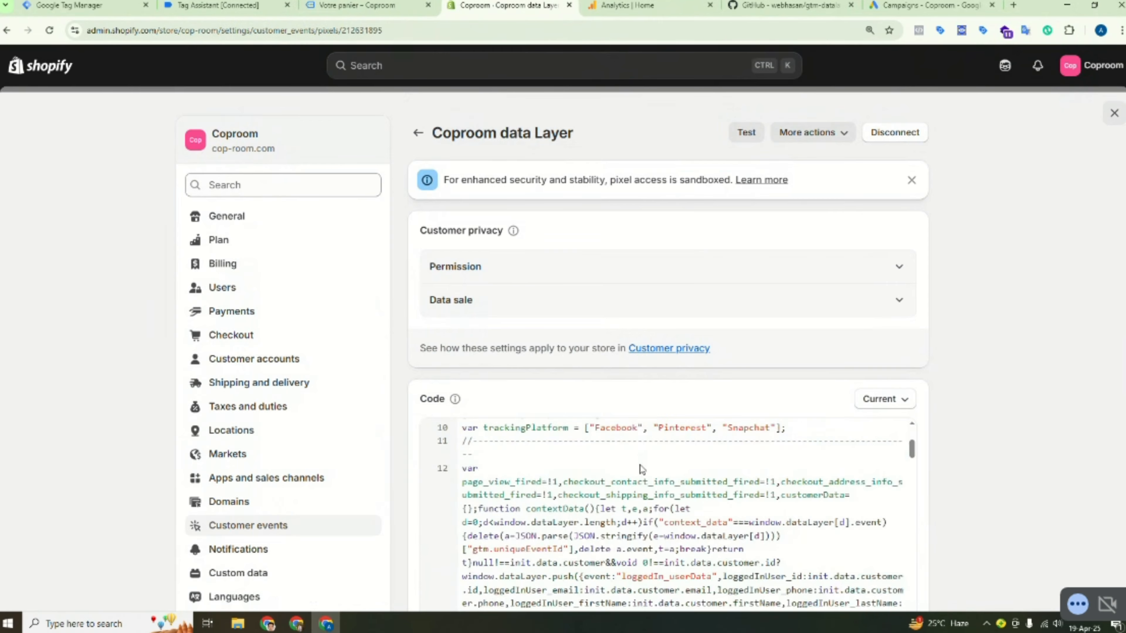
{"action": "scroll", "coordinate": [641, 470], "scroll_direction": "down", "scroll_amount": 15}
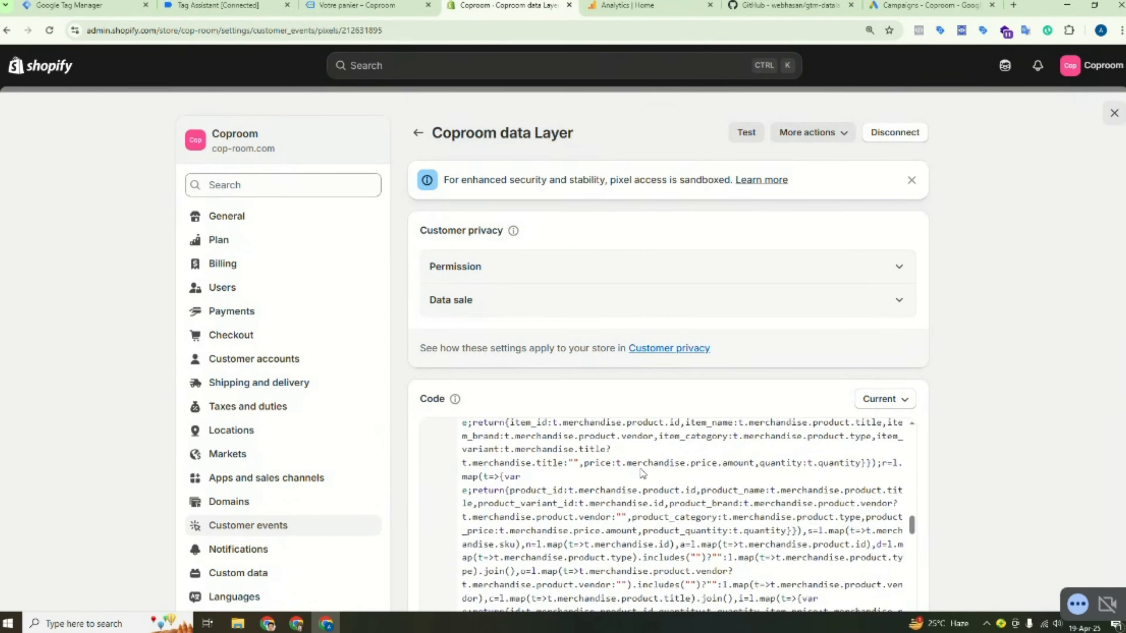
{"action": "scroll", "coordinate": [642, 473], "scroll_direction": "down", "scroll_amount": 15}
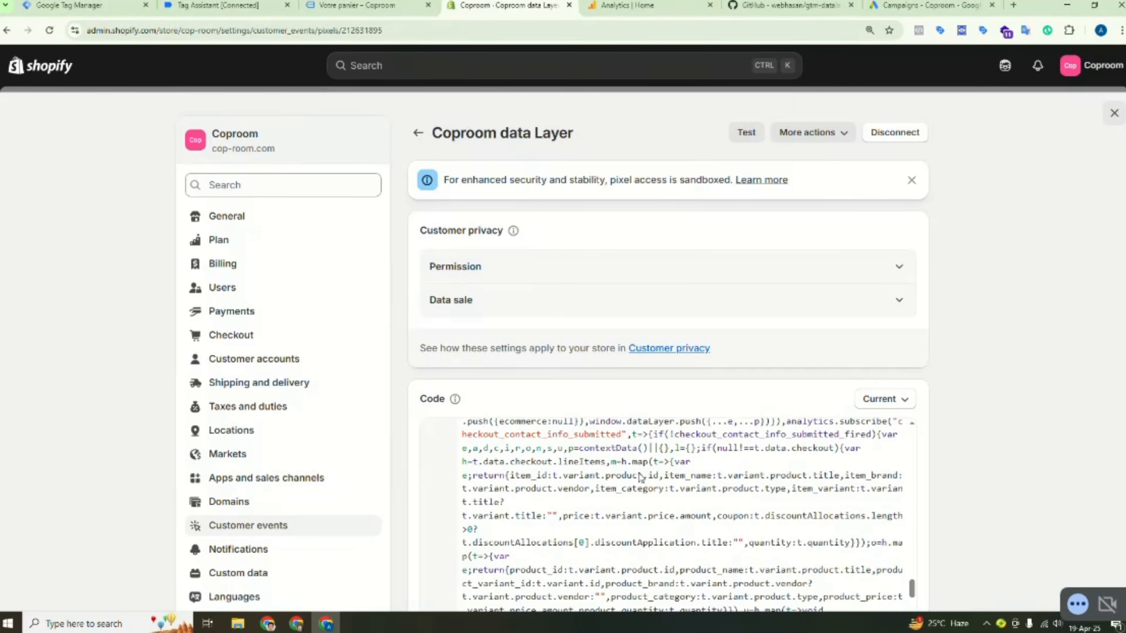
{"action": "scroll", "coordinate": [641, 479], "scroll_direction": "down", "scroll_amount": 5}
{"action": "scroll", "coordinate": [640, 479], "scroll_direction": "up", "scroll_amount": 5}
{"action": "scroll", "coordinate": [641, 476], "scroll_direction": "up", "scroll_amount": 15}
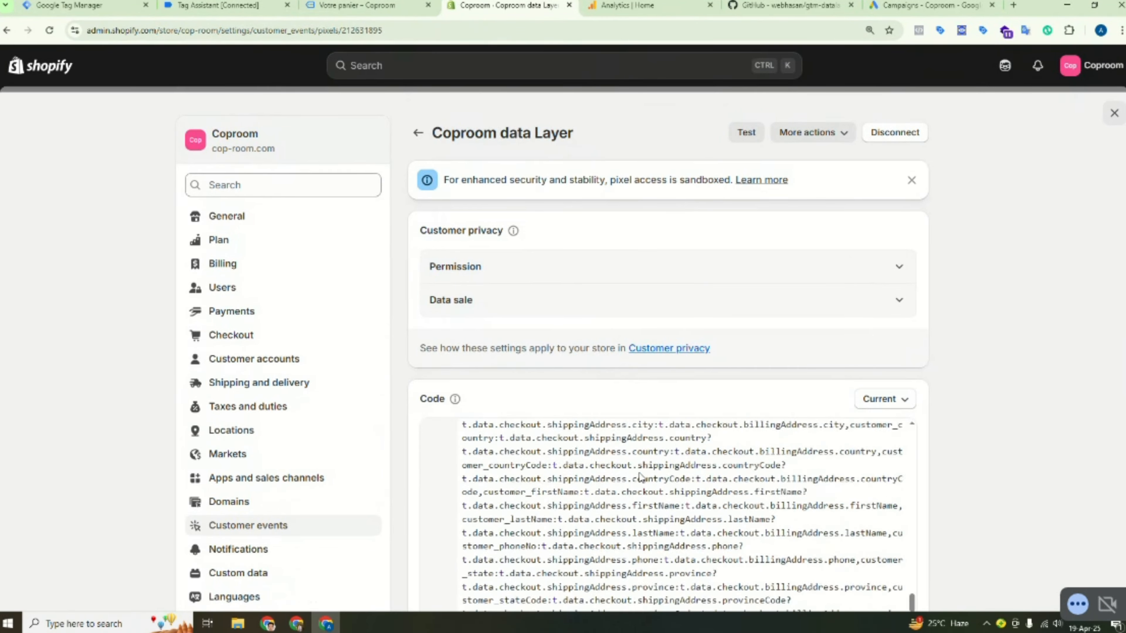
{"action": "scroll", "coordinate": [640, 476], "scroll_direction": "up", "scroll_amount": 15}
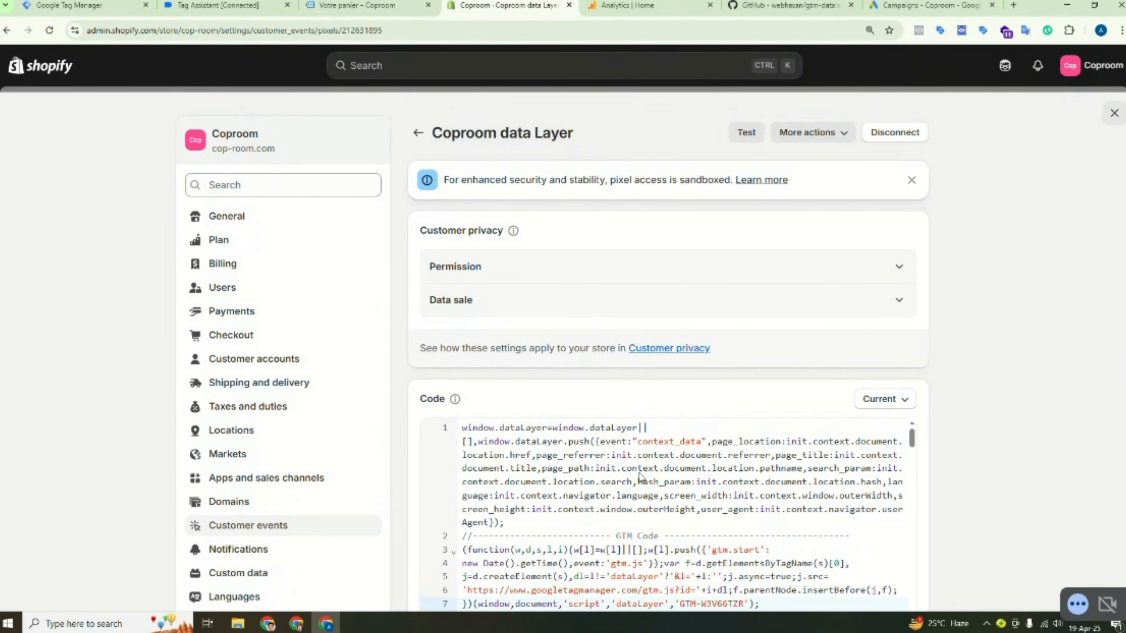
{"action": "left_click", "coordinate": [1114, 115]}
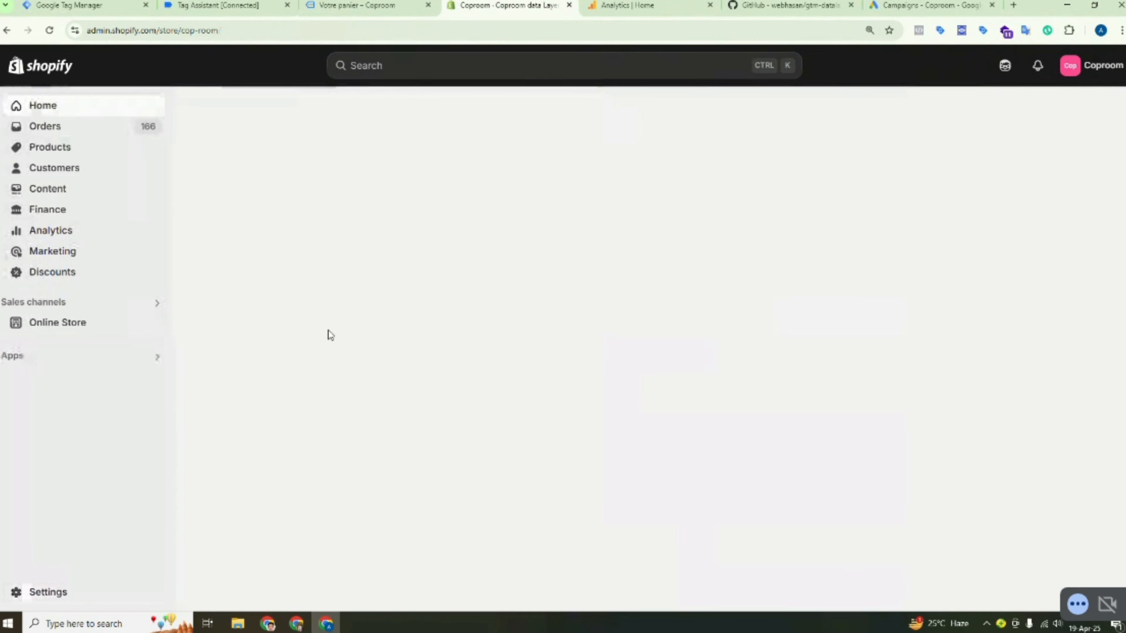
- Return to Tag Assistant and look through the recorded cart and product page events
{"action": "left_click", "coordinate": [206, 6]}
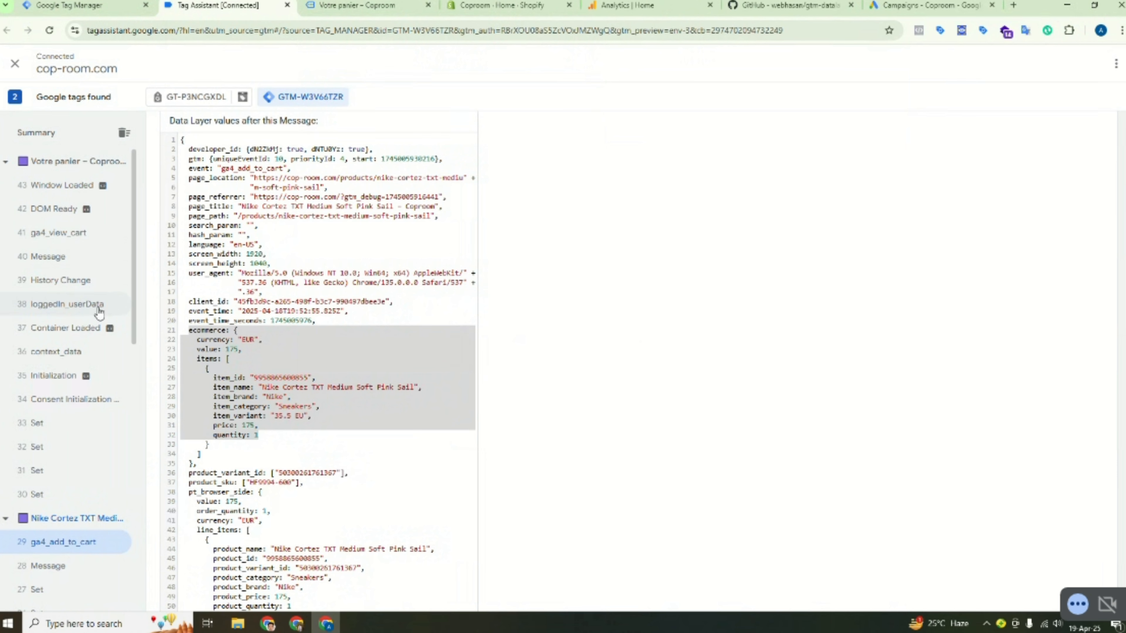
{"action": "scroll", "coordinate": [97, 337], "scroll_direction": "down", "scroll_amount": 5}
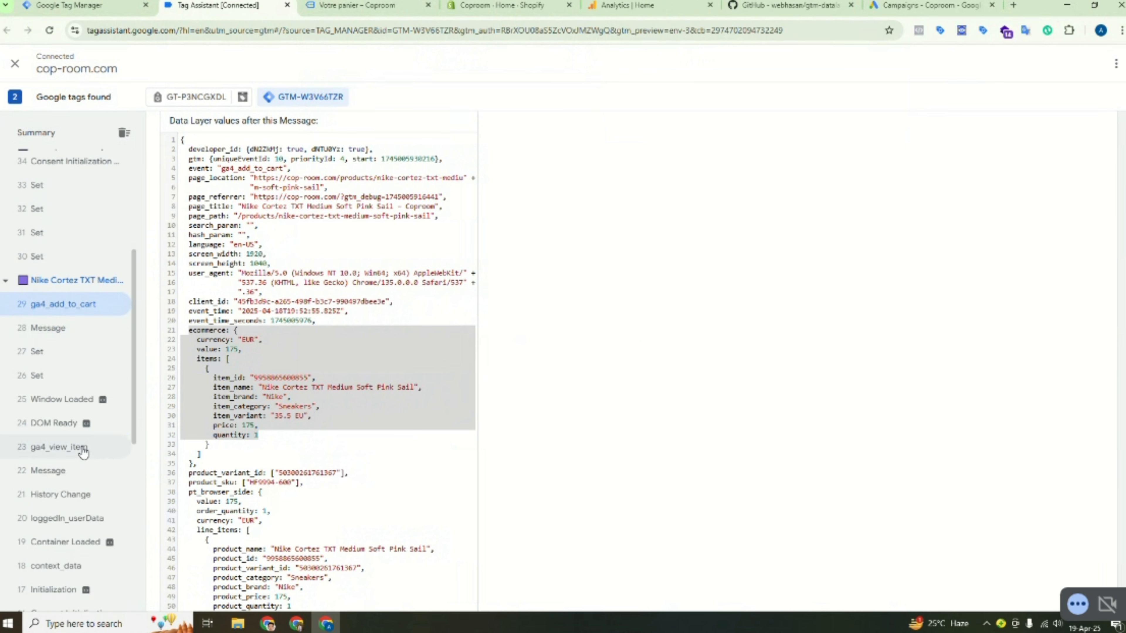
- Switch to the store's cart page and proceed to checkout with the Nike Cortez TXT Medium Soft Pink Sail
{"action": "scroll", "coordinate": [93, 353], "scroll_direction": "up", "scroll_amount": 5}
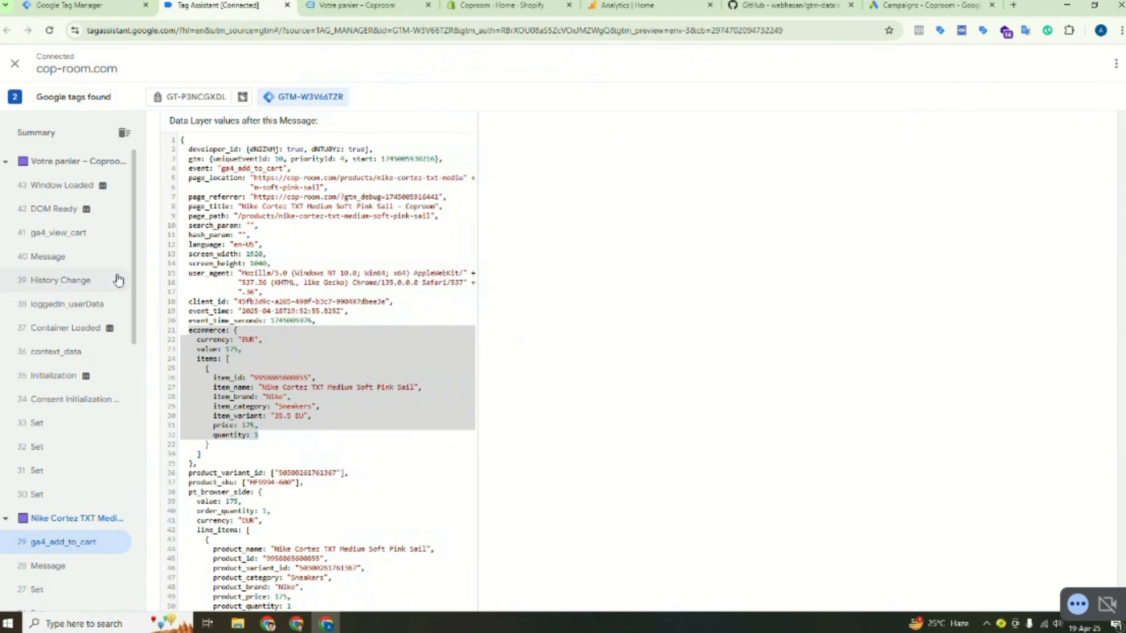
{"action": "mouse_move", "coordinate": [99, 176]}
{"action": "left_click", "coordinate": [355, 6]}
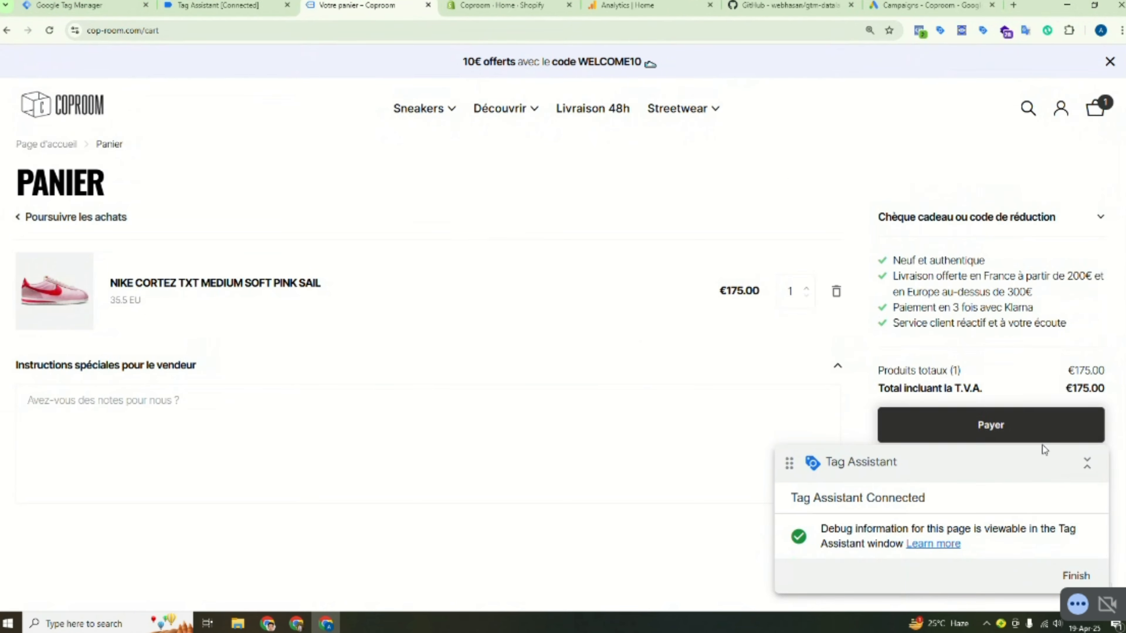
{"action": "left_click_drag", "start_coordinate": [1065, 469], "coordinate": [355, 549]}
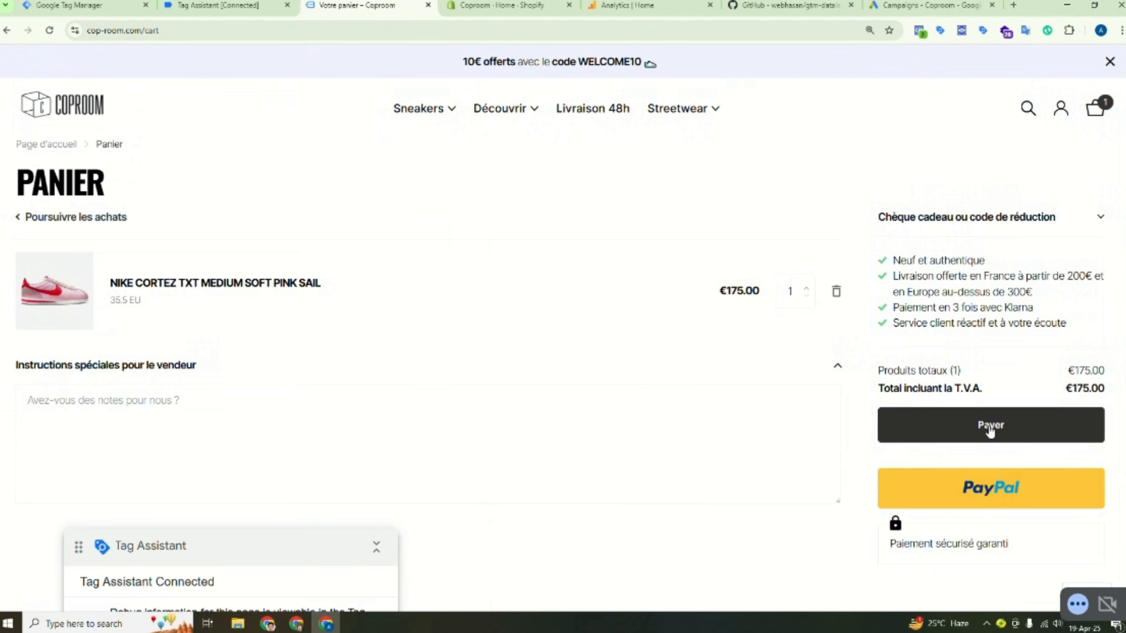
{"action": "left_click", "coordinate": [988, 493]}
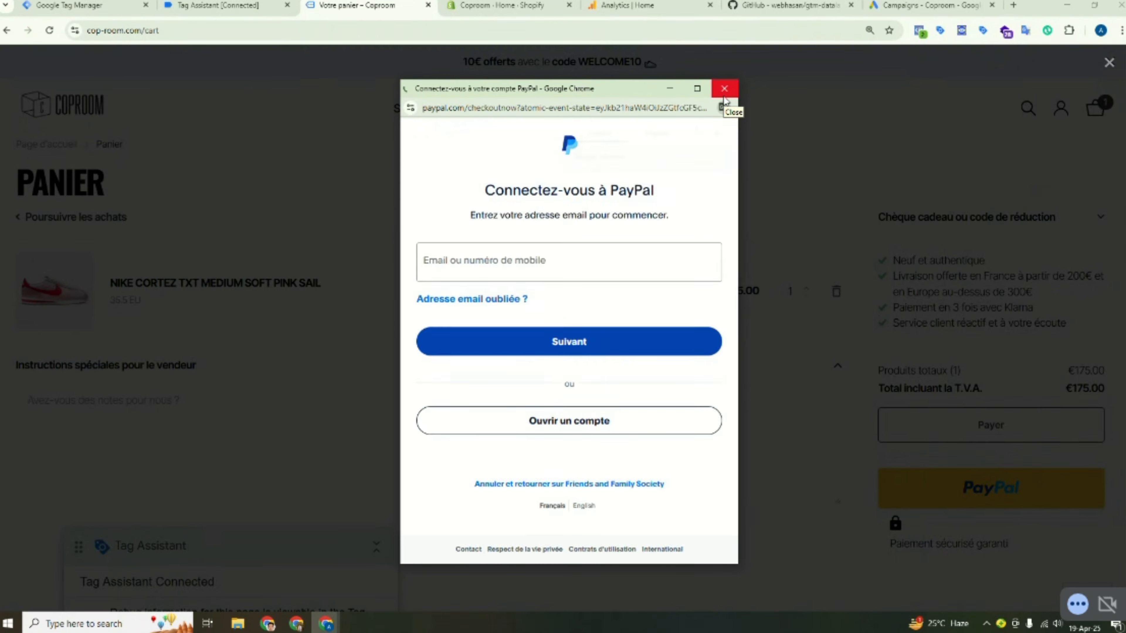
{"action": "left_click", "coordinate": [724, 91]}
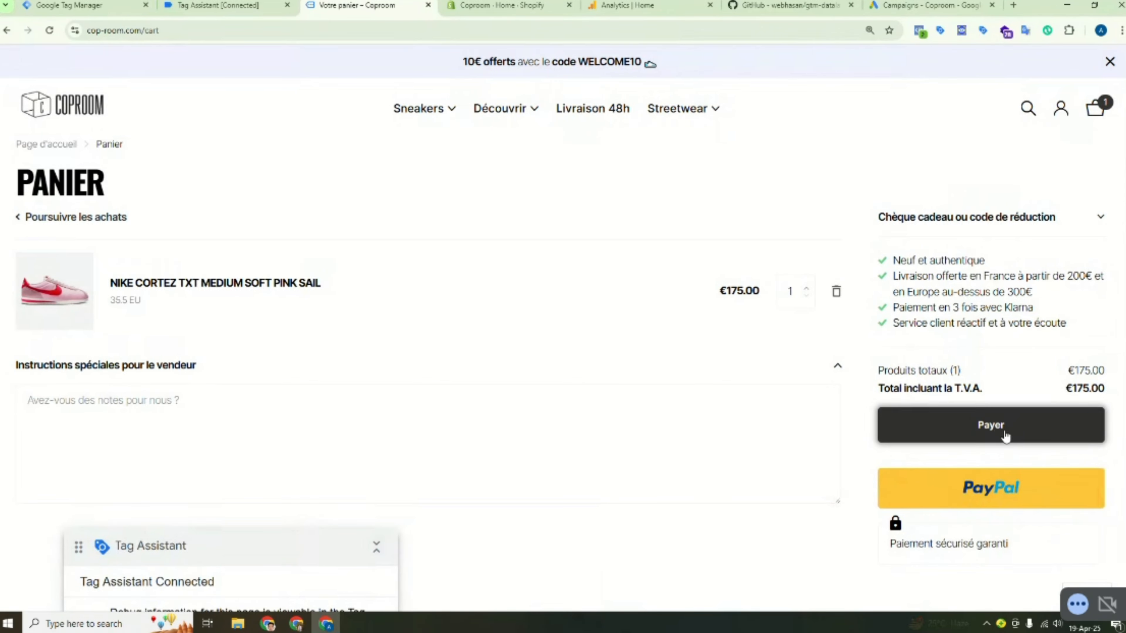
{"action": "left_click", "coordinate": [996, 430]}
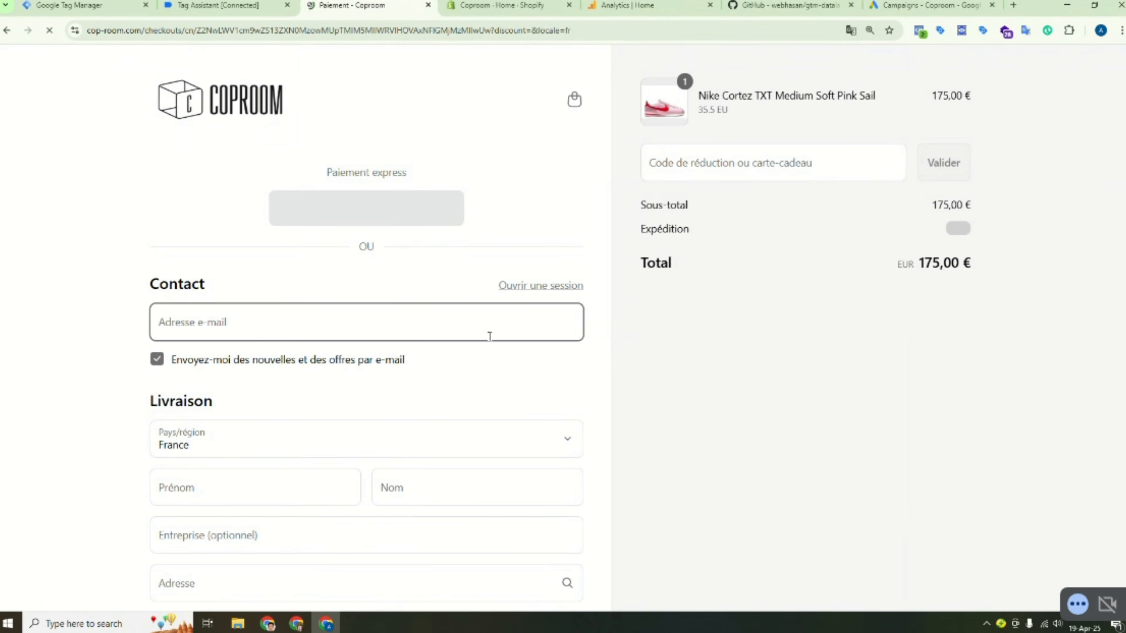
- Look over the checkout form, switch to Tag Assistant and inspect the ecommerce block of the ga4_begin_checkout event
{"action": "scroll", "coordinate": [491, 342], "scroll_direction": "down", "scroll_amount": 1}
{"action": "scroll", "coordinate": [492, 342], "scroll_direction": "down", "scroll_amount": 2}
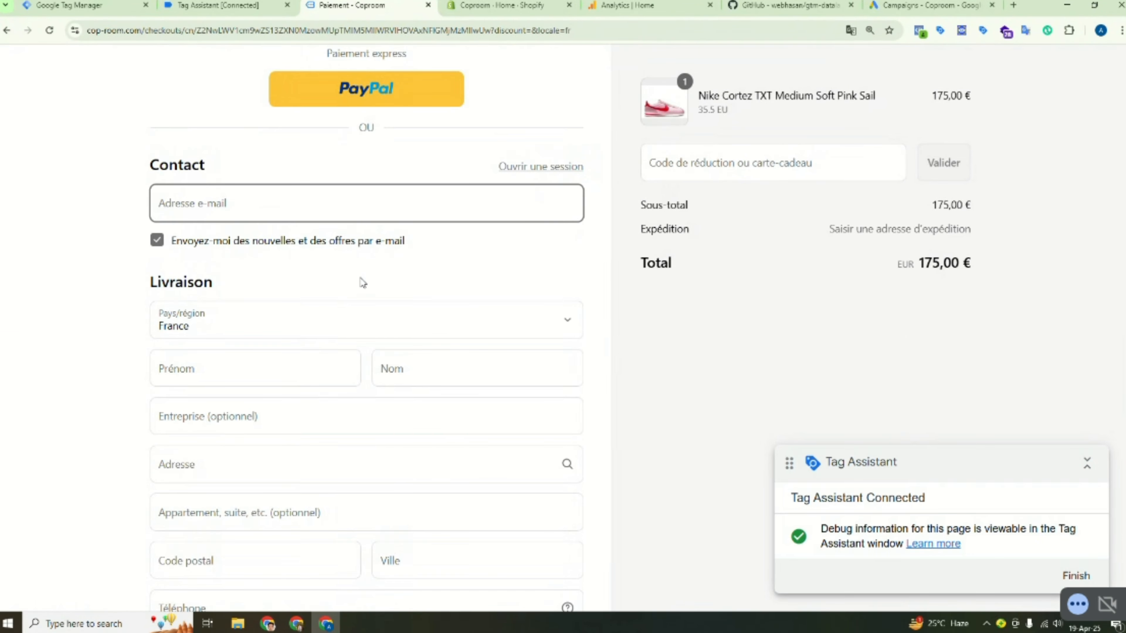
{"action": "scroll", "coordinate": [362, 282], "scroll_direction": "down", "scroll_amount": 1}
{"action": "scroll", "coordinate": [363, 283], "scroll_direction": "down", "scroll_amount": 4}
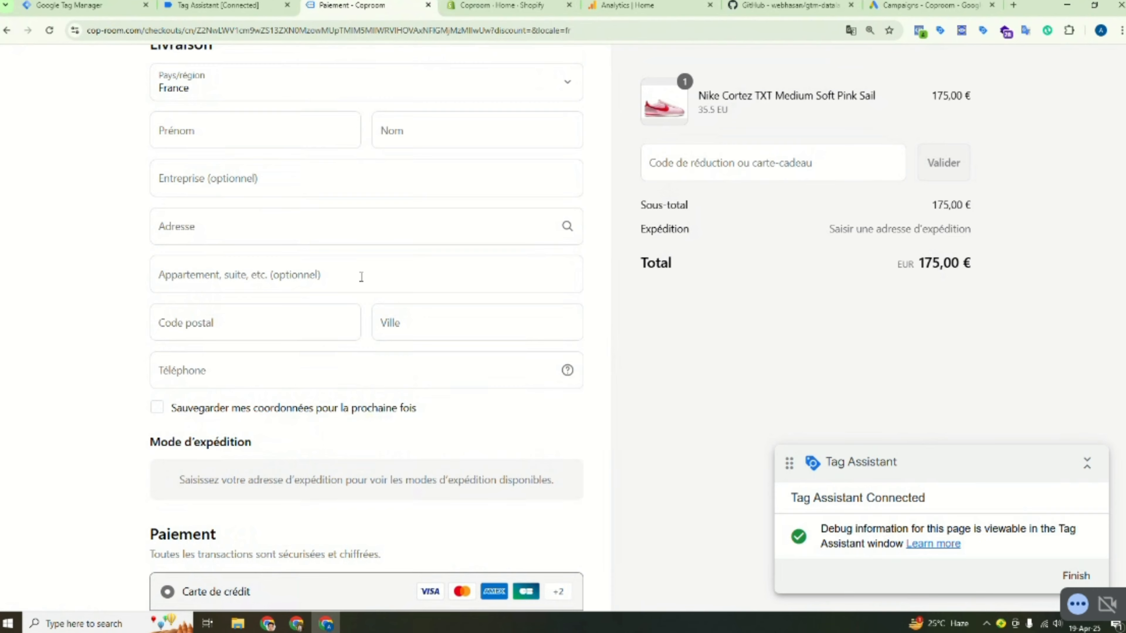
{"action": "scroll", "coordinate": [361, 277], "scroll_direction": "up", "scroll_amount": 7}
{"action": "left_click", "coordinate": [220, 7]}
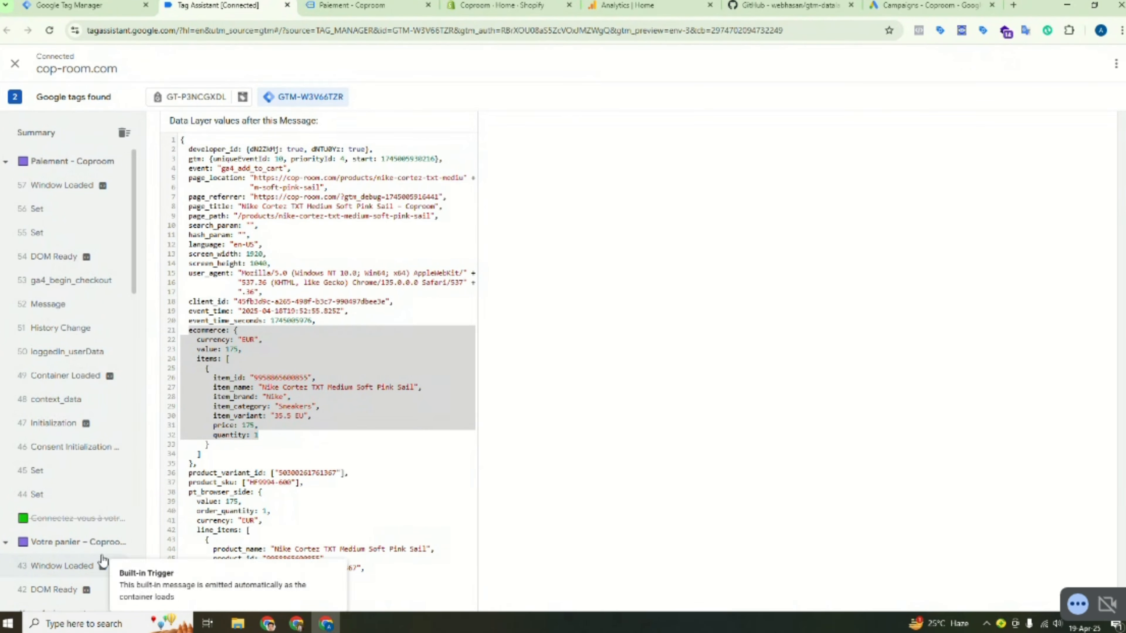
{"action": "left_click", "coordinate": [58, 288]}
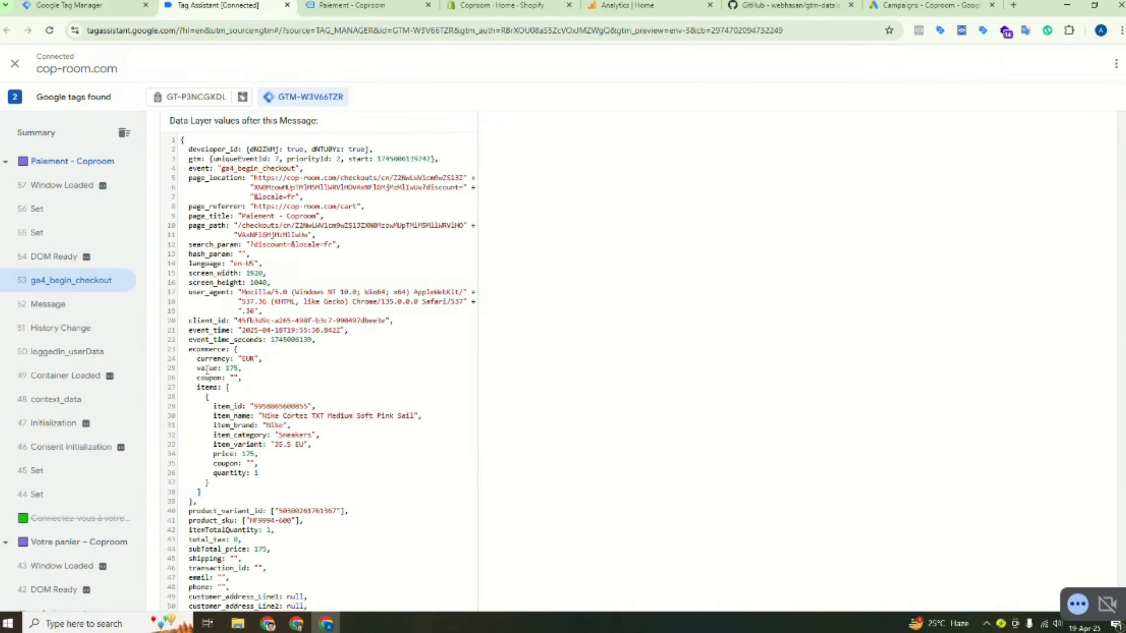
{"action": "left_click_drag", "start_coordinate": [263, 415], "coordinate": [276, 483]}
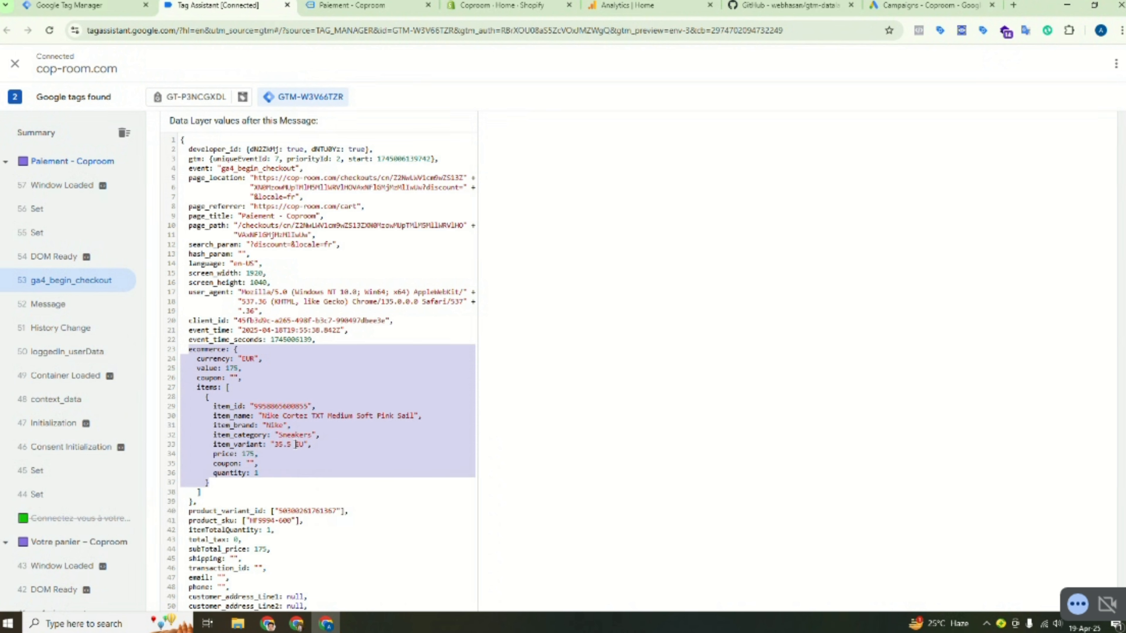
- Zoom the Tag Assistant page to 125% and review the enlarged data layer values of the ga4_begin_checkout event
{"action": "left_click", "coordinate": [368, 5]}
{"action": "left_click", "coordinate": [213, 5]}
{"action": "left_click", "coordinate": [1120, 30]}
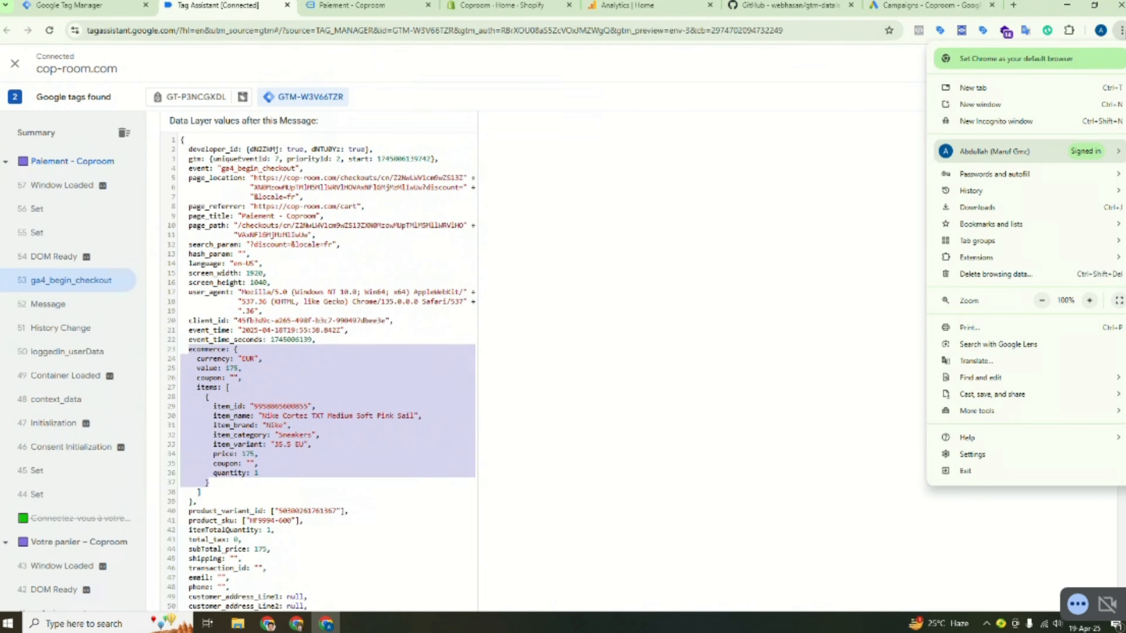
{"action": "left_click", "coordinate": [322, 9]}
{"action": "left_click", "coordinate": [218, 8]}
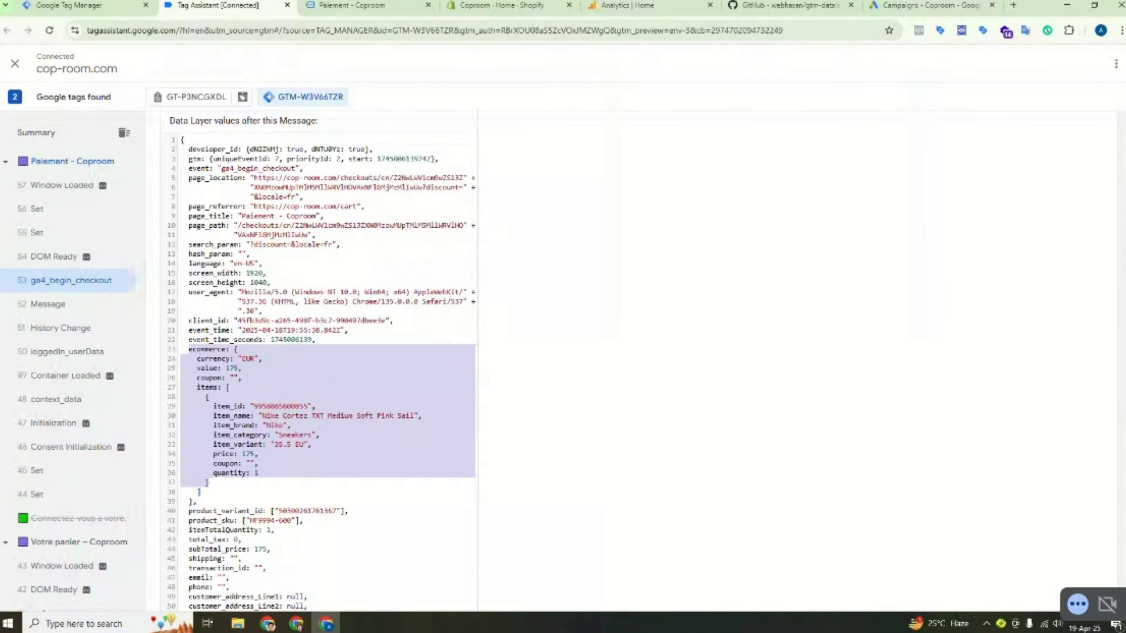
{"action": "left_click", "coordinate": [1117, 64]}
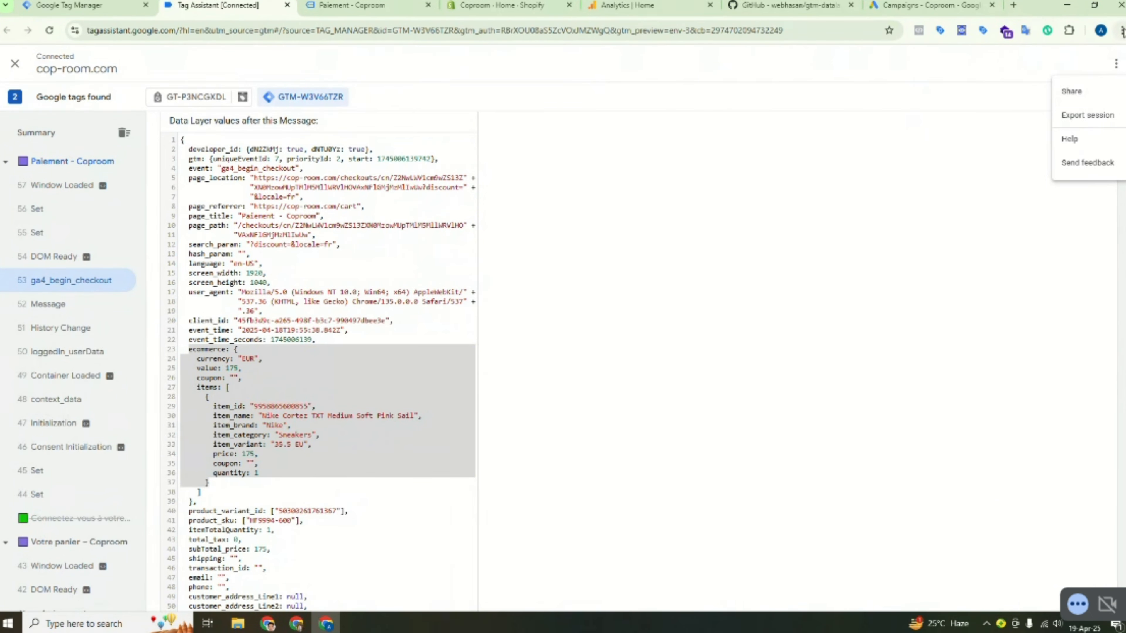
{"action": "left_click", "coordinate": [1120, 30]}
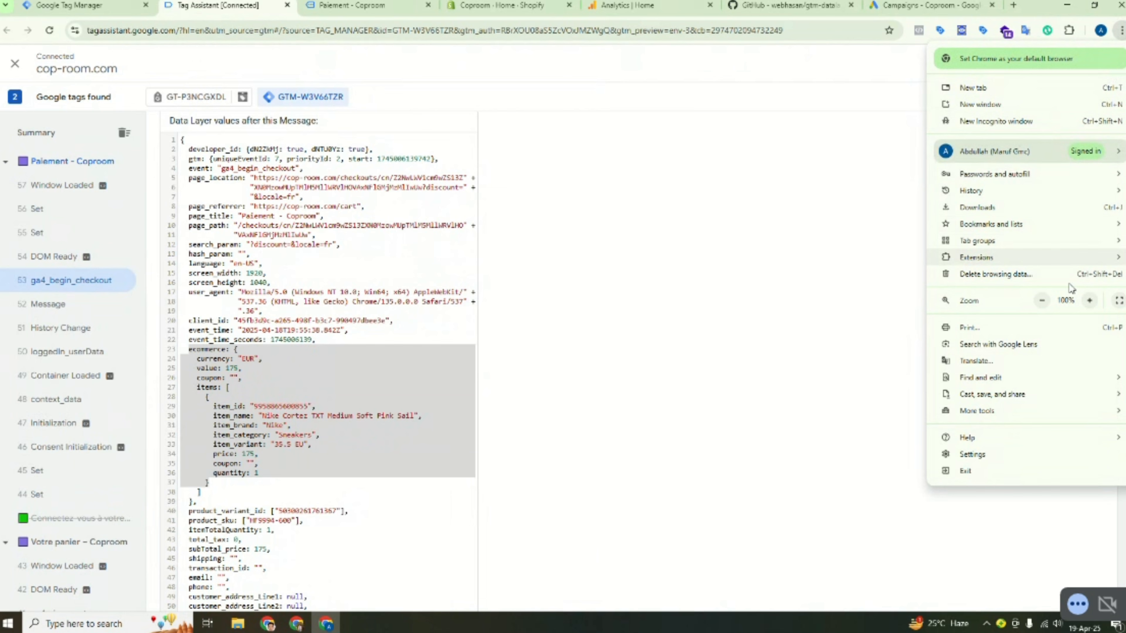
{"action": "left_click", "coordinate": [1090, 301]}
{"action": "left_click", "coordinate": [1090, 300]}
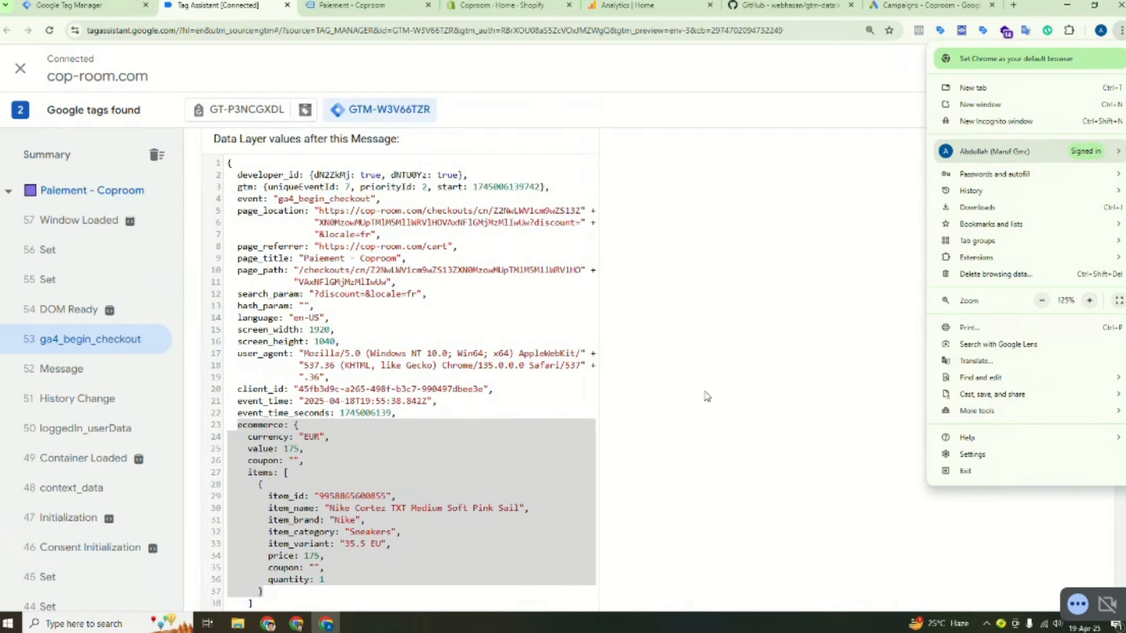
{"action": "left_click", "coordinate": [366, 406]}
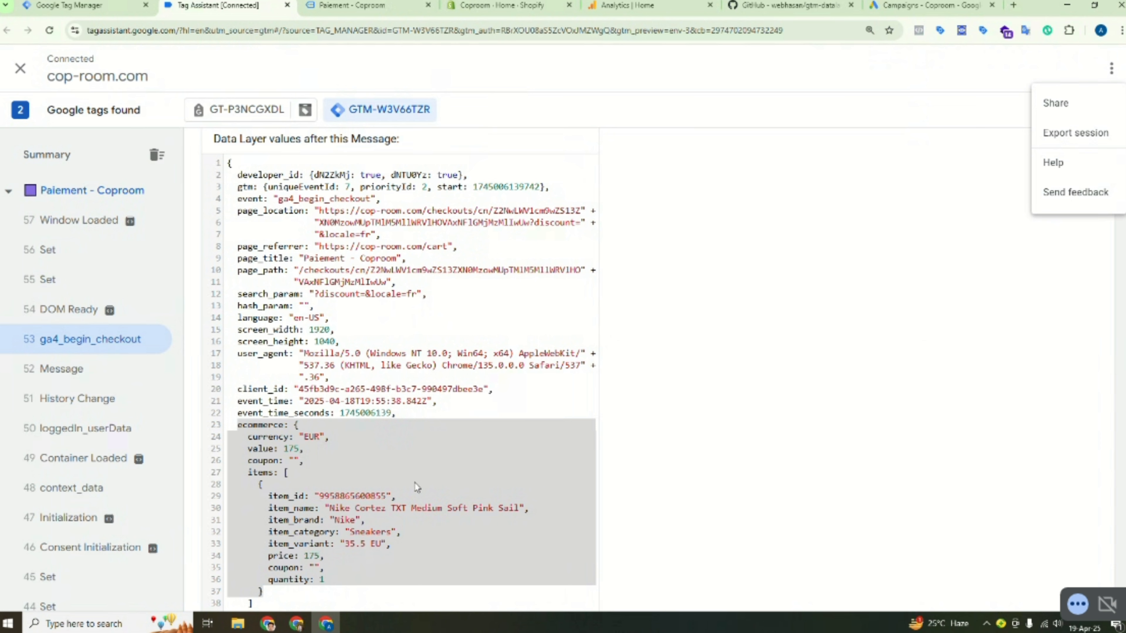
{"action": "left_click", "coordinate": [1044, 289]}
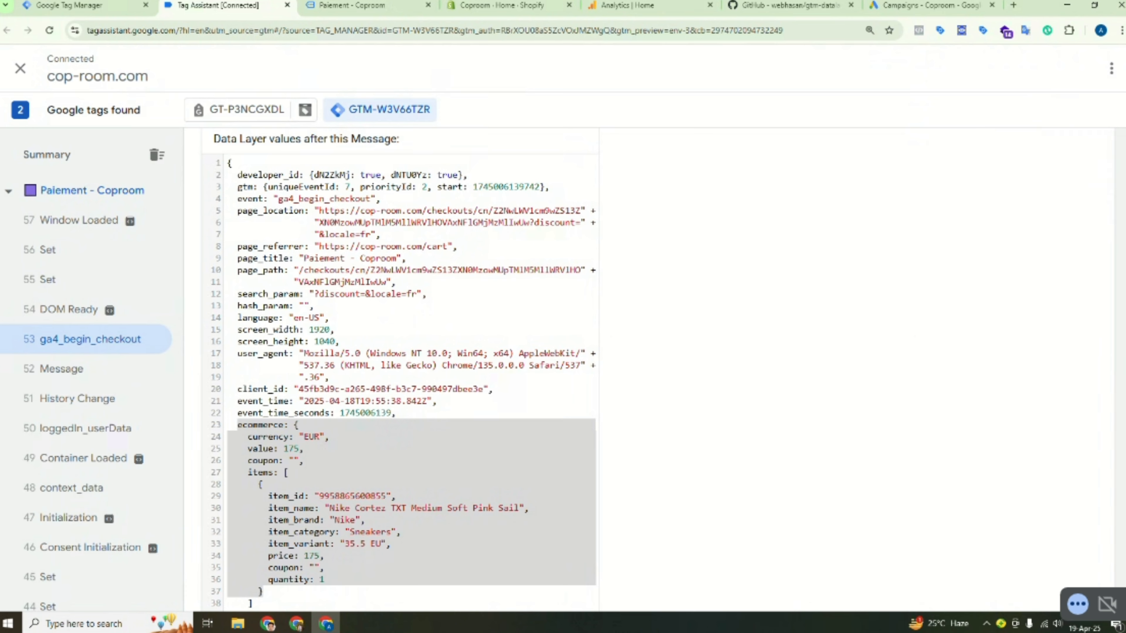
{"action": "scroll", "coordinate": [399, 368], "scroll_direction": "down", "scroll_amount": 1}
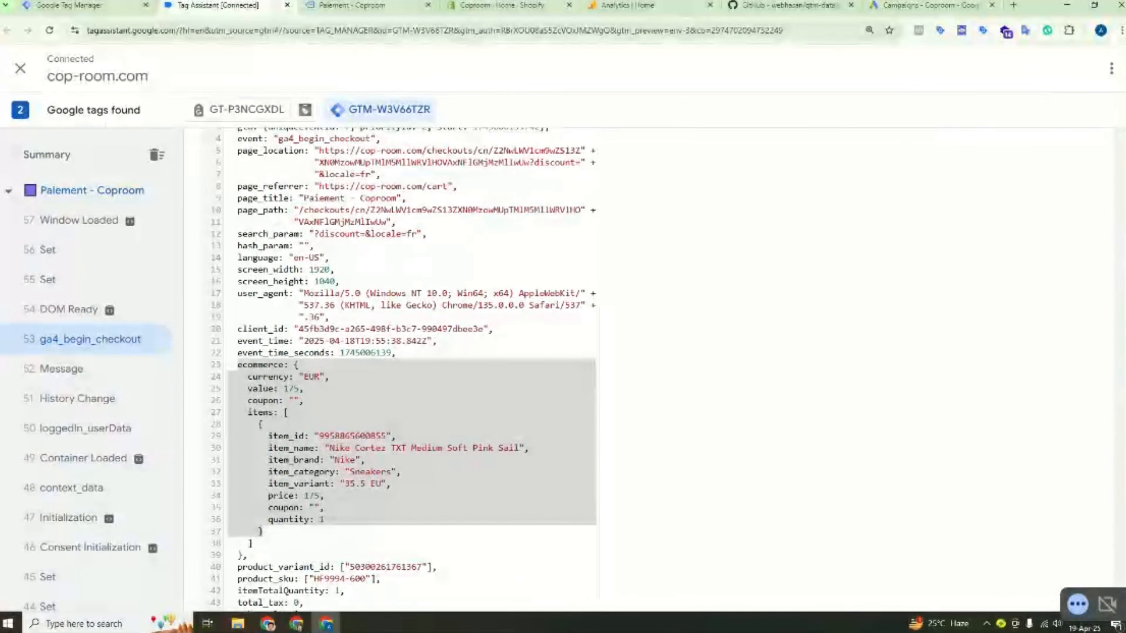
{"action": "scroll", "coordinate": [399, 368], "scroll_direction": "up", "scroll_amount": 1}
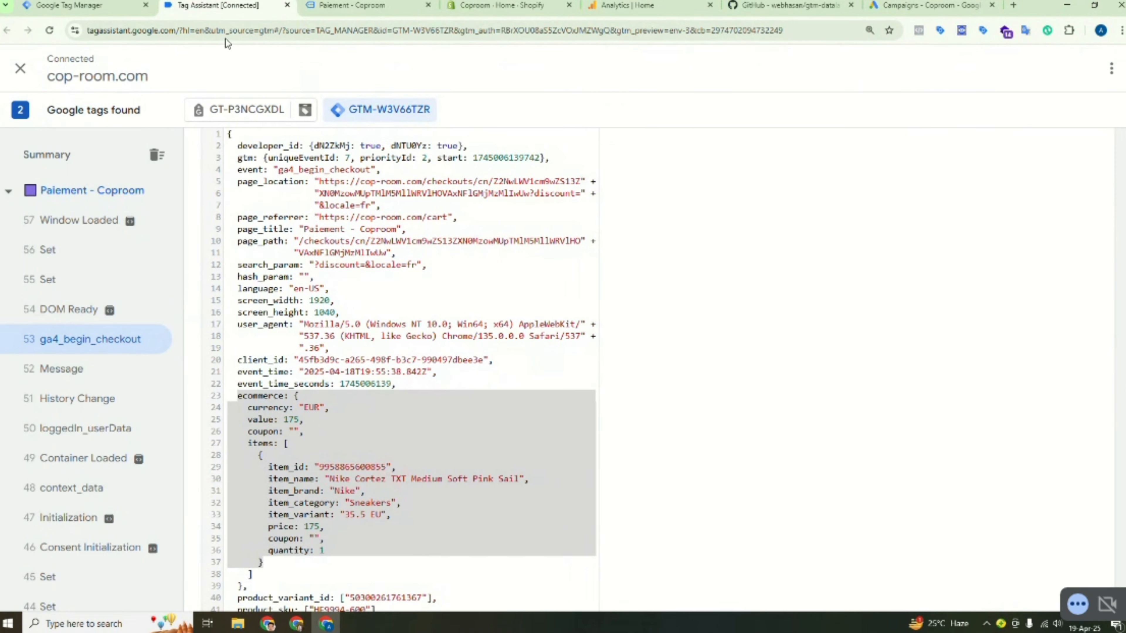
- Go back from checkout to the store's home page and open the Nike Cortez Baroque Brown product from Best Sellers
{"action": "left_click", "coordinate": [374, 8]}
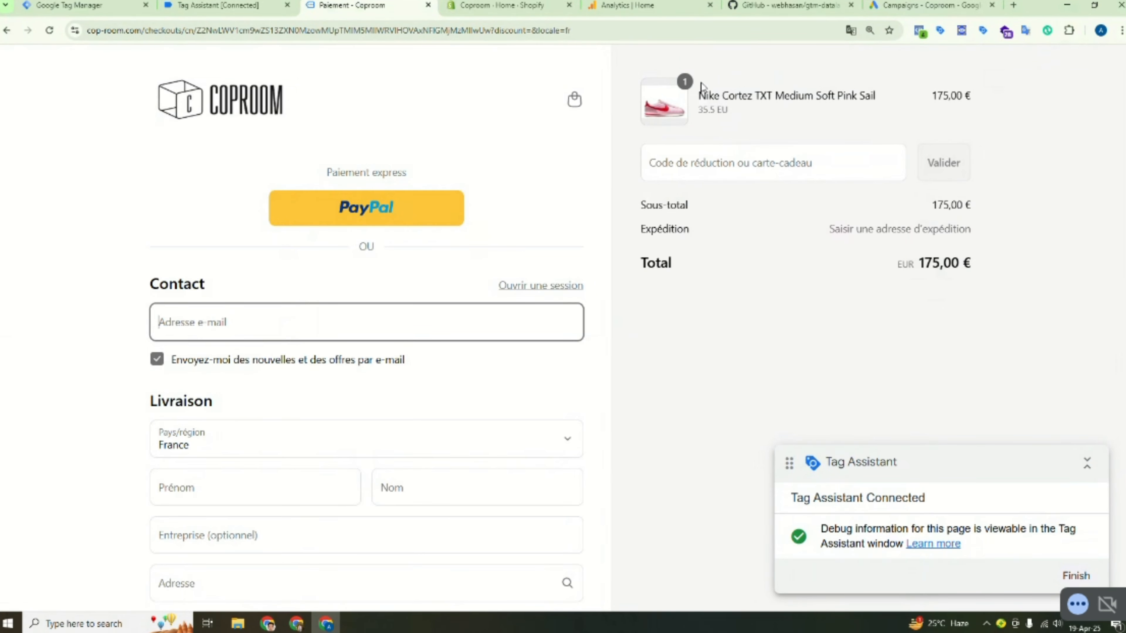
{"action": "left_click", "coordinate": [231, 98]}
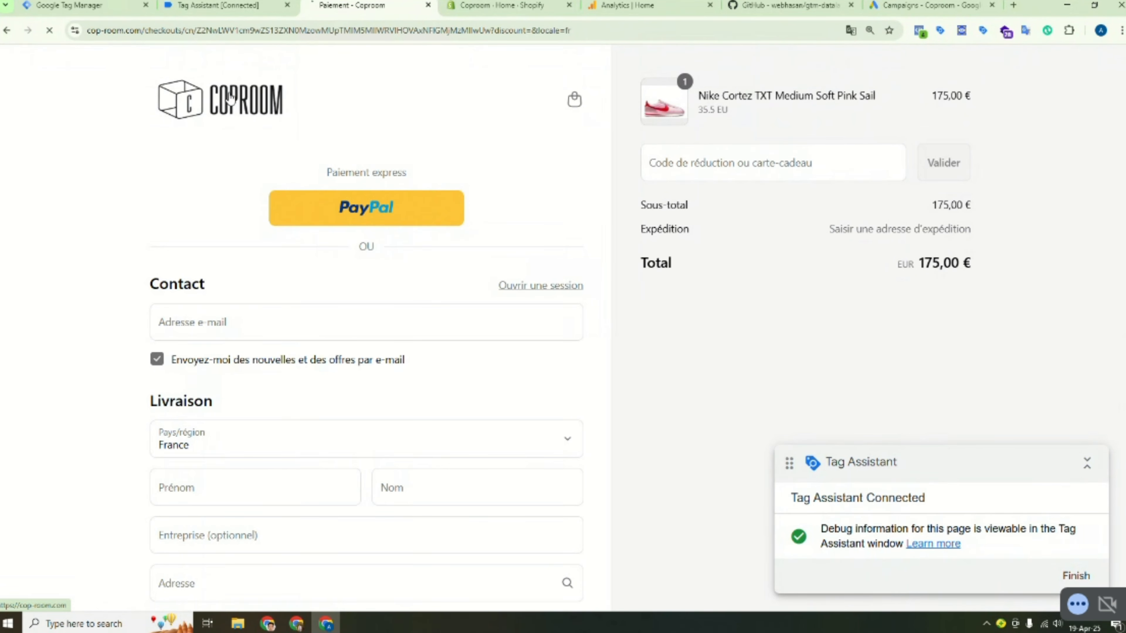
{"action": "scroll", "coordinate": [641, 352], "scroll_direction": "down", "scroll_amount": 6}
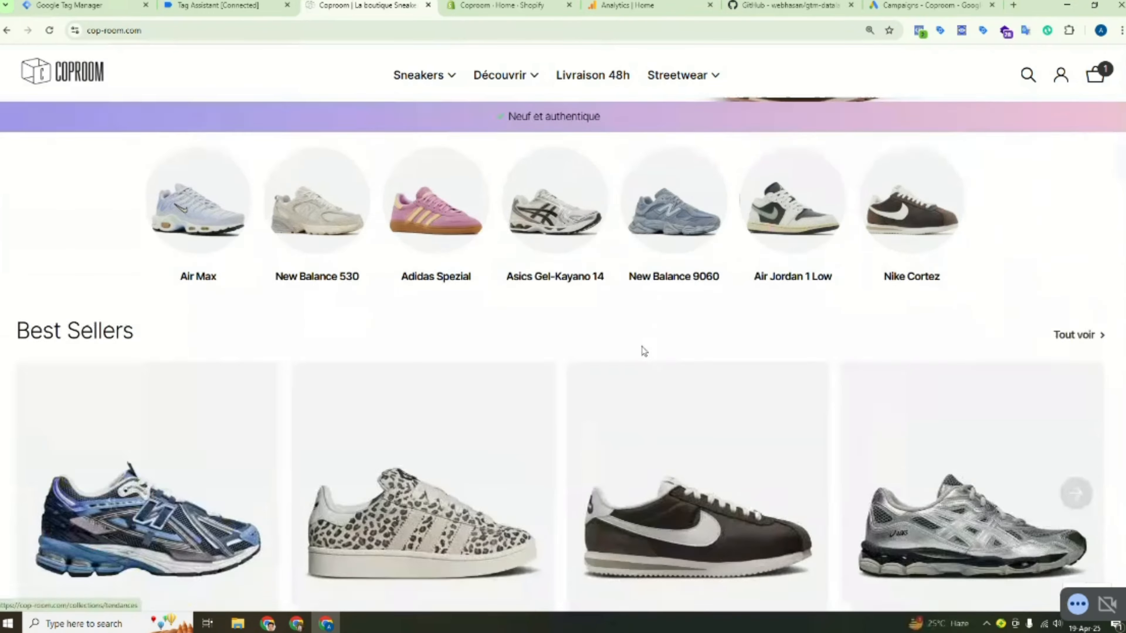
{"action": "scroll", "coordinate": [661, 486], "scroll_direction": "down", "scroll_amount": 4}
{"action": "left_click", "coordinate": [670, 333]}
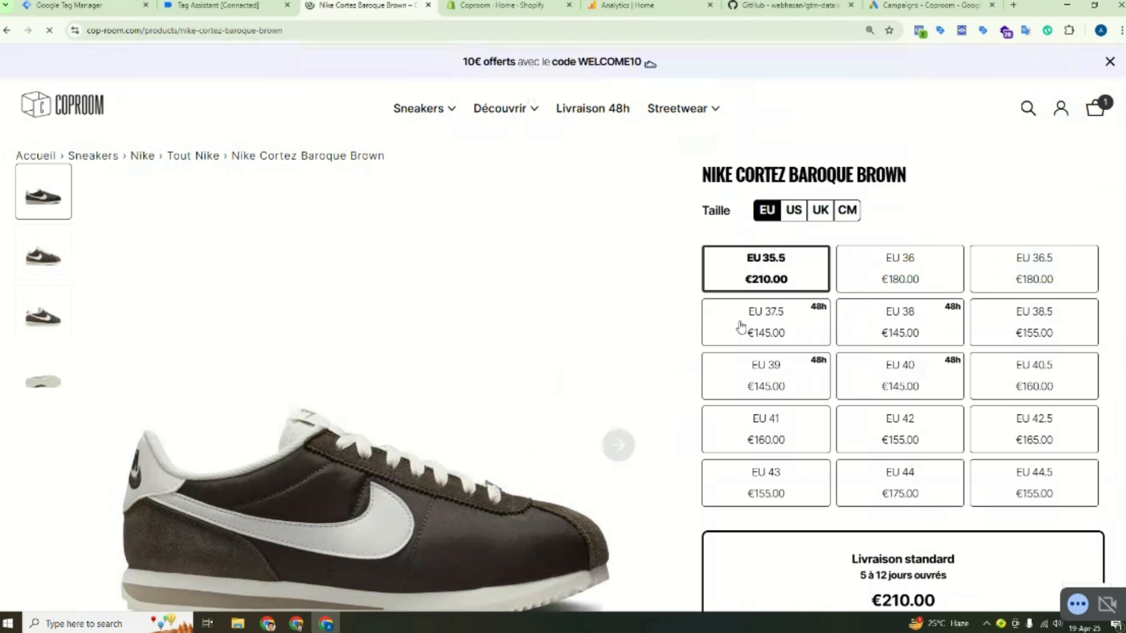
- Add the Nike Cortez Baroque Brown in size EU 35.5 with standard delivery to the cart
{"action": "scroll", "coordinate": [742, 328], "scroll_direction": "down", "scroll_amount": 2}
{"action": "scroll", "coordinate": [743, 332], "scroll_direction": "down", "scroll_amount": 5}
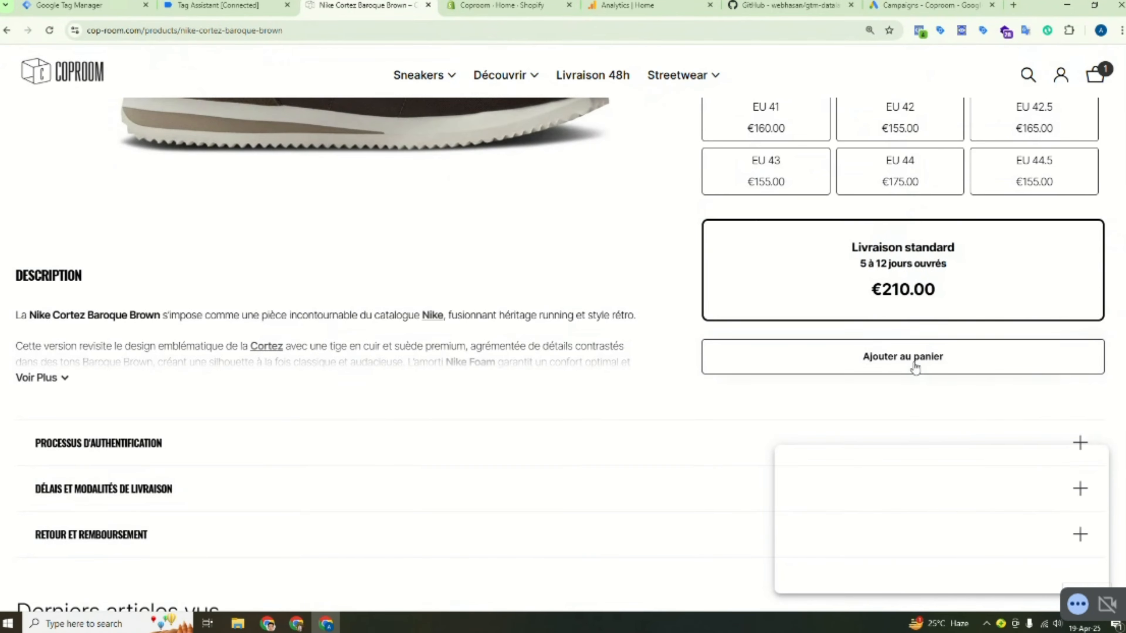
{"action": "left_click", "coordinate": [867, 343]}
{"action": "left_click", "coordinate": [900, 358]}
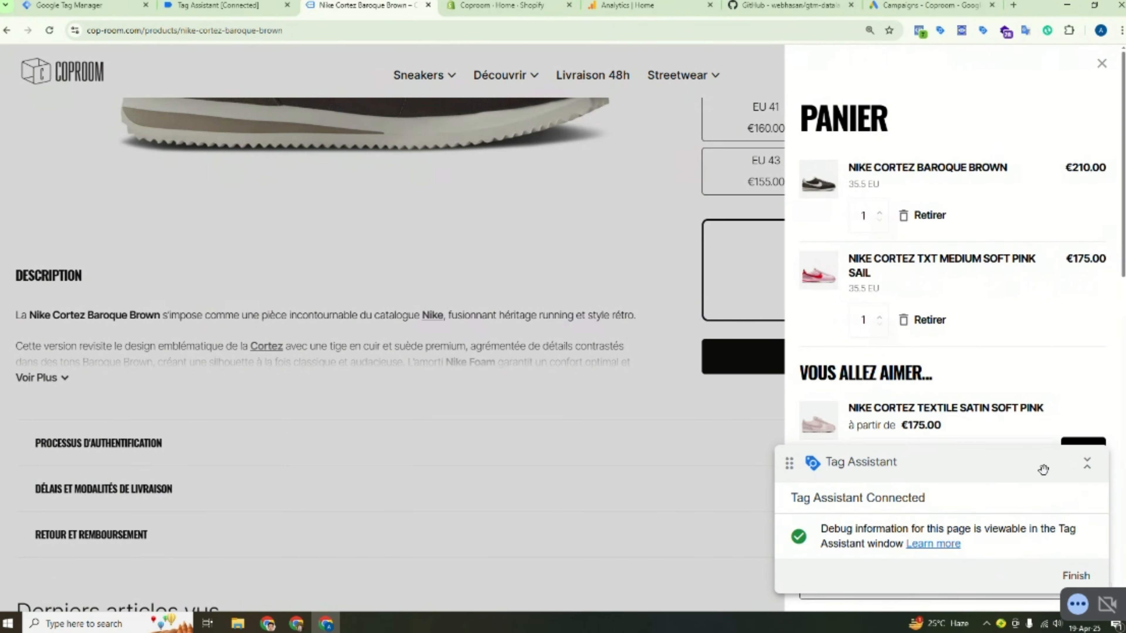
- Review the cart contents and proceed to checkout with both pairs of sneakers
{"action": "scroll", "coordinate": [956, 435], "scroll_direction": "down", "scroll_amount": 5}
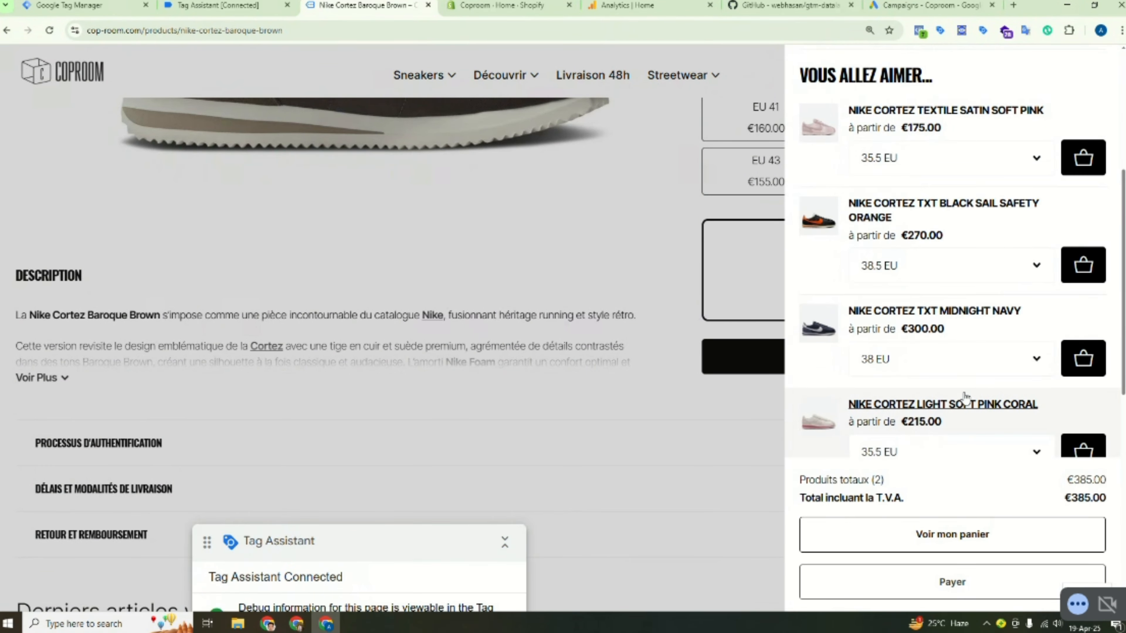
{"action": "scroll", "coordinate": [964, 390], "scroll_direction": "up", "scroll_amount": 5}
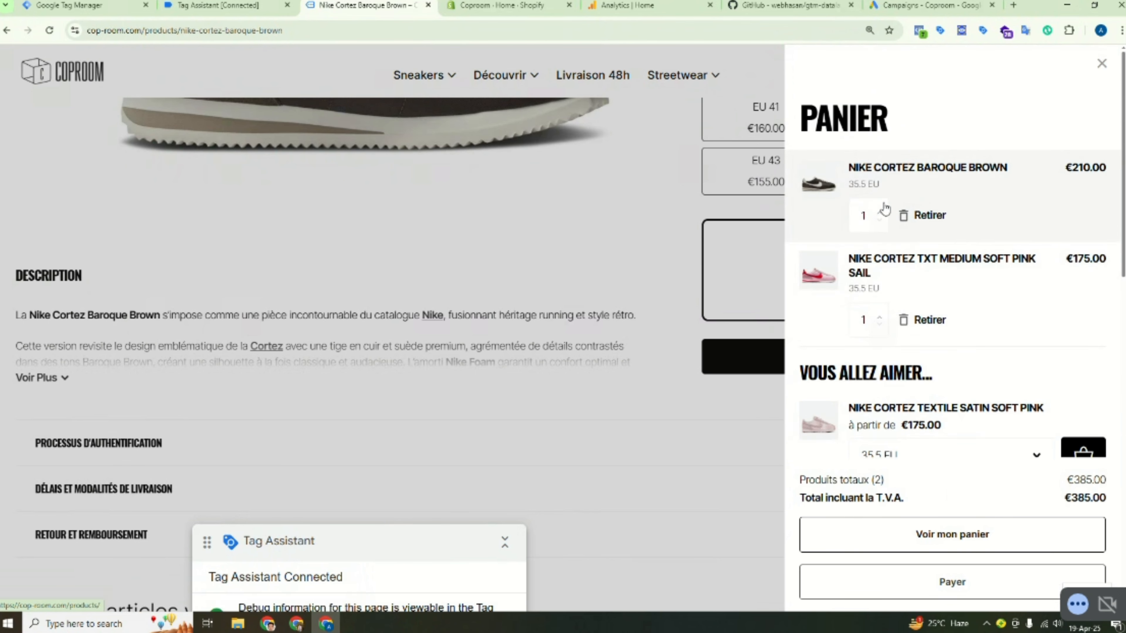
{"action": "left_click", "coordinate": [959, 579]}
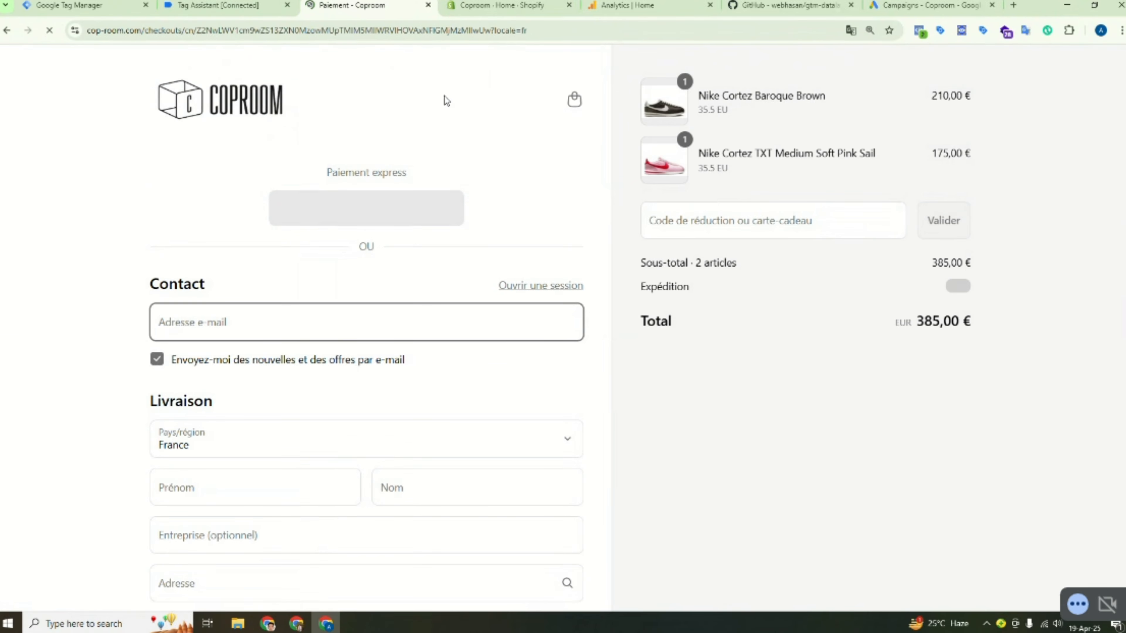
- In Tag Assistant, open the newest ga4_begin_checkout event and check both item prices against the ecommerce value
{"action": "left_click", "coordinate": [233, 6]}
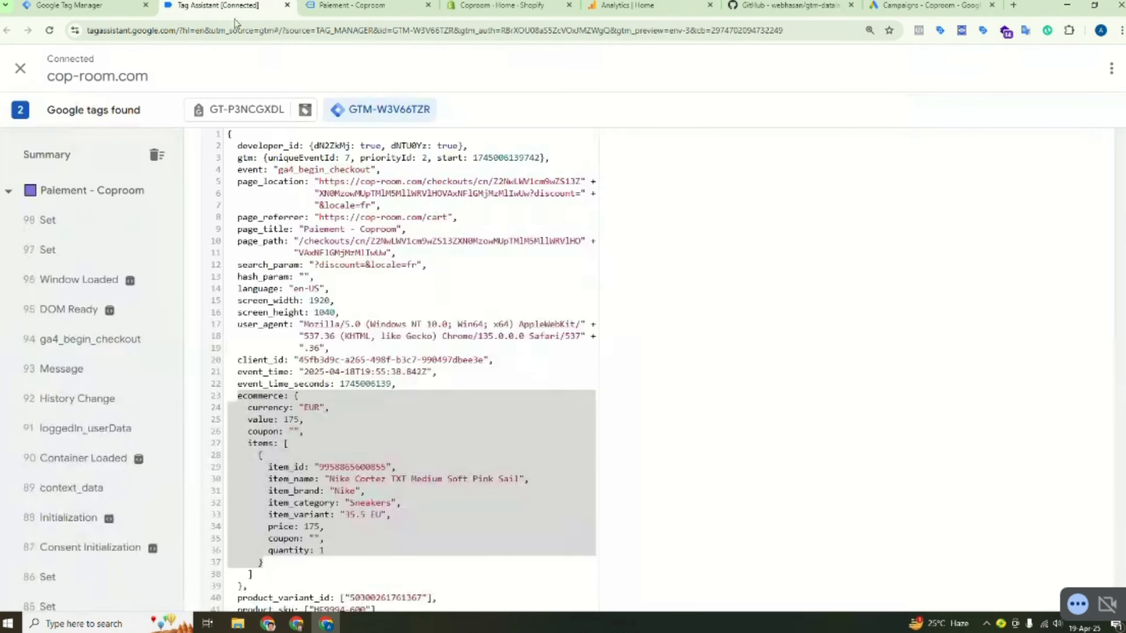
{"action": "left_click", "coordinate": [84, 344]}
{"action": "scroll", "coordinate": [496, 420], "scroll_direction": "down", "scroll_amount": 3}
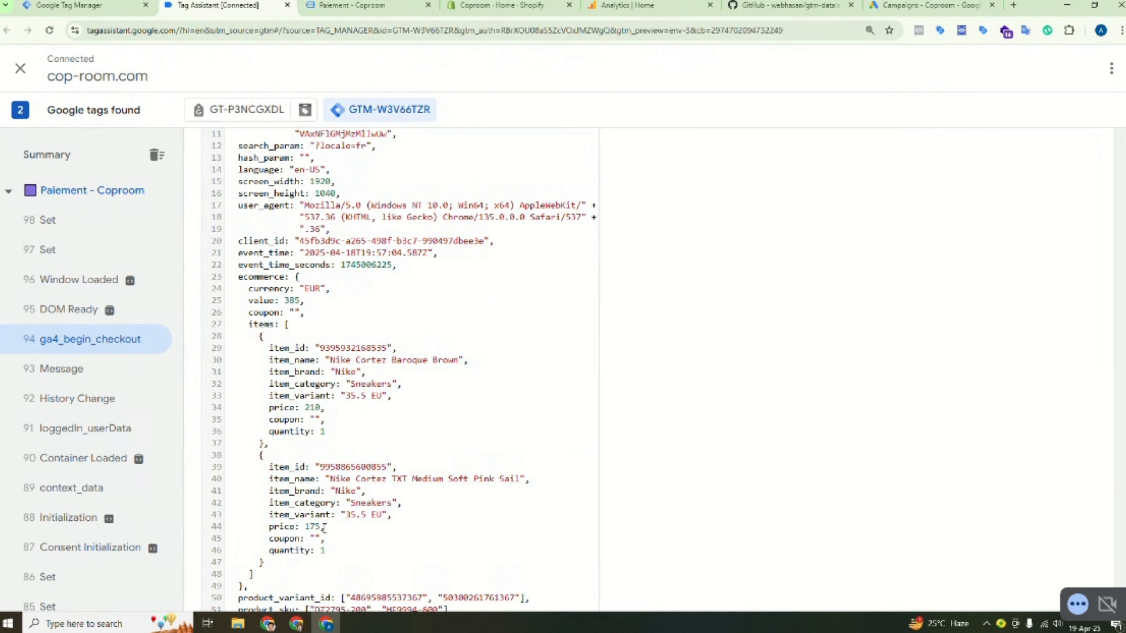
{"action": "left_click_drag", "start_coordinate": [324, 528], "coordinate": [297, 526]}
{"action": "left_click_drag", "start_coordinate": [326, 408], "coordinate": [308, 410]}
{"action": "left_click_drag", "start_coordinate": [304, 301], "coordinate": [285, 300]}
- Postpone the EEA consent settings notice on the Google Analytics home page, and return to the cop-room.com workspace in Tag Manager
{"action": "left_click", "coordinate": [74, 11]}
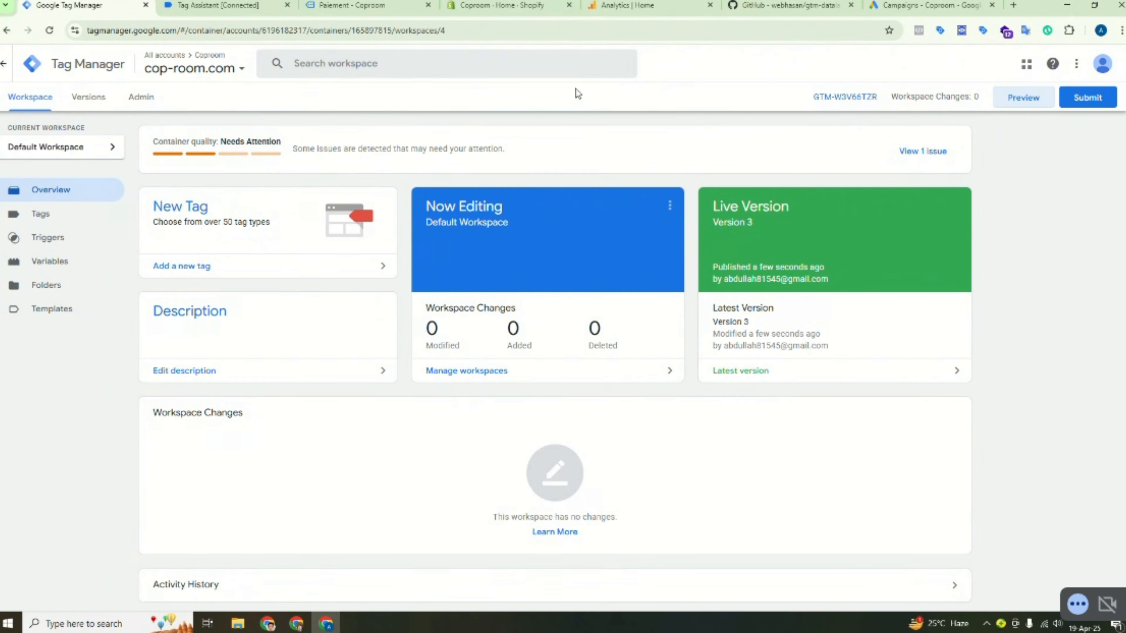
{"action": "left_click", "coordinate": [615, 8]}
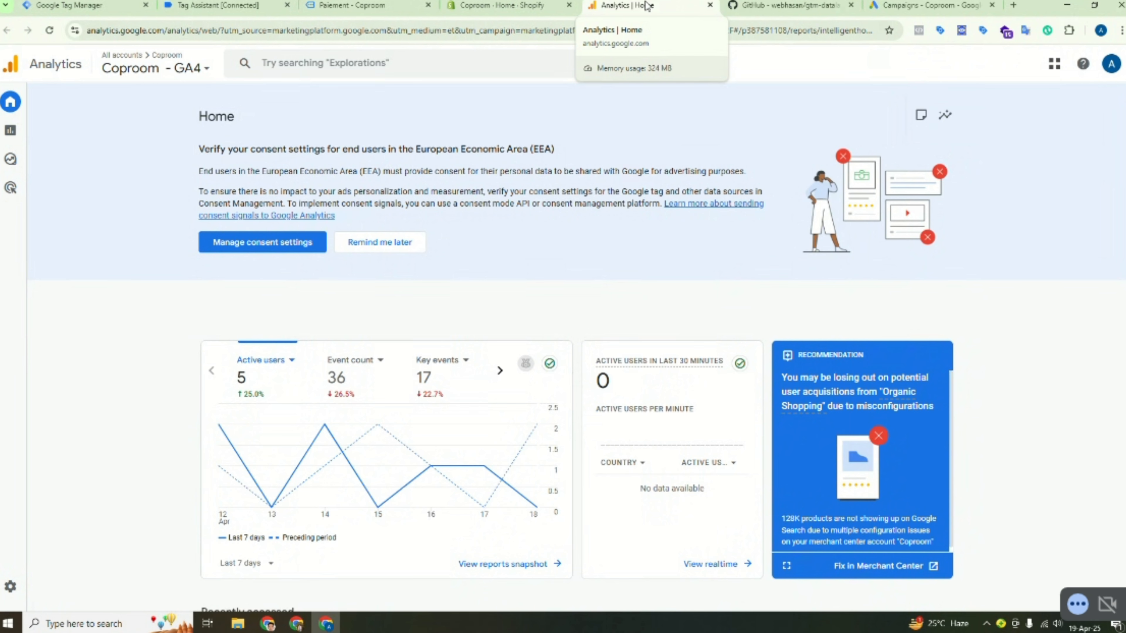
{"action": "left_click", "coordinate": [362, 247]}
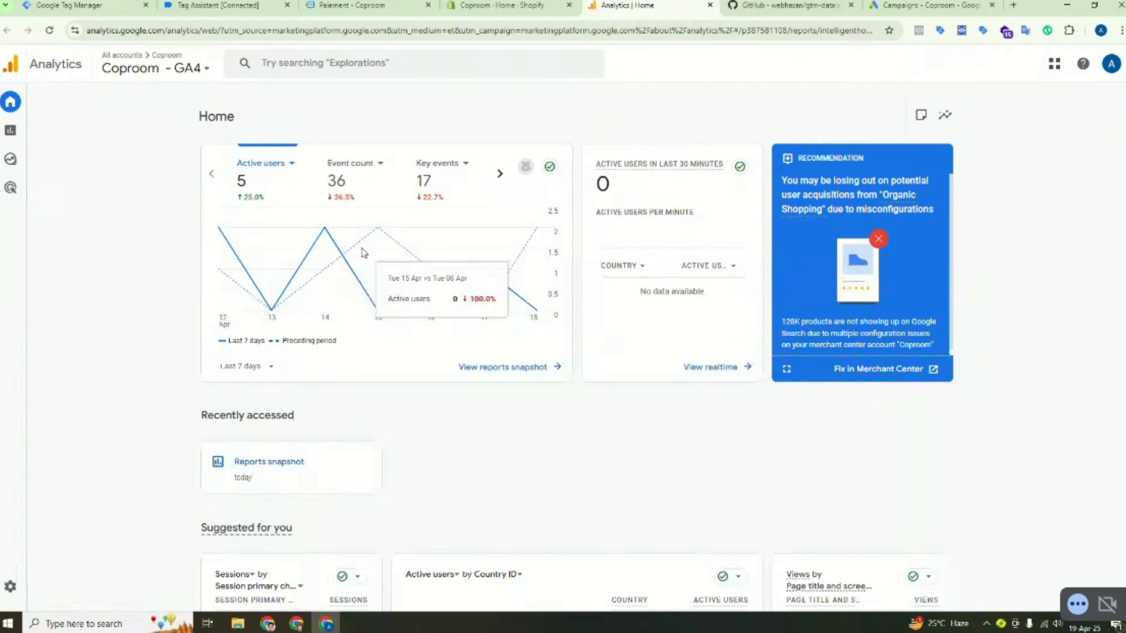
{"action": "left_click", "coordinate": [83, 6]}
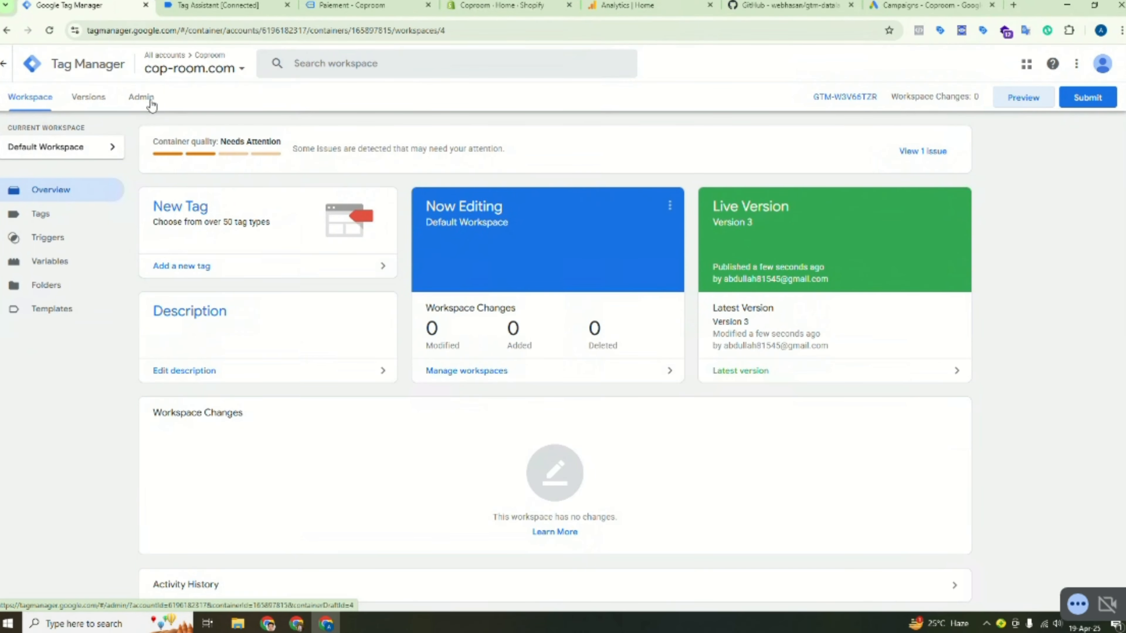
- Switch to Google Analytics and open the Admin settings for the Coproom - GA4 property
{"action": "left_click", "coordinate": [142, 97]}
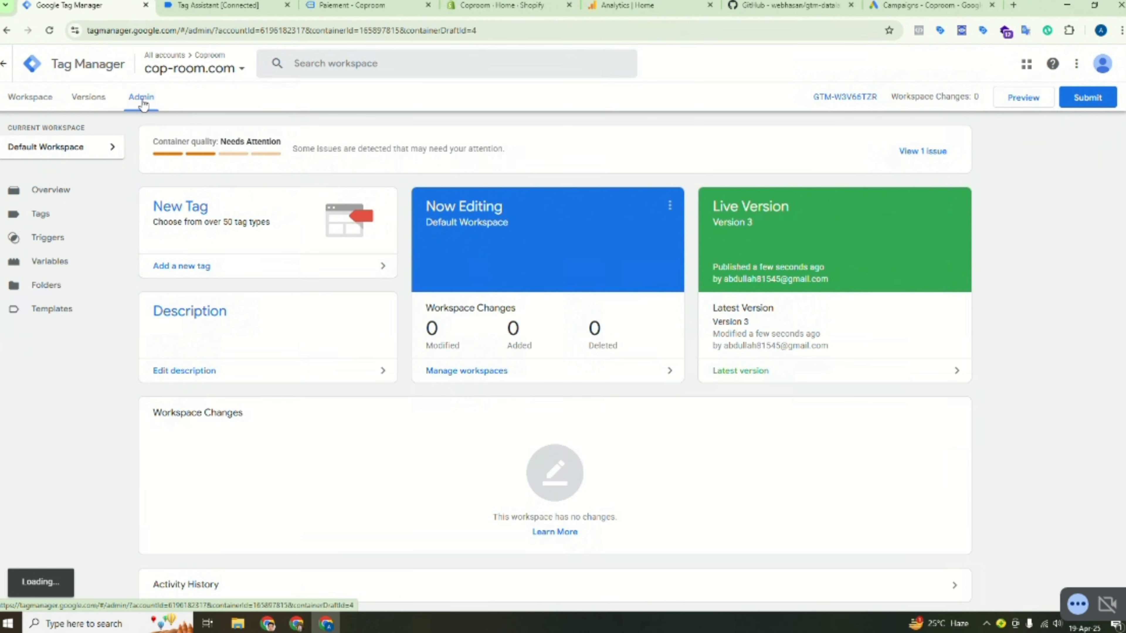
{"action": "key", "text": "ctrl+5"}
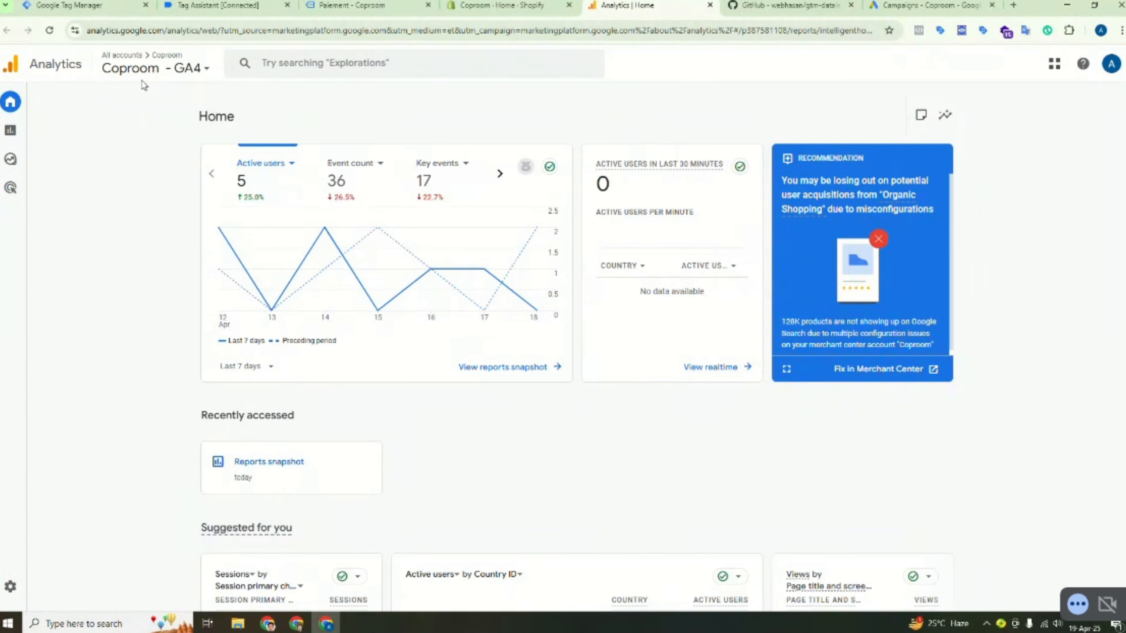
{"action": "left_click", "coordinate": [146, 68]}
{"action": "left_click", "coordinate": [135, 71]}
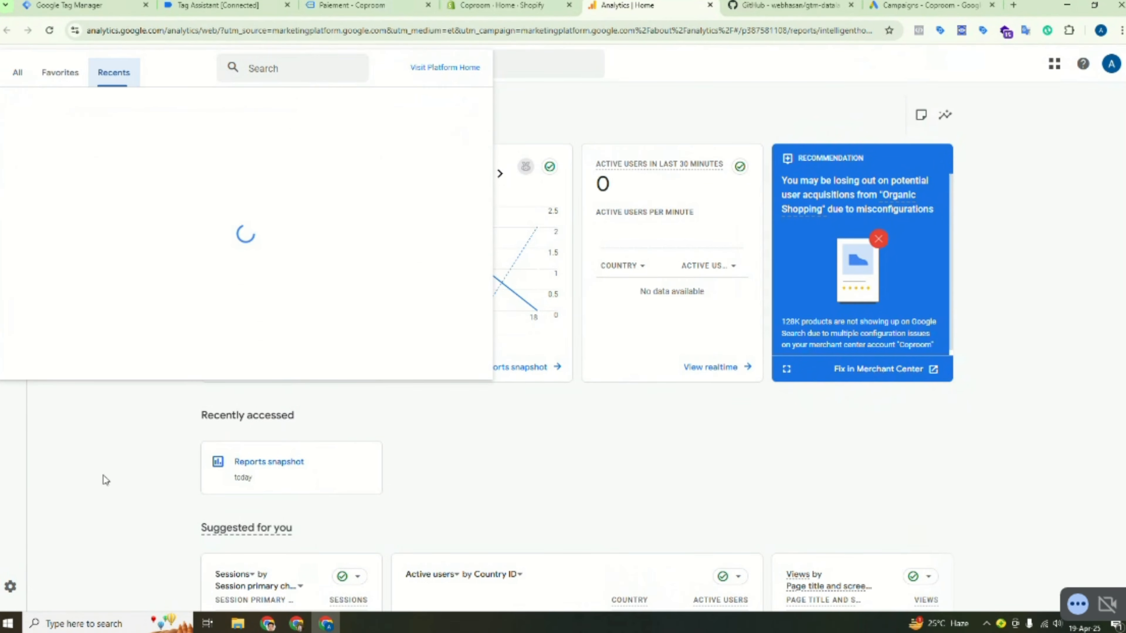
{"action": "left_click", "coordinate": [12, 589]}
{"action": "left_click", "coordinate": [13, 588]}
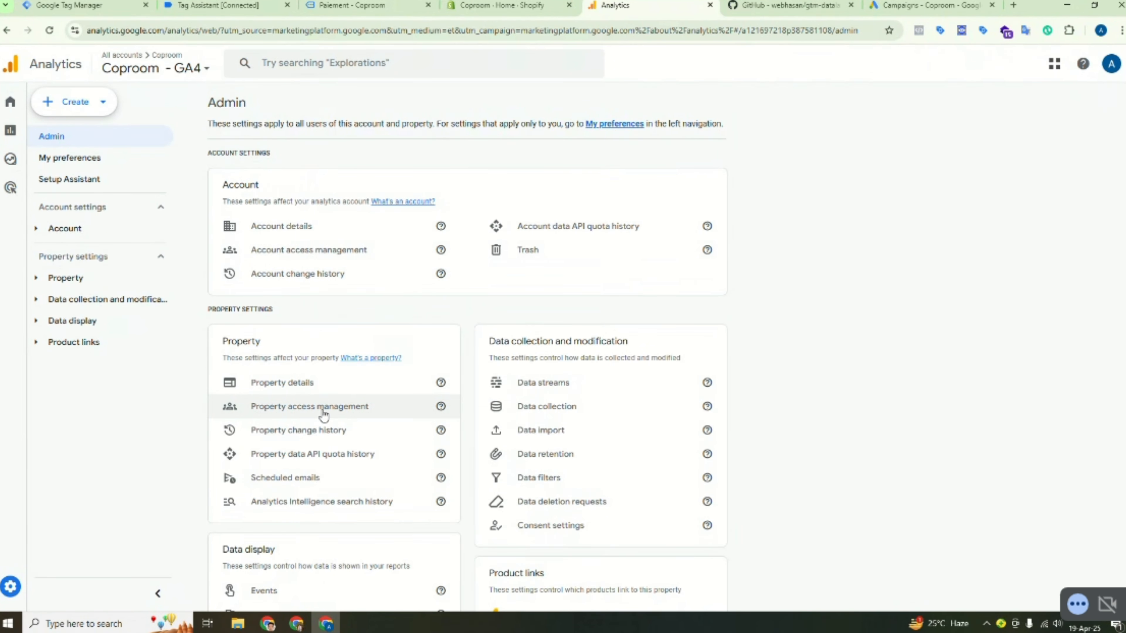
- Open the Coproom - GA4 web data stream and copy its measurement ID
{"action": "left_click", "coordinate": [1121, 30]}
{"action": "left_click", "coordinate": [1088, 300]}
{"action": "left_click", "coordinate": [1089, 300]}
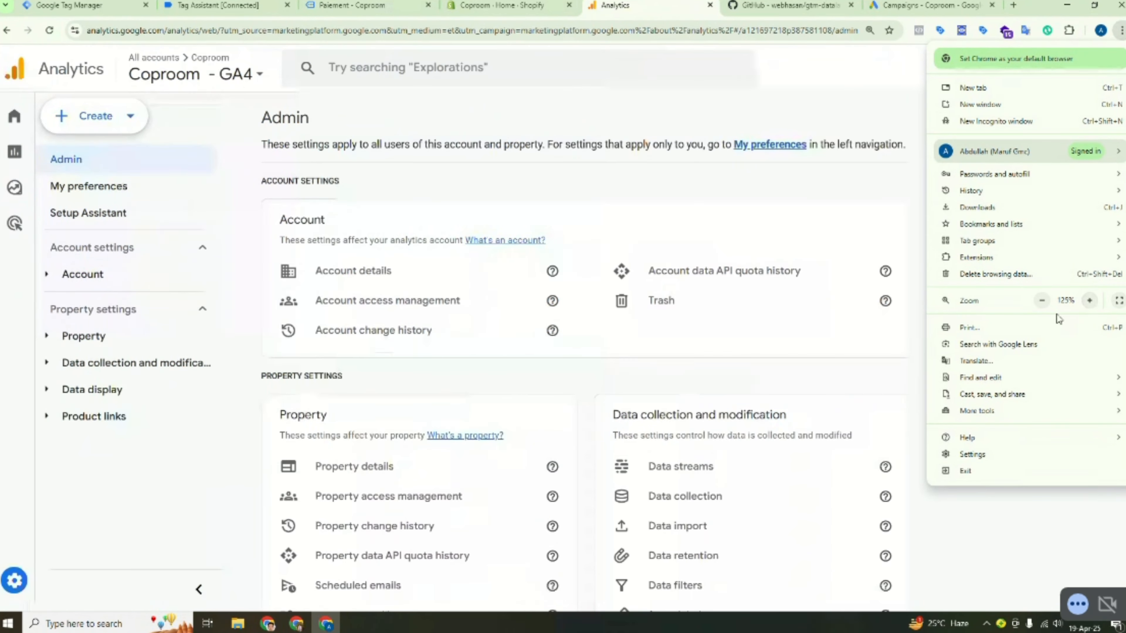
{"action": "left_click", "coordinate": [691, 470]}
{"action": "left_click", "coordinate": [691, 470]}
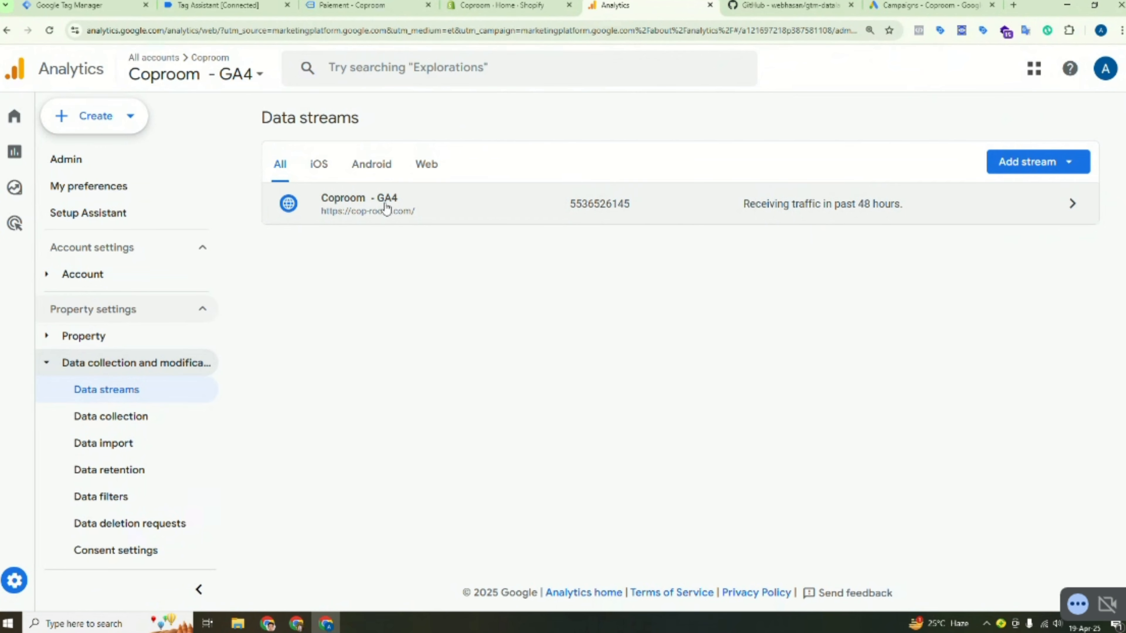
{"action": "left_click", "coordinate": [366, 209]}
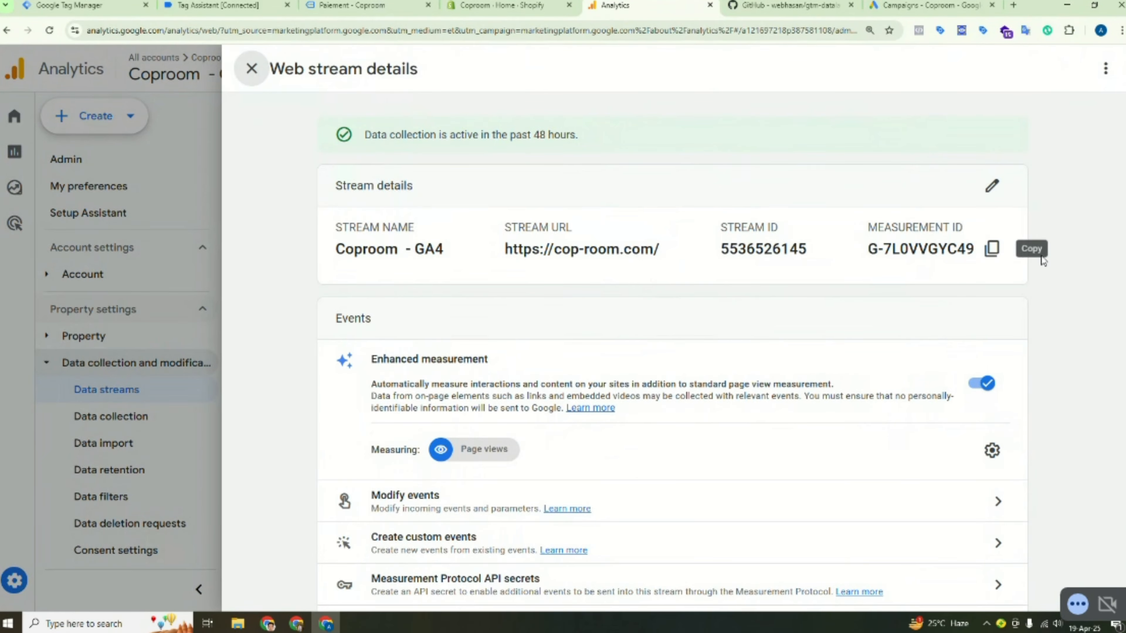
{"action": "left_click", "coordinate": [992, 249]}
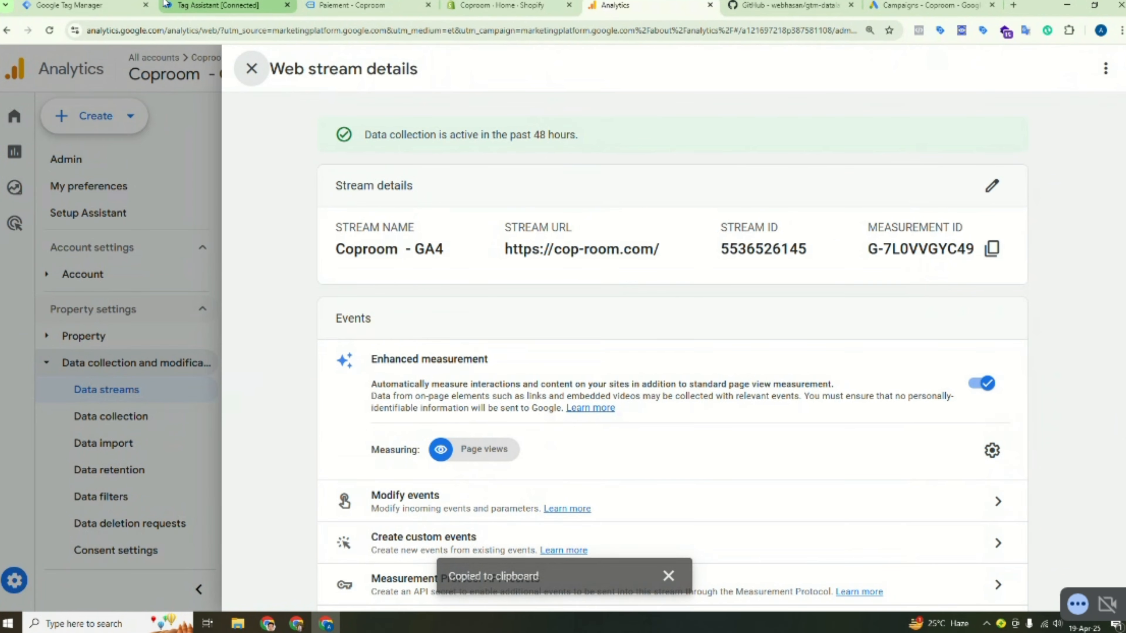
- Return to the cop-room.com workspace in Tag Manager and create a new tag of the Google Tag type
{"action": "left_click", "coordinate": [75, 5]}
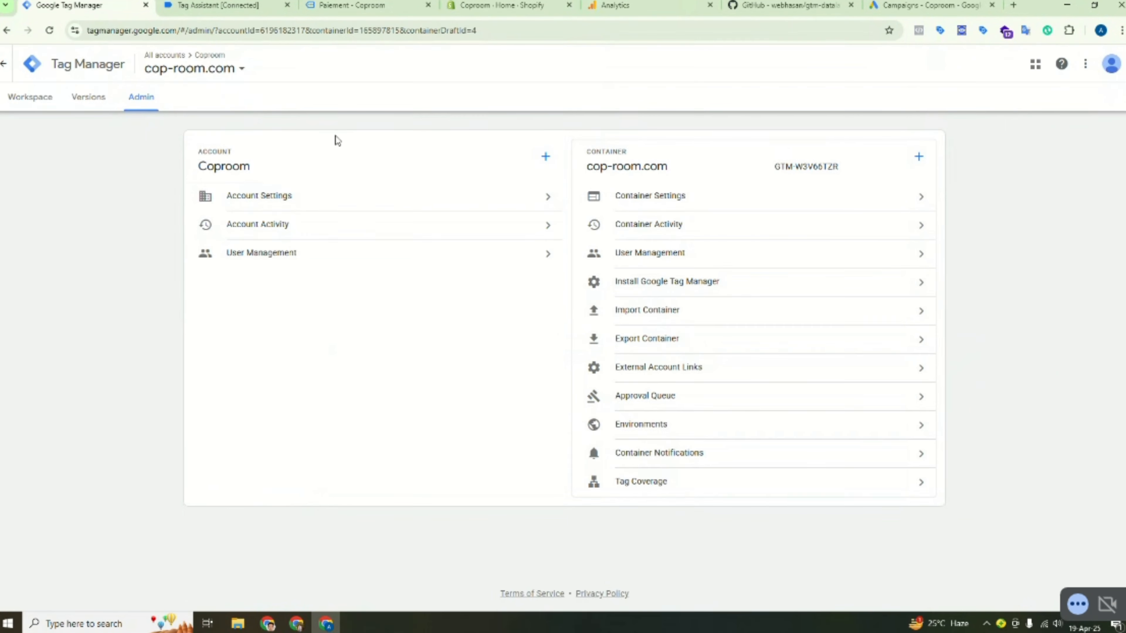
{"action": "left_click", "coordinate": [20, 100]}
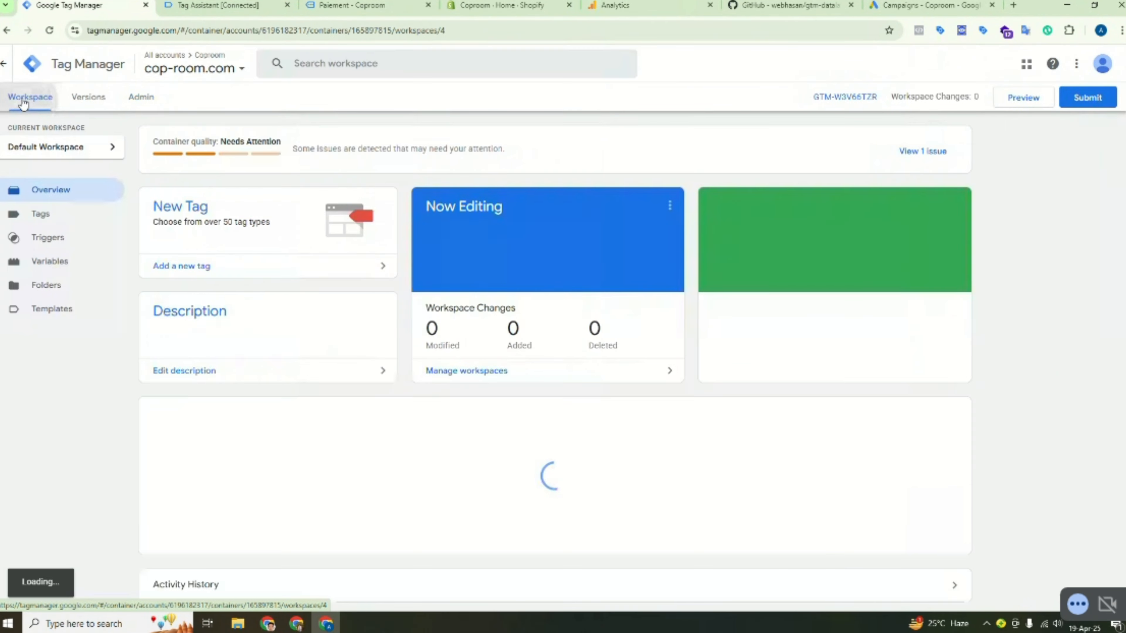
{"action": "left_click", "coordinate": [39, 222]}
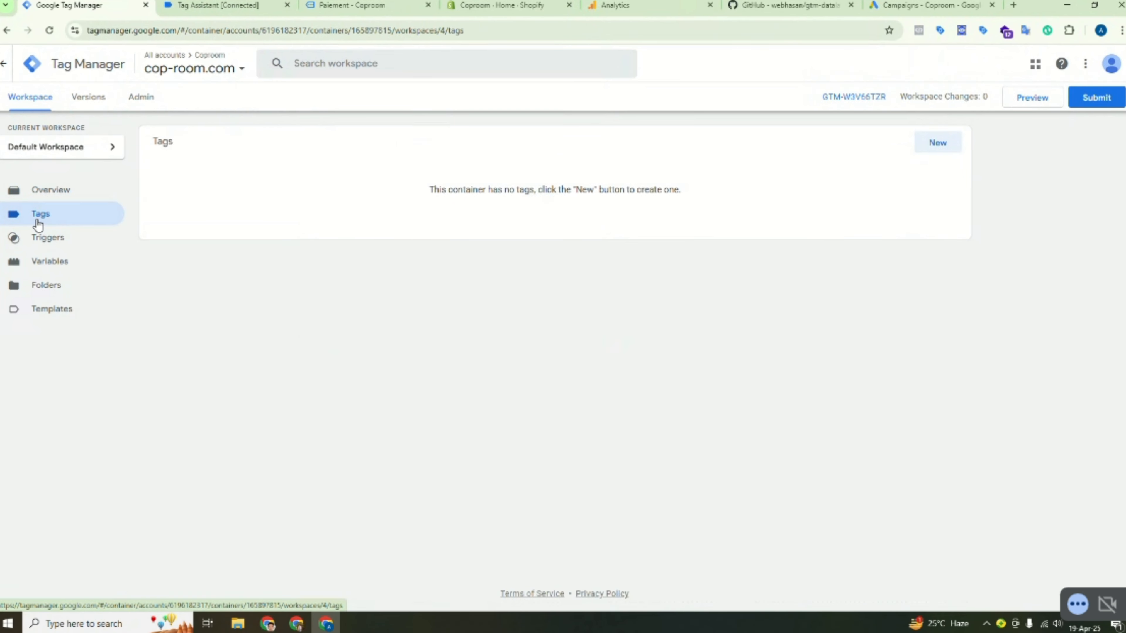
{"action": "left_click", "coordinate": [932, 143]}
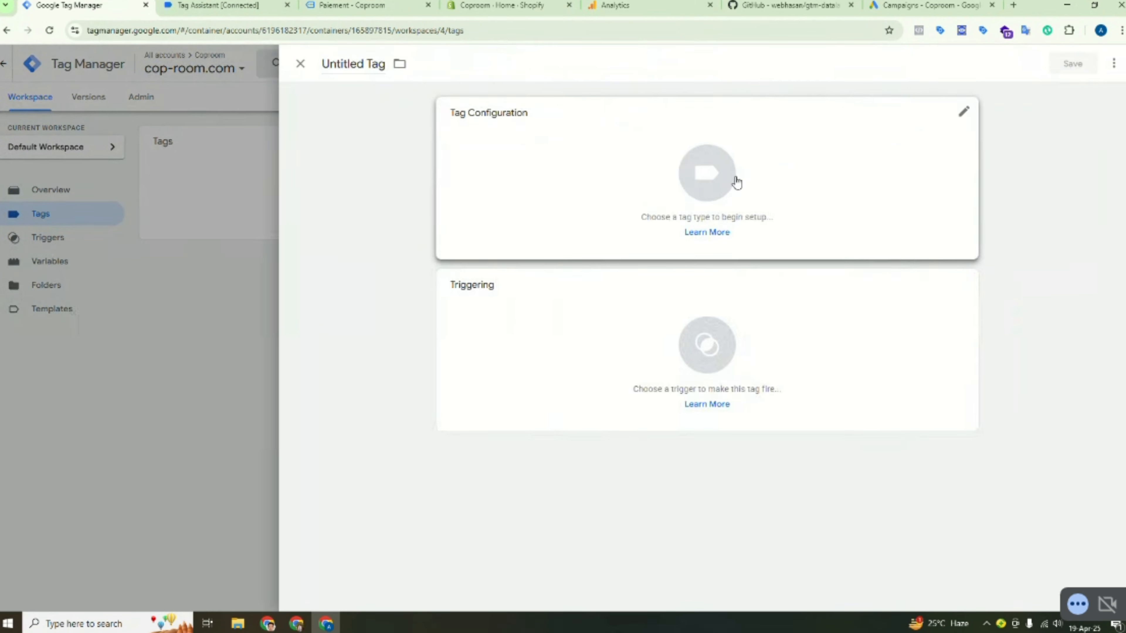
{"action": "left_click", "coordinate": [736, 182]}
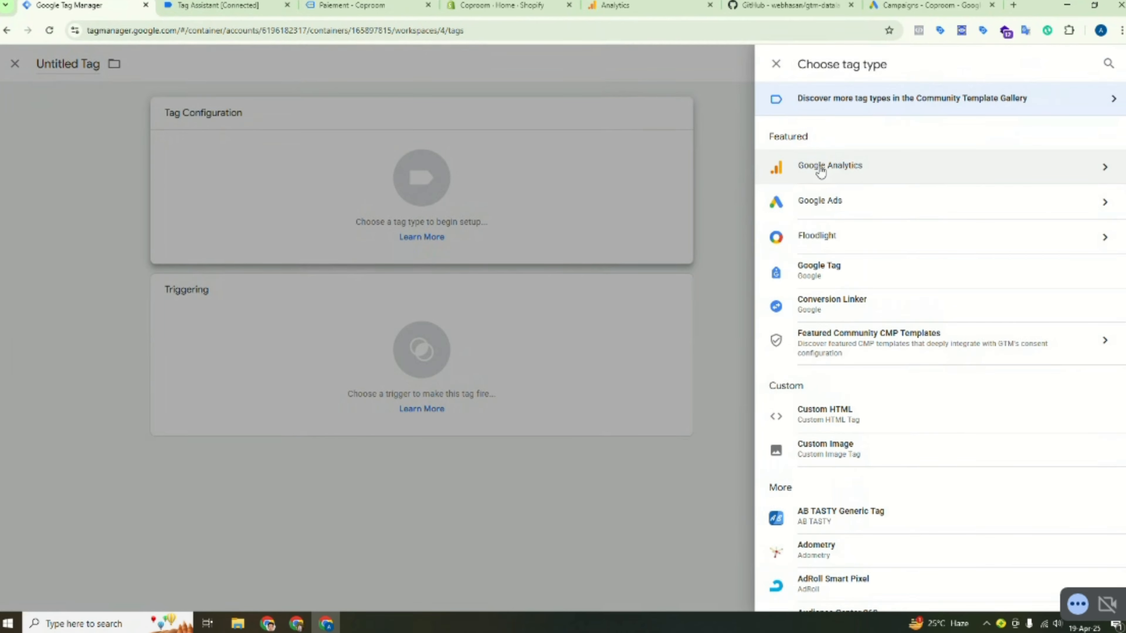
{"action": "left_click", "coordinate": [829, 172]}
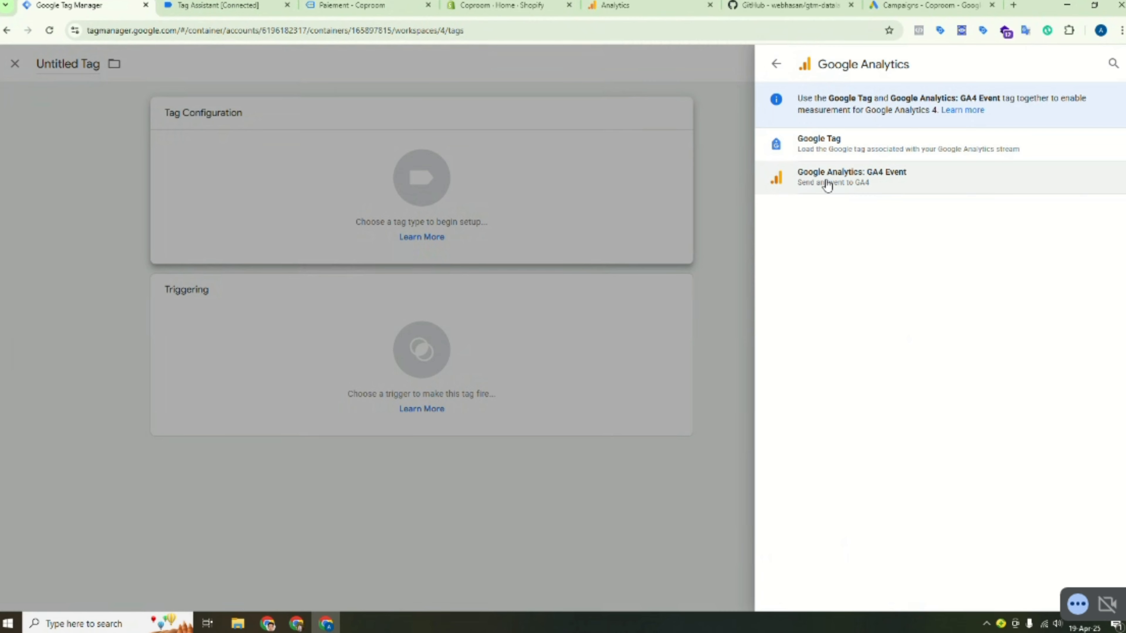
{"action": "left_click", "coordinate": [815, 143]}
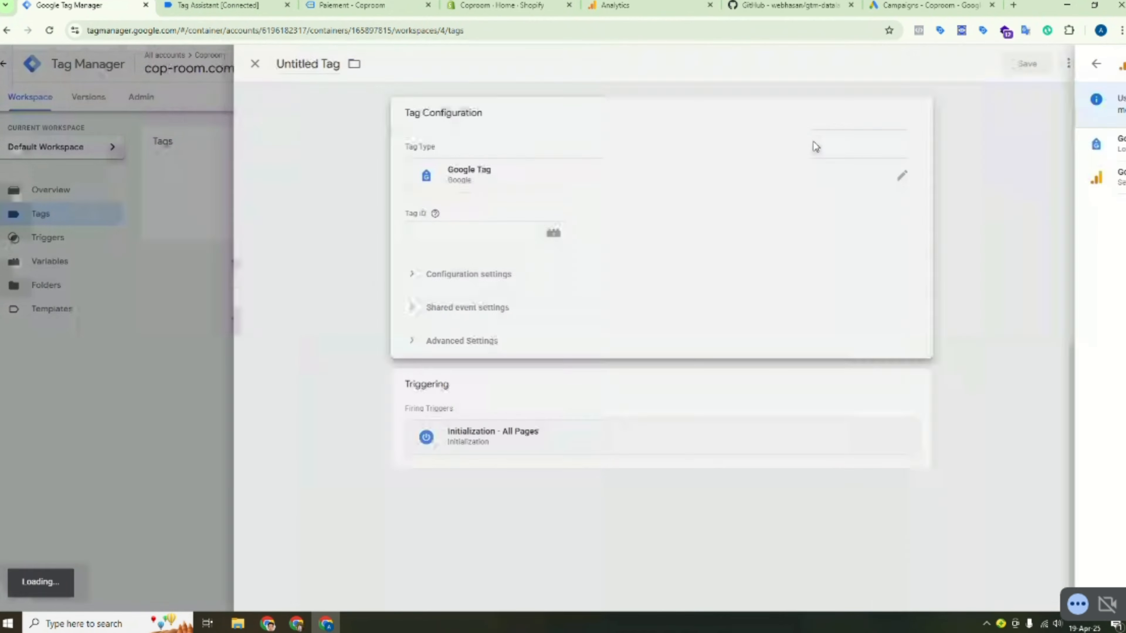
{"action": "left_click", "coordinate": [480, 228]}
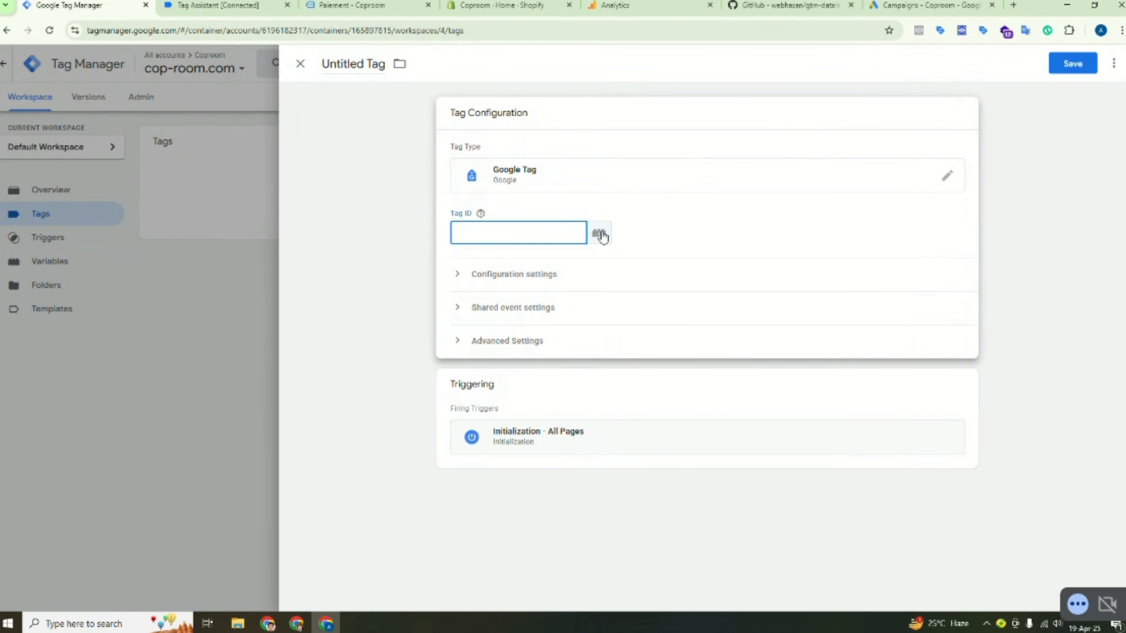
{"action": "left_click", "coordinate": [599, 233]}
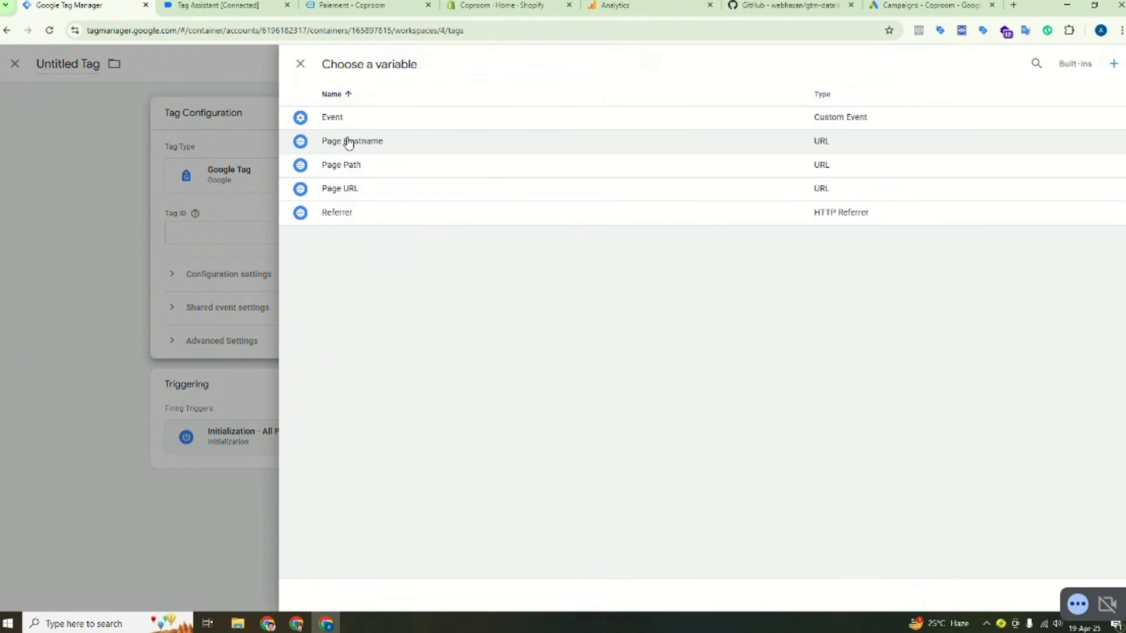
{"action": "left_click", "coordinate": [337, 119]}
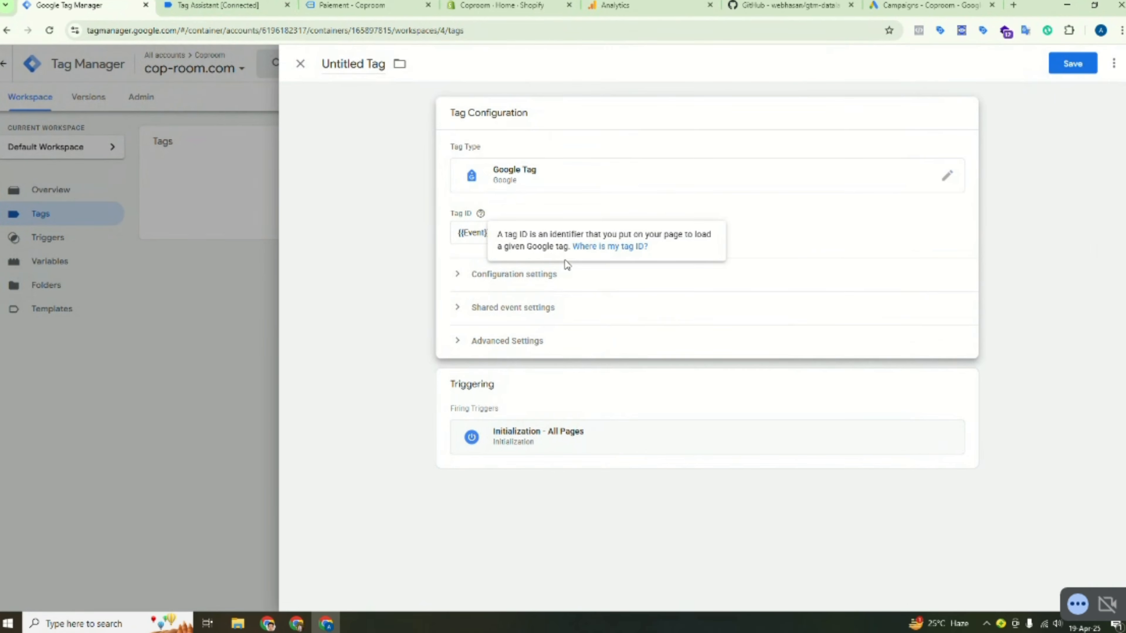
{"action": "double_click", "coordinate": [534, 236]}
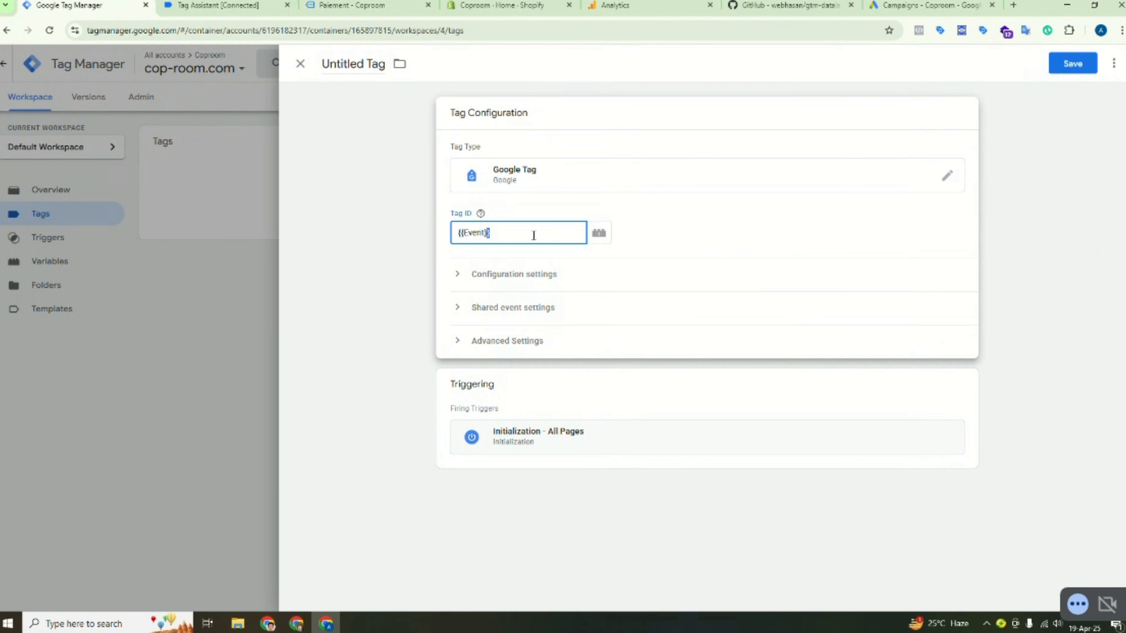
{"action": "key", "text": "BackSpace"}
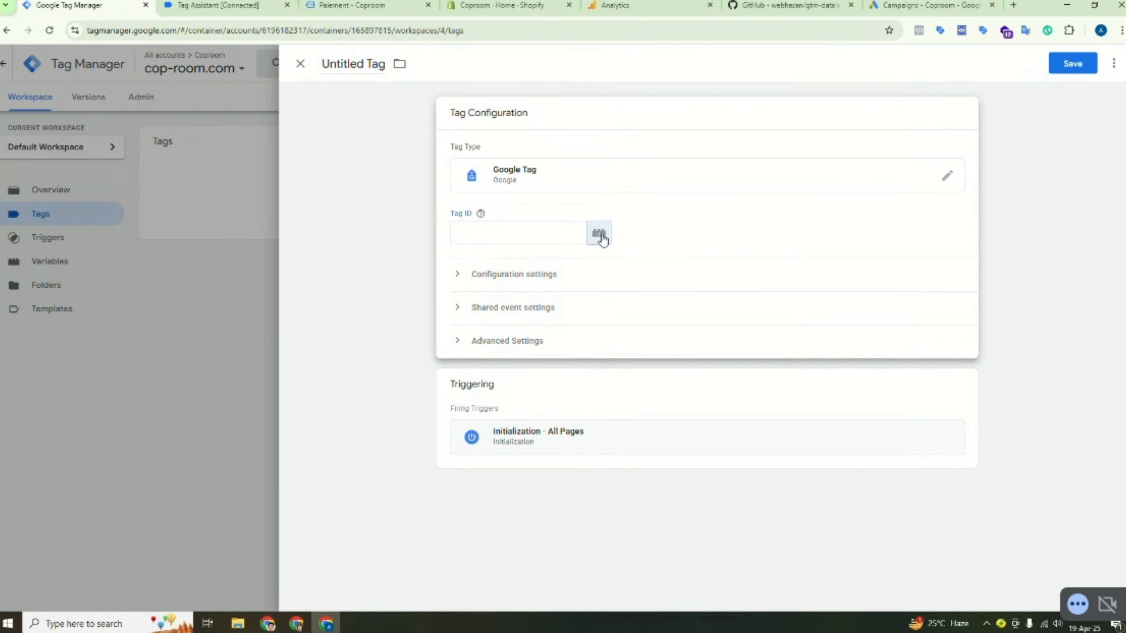
- Start a new variable for the tag ID and set its type to Constant
{"action": "left_click", "coordinate": [599, 233]}
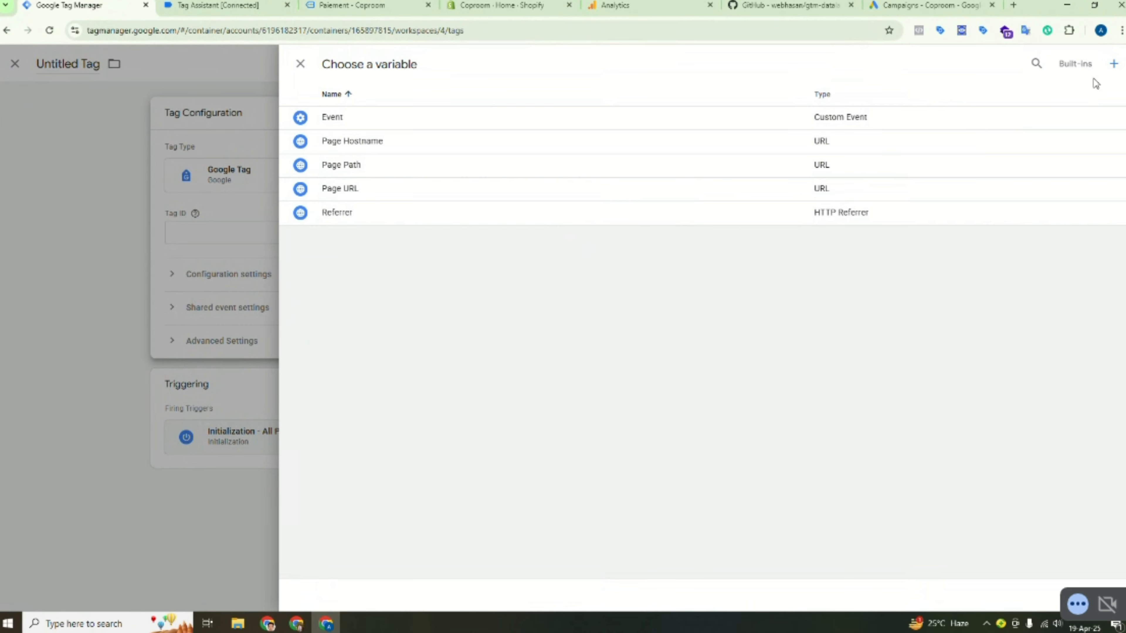
{"action": "left_click", "coordinate": [1122, 30]}
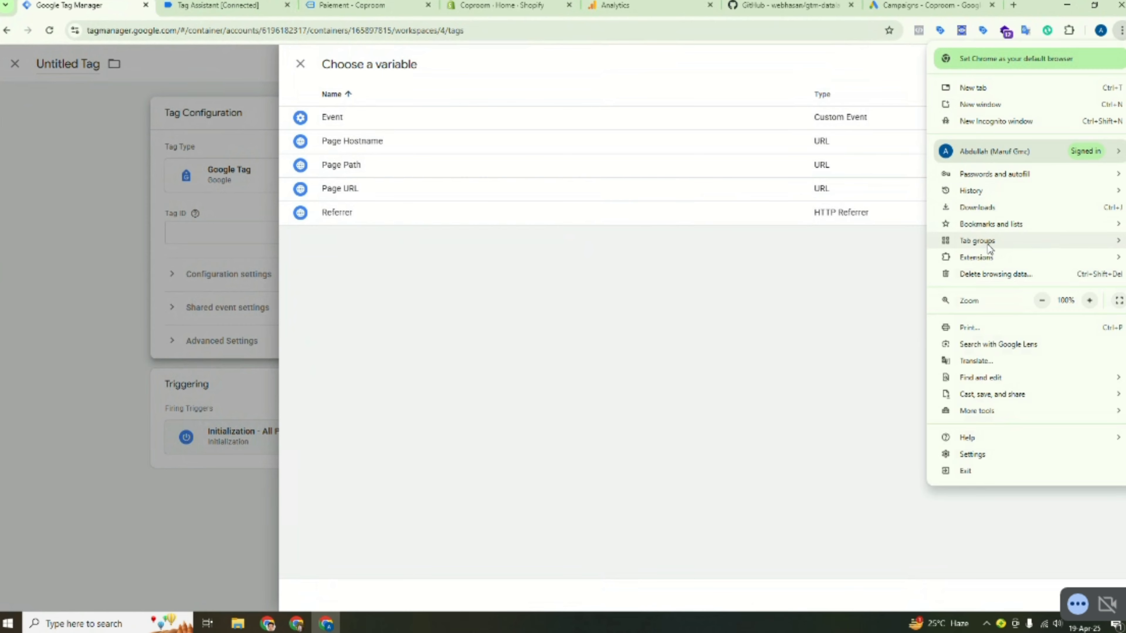
{"action": "left_click", "coordinate": [1090, 300]}
{"action": "left_click", "coordinate": [1089, 300]}
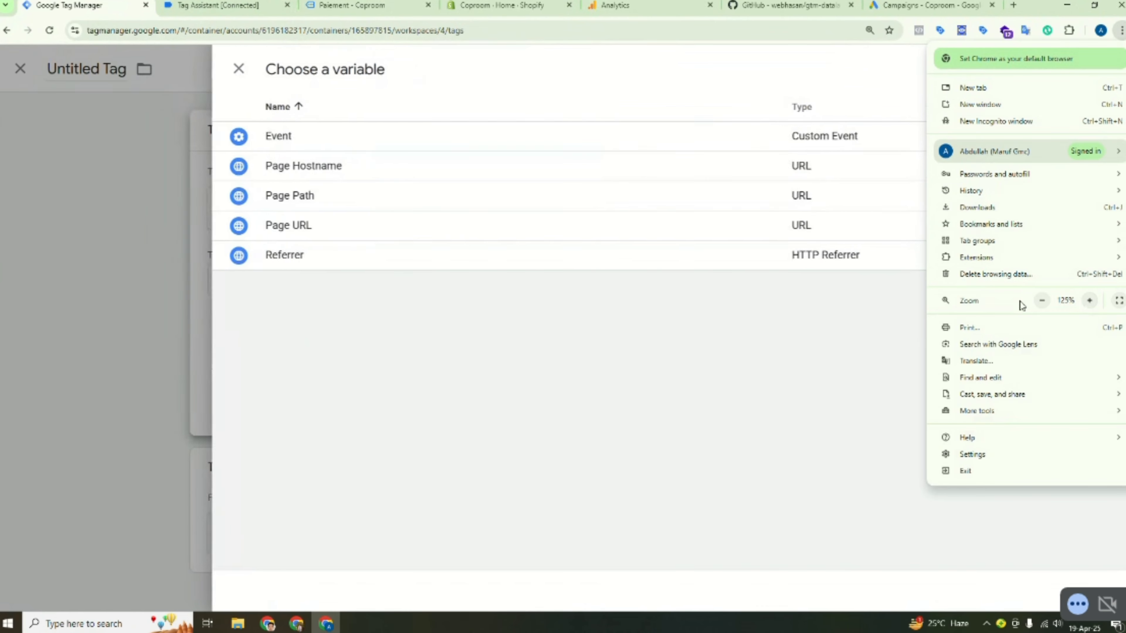
{"action": "left_click", "coordinate": [840, 313]}
{"action": "left_click", "coordinate": [1108, 68]}
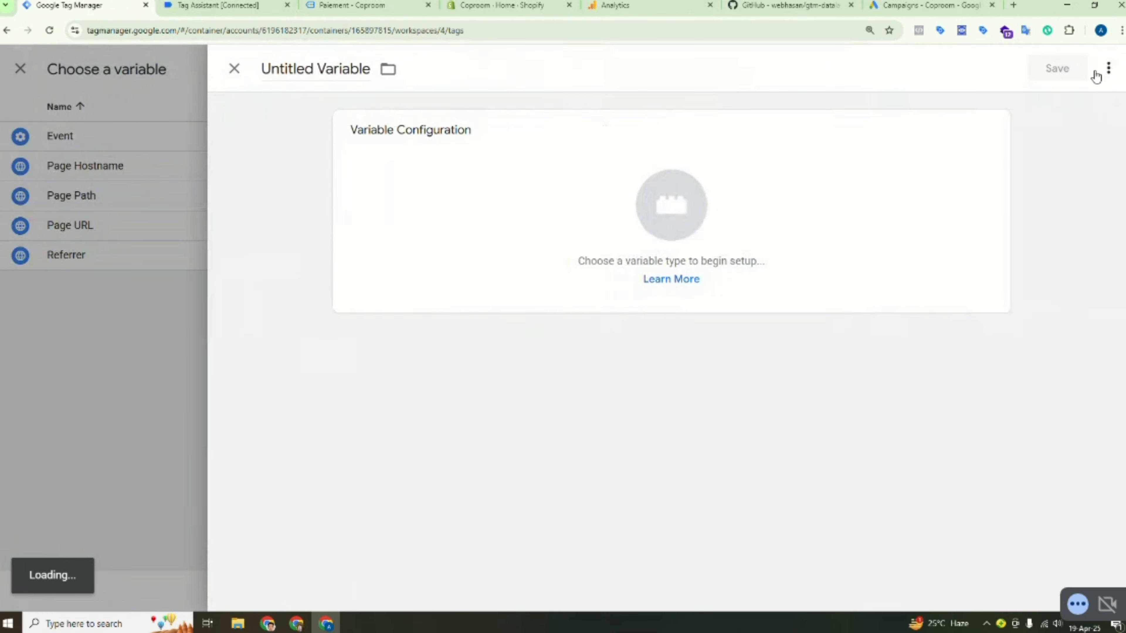
{"action": "left_click", "coordinate": [632, 197]}
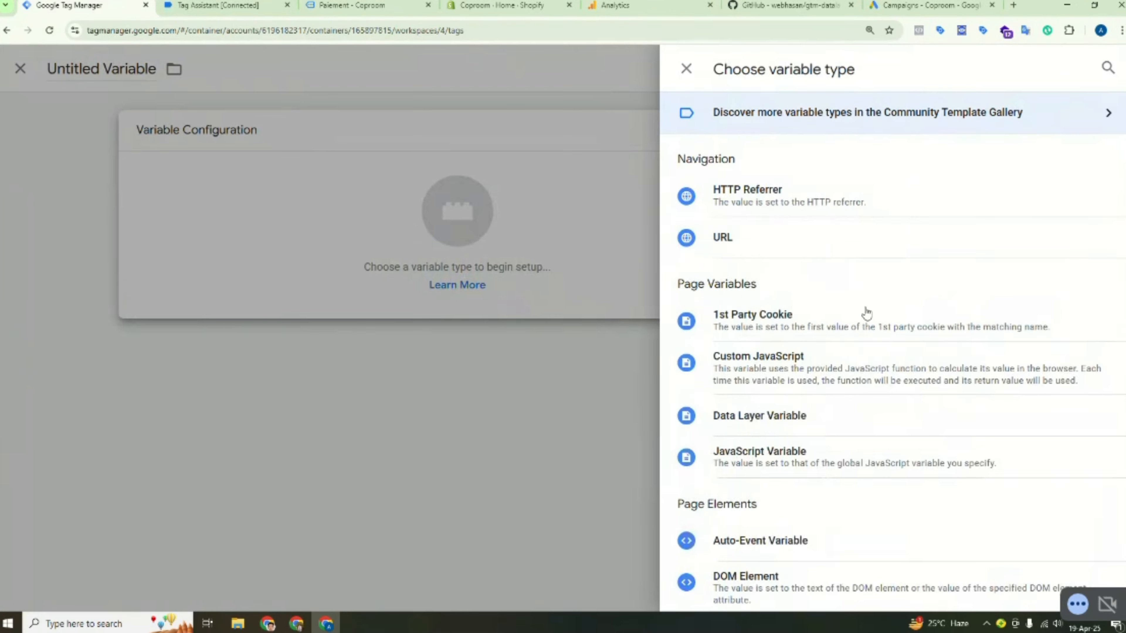
{"action": "scroll", "coordinate": [845, 436], "scroll_direction": "down", "scroll_amount": 2}
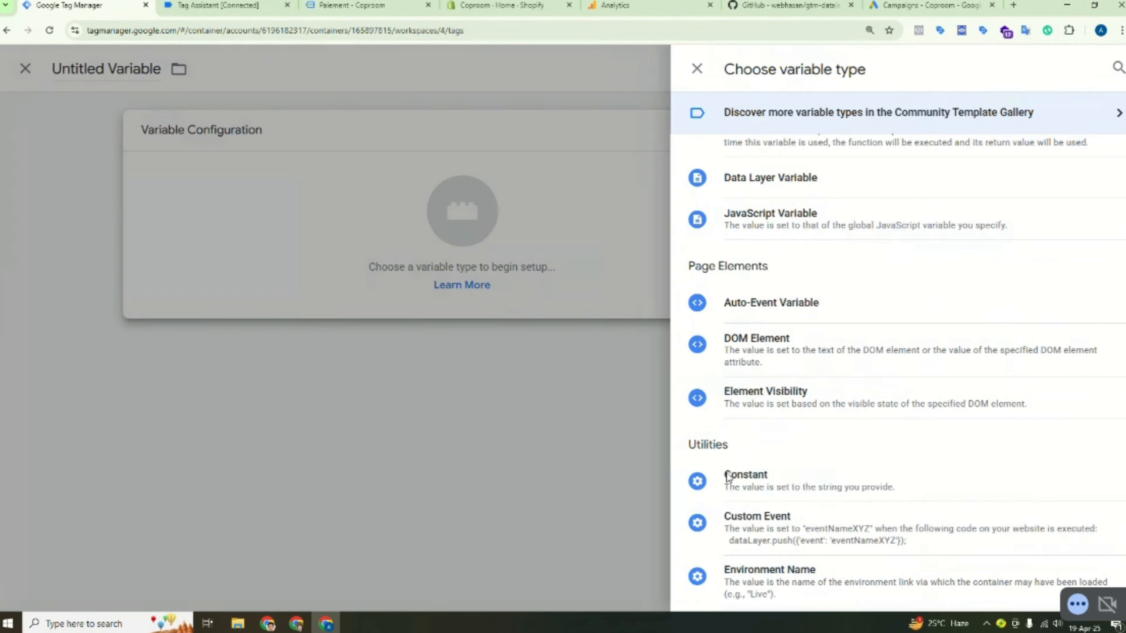
{"action": "left_click", "coordinate": [719, 471]}
- Paste the measurement ID G-7L0VVGYC49 as the constant's value, name the variable Ga4 Measurement and save it
{"action": "left_click", "coordinate": [368, 281]}
{"action": "right_click", "coordinate": [366, 283]}
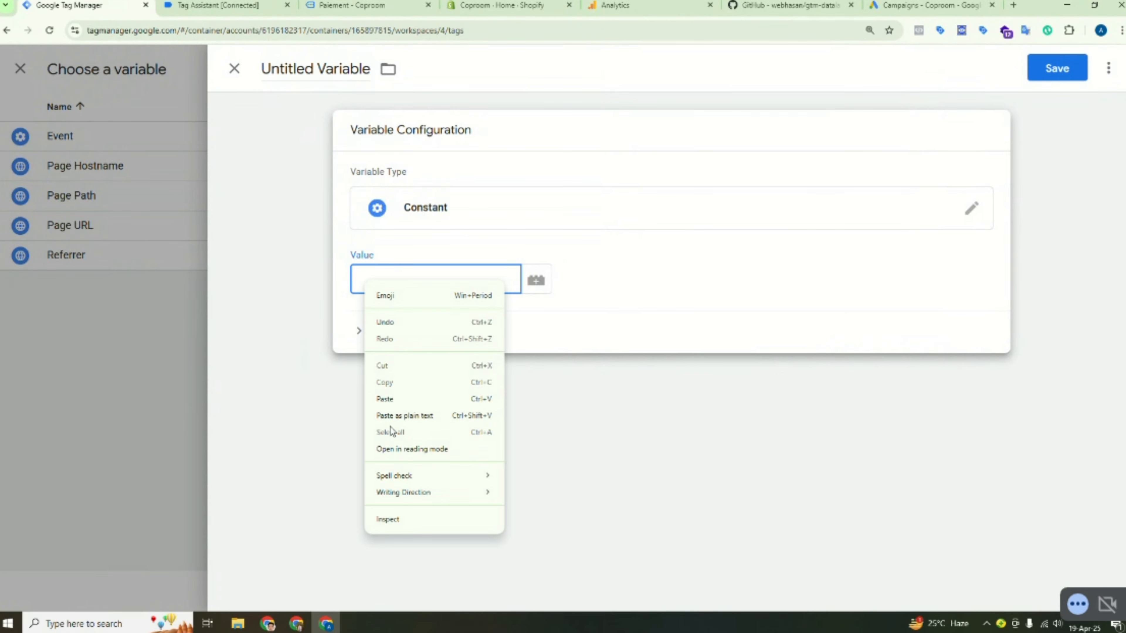
{"action": "left_click", "coordinate": [390, 397]}
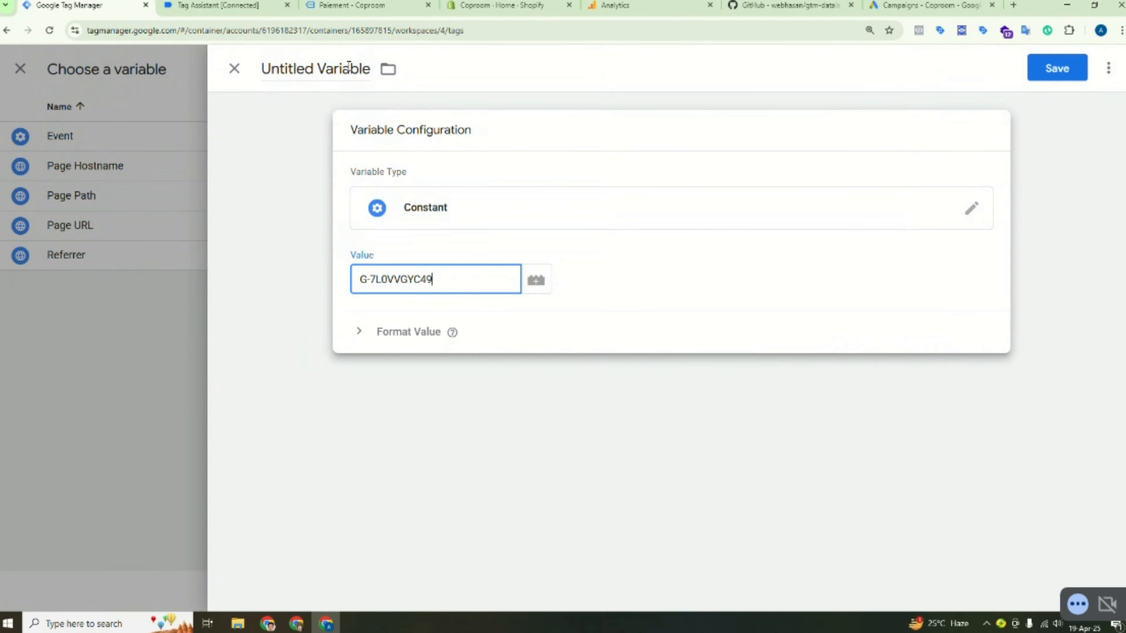
{"action": "triple_click", "coordinate": [284, 67]}
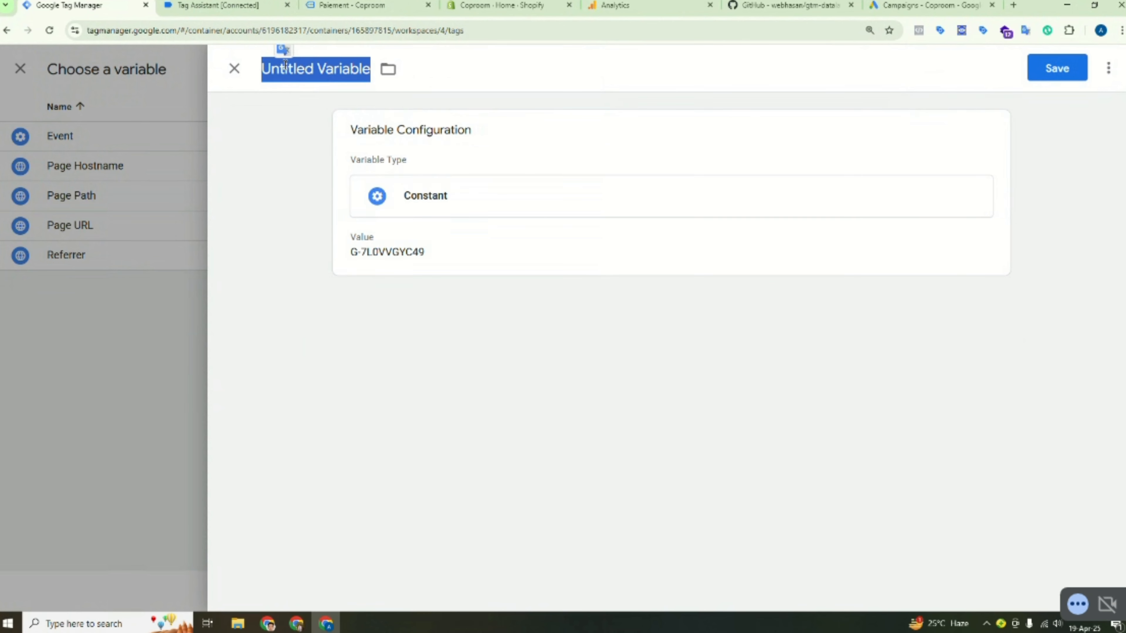
{"action": "type", "text": "Ga"}
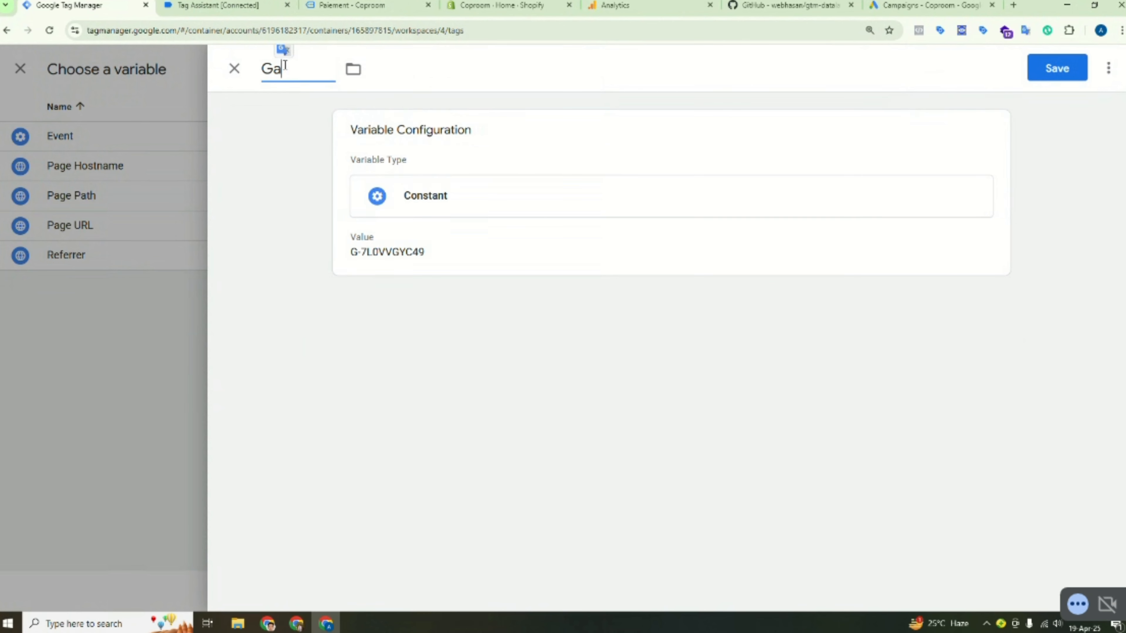
{"action": "type", "text": "4 Measurement"}
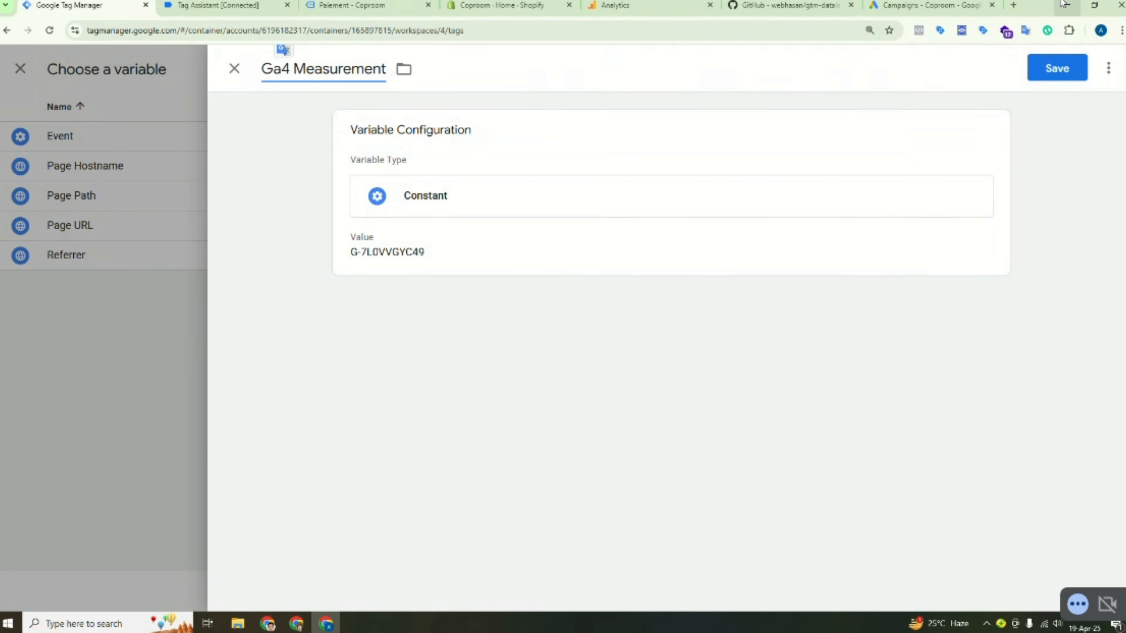
{"action": "left_click", "coordinate": [1058, 71]}
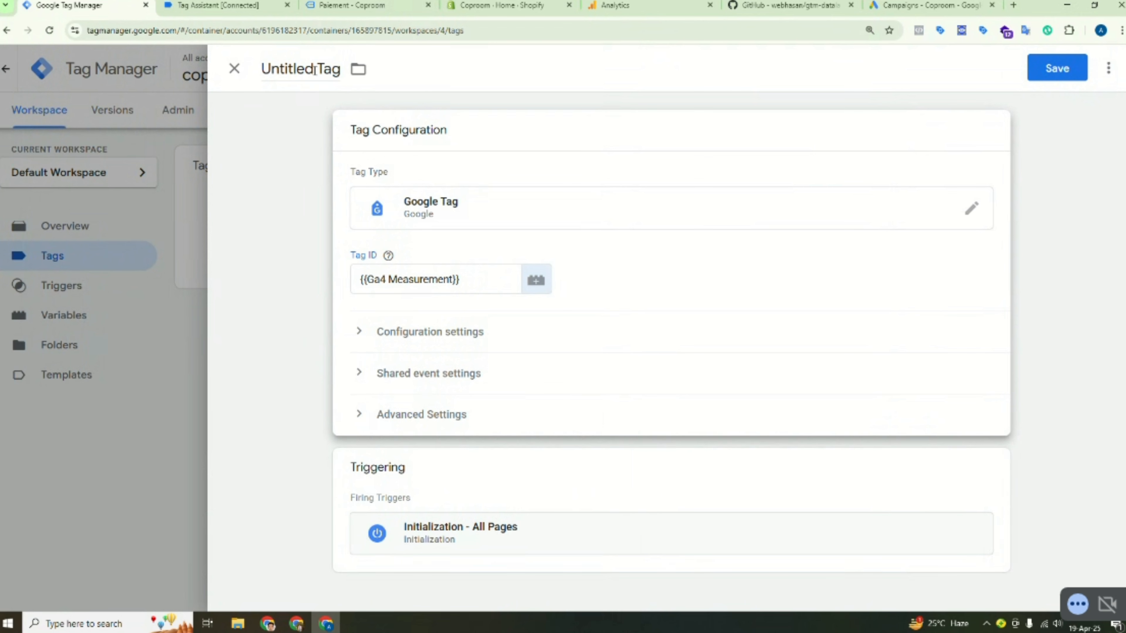
- Name the Google Tag Ga4 Base Tag and save it with the Initialization - All Pages trigger
{"action": "left_click_drag", "start_coordinate": [314, 68], "coordinate": [265, 69]}
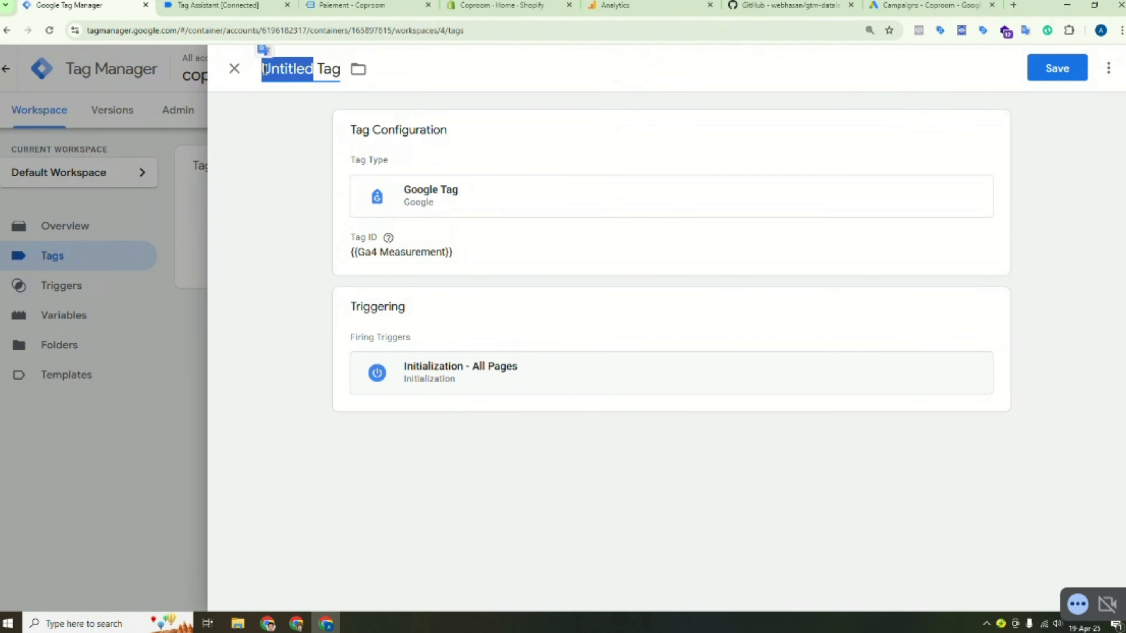
{"action": "type", "text": "Ga4"}
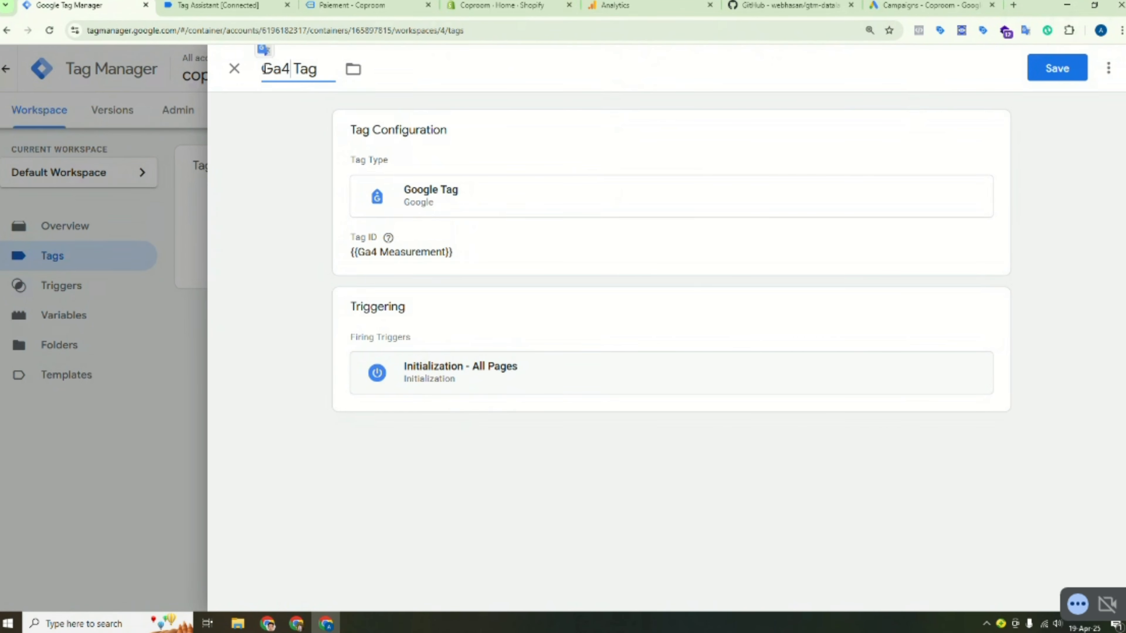
{"action": "type", "text": " Base"}
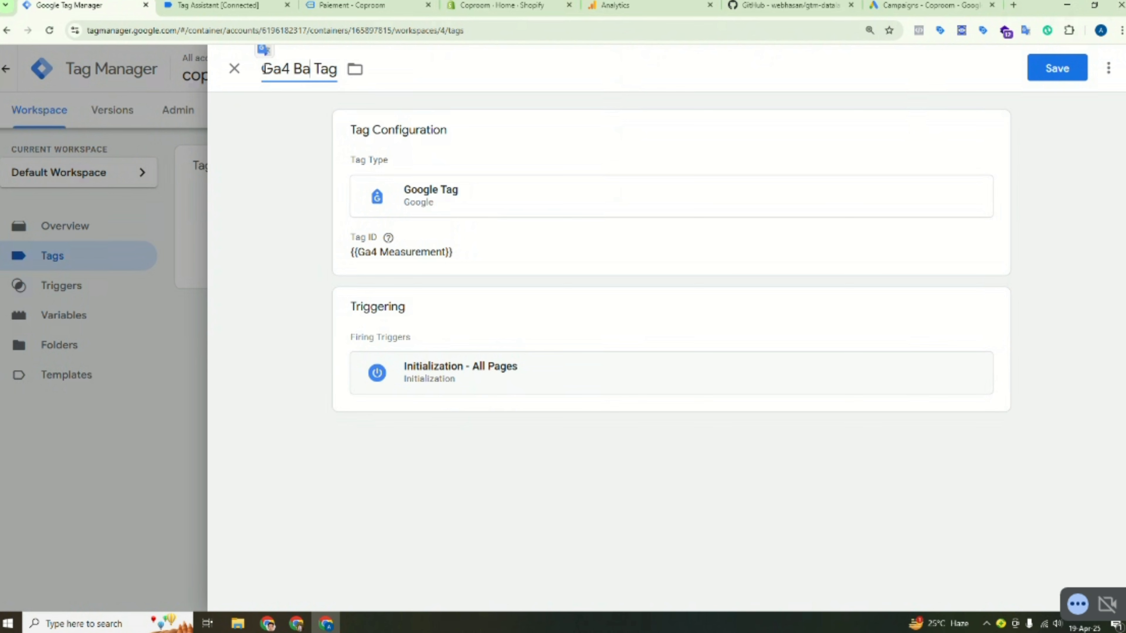
{"action": "type", "text": " Tag"}
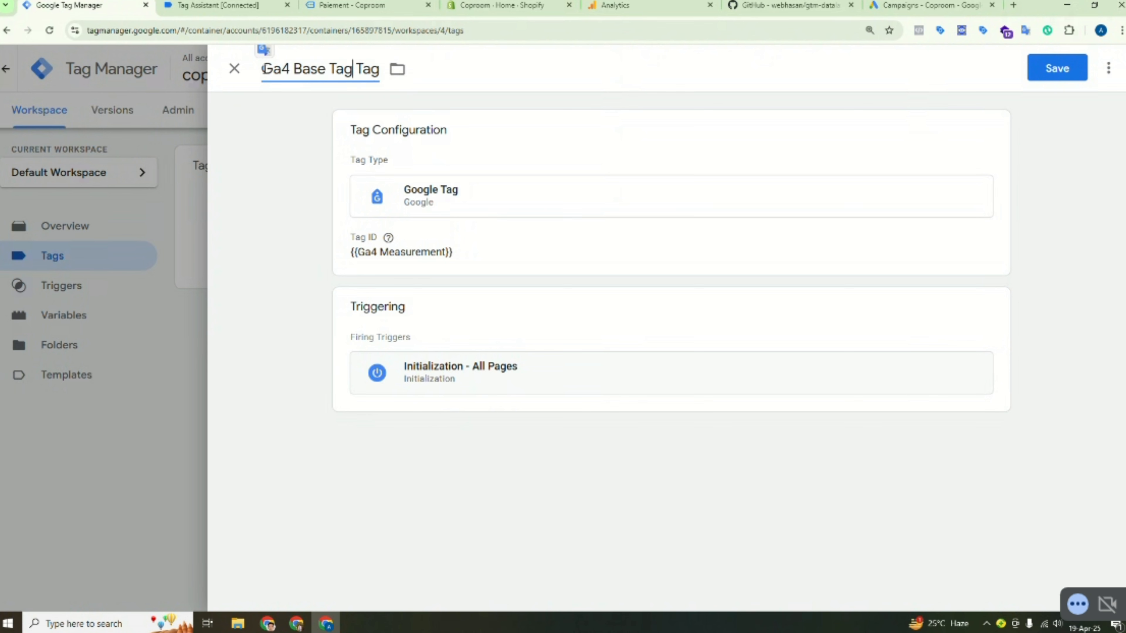
{"action": "key", "text": "BackSpace"}
{"action": "key", "text": "BackSpace"}
{"action": "key", "text": "BackSpace"}
{"action": "key", "text": "BackSpace"}
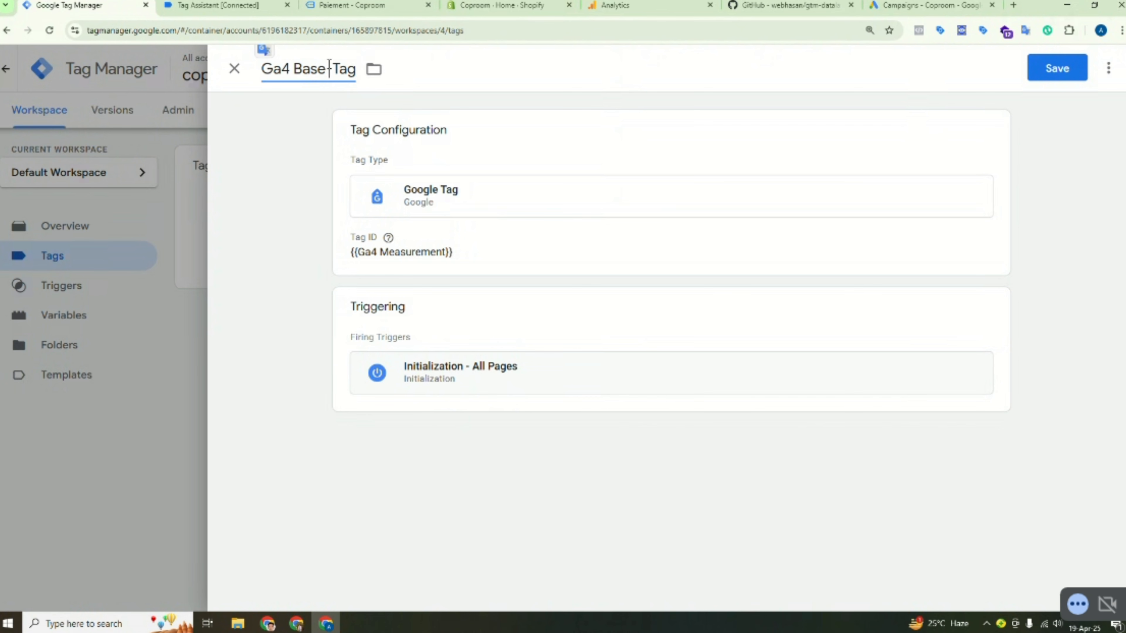
{"action": "key", "text": "BackSpace"}
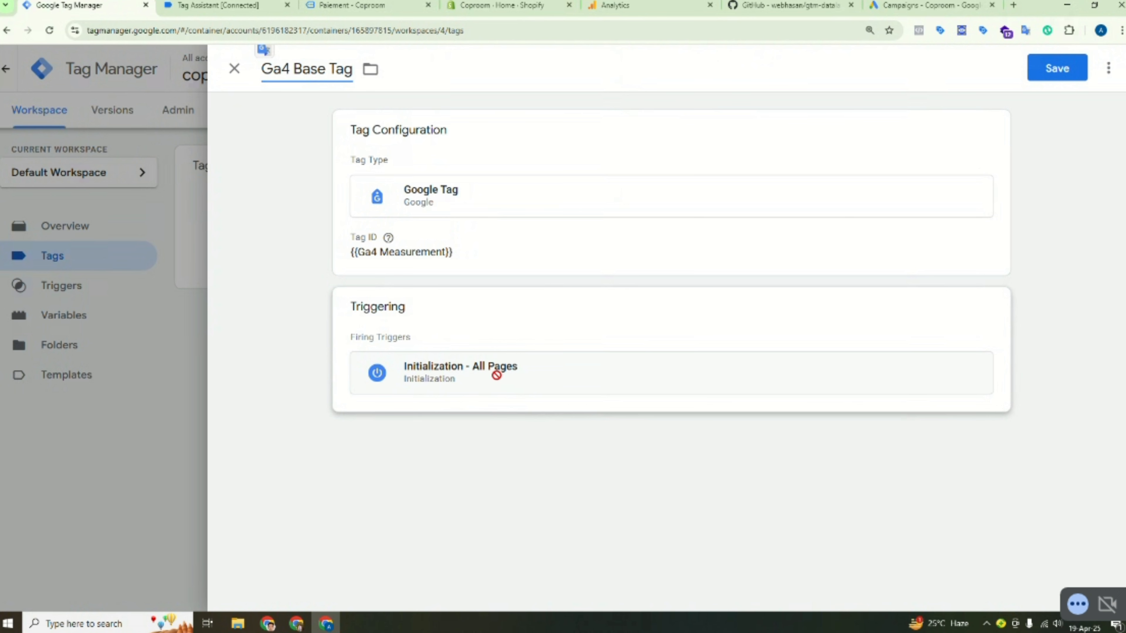
{"action": "left_click", "coordinate": [1058, 69]}
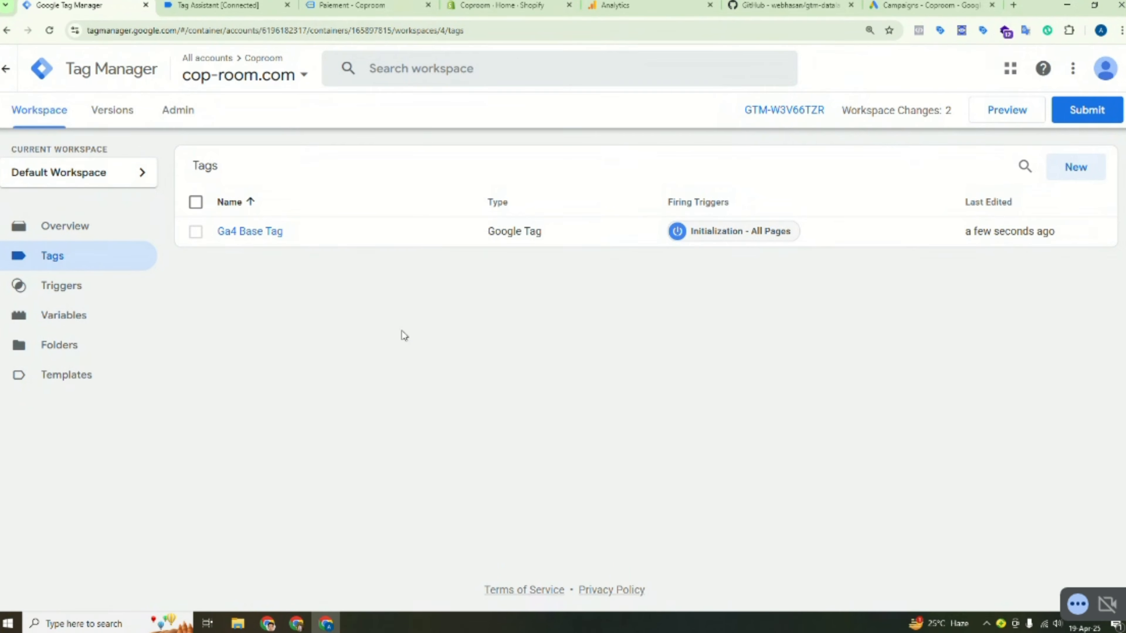
{"action": "left_click", "coordinate": [1109, 104]}
{"action": "left_click", "coordinate": [1079, 71]}
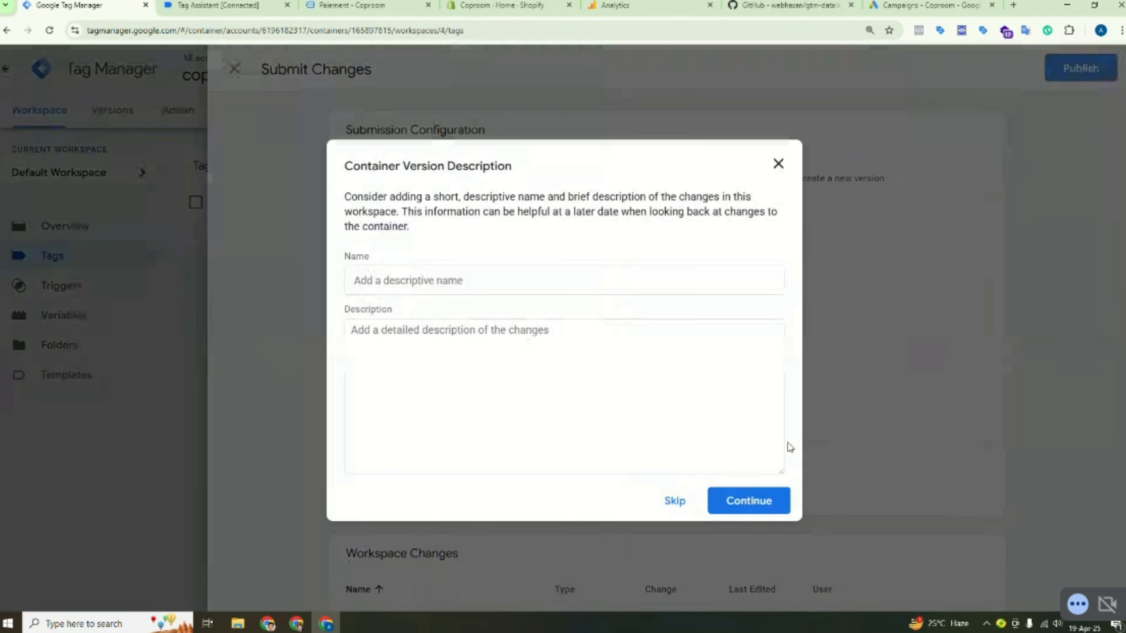
{"action": "left_click", "coordinate": [778, 164]}
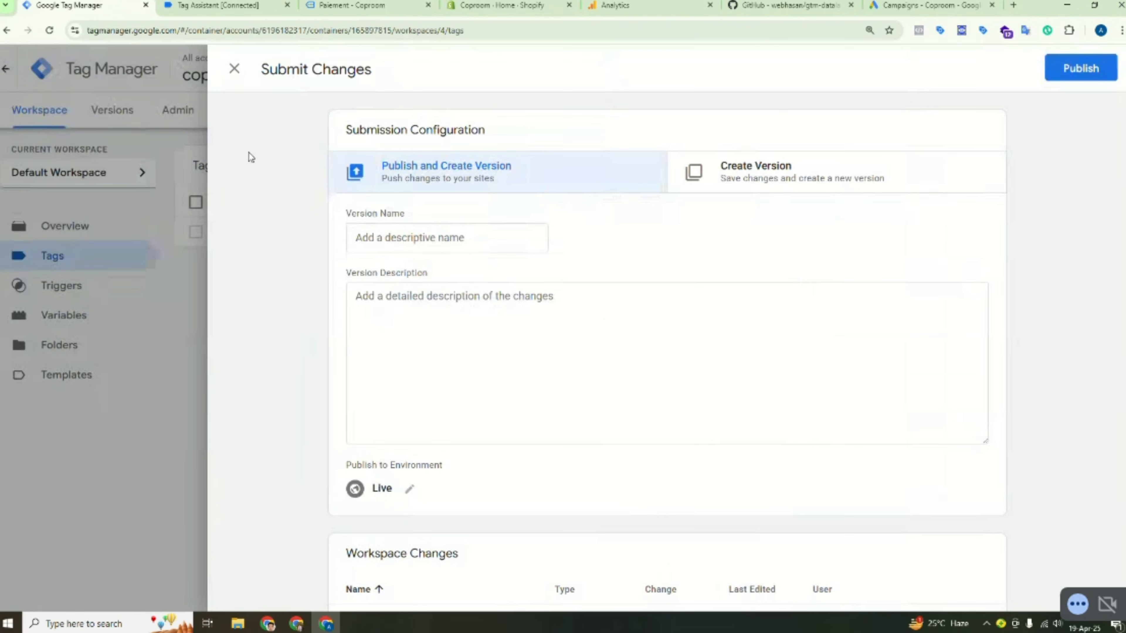
{"action": "left_click", "coordinate": [234, 69]}
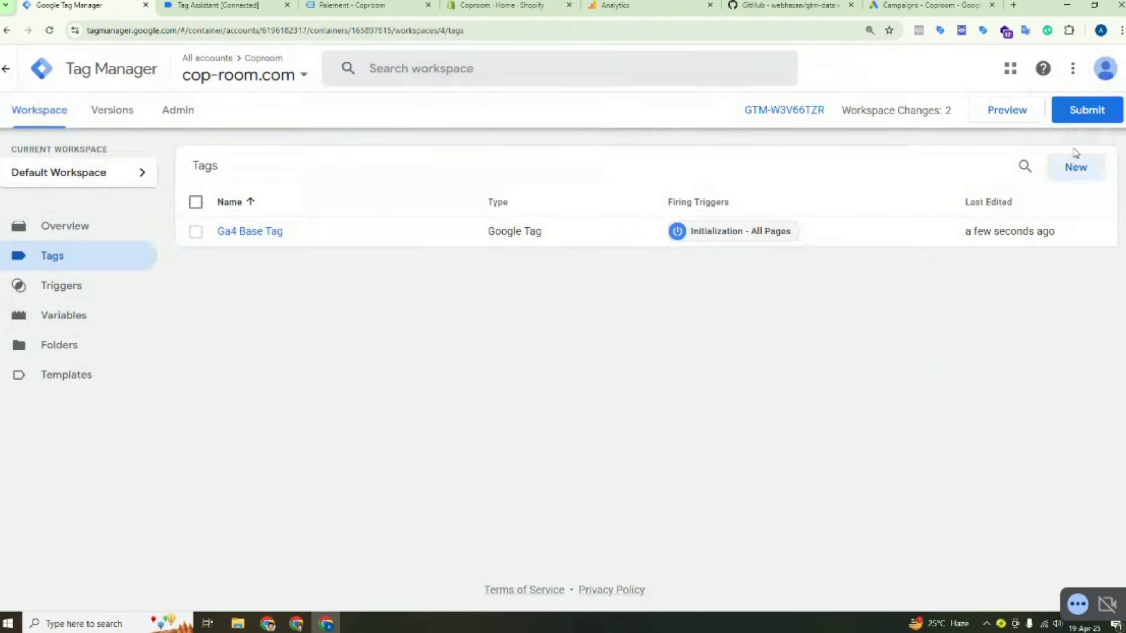
- Publish the workspace changes as a new container version without a name or description, and return to the workspace overview
{"action": "left_click", "coordinate": [1099, 111]}
{"action": "left_click", "coordinate": [1068, 71]}
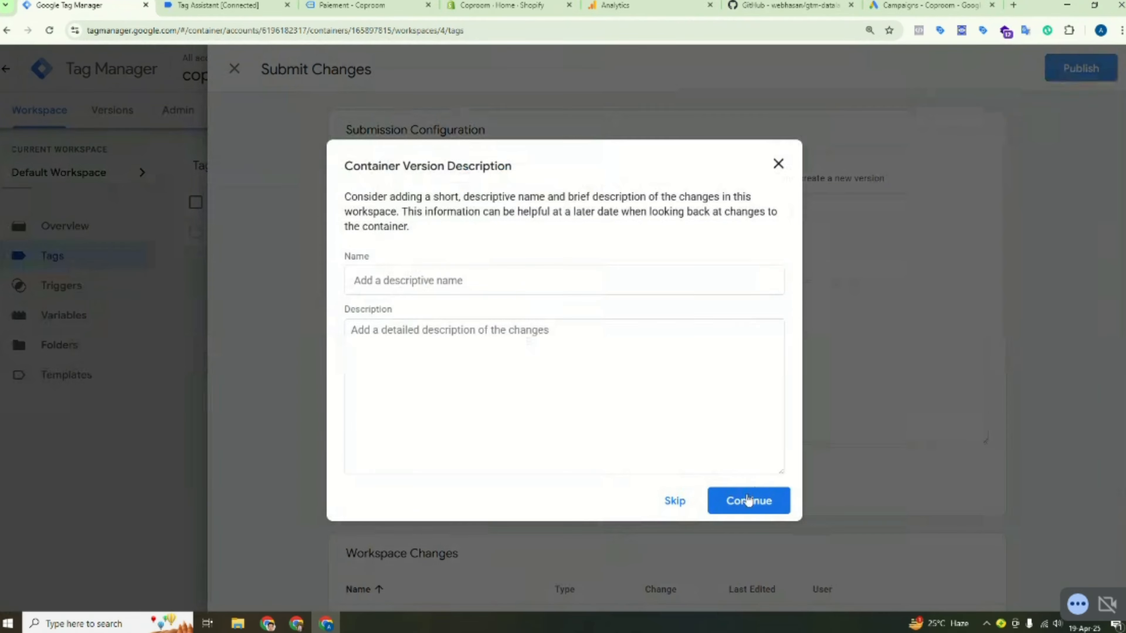
{"action": "left_click", "coordinate": [748, 501]}
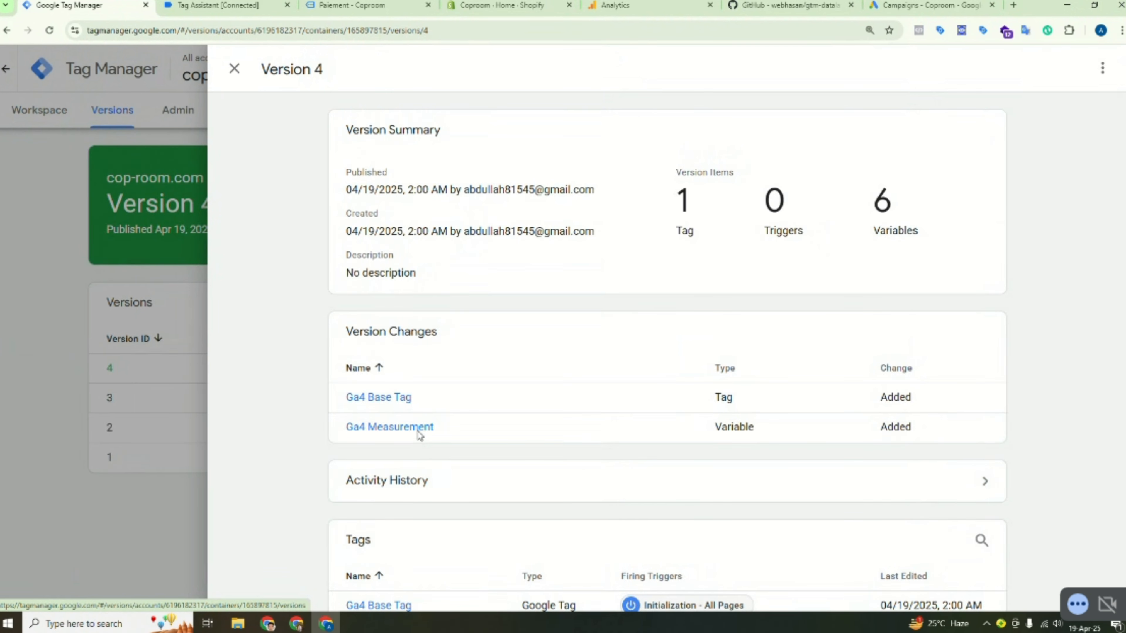
{"action": "left_click", "coordinate": [235, 70]}
{"action": "left_click", "coordinate": [37, 114]}
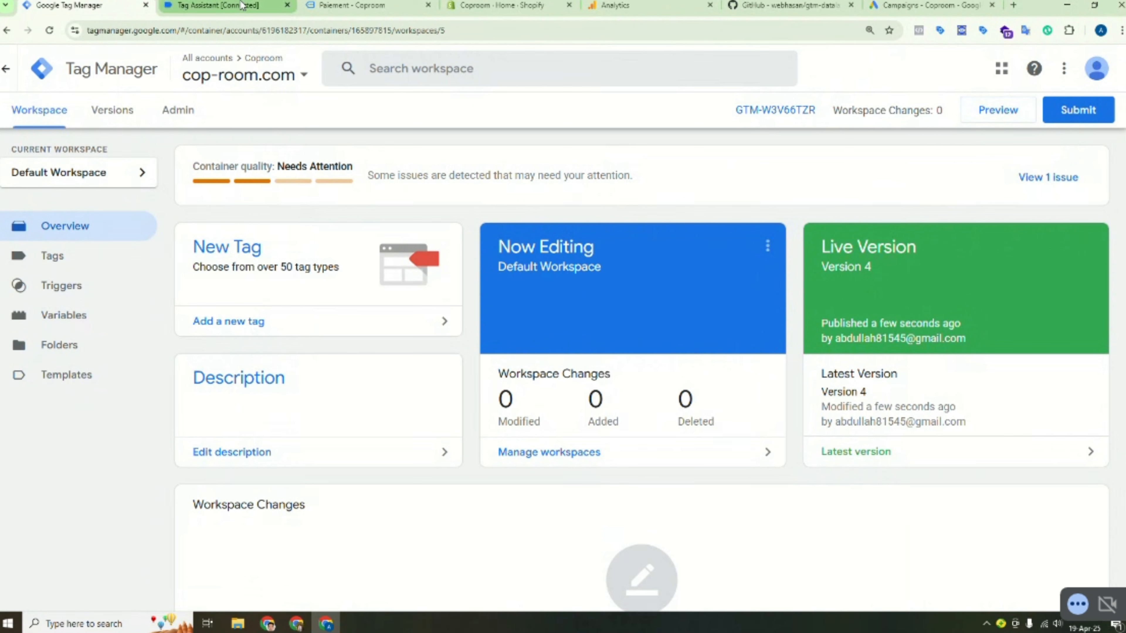
{"action": "left_click", "coordinate": [620, 6]}
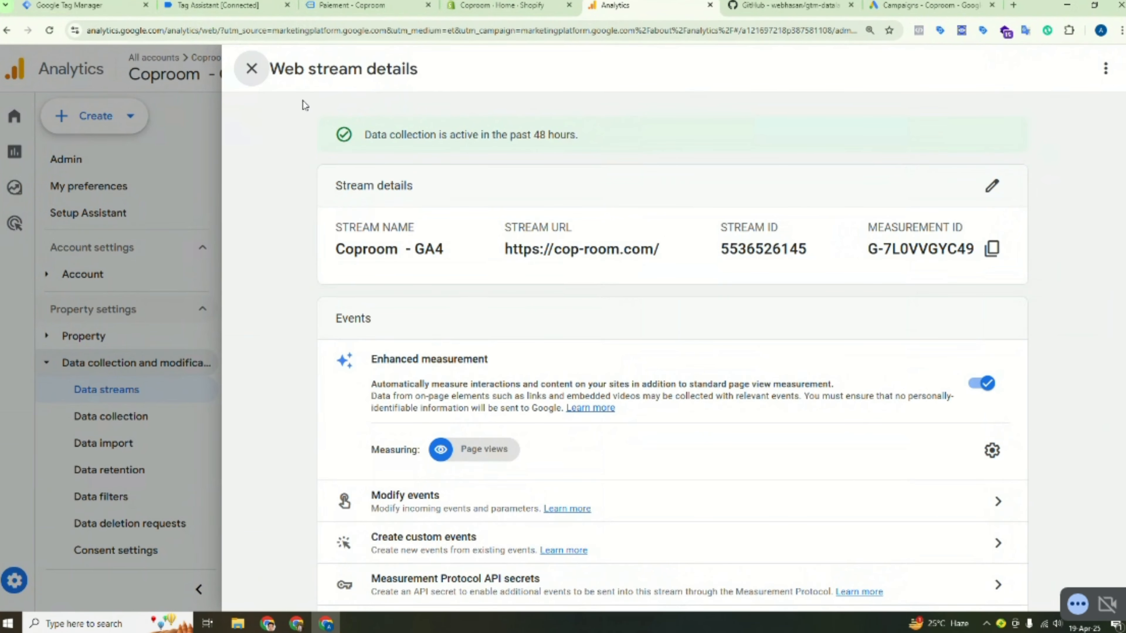
{"action": "left_click", "coordinate": [252, 71]}
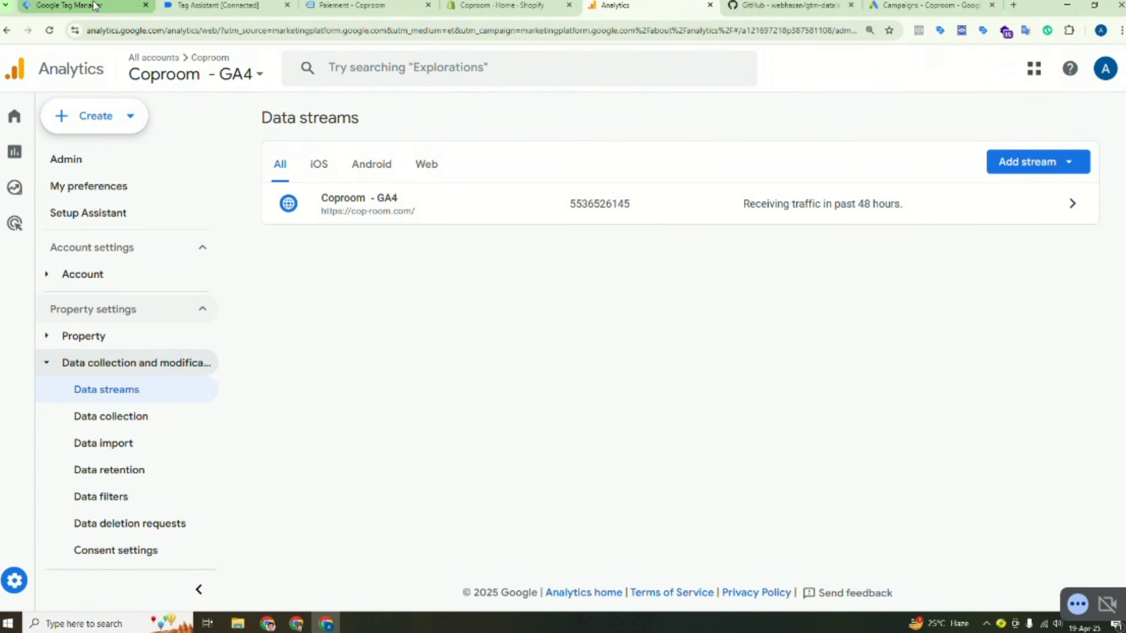
{"action": "left_click", "coordinate": [71, 6]}
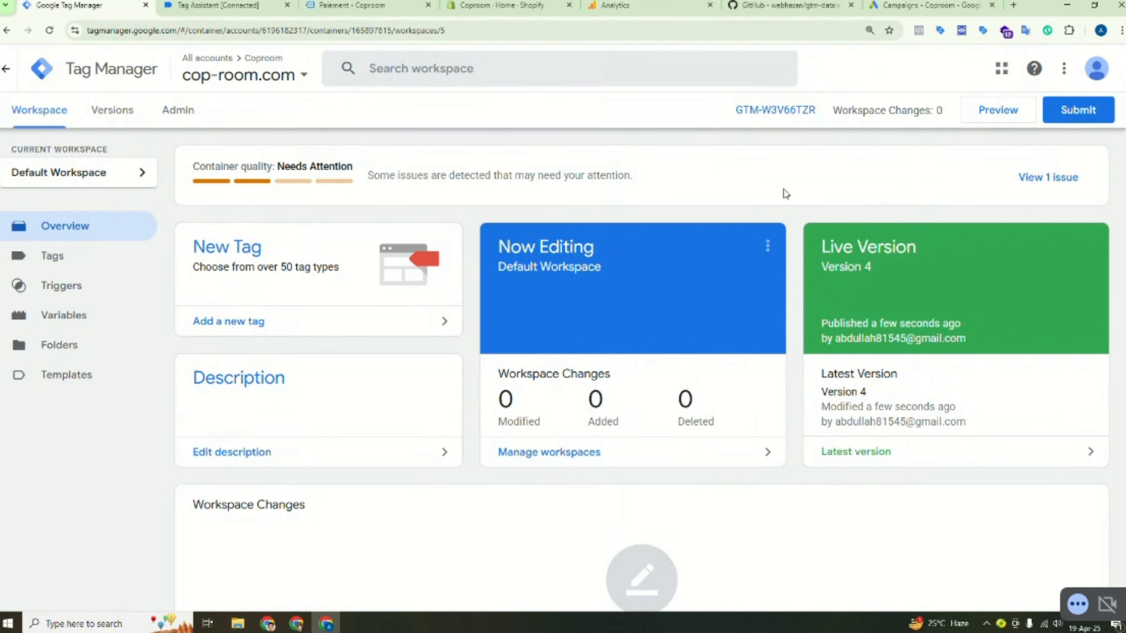
{"action": "left_click", "coordinate": [616, 6]}
{"action": "mouse_move", "coordinate": [15, 510]}
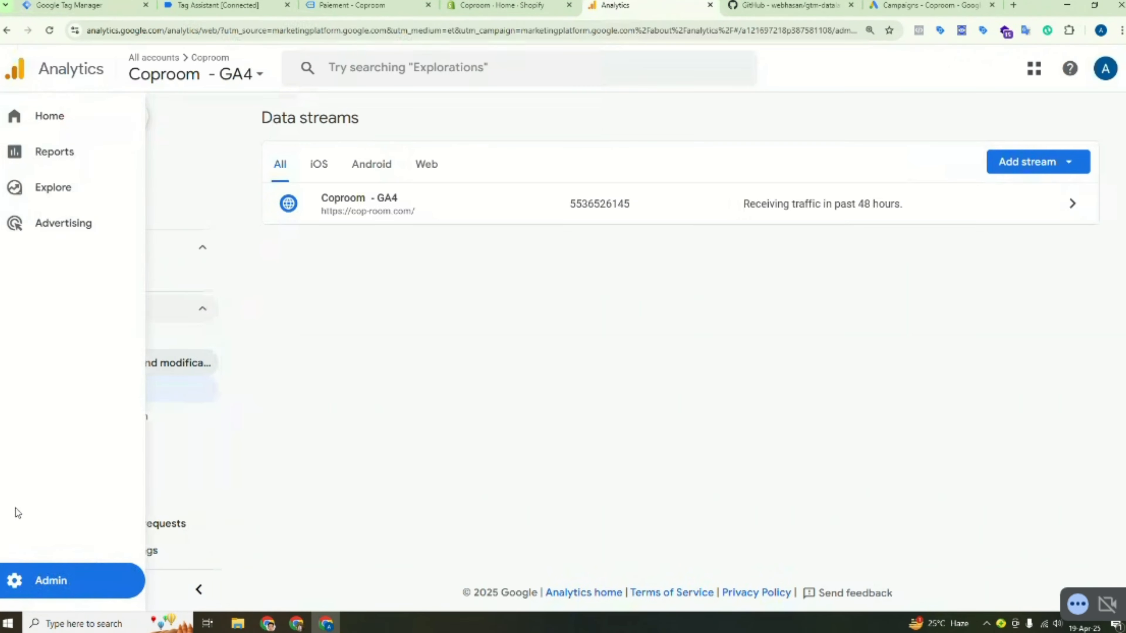
- Start a Tag Manager preview of the cop-room.com container and open the Nike Cortez Baroque Brown product in the connected store
{"action": "left_click", "coordinate": [80, 5]}
{"action": "left_click", "coordinate": [1007, 112]}
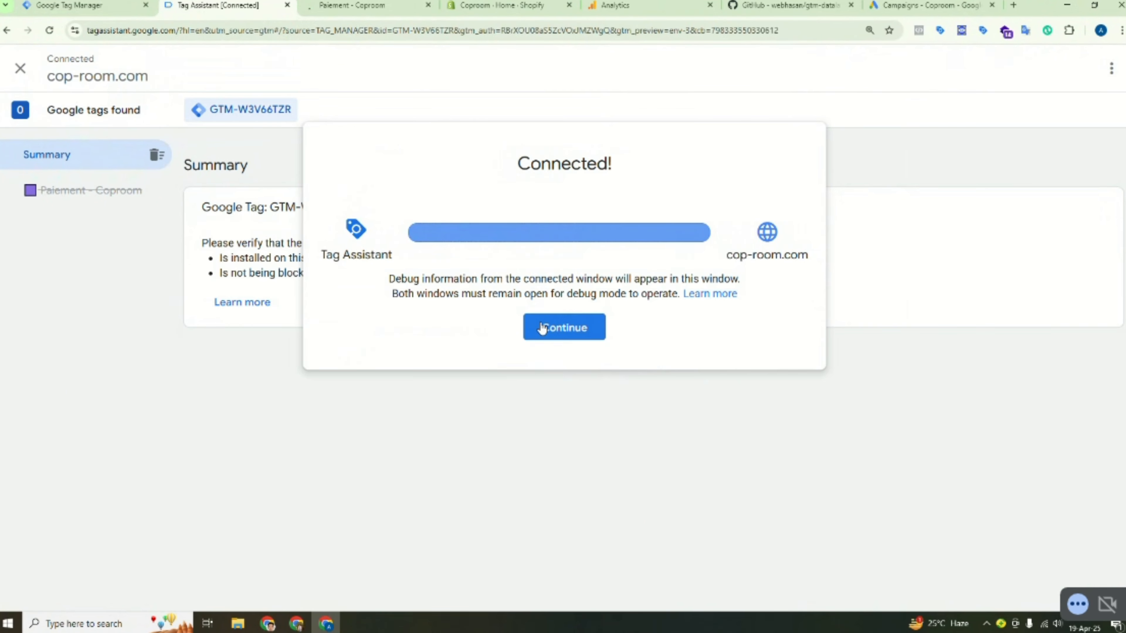
{"action": "left_click", "coordinate": [558, 329]}
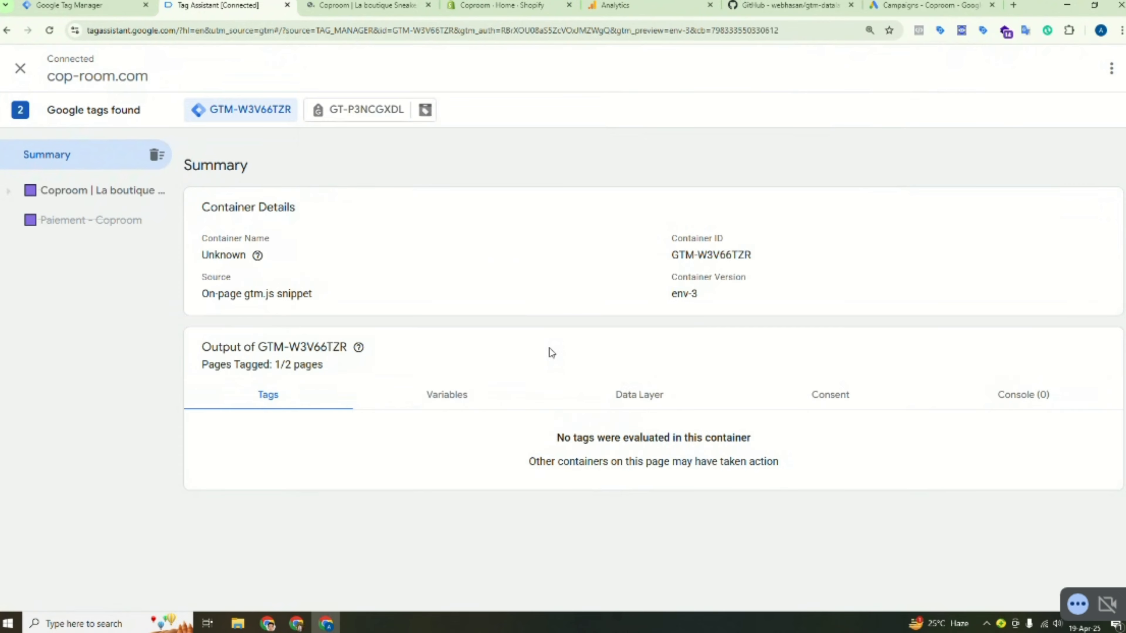
{"action": "left_click", "coordinate": [371, 6]}
{"action": "scroll", "coordinate": [595, 170], "scroll_direction": "down", "scroll_amount": 10}
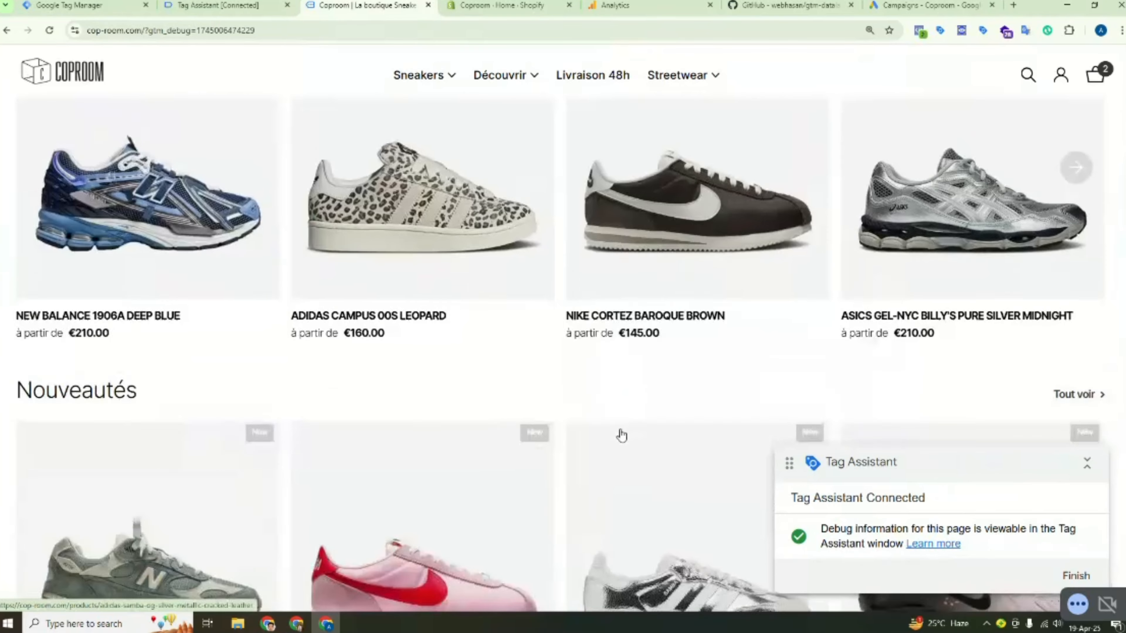
{"action": "left_click", "coordinate": [701, 188]}
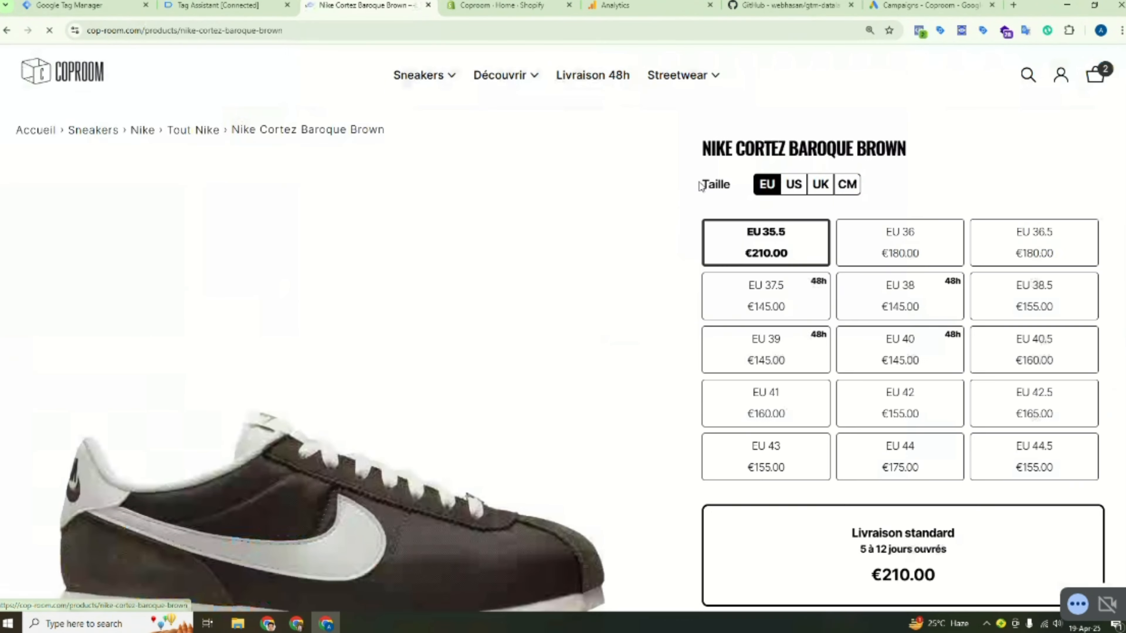
- Switch to Google Analytics and open DebugView from the Coproom - GA4 property's admin settings to examine the incoming events
{"action": "left_click", "coordinate": [632, 10]}
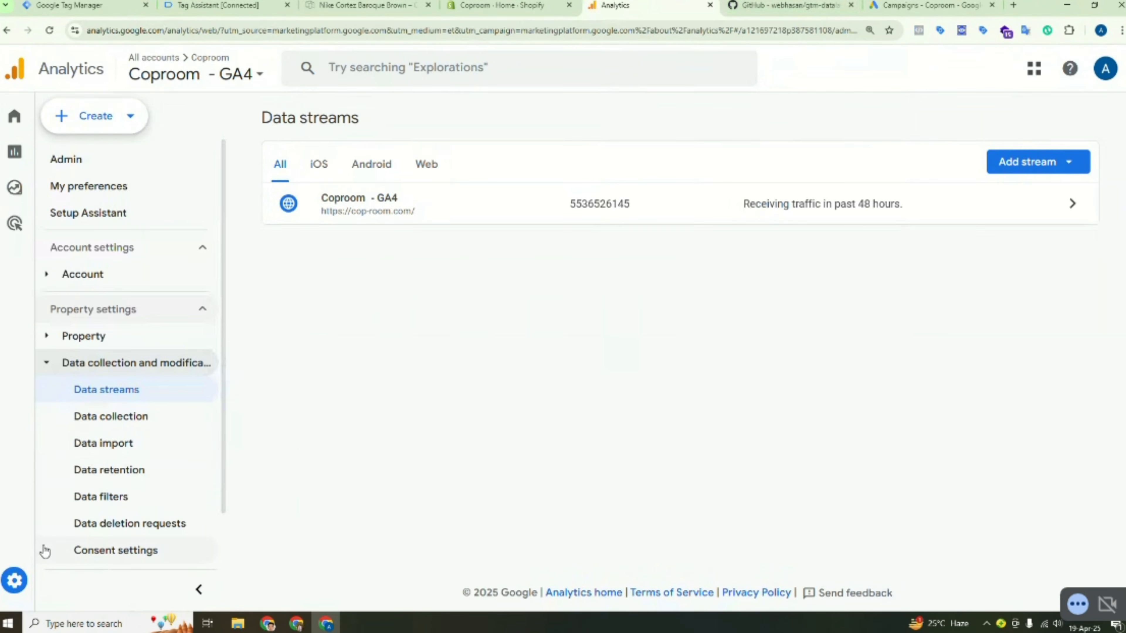
{"action": "mouse_move", "coordinate": [13, 584]}
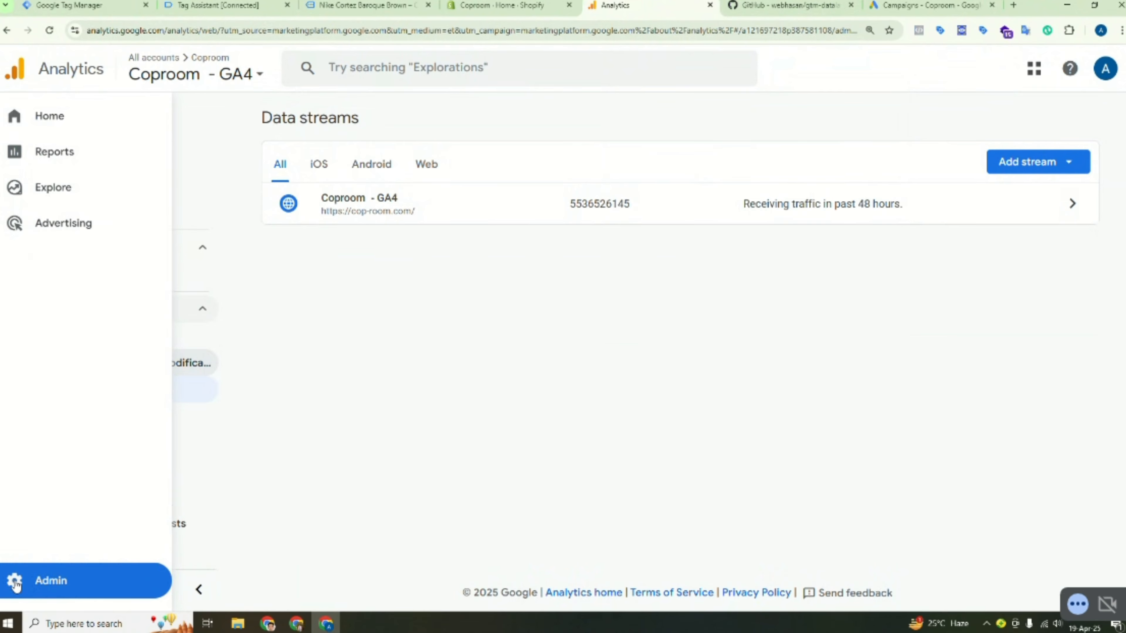
{"action": "left_click", "coordinate": [15, 583]}
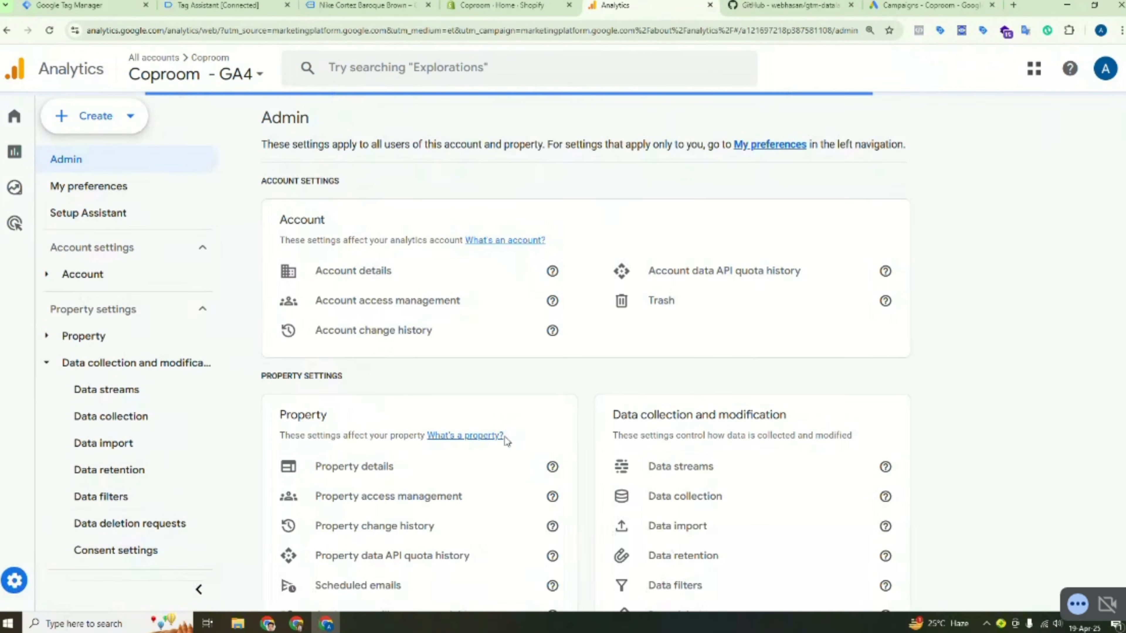
{"action": "scroll", "coordinate": [505, 437], "scroll_direction": "down", "scroll_amount": 5}
{"action": "scroll", "coordinate": [495, 449], "scroll_direction": "down", "scroll_amount": 4}
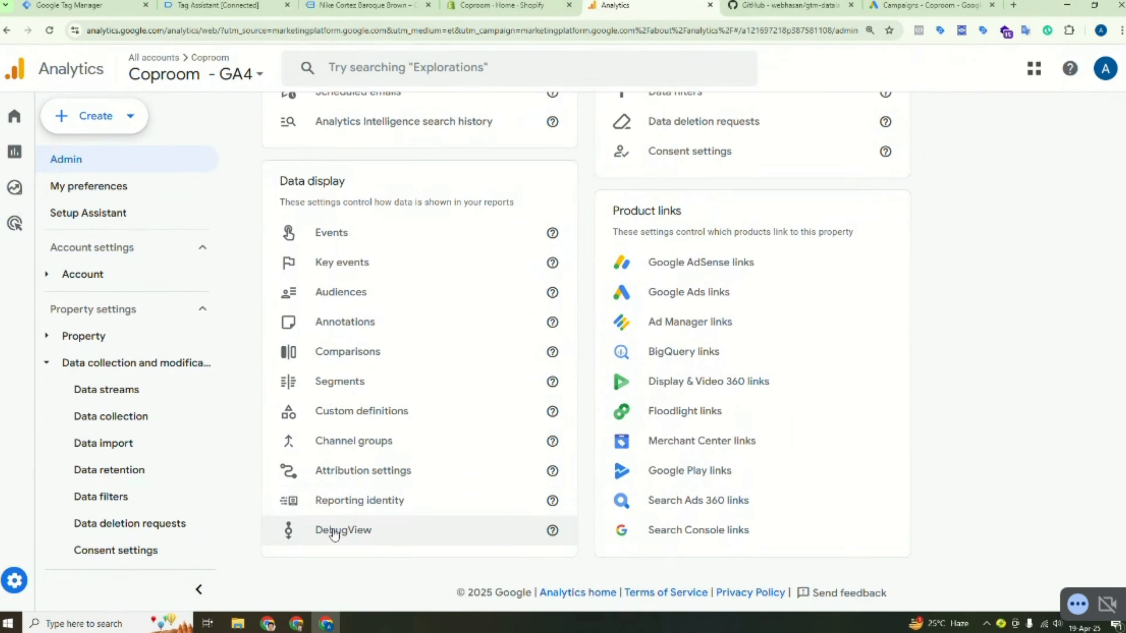
{"action": "left_click", "coordinate": [344, 530]}
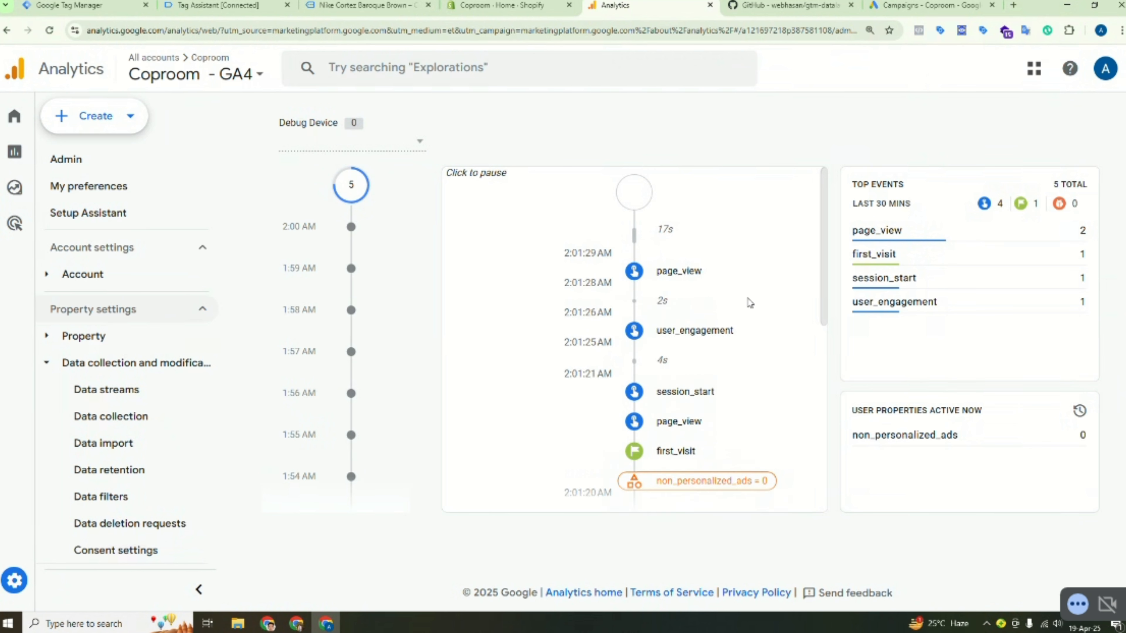
- Open Merchant Center's conversion settings in a new browser tab and examine the Google Analytics conversion source
{"action": "left_click", "coordinate": [1013, 5]}
{"action": "left_click", "coordinate": [685, 9]}
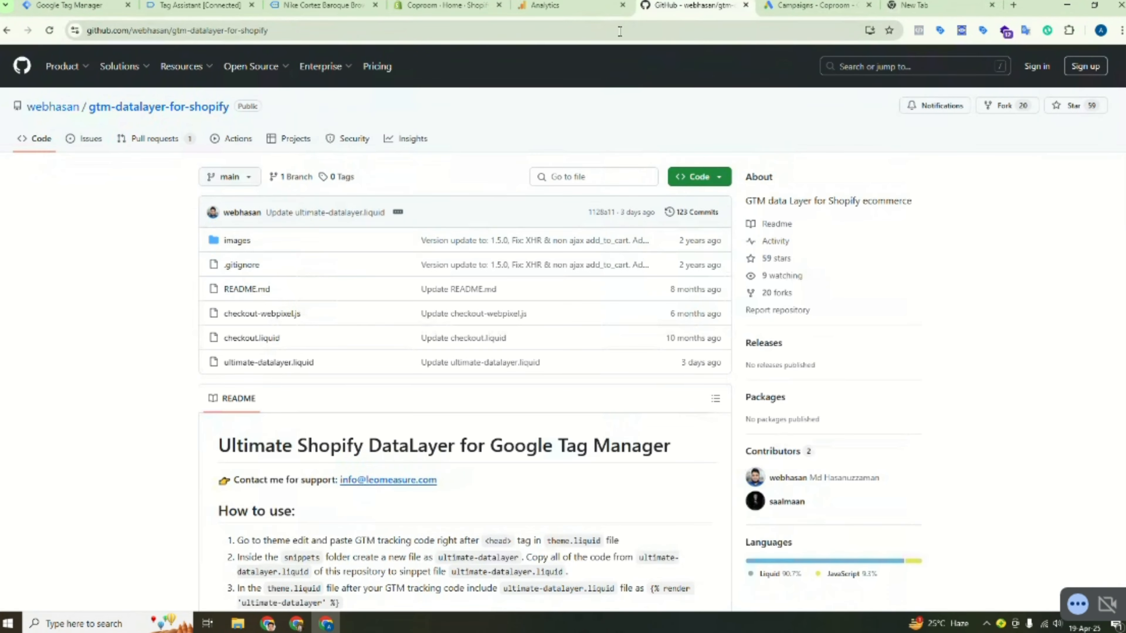
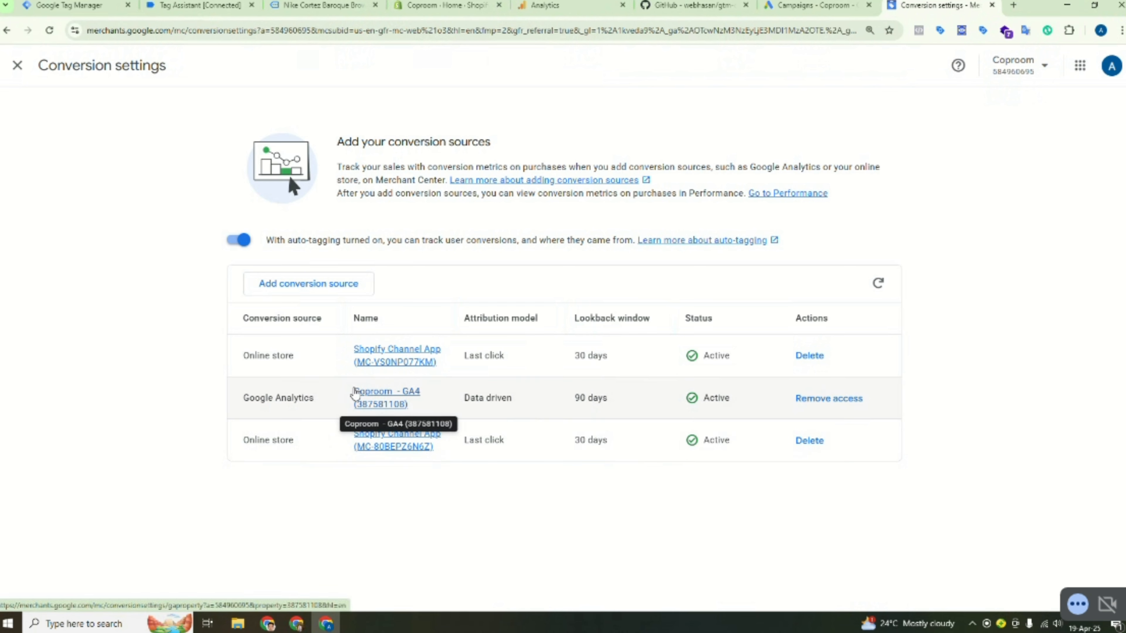
{"action": "left_click_drag", "start_coordinate": [245, 402], "coordinate": [314, 399]}
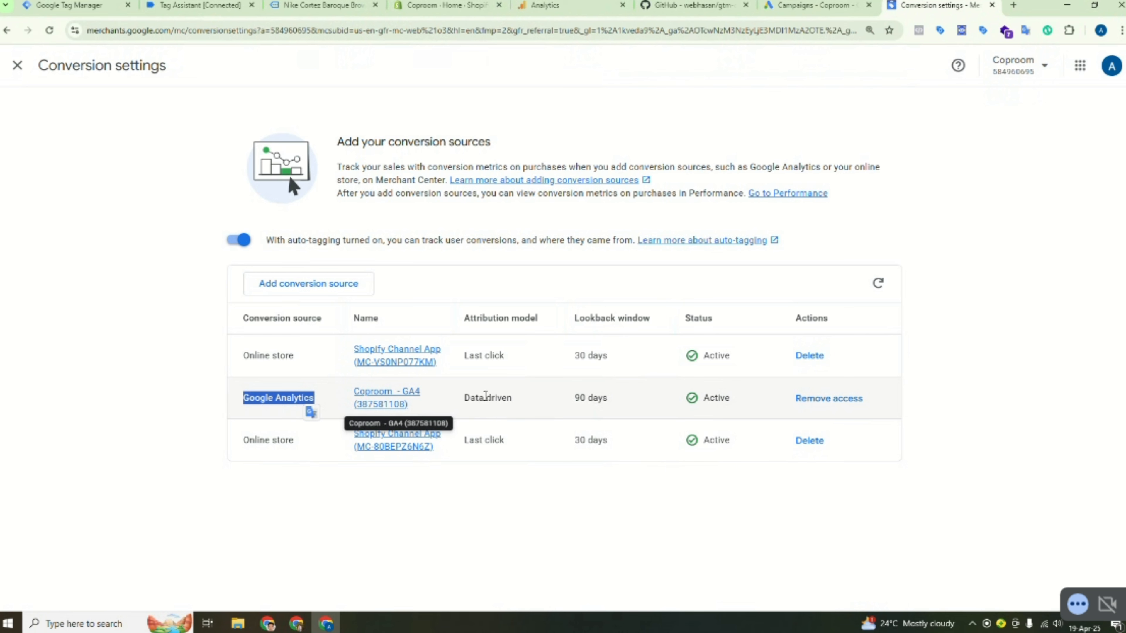
- Return to Google Analytics and open the Coproom - GA4 property's Home page to view its active users
{"action": "left_click", "coordinate": [571, 6]}
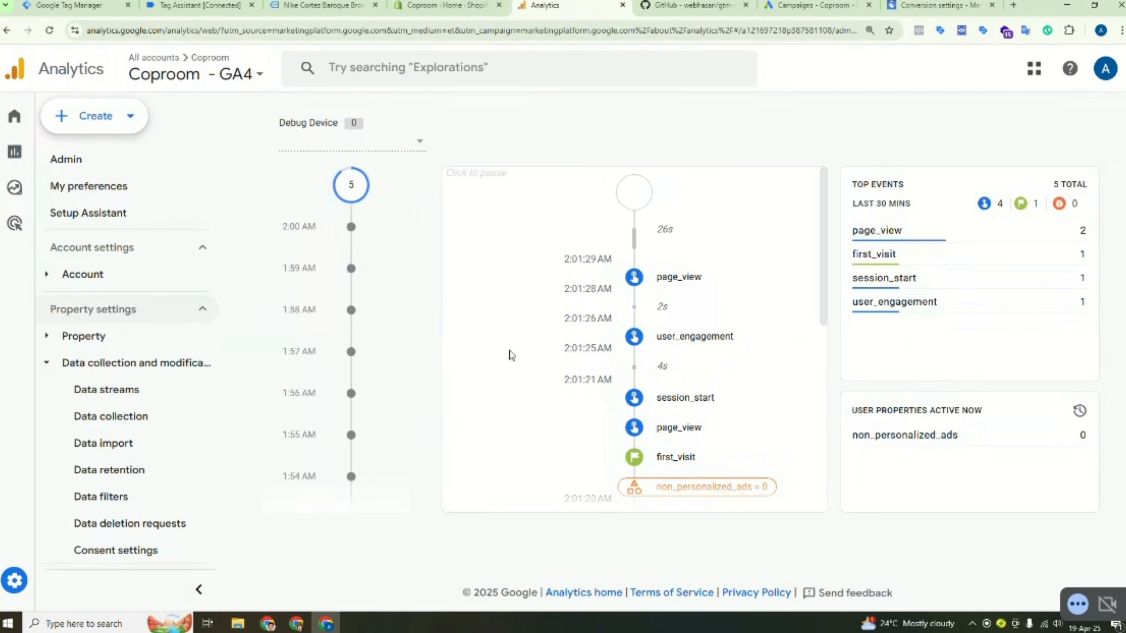
{"action": "mouse_move", "coordinate": [22, 162]}
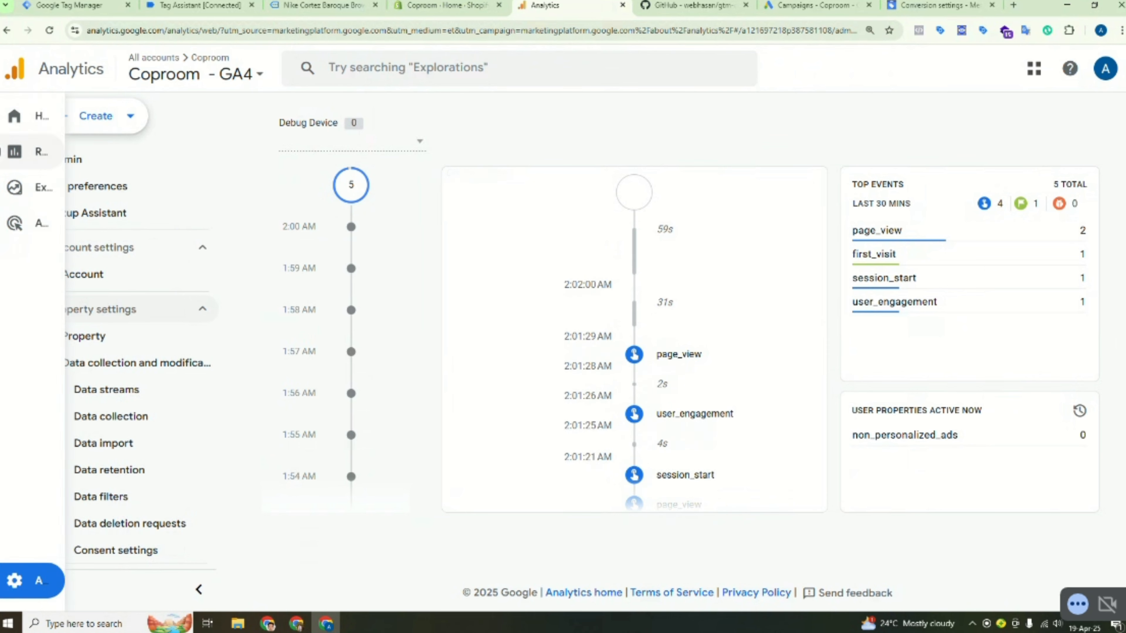
{"action": "left_click", "coordinate": [46, 118]}
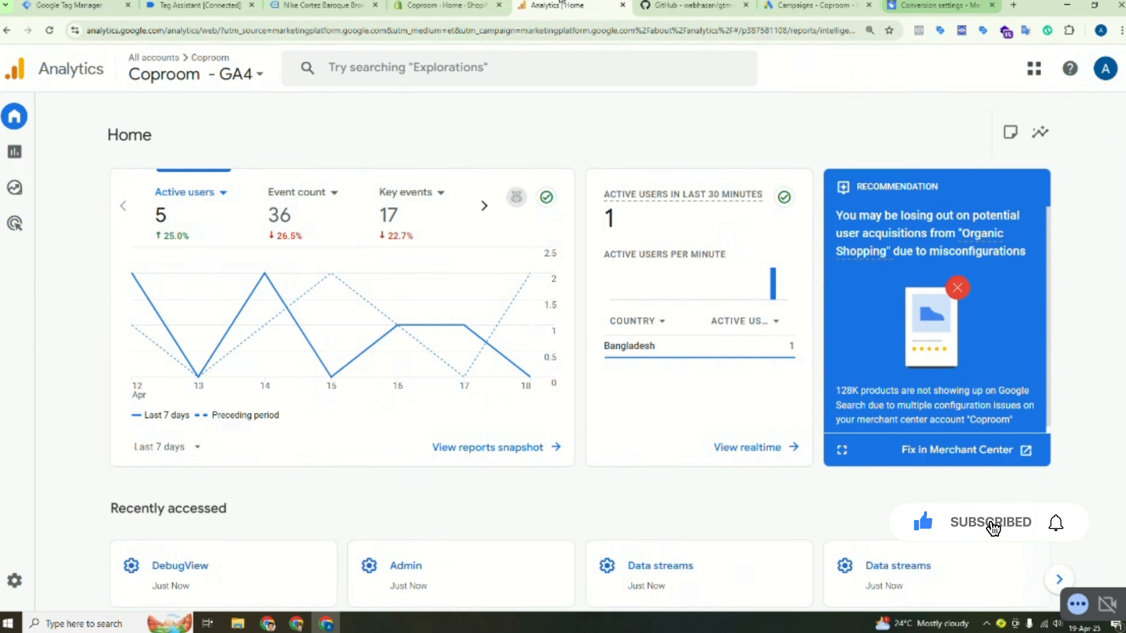
- Switch to Merchant Center's conversion settings and examine the existing-property and new-property options for linking Google Analytics as a conversion source
{"action": "left_click", "coordinate": [935, 6]}
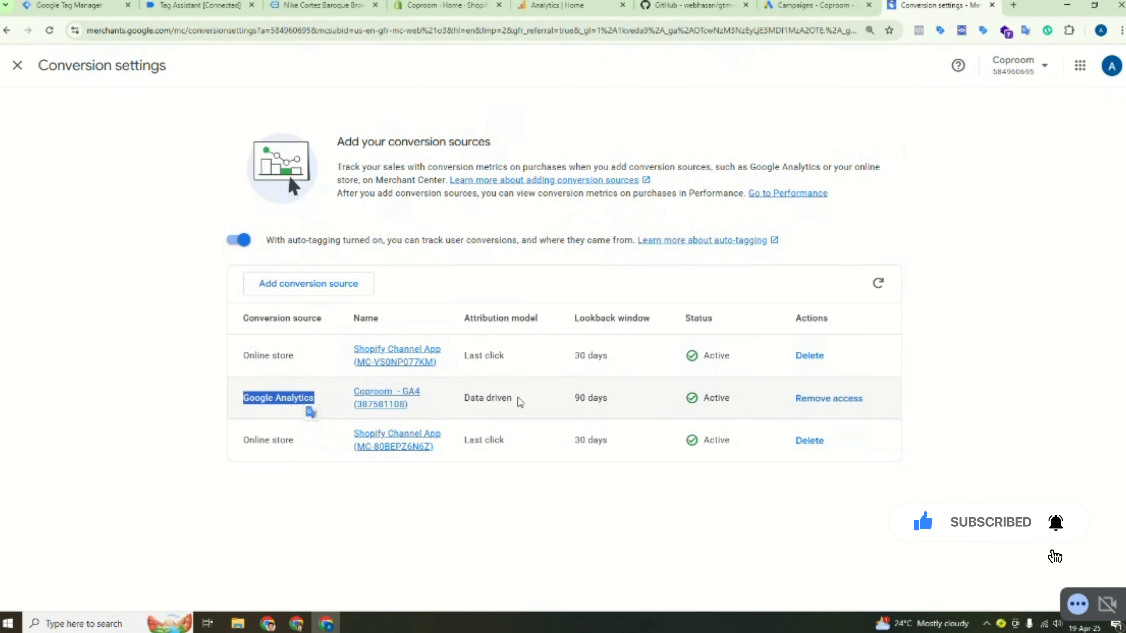
{"action": "left_click", "coordinate": [309, 284]}
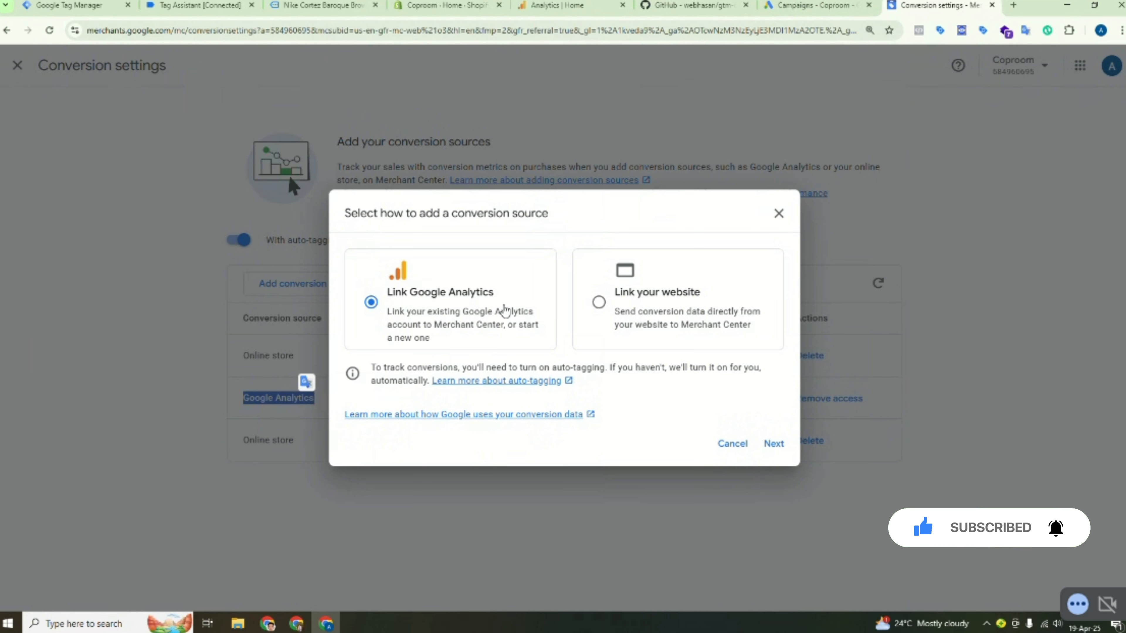
{"action": "left_click", "coordinate": [773, 444]}
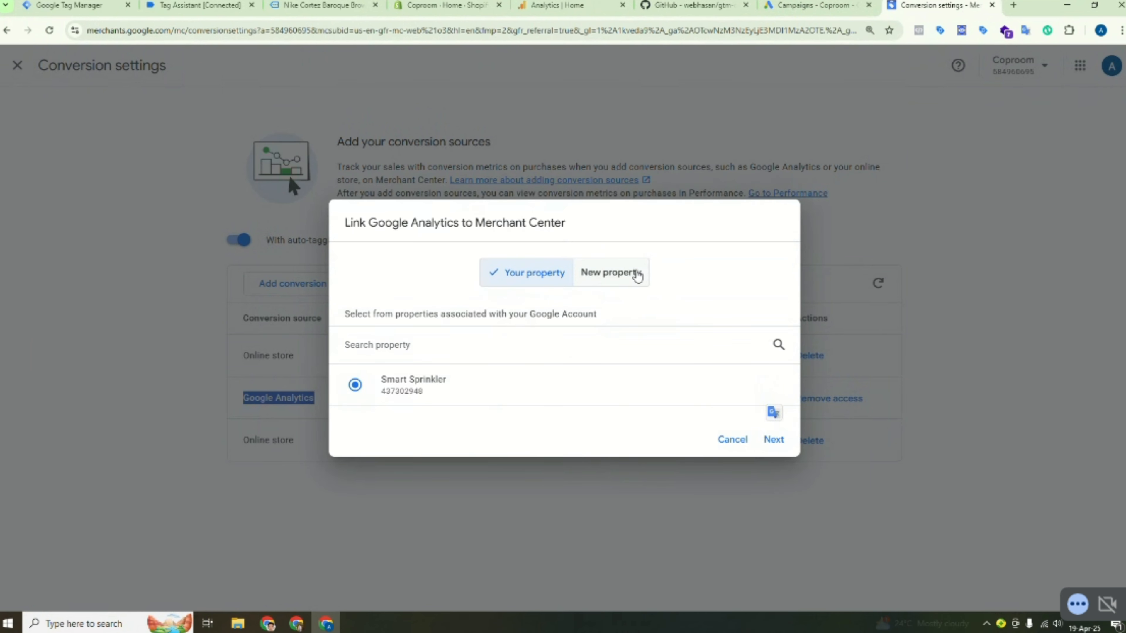
{"action": "left_click", "coordinate": [619, 277]}
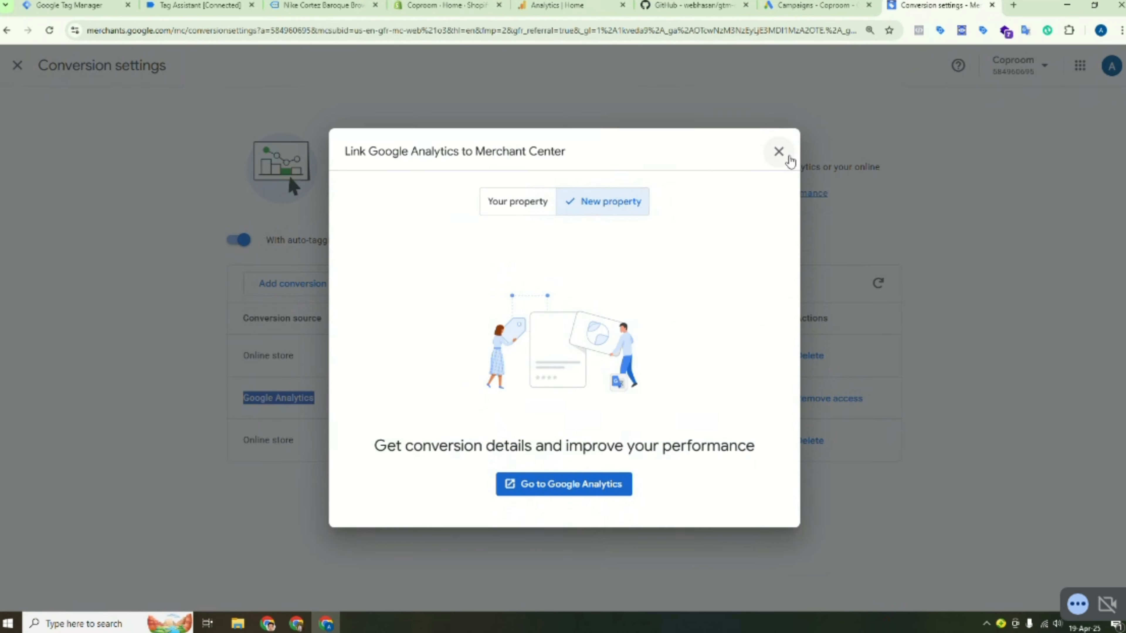
{"action": "left_click", "coordinate": [779, 152]}
{"action": "left_click", "coordinate": [550, 541]}
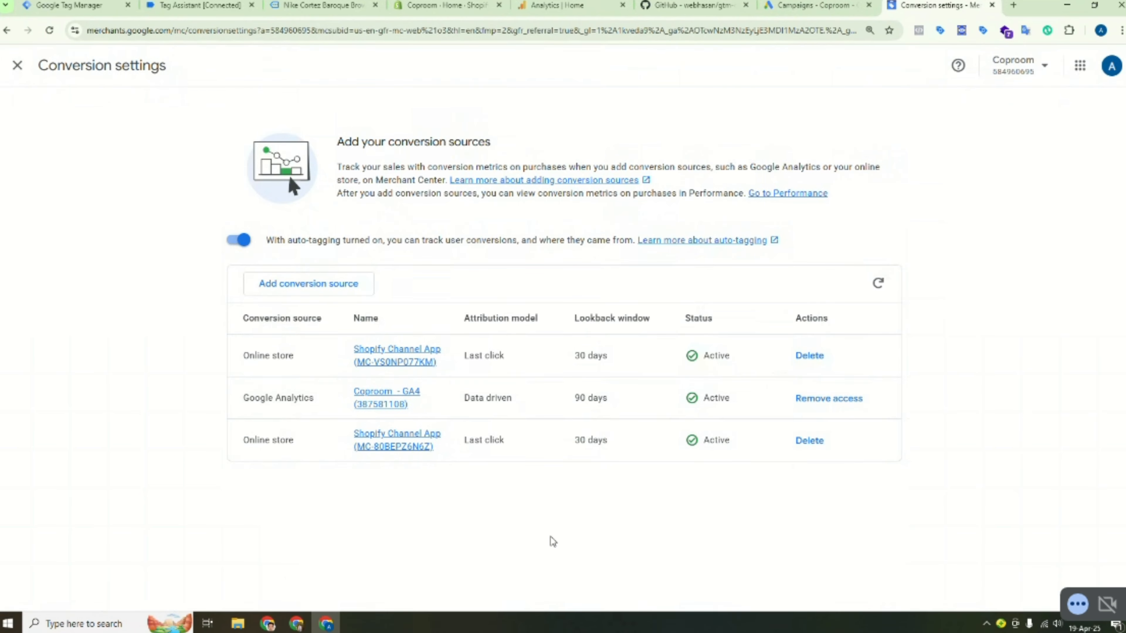
- Examine the tracking setup for the Link your website conversion source and leave it without creating a destination
{"action": "left_click", "coordinate": [322, 288]}
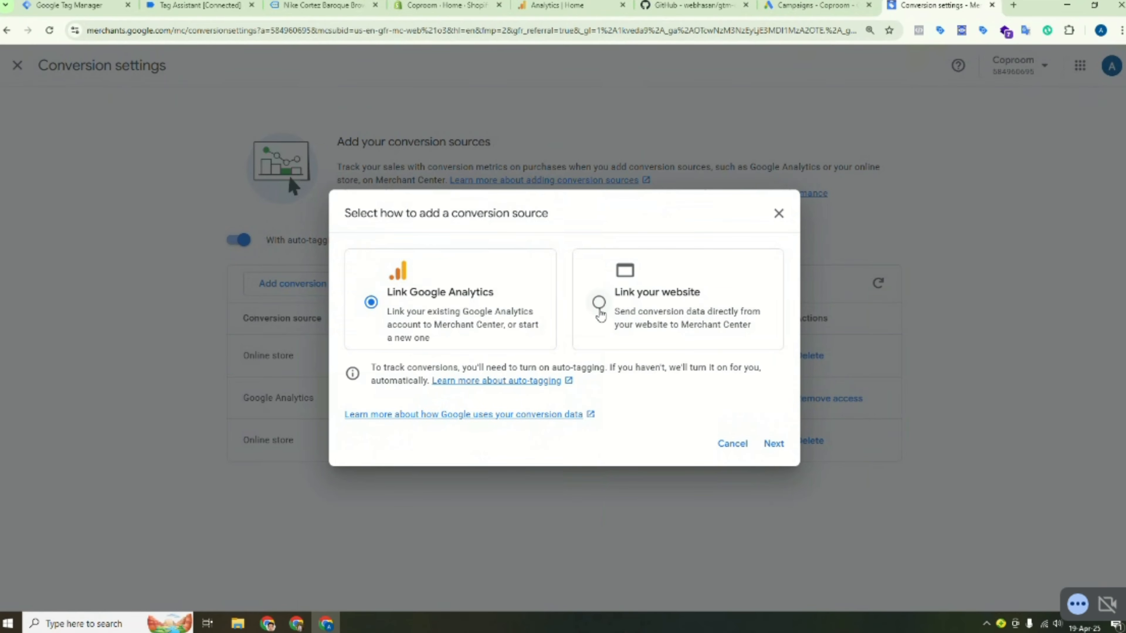
{"action": "left_click", "coordinate": [599, 304]}
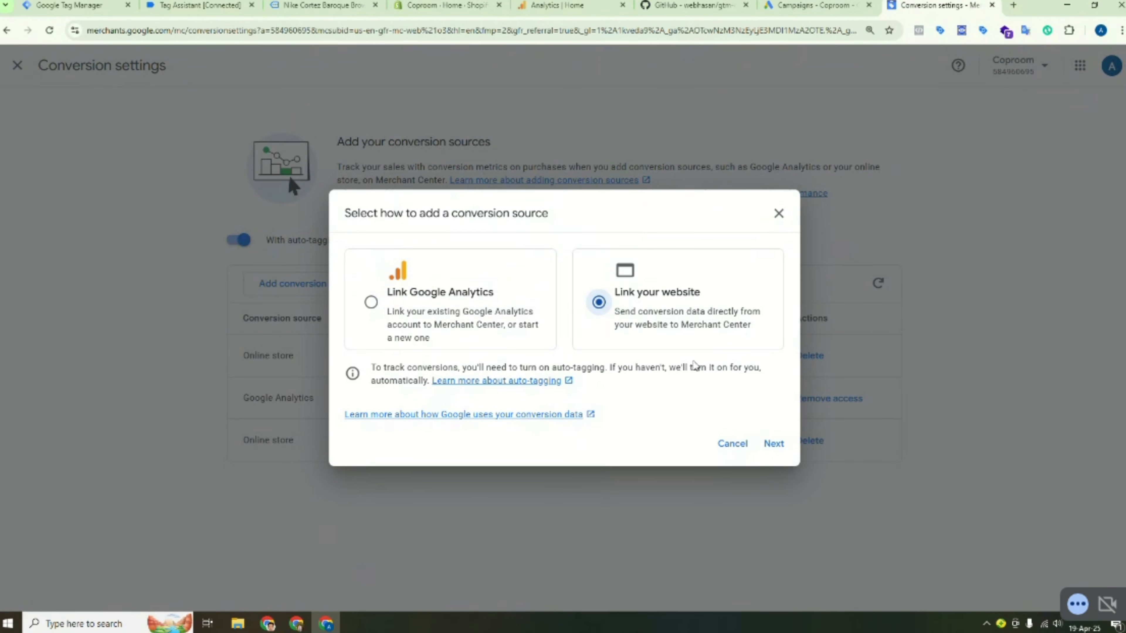
{"action": "left_click", "coordinate": [773, 444]}
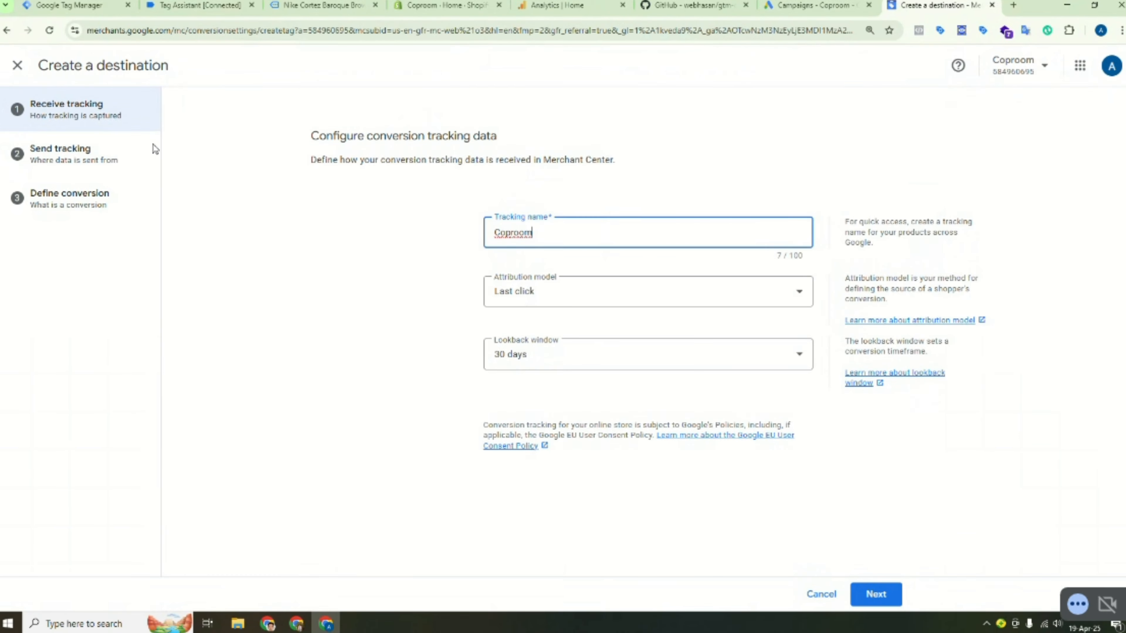
{"action": "left_click", "coordinate": [18, 65]}
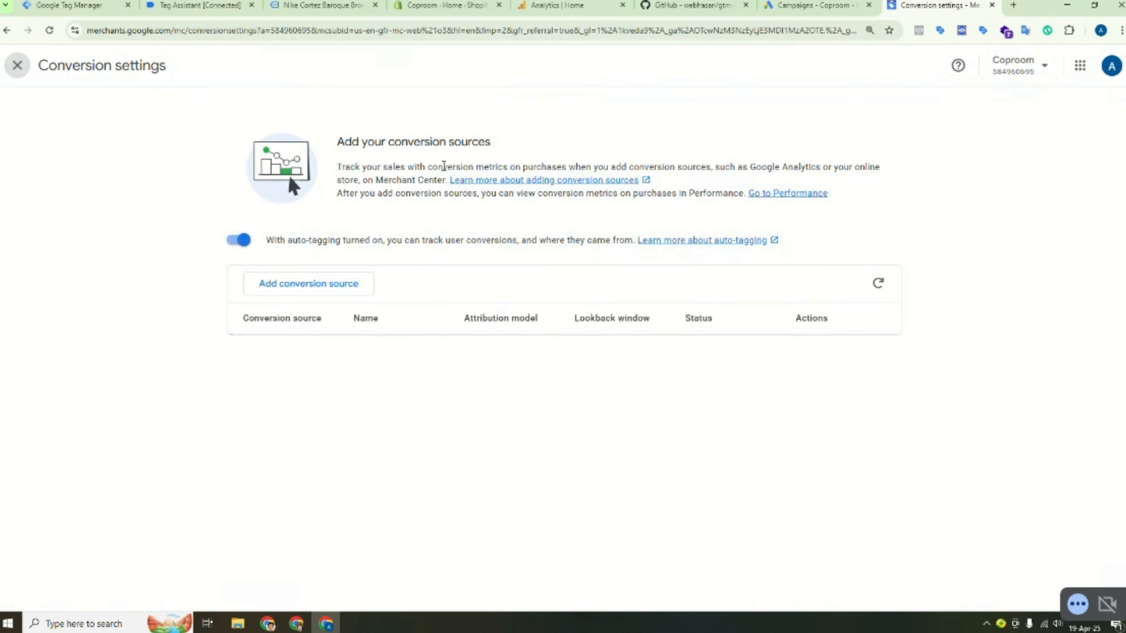
- Start adding a Google Analytics conversion source again and copy the Smart Sprinkler property name
{"action": "left_click", "coordinate": [336, 292]}
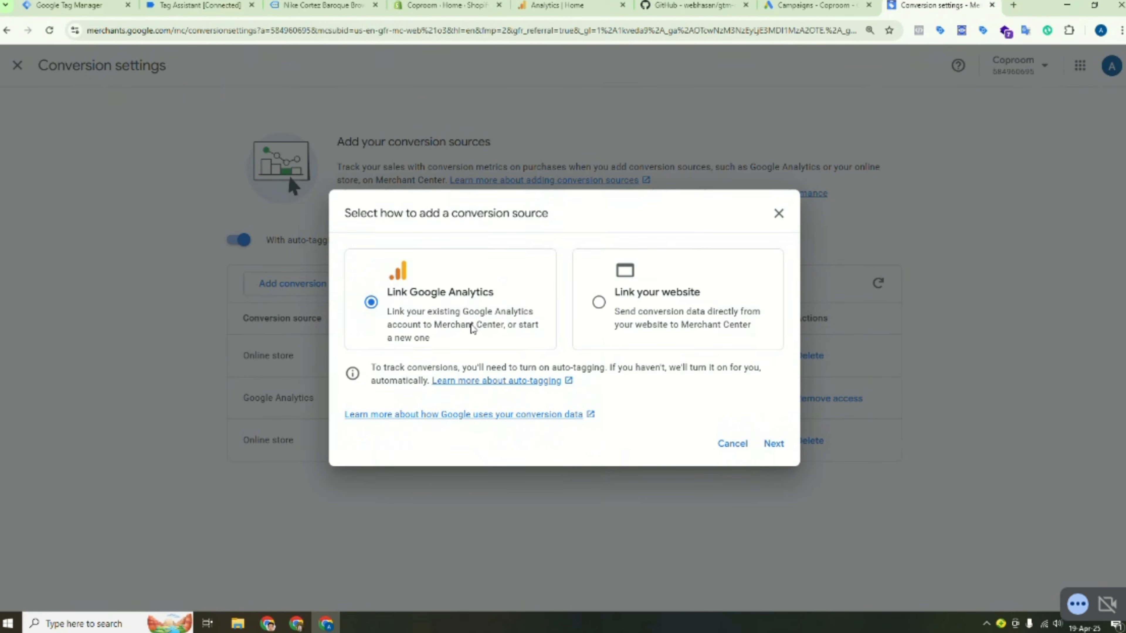
{"action": "left_click", "coordinate": [773, 444]}
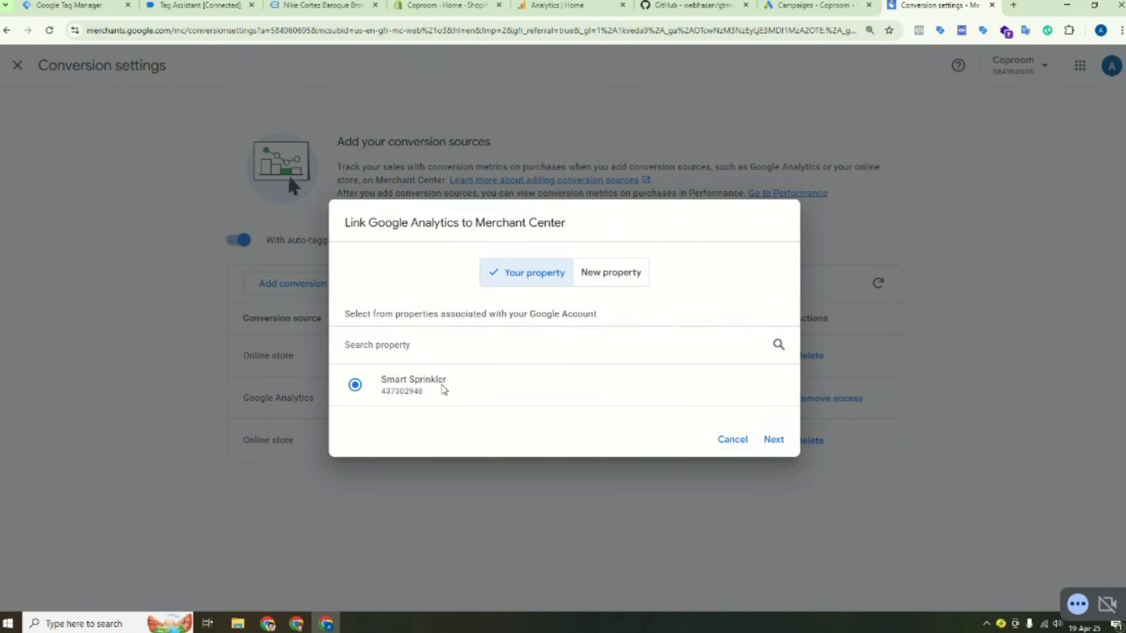
{"action": "left_click_drag", "start_coordinate": [463, 382], "coordinate": [361, 381]}
{"action": "right_click", "coordinate": [395, 382]}
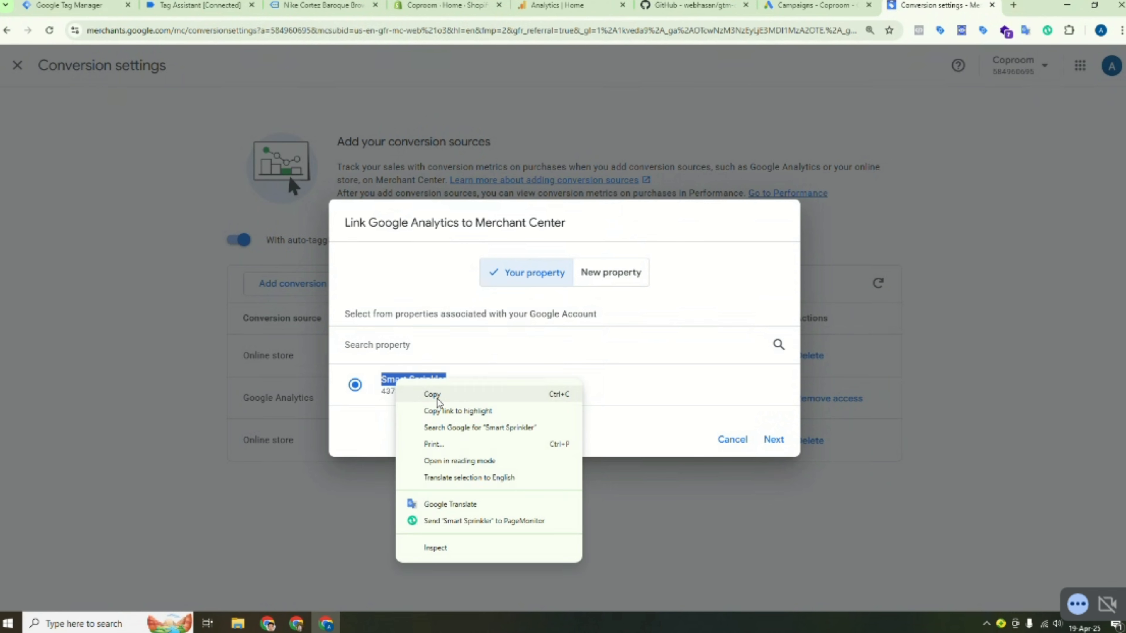
{"action": "left_click", "coordinate": [435, 399]}
- Search the web for "Smart Sprinkler.ca" in a new browser tab, view the sprinklersmart.com result and return to the results
{"action": "left_click", "coordinate": [1013, 5]}
{"action": "right_click", "coordinate": [796, 30]}
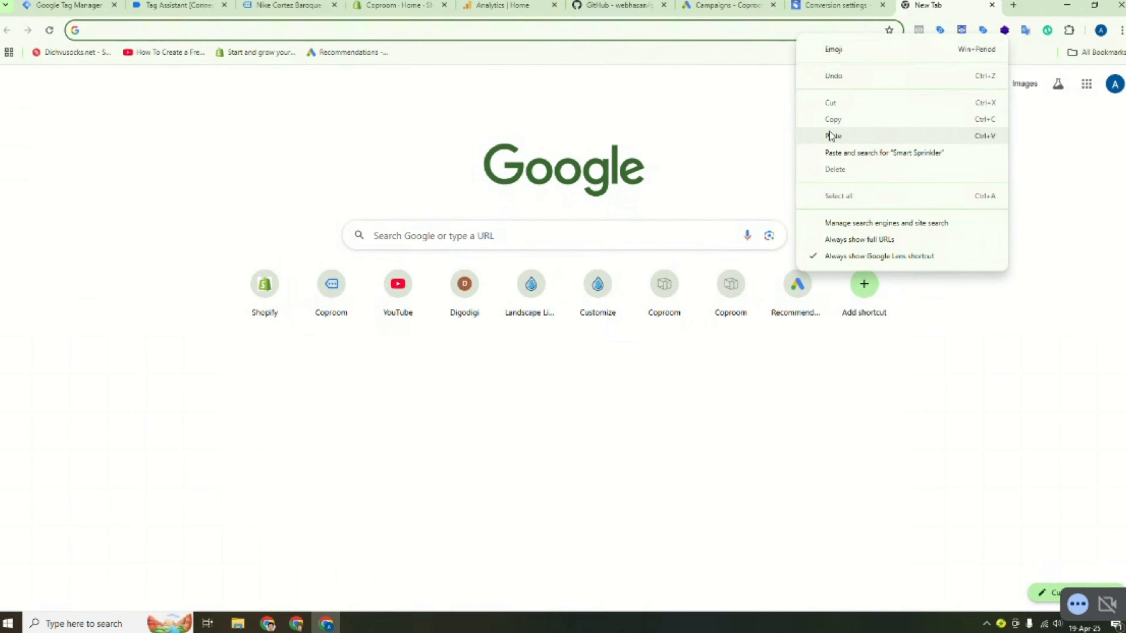
{"action": "left_click", "coordinate": [831, 134]}
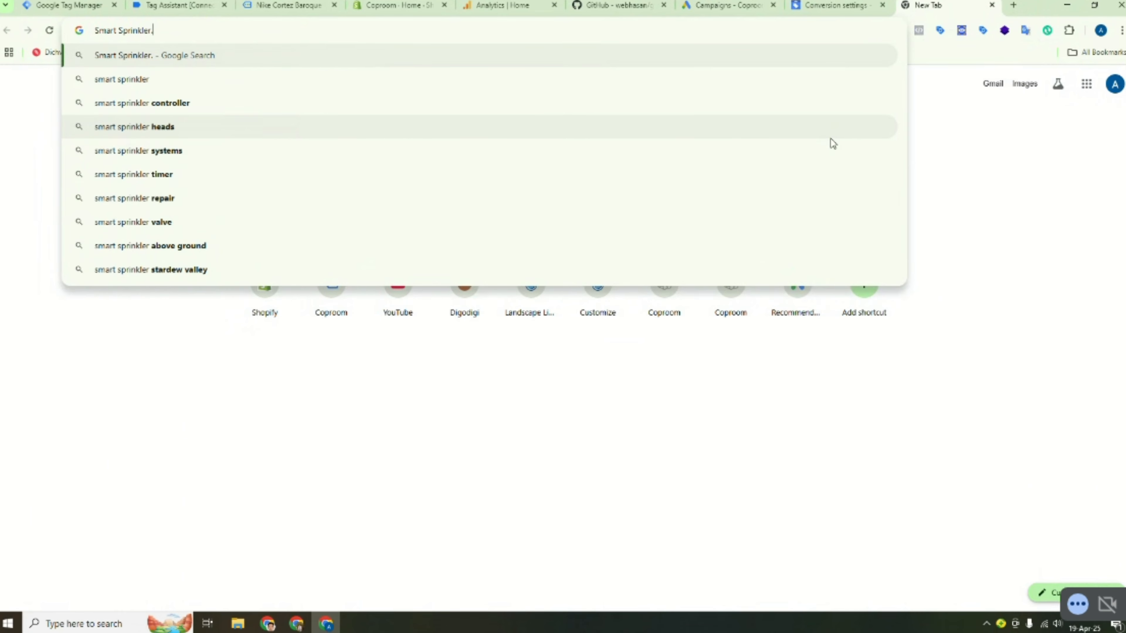
{"action": "type", "text": ".ca"}
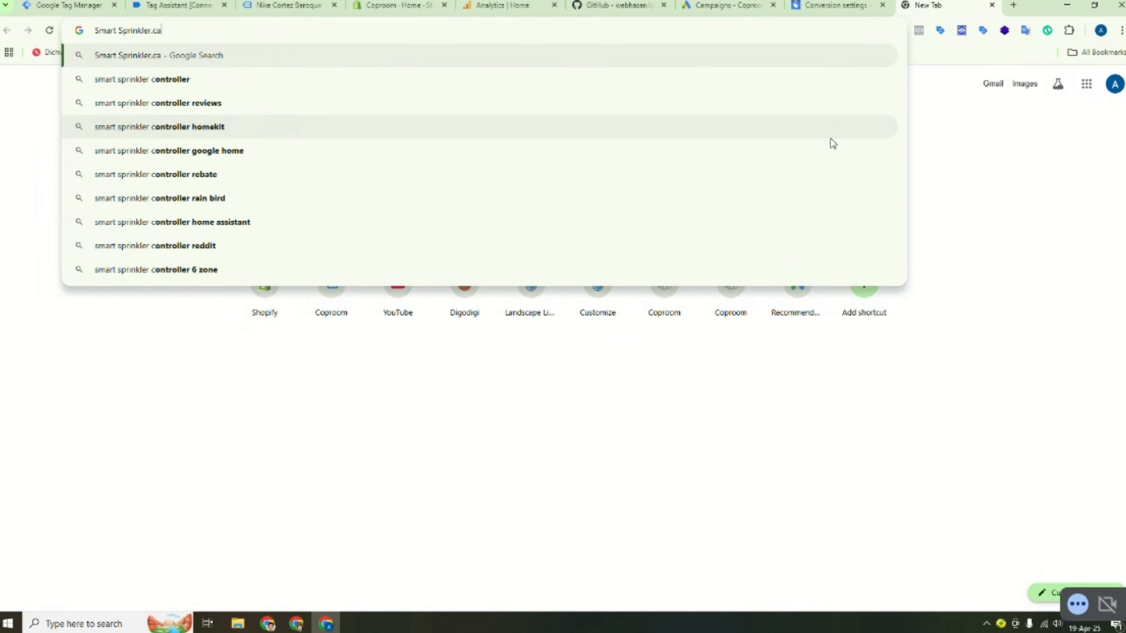
{"action": "key", "text": "Return"}
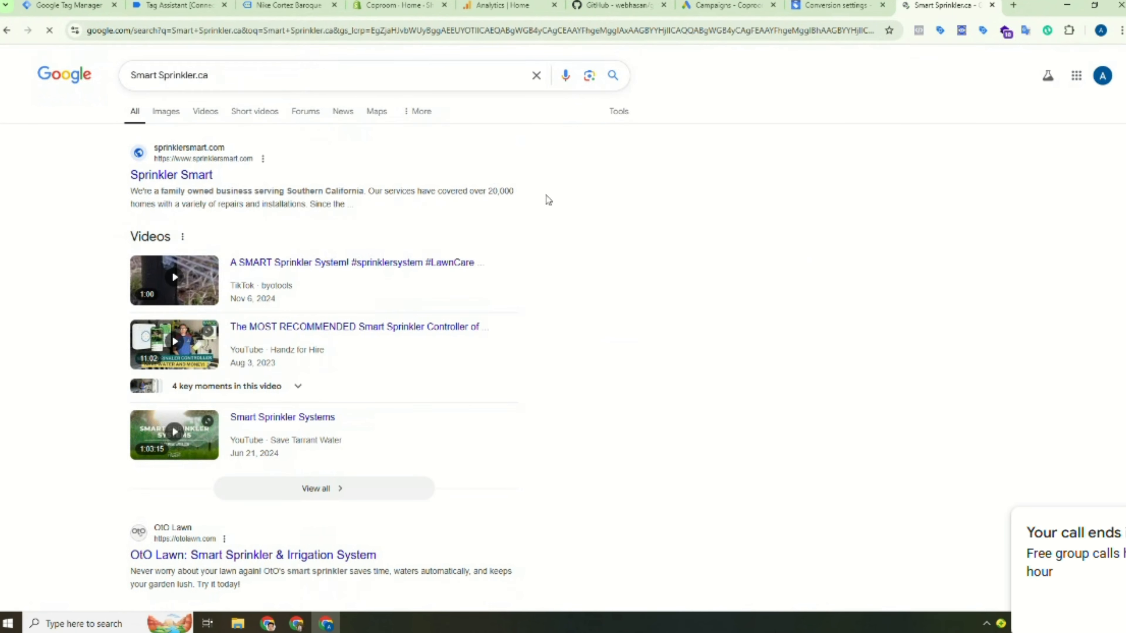
{"action": "left_click", "coordinate": [164, 176]}
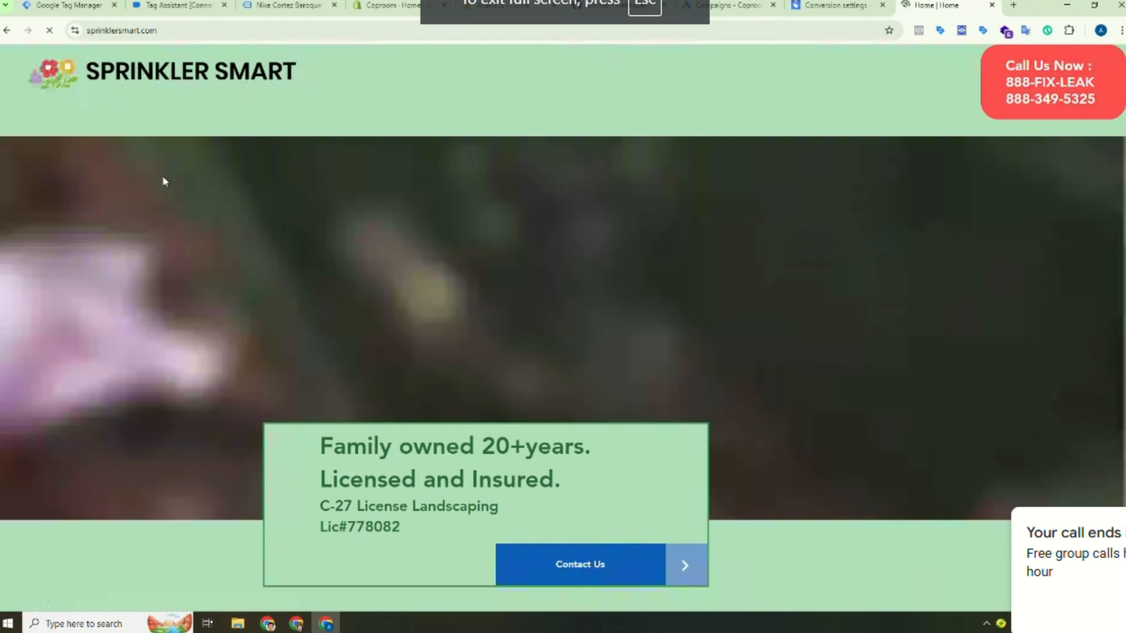
{"action": "left_click", "coordinate": [6, 31]}
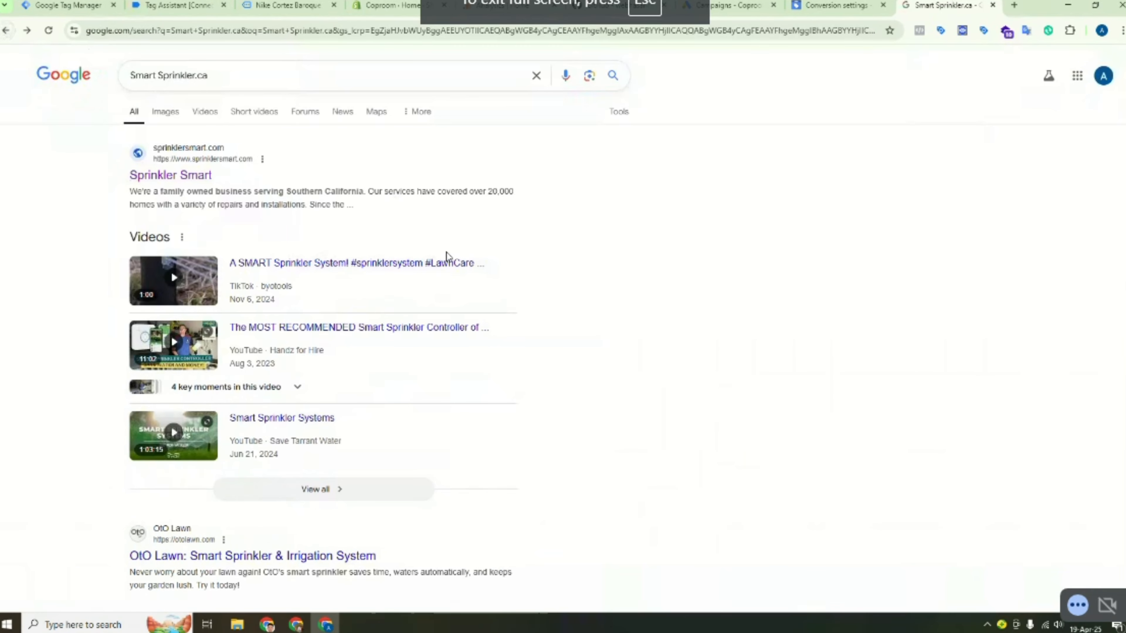
- Refine the web search to "SmartSprinkler.ca" without the space
{"action": "left_click", "coordinate": [161, 76]}
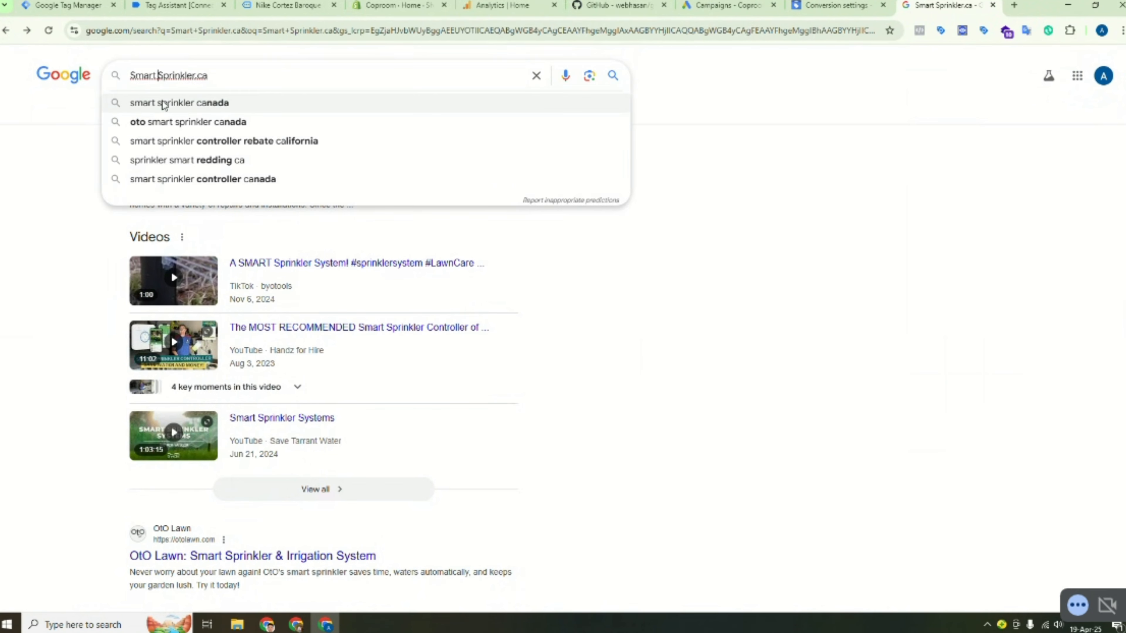
{"action": "key", "text": "BackSpace"}
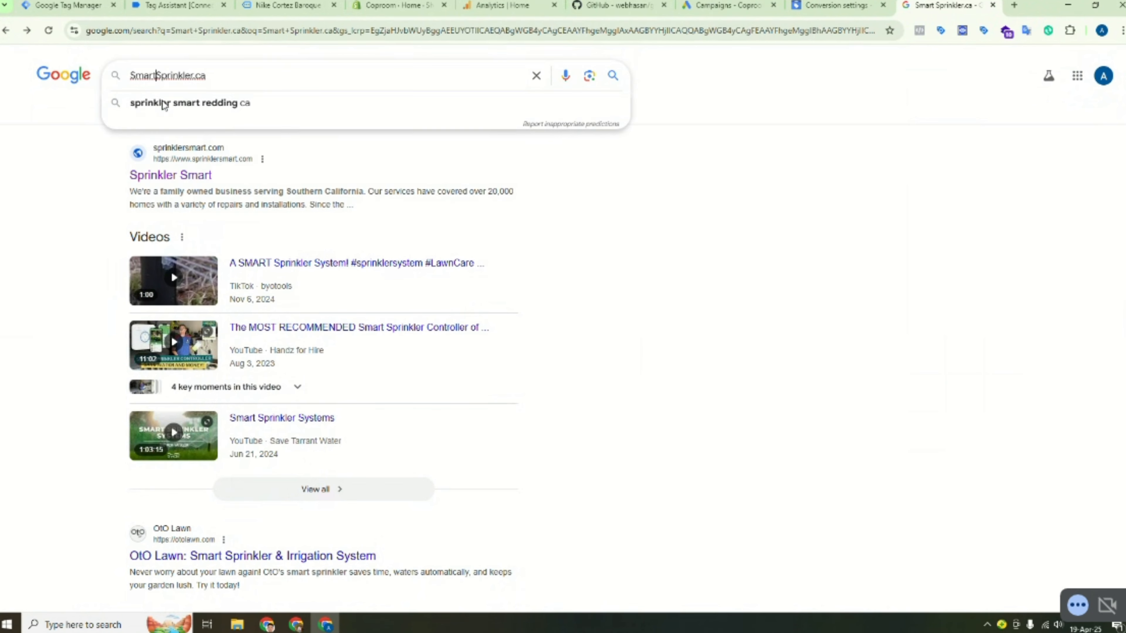
{"action": "key", "text": "Return"}
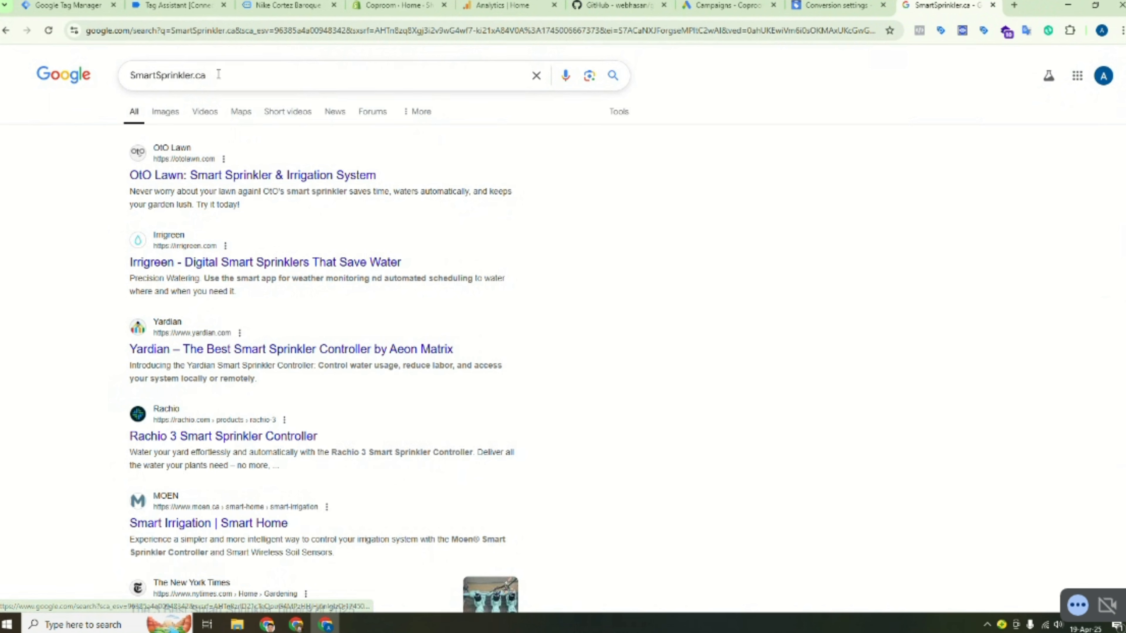
- Copy SmartSprinkler.ca from the search query and try to open it directly as a website
{"action": "left_click_drag", "start_coordinate": [218, 74], "coordinate": [130, 80]}
{"action": "right_click", "coordinate": [156, 78]}
{"action": "left_click", "coordinate": [173, 135]}
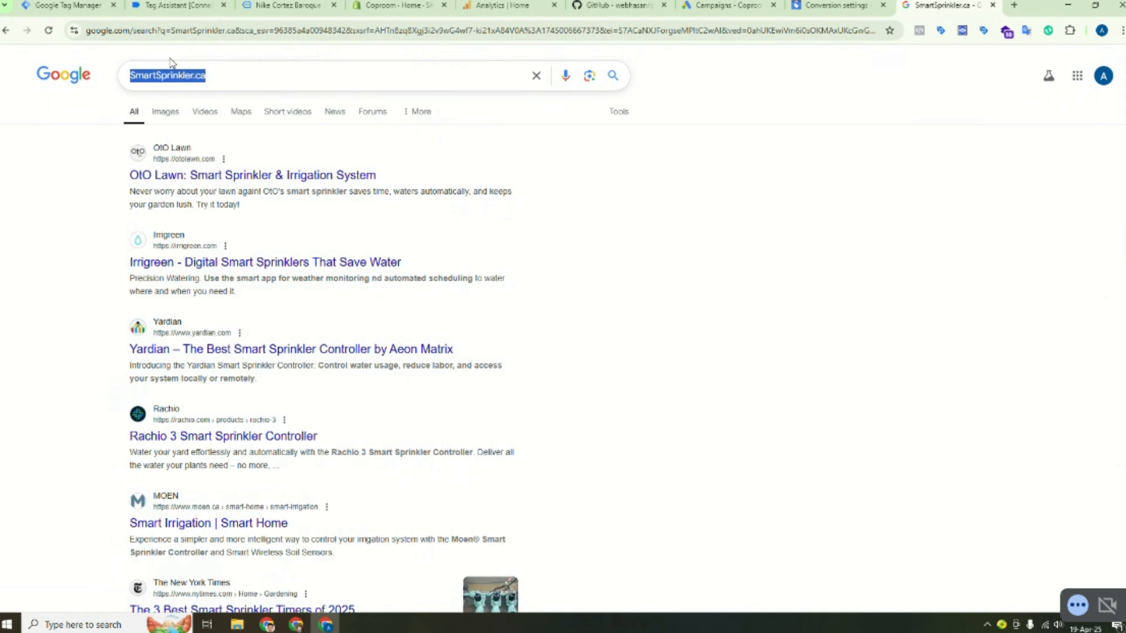
{"action": "left_click", "coordinate": [173, 30]}
{"action": "right_click", "coordinate": [173, 32]}
{"action": "left_click", "coordinate": [211, 158]}
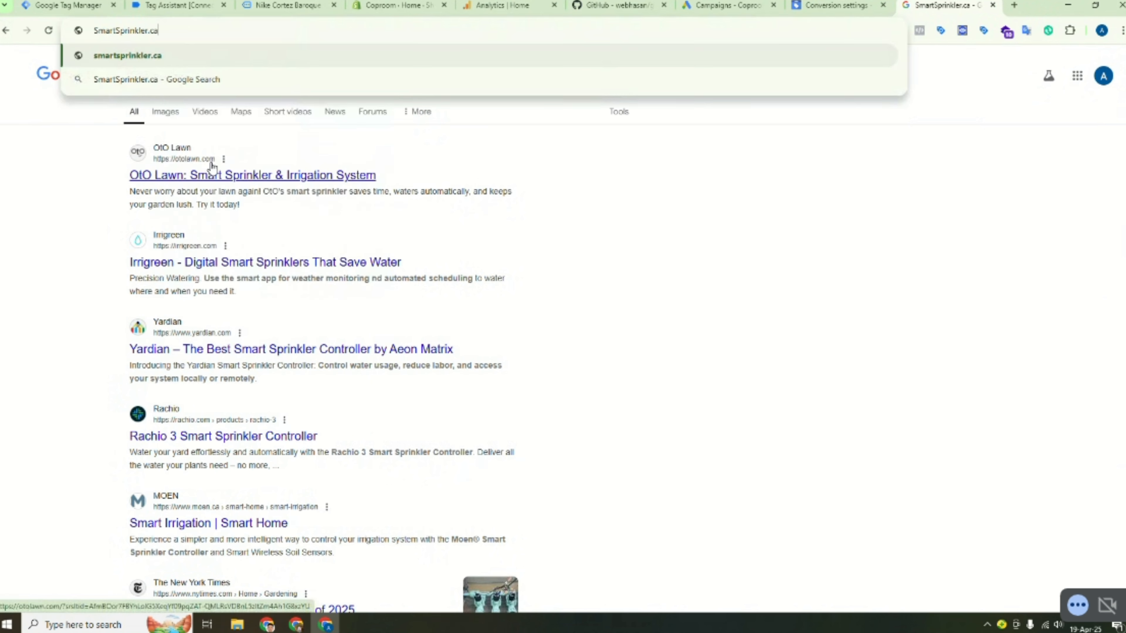
{"action": "key", "text": "Return"}
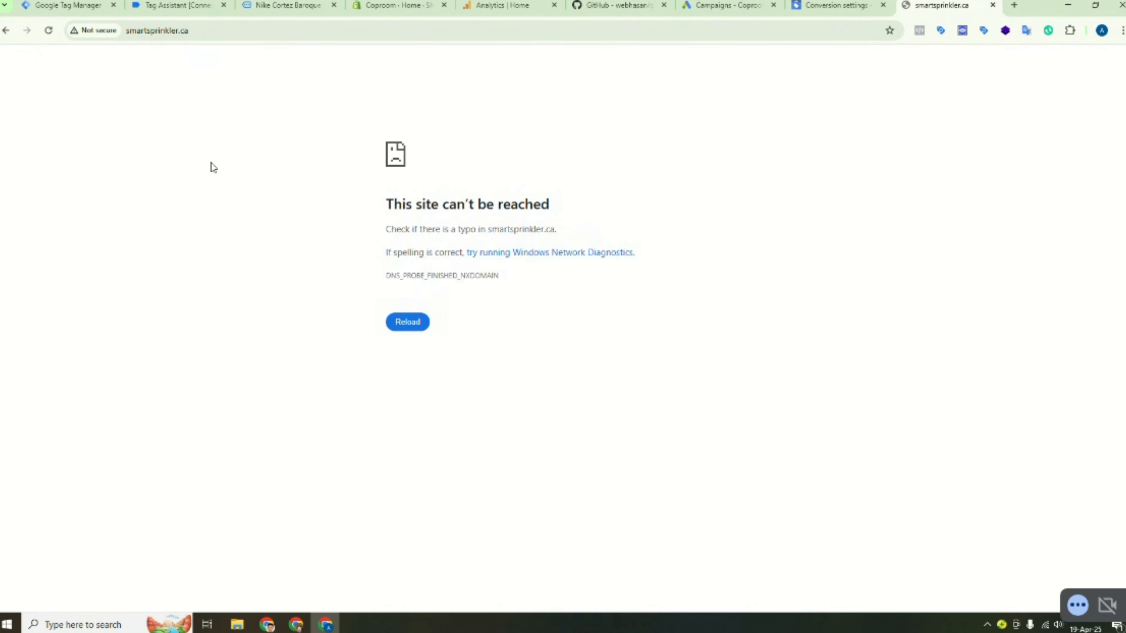
- Try to open smartsprinkler.com instead and close that browser tab
{"action": "left_click", "coordinate": [218, 32]}
{"action": "key", "text": "BackSpace"}
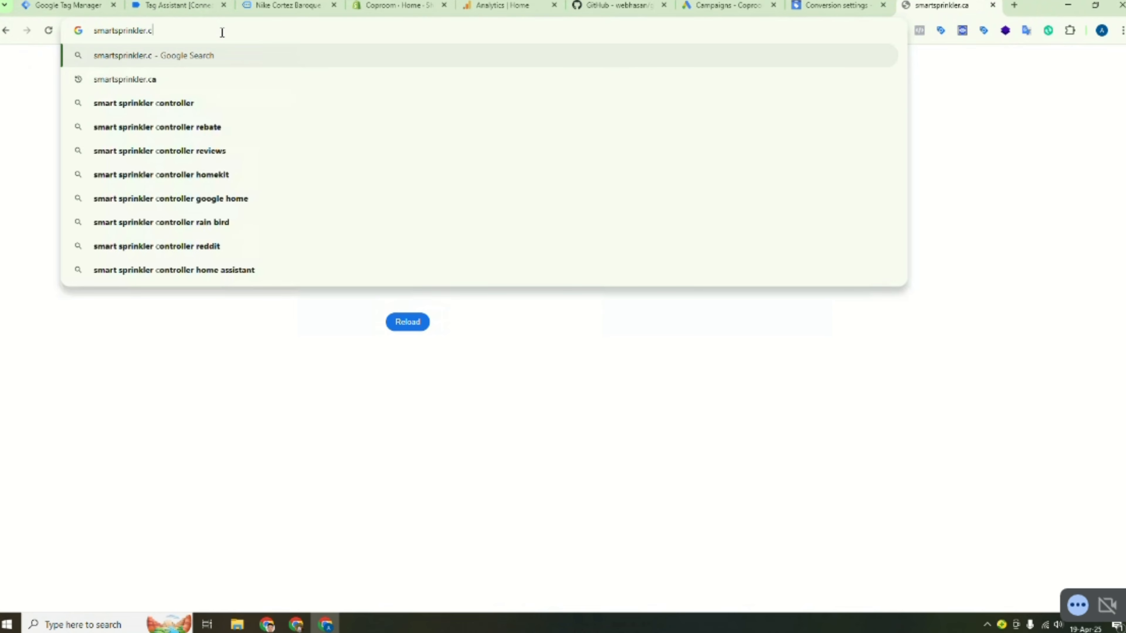
{"action": "type", "text": "om"}
{"action": "key", "text": "Return"}
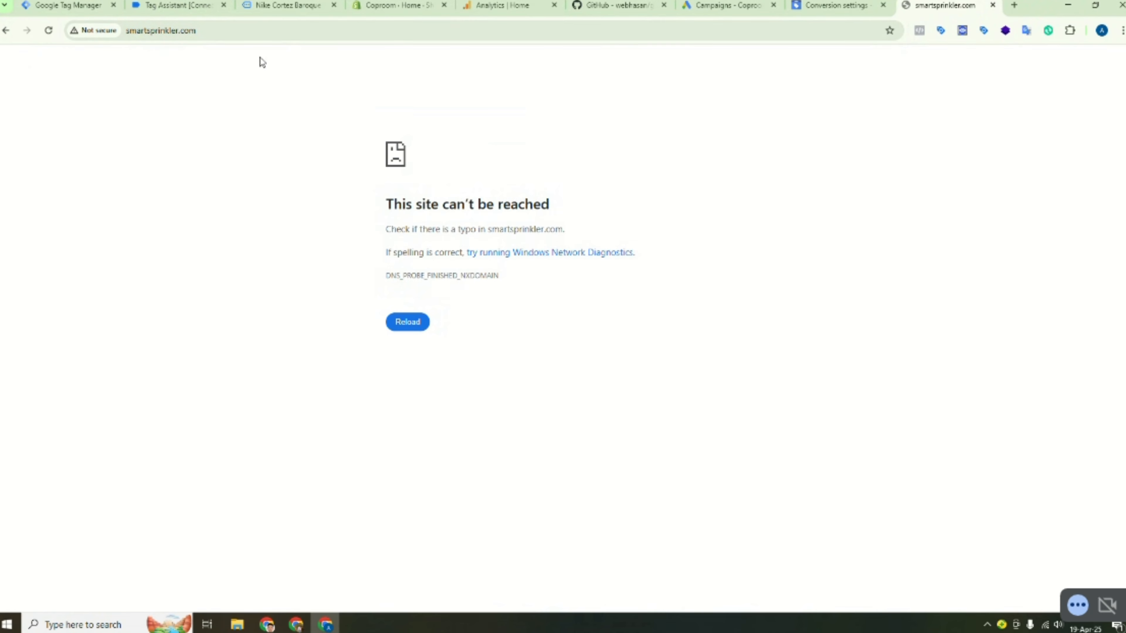
{"action": "left_click", "coordinate": [994, 6]}
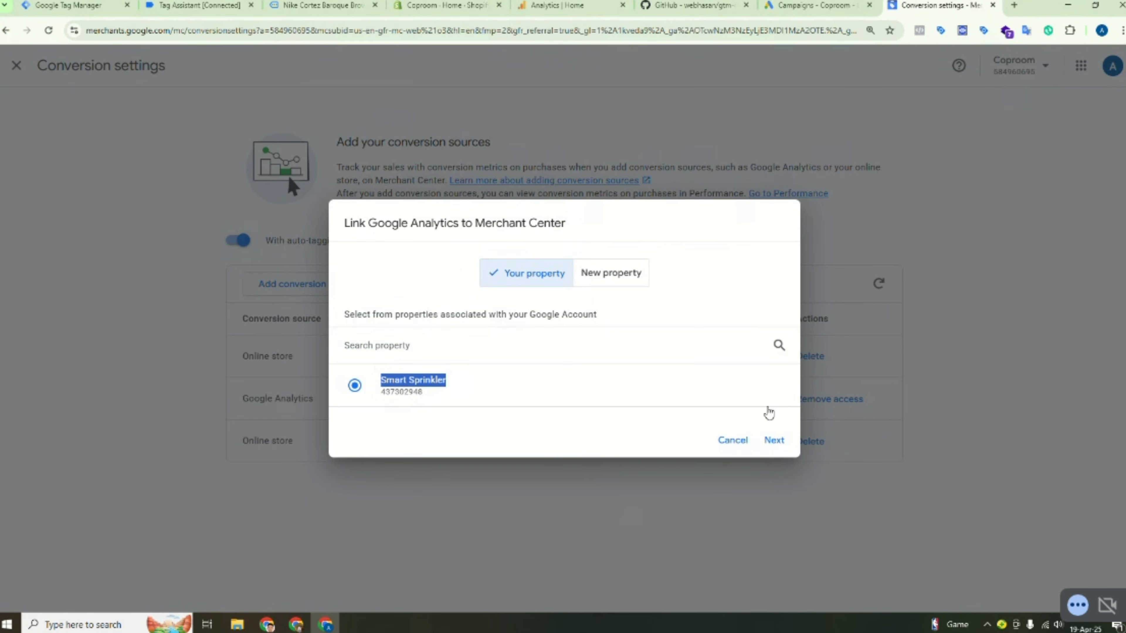
- Cancel linking the Google Analytics property and switch Merchant Center to the SmartSprinkler.ca business account
{"action": "left_click", "coordinate": [732, 441]}
{"action": "left_click", "coordinate": [1037, 59]}
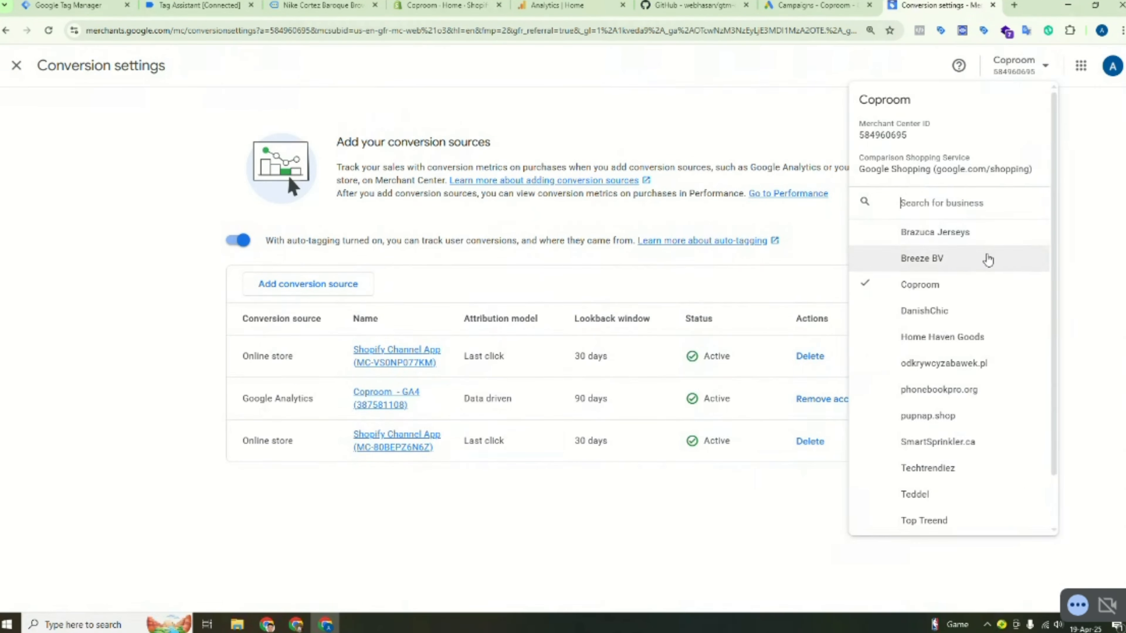
{"action": "scroll", "coordinate": [978, 293], "scroll_direction": "down", "scroll_amount": 2}
{"action": "scroll", "coordinate": [973, 383], "scroll_direction": "up", "scroll_amount": 2}
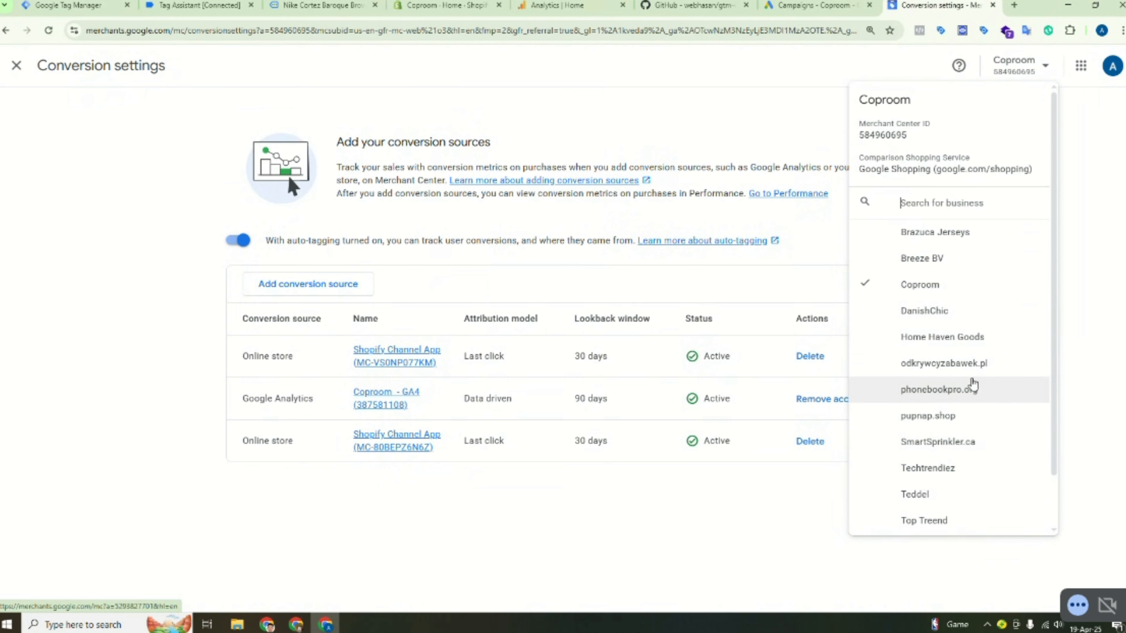
{"action": "left_click", "coordinate": [947, 449]}
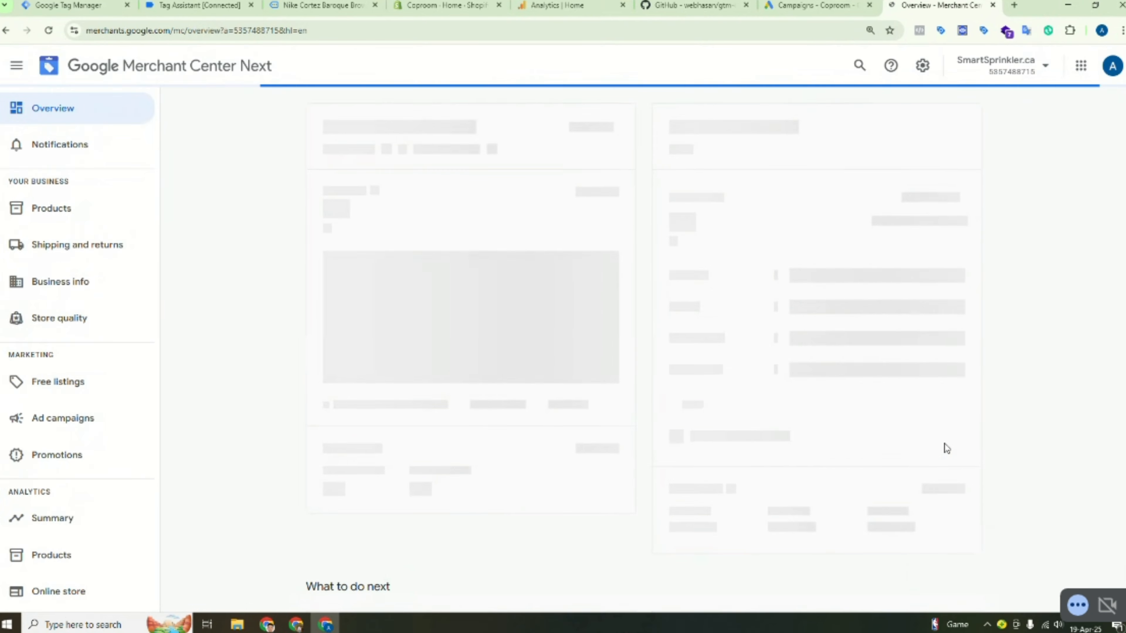
- Open the SmartSprinkler.ca account's Business info to view its online store details
{"action": "left_click", "coordinate": [63, 211]}
{"action": "left_click", "coordinate": [55, 118]}
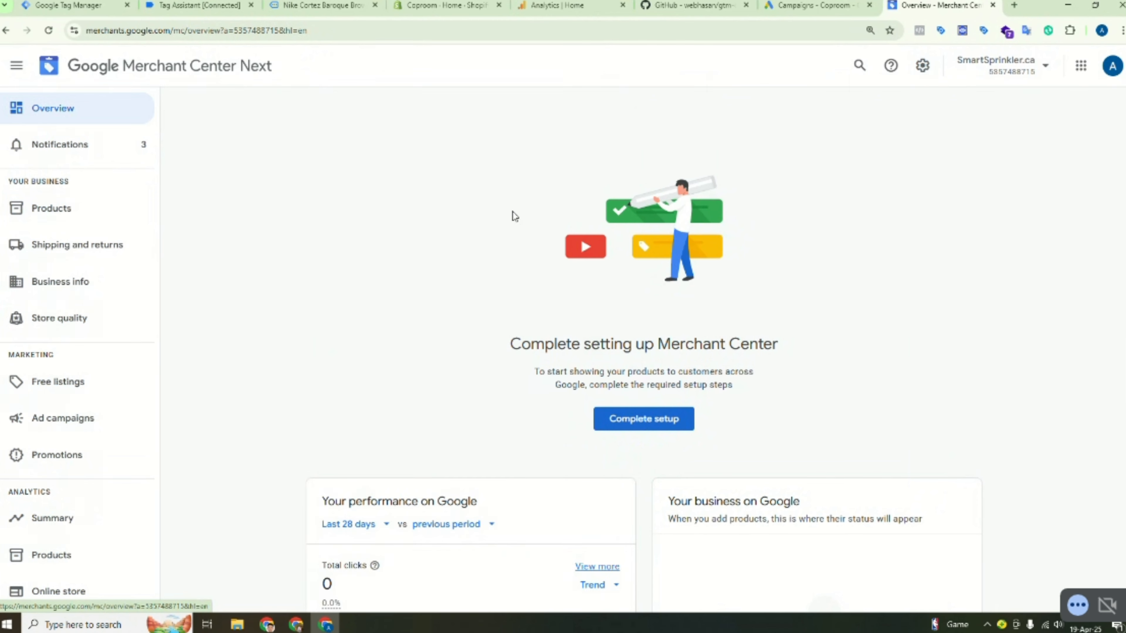
{"action": "left_click", "coordinate": [36, 282]}
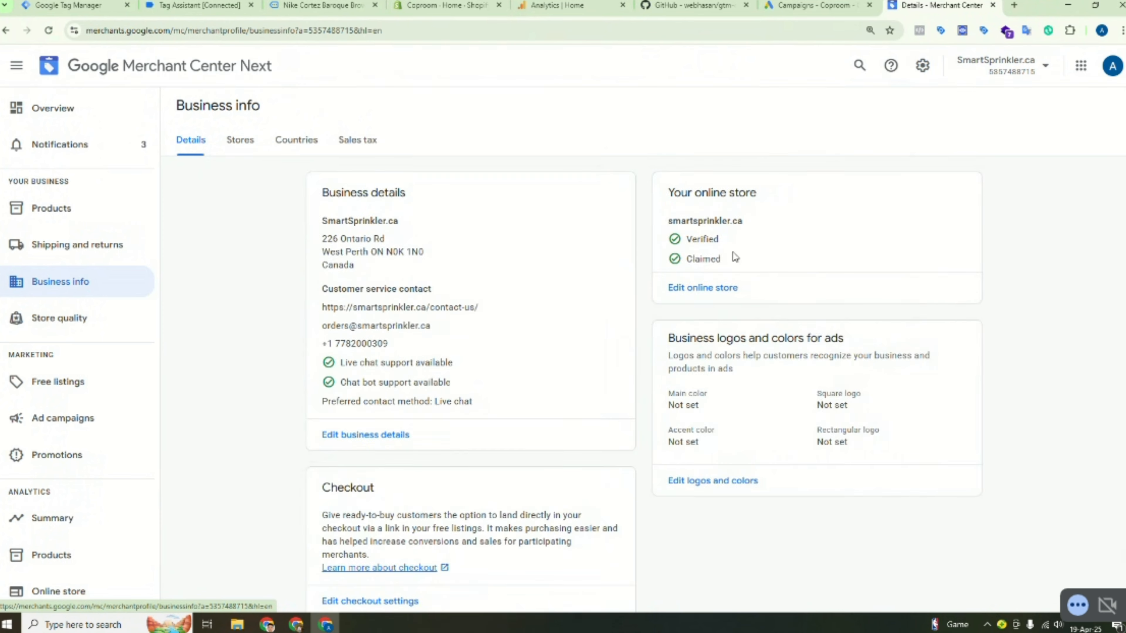
- Copy the online store address smartsprinkler.ca from the business details and try to open it in a new browser tab
{"action": "left_click_drag", "start_coordinate": [744, 221], "coordinate": [663, 228]}
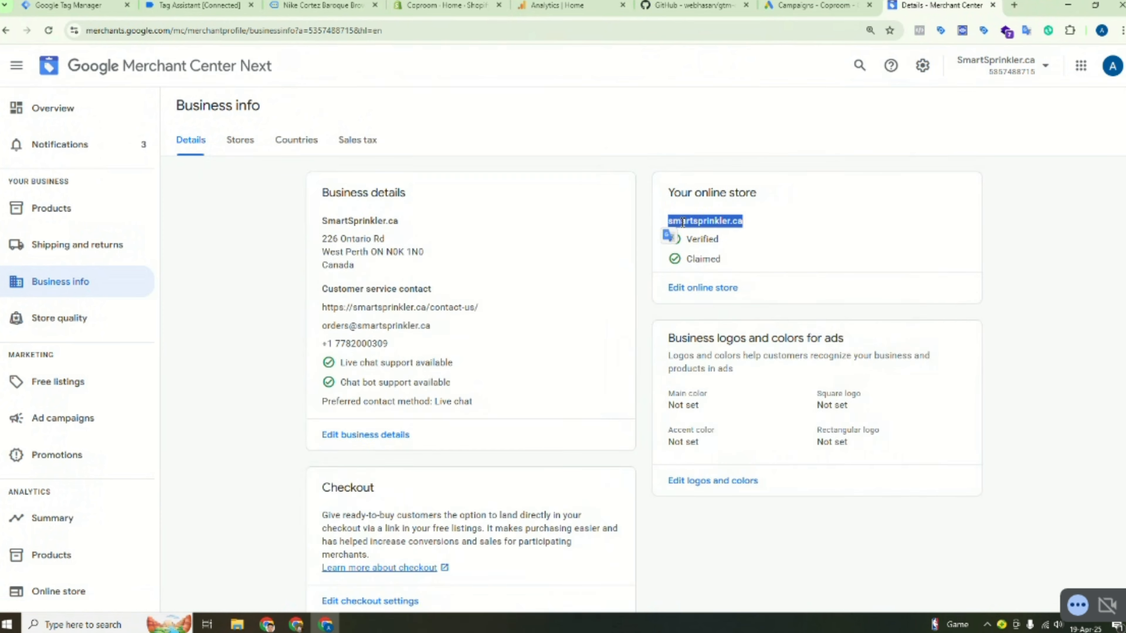
{"action": "right_click", "coordinate": [681, 225]}
{"action": "left_click", "coordinate": [718, 238]}
{"action": "left_click", "coordinate": [1014, 5]}
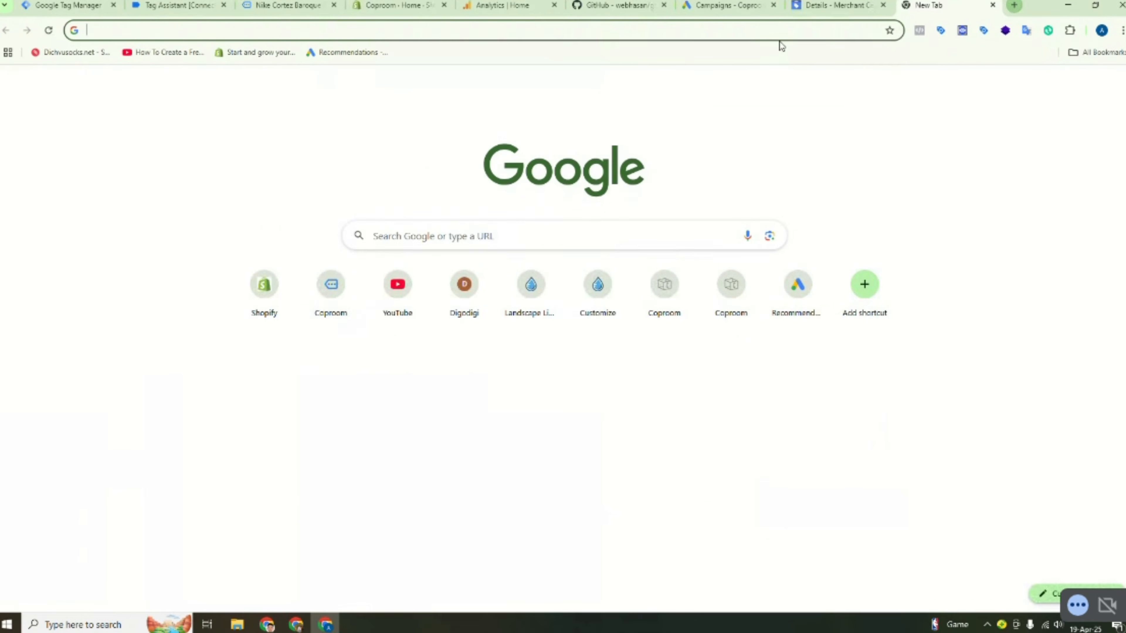
{"action": "right_click", "coordinate": [772, 30]}
{"action": "left_click", "coordinate": [806, 133]}
{"action": "key", "text": "Return"}
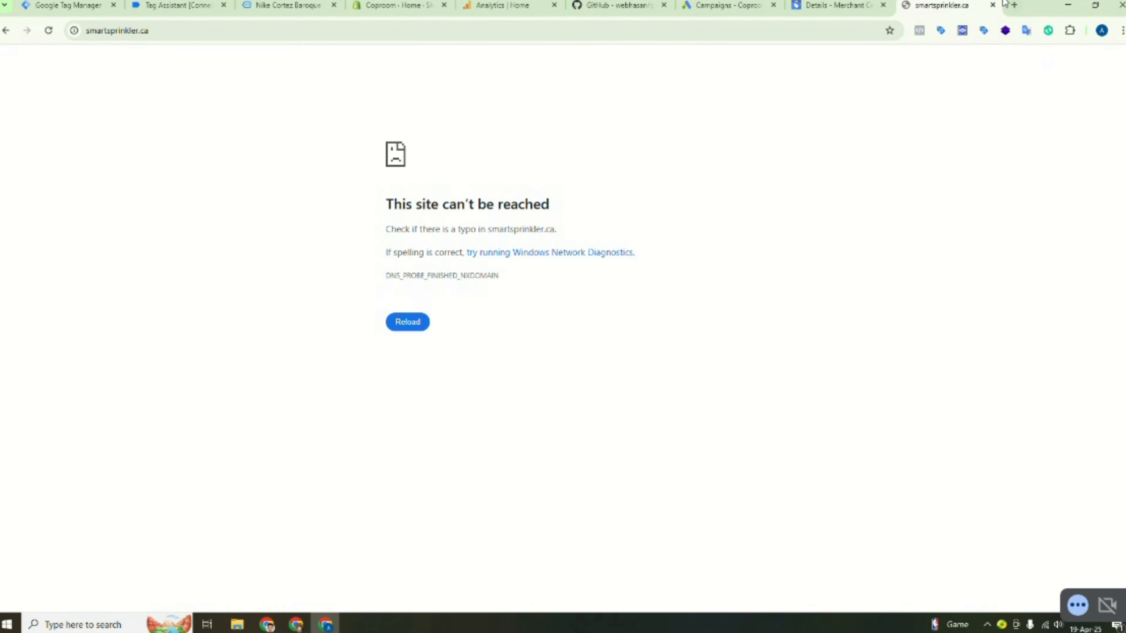
- Close the unreachable smartsprinkler.ca browser tab and return to the Merchant Center overview page
{"action": "left_click", "coordinate": [840, 5]}
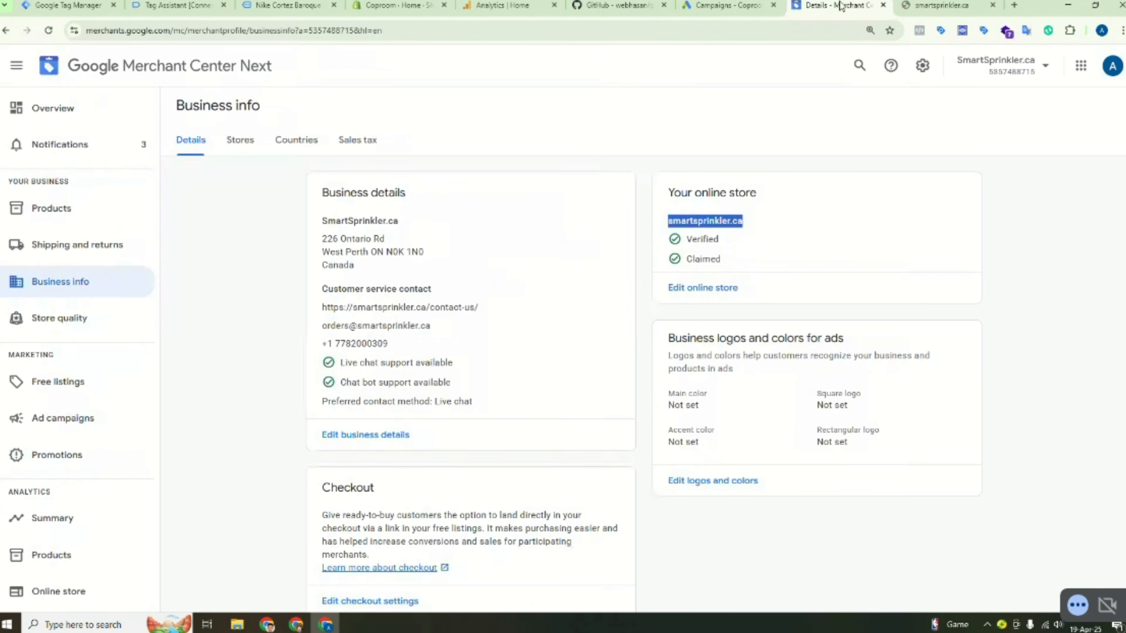
{"action": "left_click", "coordinate": [307, 76]}
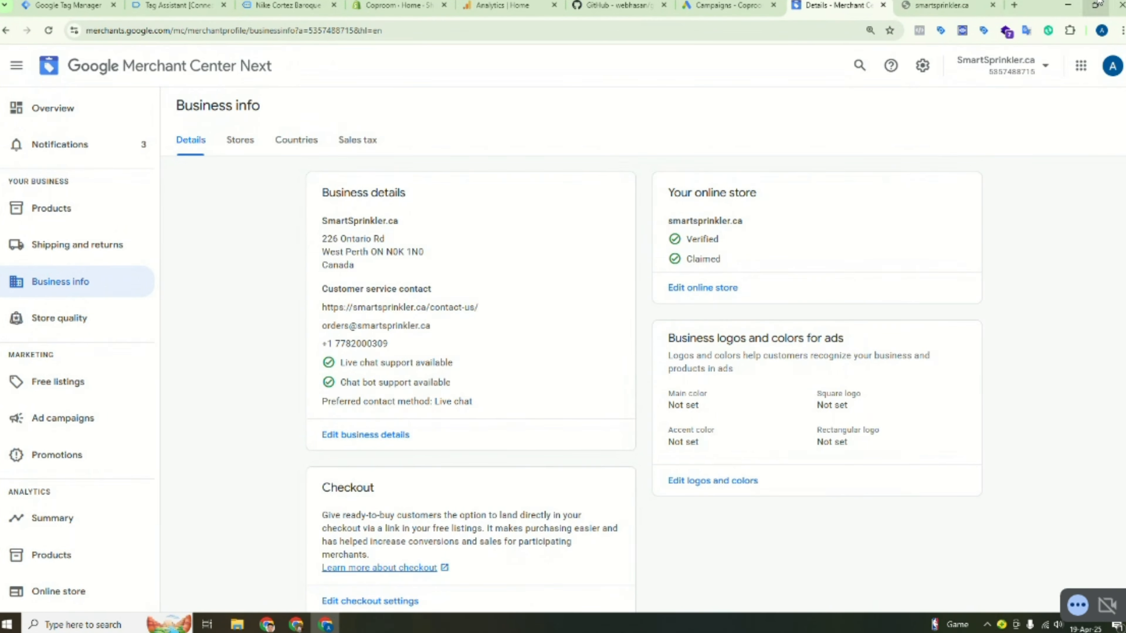
{"action": "left_click", "coordinate": [992, 6]}
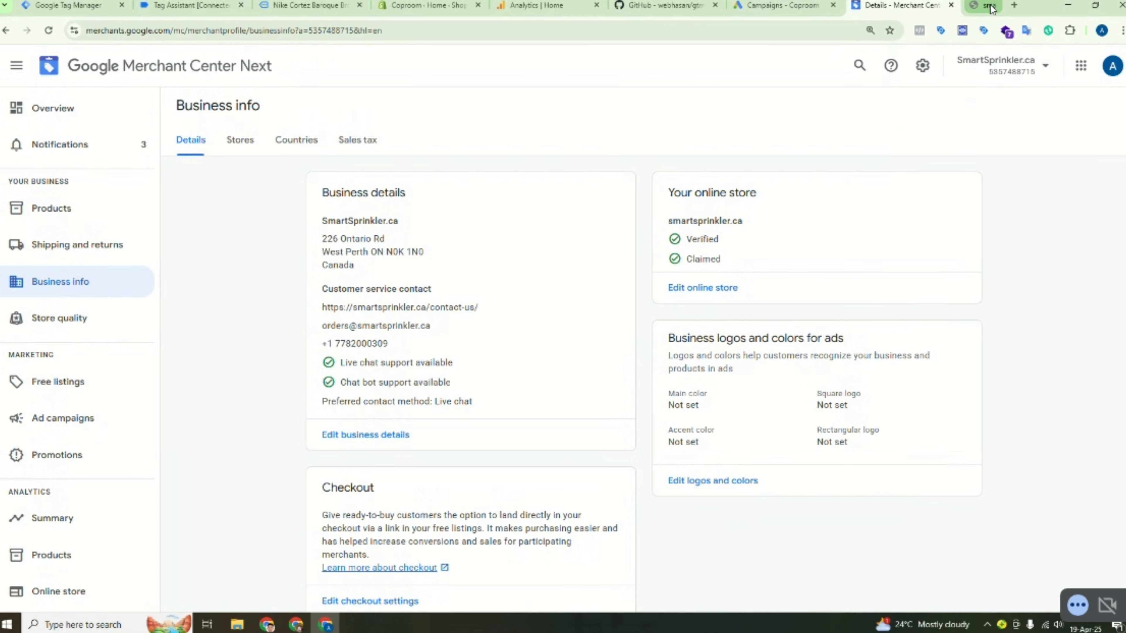
{"action": "left_click", "coordinate": [53, 71]}
{"action": "left_click", "coordinate": [1012, 68]}
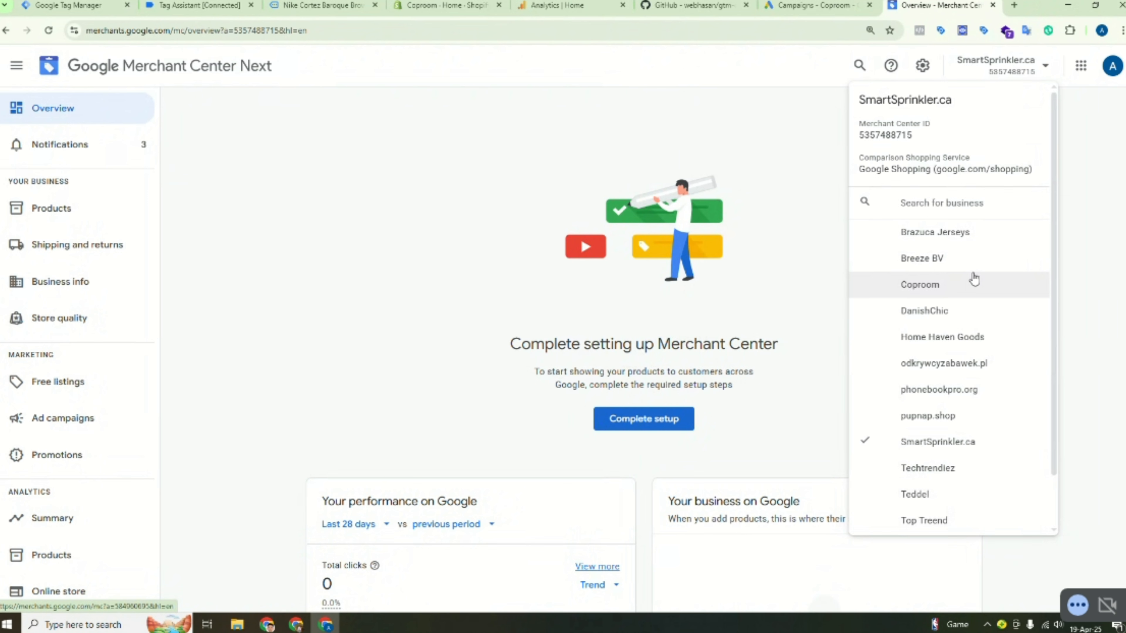
{"action": "left_click", "coordinate": [685, 153]}
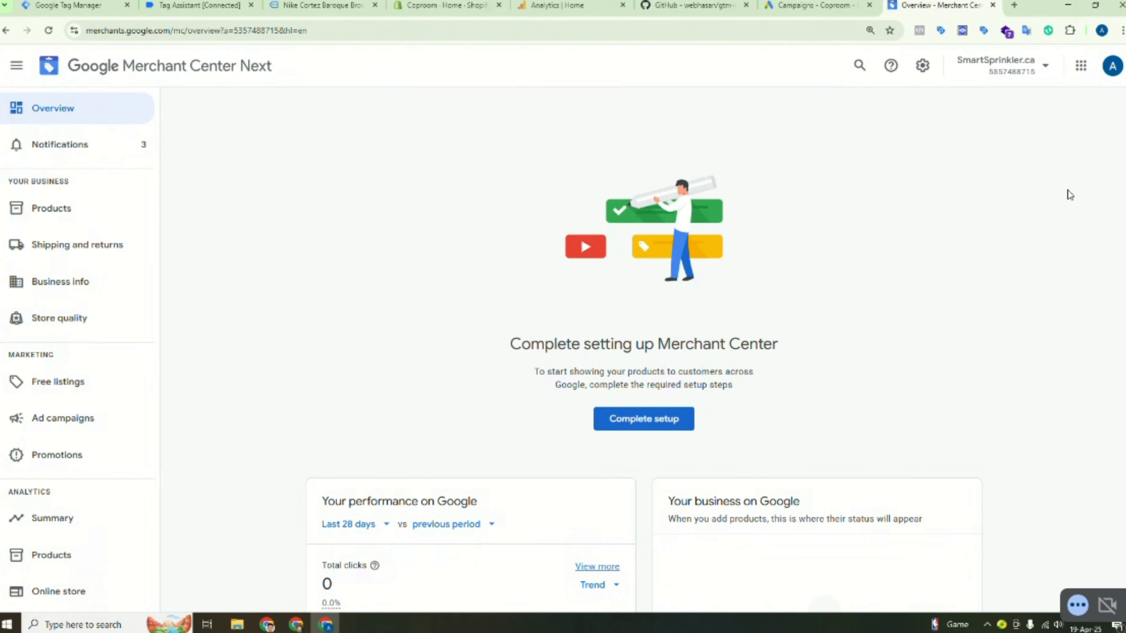
{"action": "left_click", "coordinate": [923, 67]}
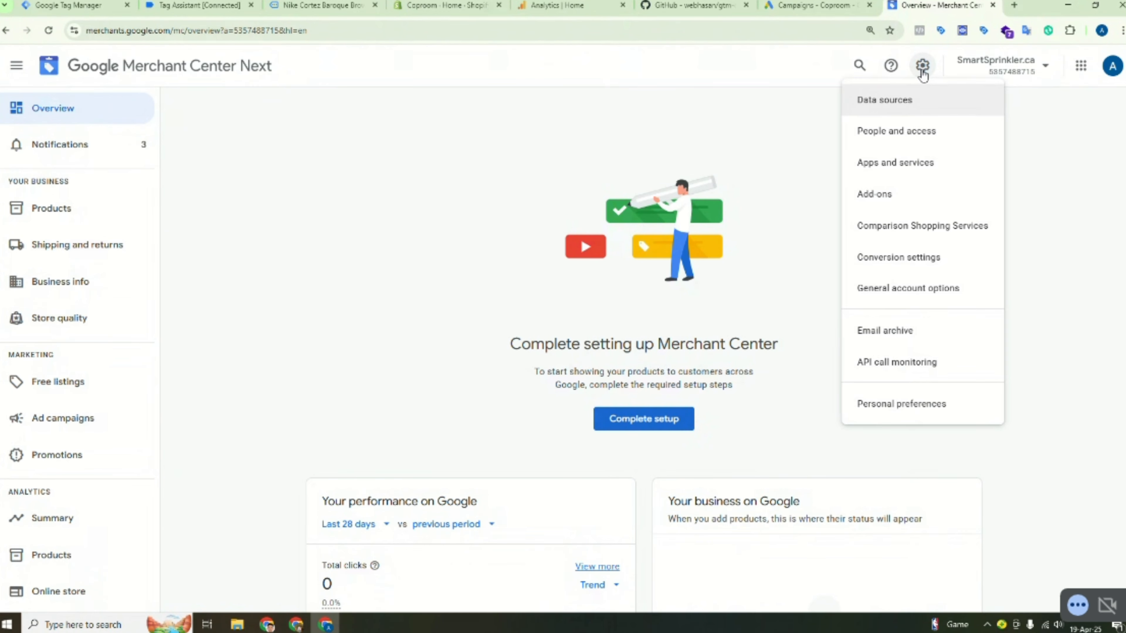
{"action": "left_click", "coordinate": [923, 66]}
{"action": "left_click", "coordinate": [923, 66]}
{"action": "left_click", "coordinate": [923, 68]}
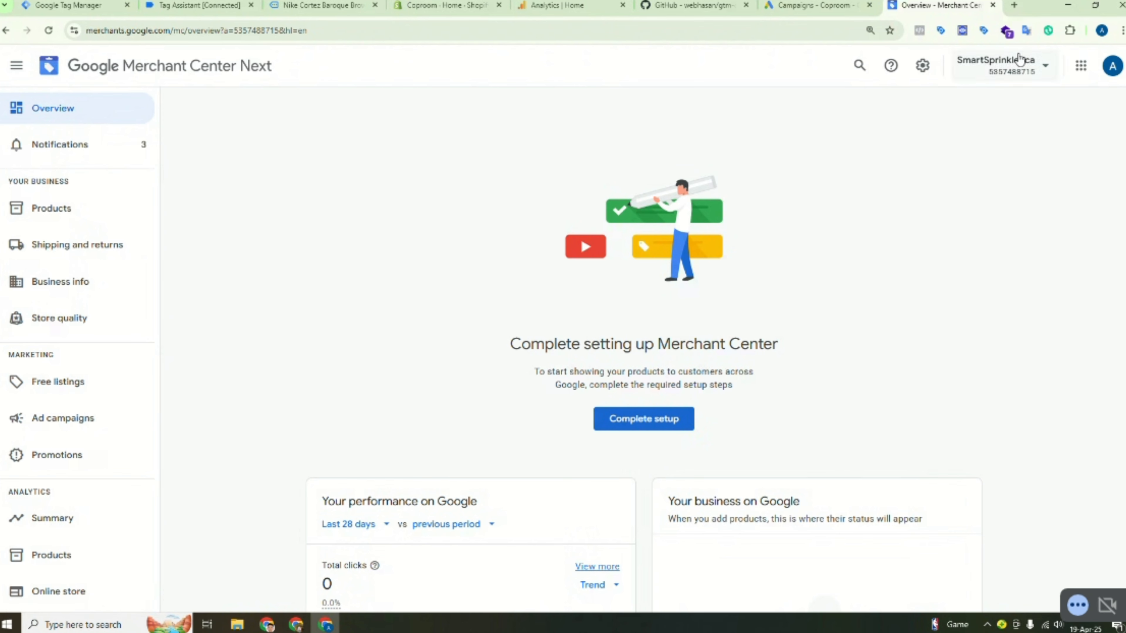
- Switch Merchant Center back to the Coproom business account
{"action": "left_click", "coordinate": [1015, 67]}
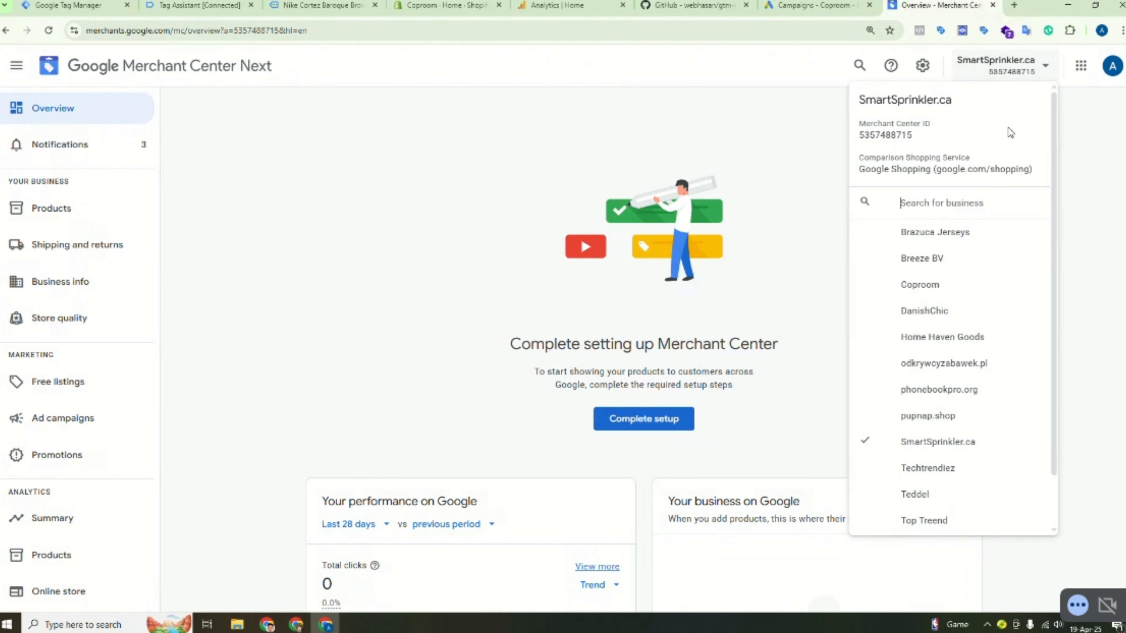
{"action": "left_click", "coordinate": [936, 286]}
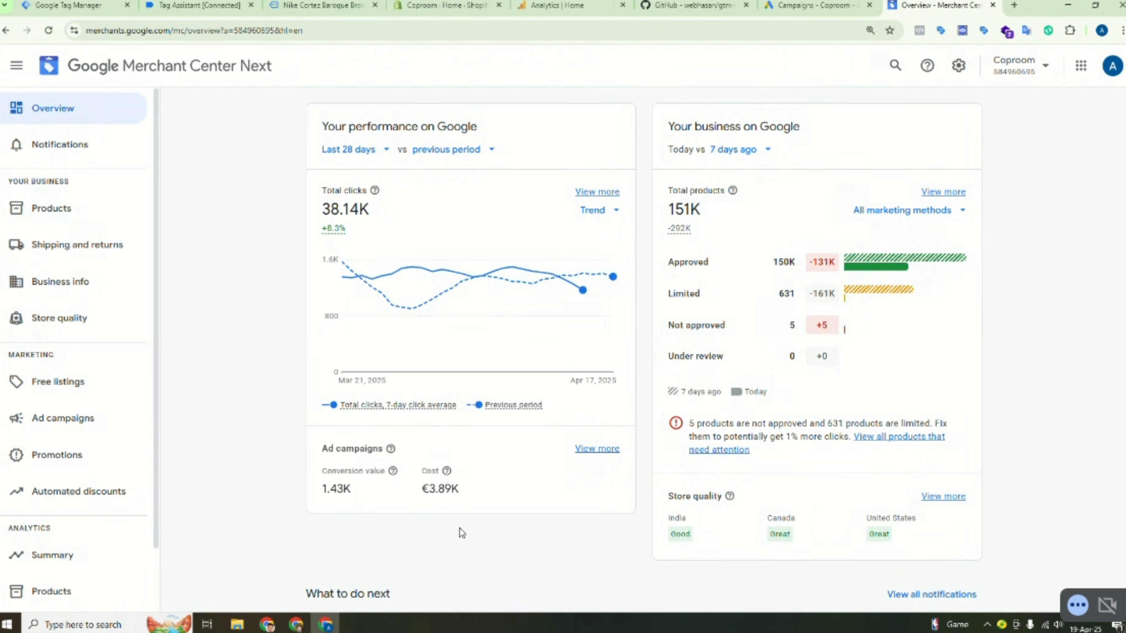
- Switch to the Shopify Independent Data Layer document in the other Chrome window and copy all of its code
{"action": "mouse_move", "coordinate": [301, 629]}
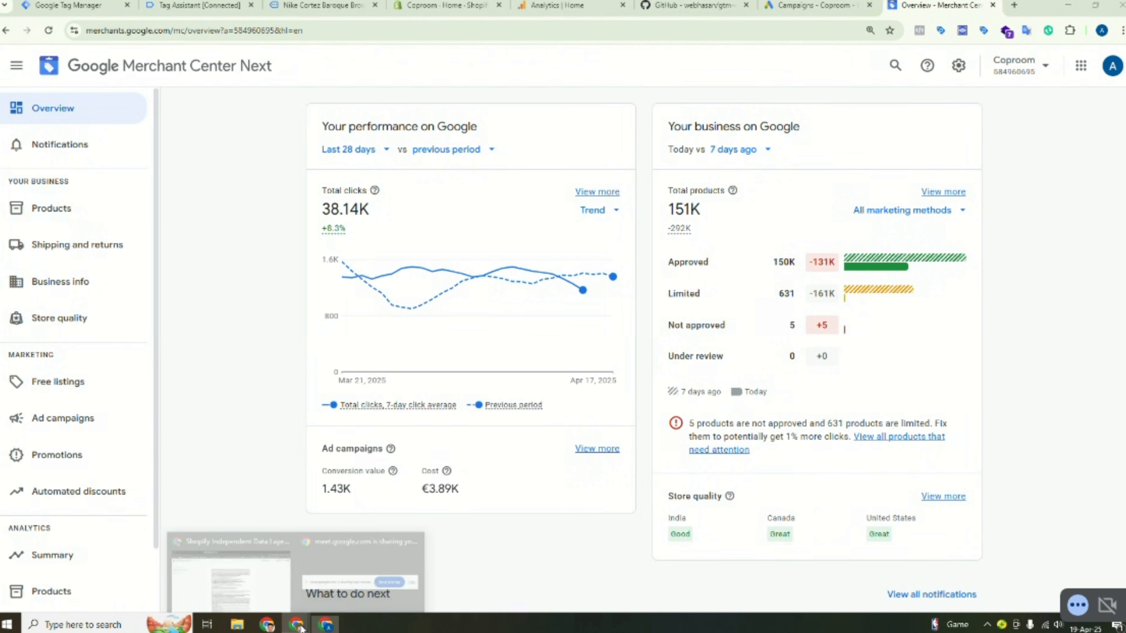
{"action": "left_click", "coordinate": [261, 577]}
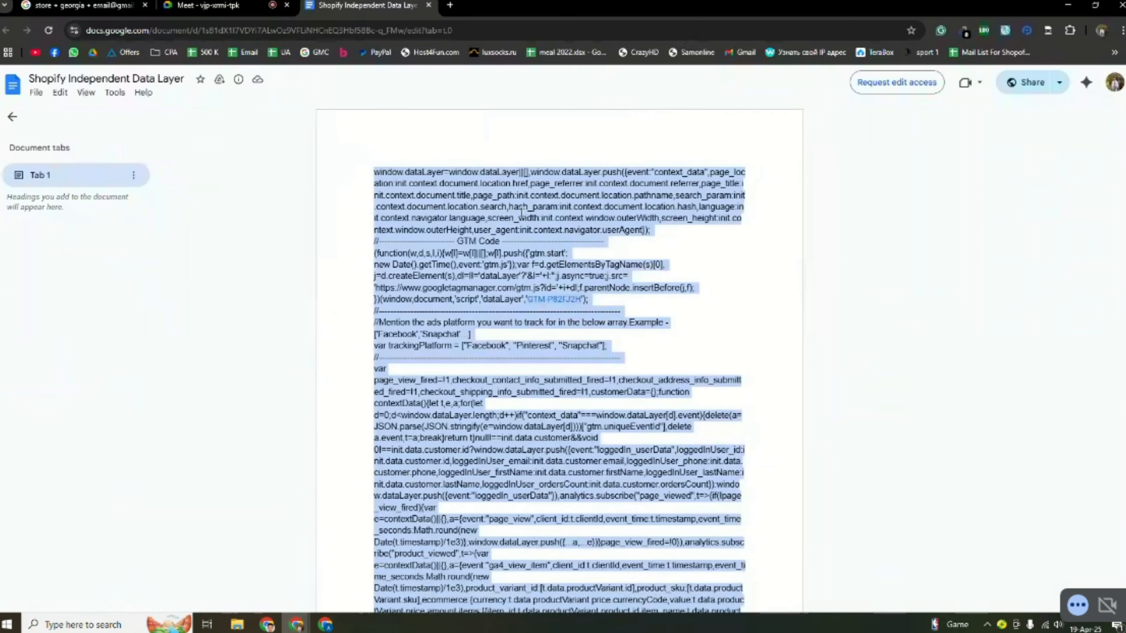
{"action": "right_click", "coordinate": [475, 176]}
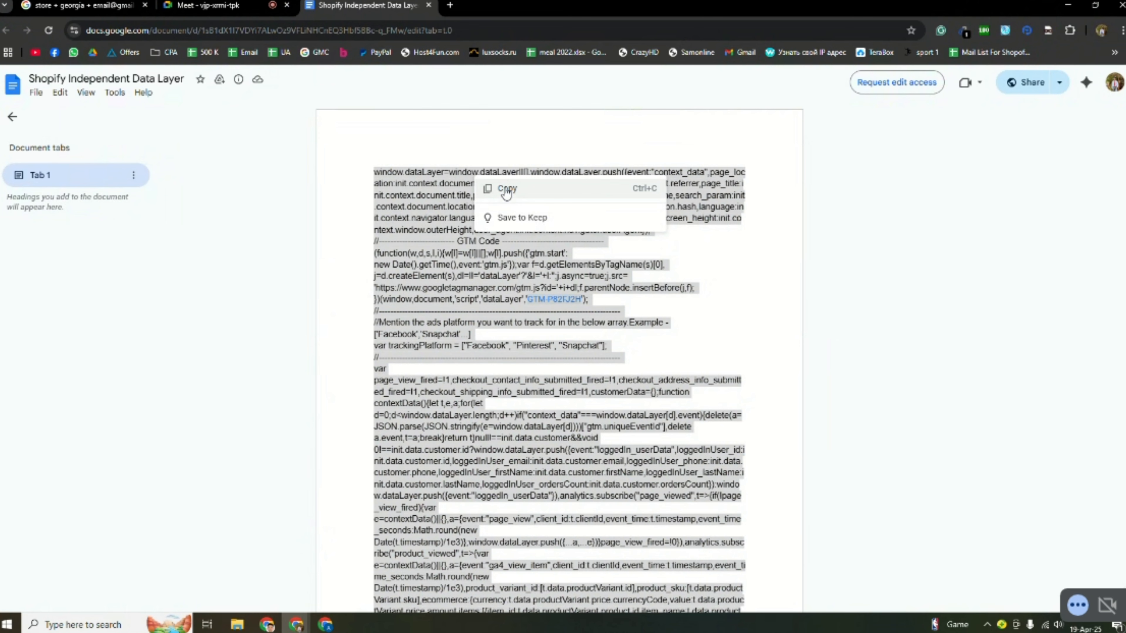
{"action": "left_click", "coordinate": [219, 80]}
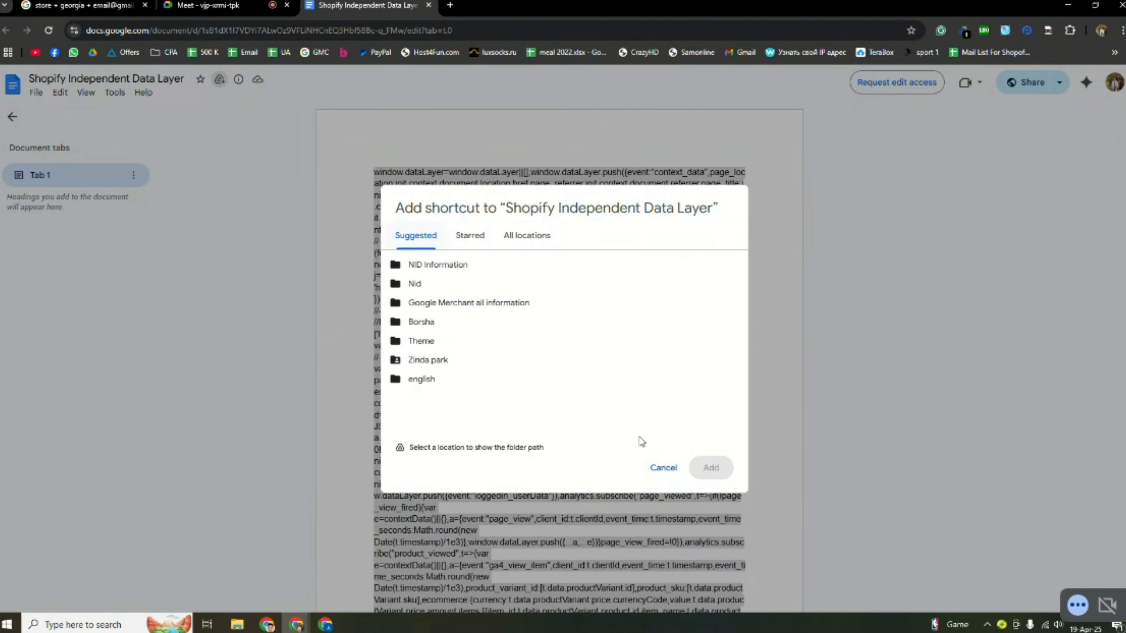
{"action": "left_click", "coordinate": [663, 468]}
{"action": "right_click", "coordinate": [452, 190]}
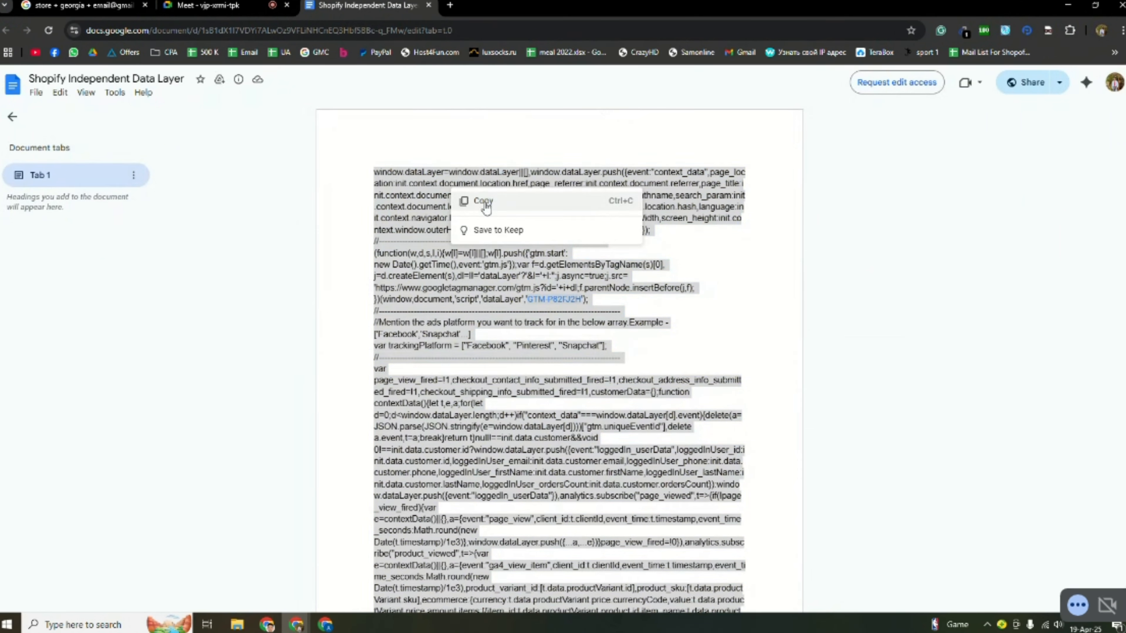
{"action": "left_click", "coordinate": [484, 202]}
- Open Google Docs in a new browser tab and create a blank document
{"action": "left_click", "coordinate": [450, 5]}
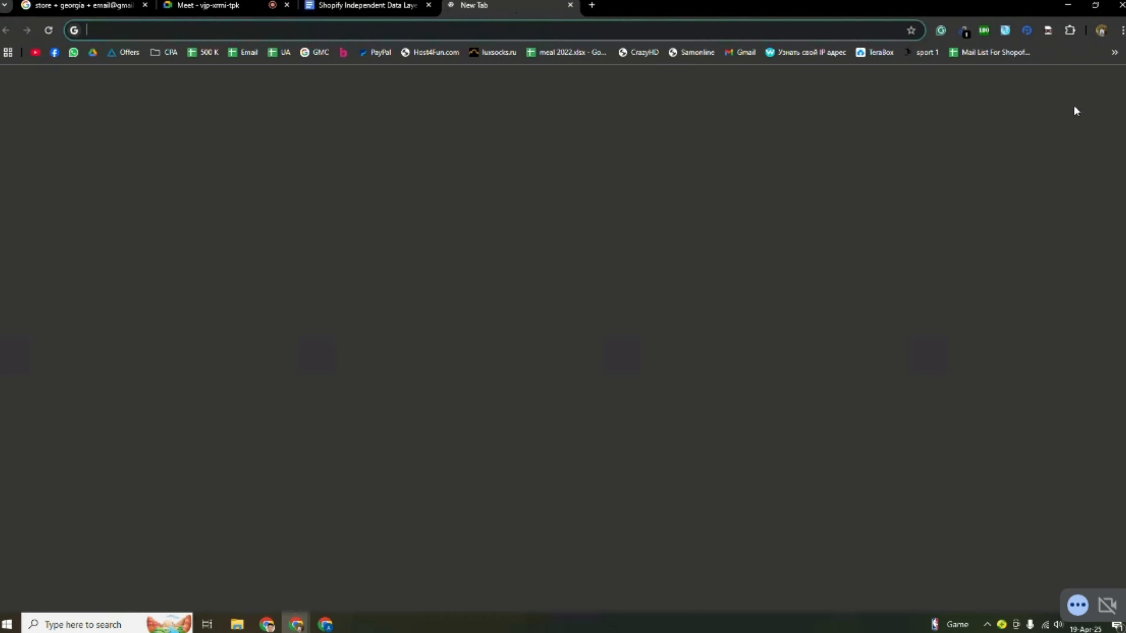
{"action": "left_click", "coordinate": [1087, 83]}
{"action": "scroll", "coordinate": [1023, 278], "scroll_direction": "down", "scroll_amount": 4}
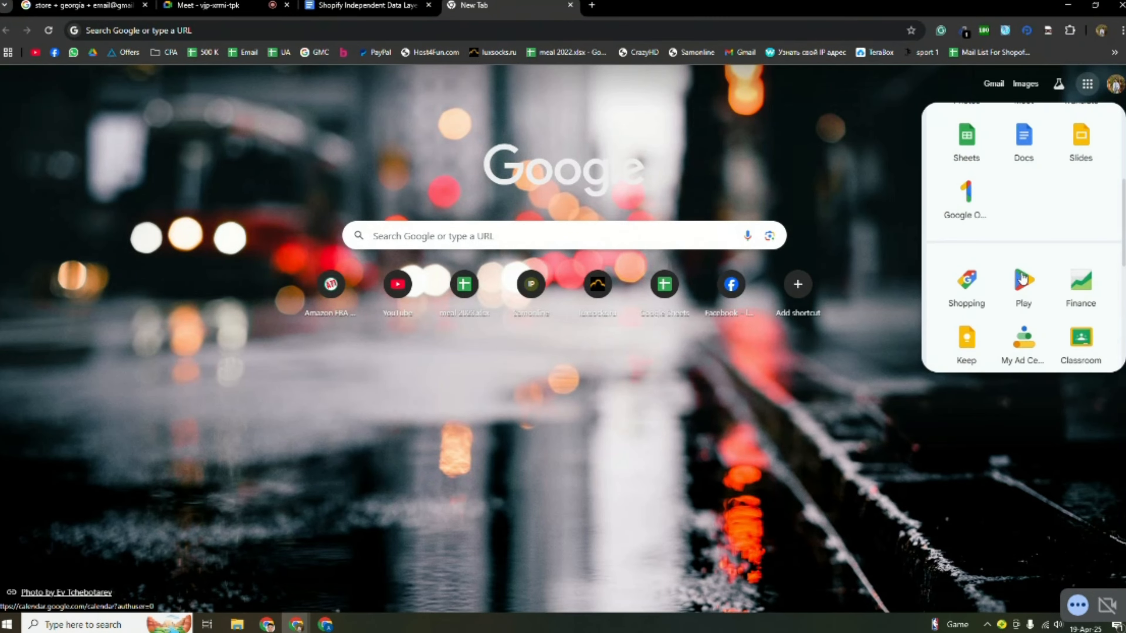
{"action": "scroll", "coordinate": [1003, 235], "scroll_direction": "up", "scroll_amount": 1}
{"action": "left_click", "coordinate": [1023, 215]}
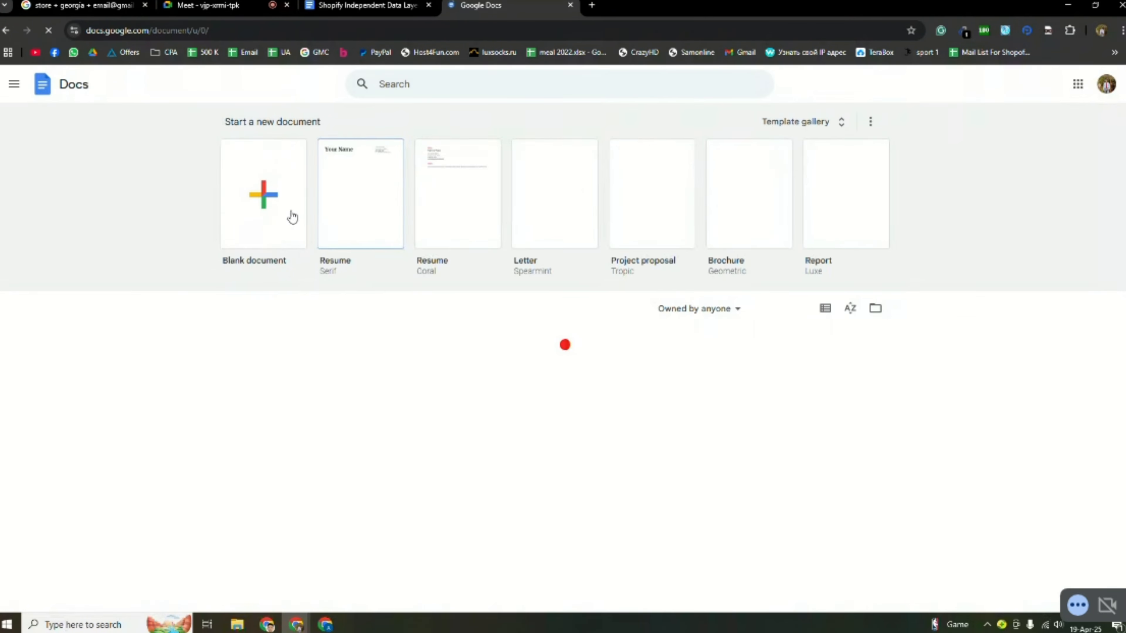
{"action": "left_click", "coordinate": [266, 205]}
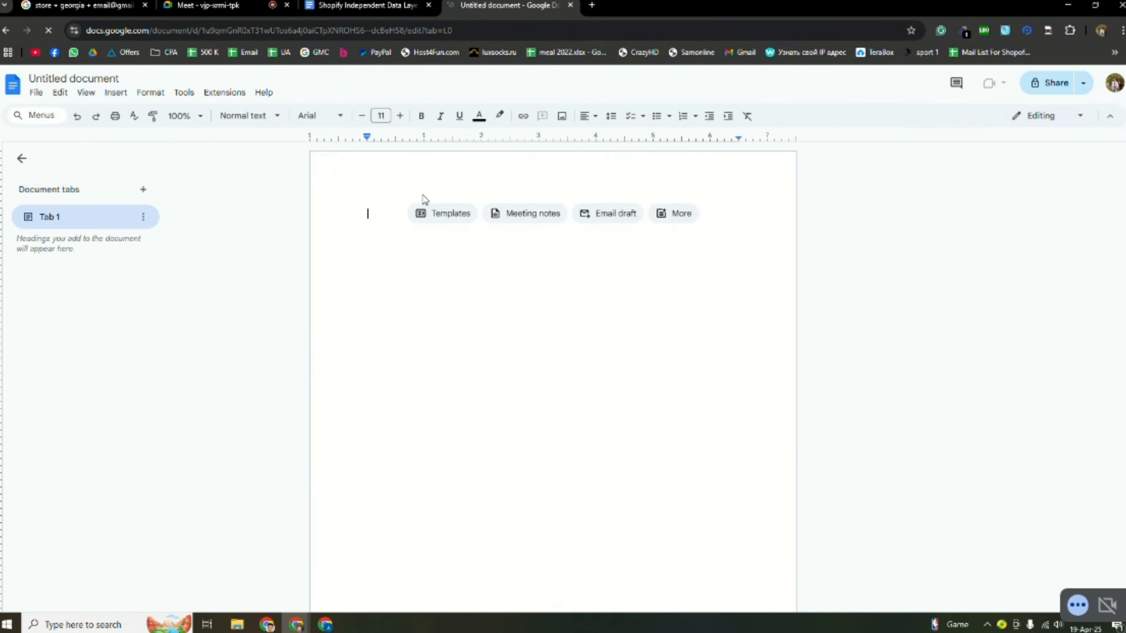
- Paste the copied data layer code into the blank document and dismiss the document tabs tip
{"action": "key", "text": "ctrl+v"}
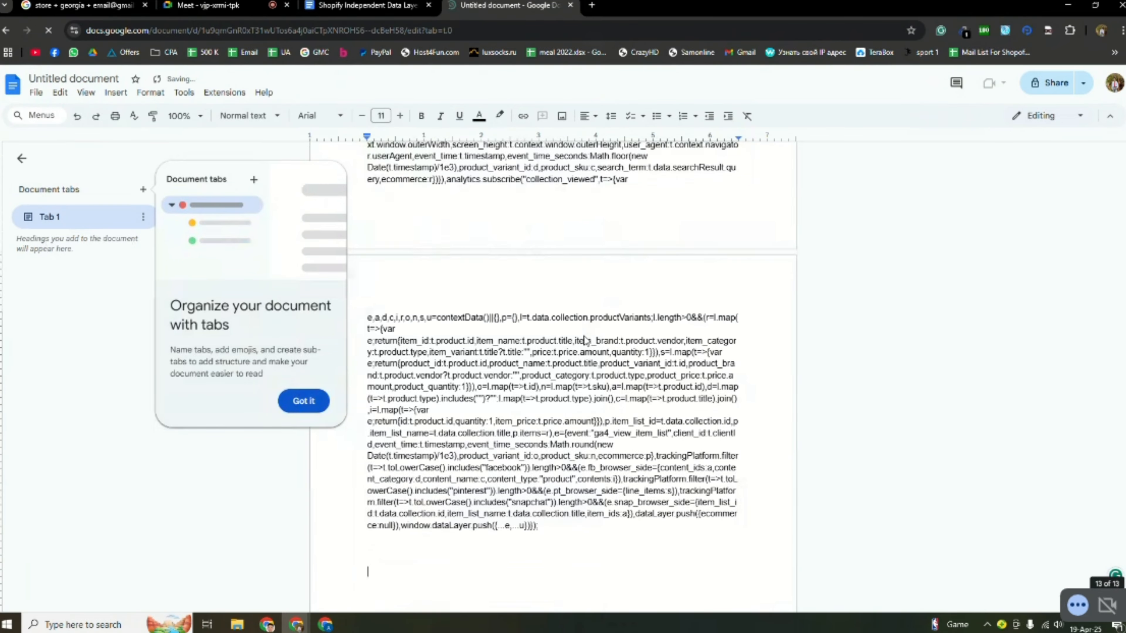
{"action": "scroll", "coordinate": [566, 317], "scroll_direction": "up", "scroll_amount": 15}
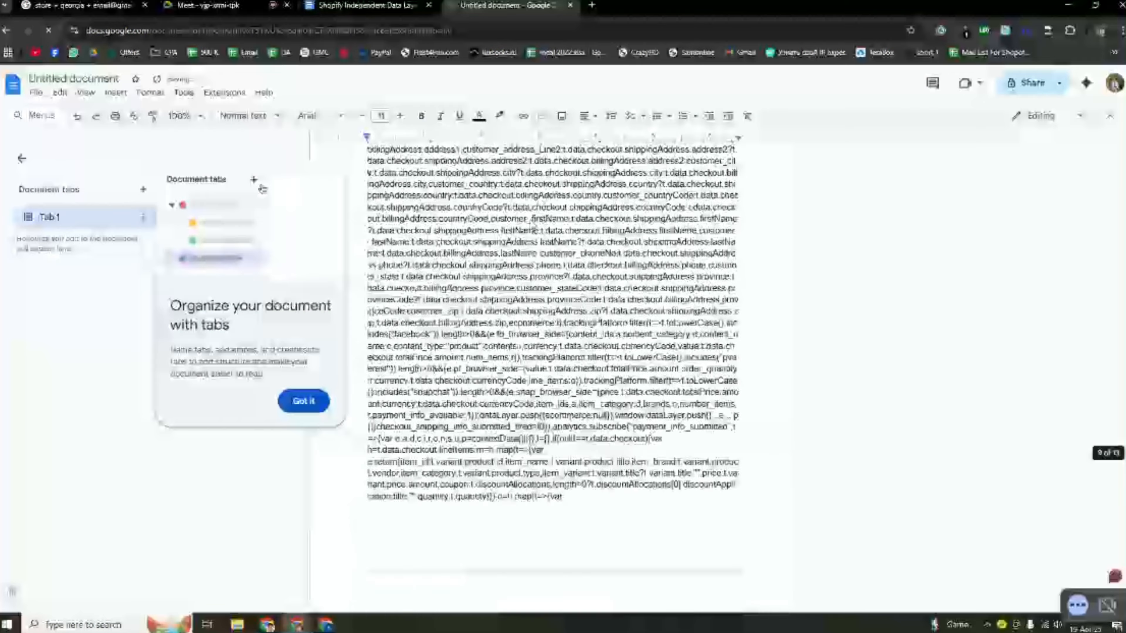
{"action": "scroll", "coordinate": [533, 226], "scroll_direction": "down", "scroll_amount": 6}
{"action": "left_click", "coordinate": [304, 400]}
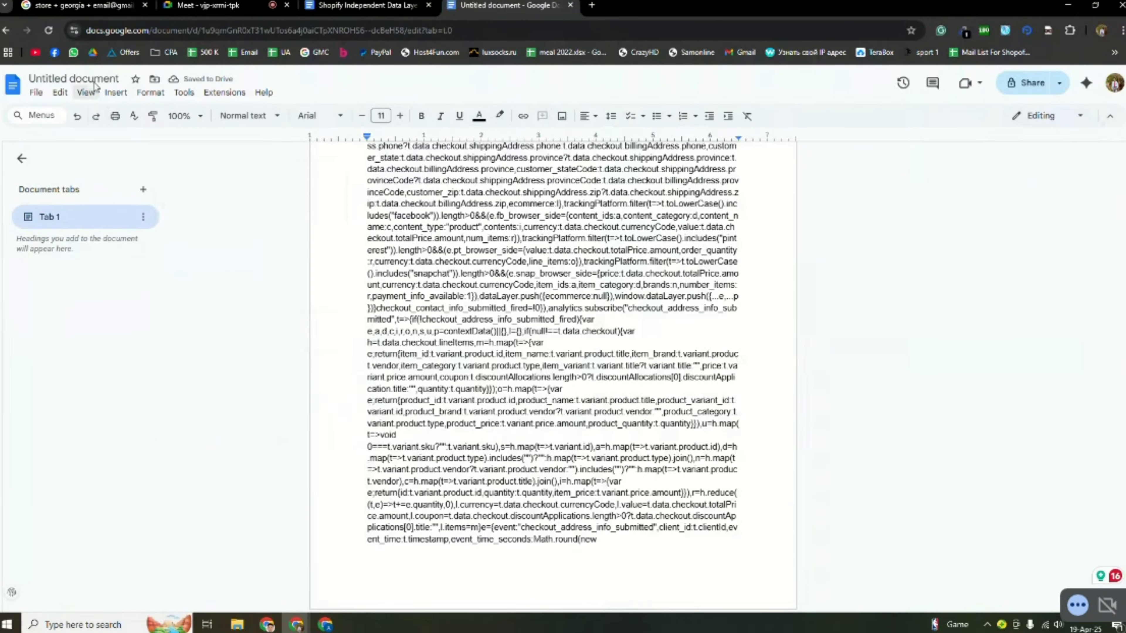
- Rename the new document as "Update Data Layer"
{"action": "left_click", "coordinate": [84, 79]}
{"action": "type", "text": "window"}
{"action": "key", "text": "Return"}
{"action": "left_click", "coordinate": [53, 79]}
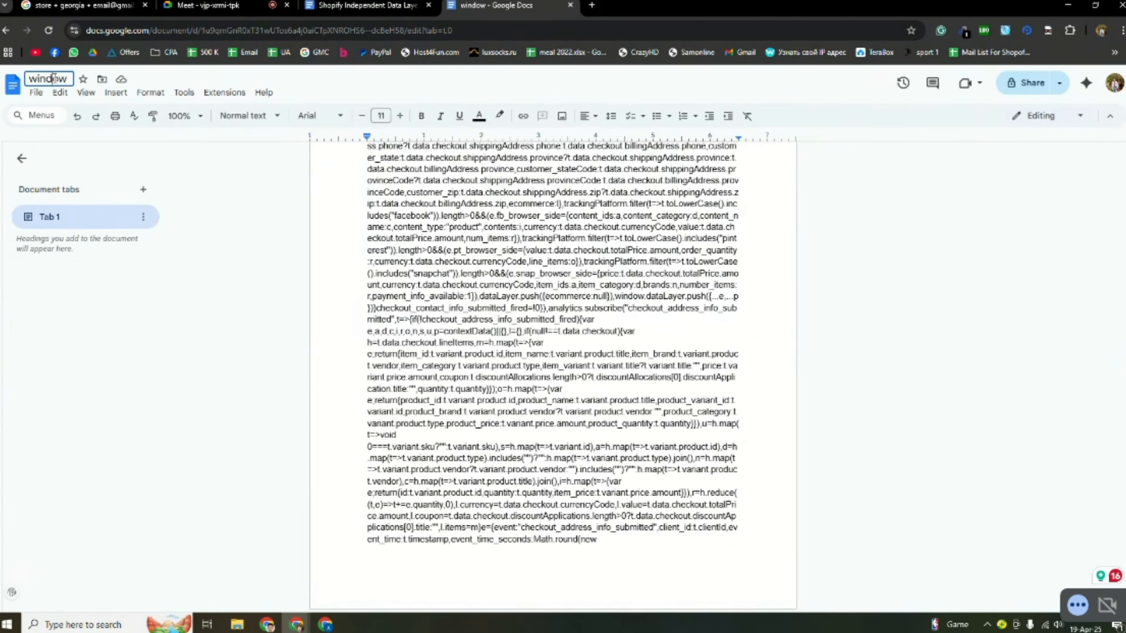
{"action": "key", "text": "BackSpace"}
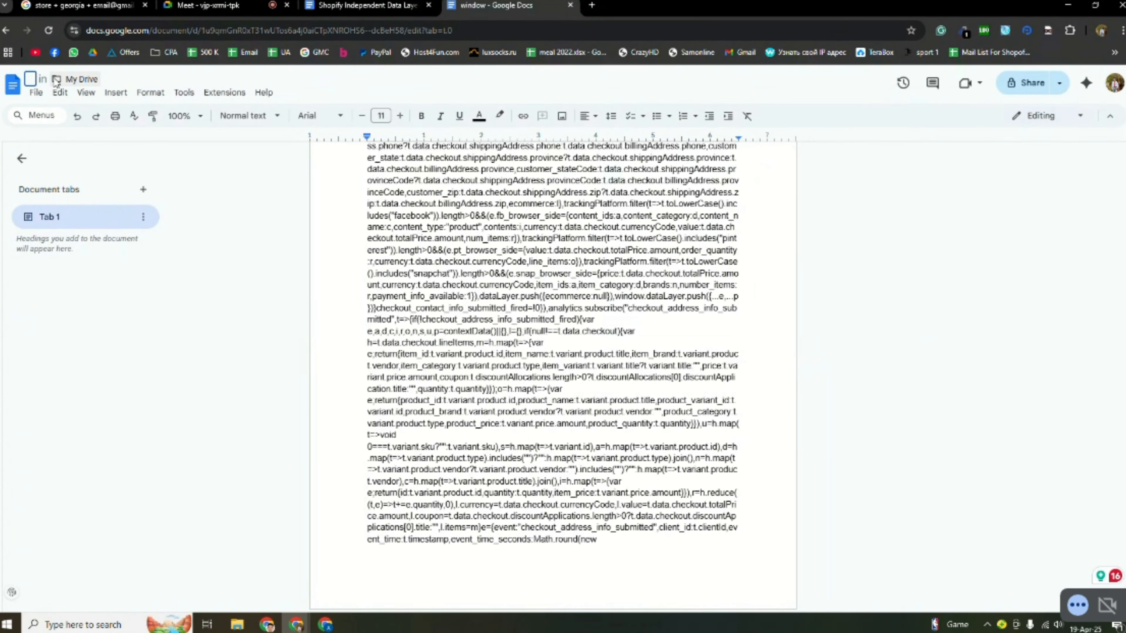
{"action": "type", "text": "Update"}
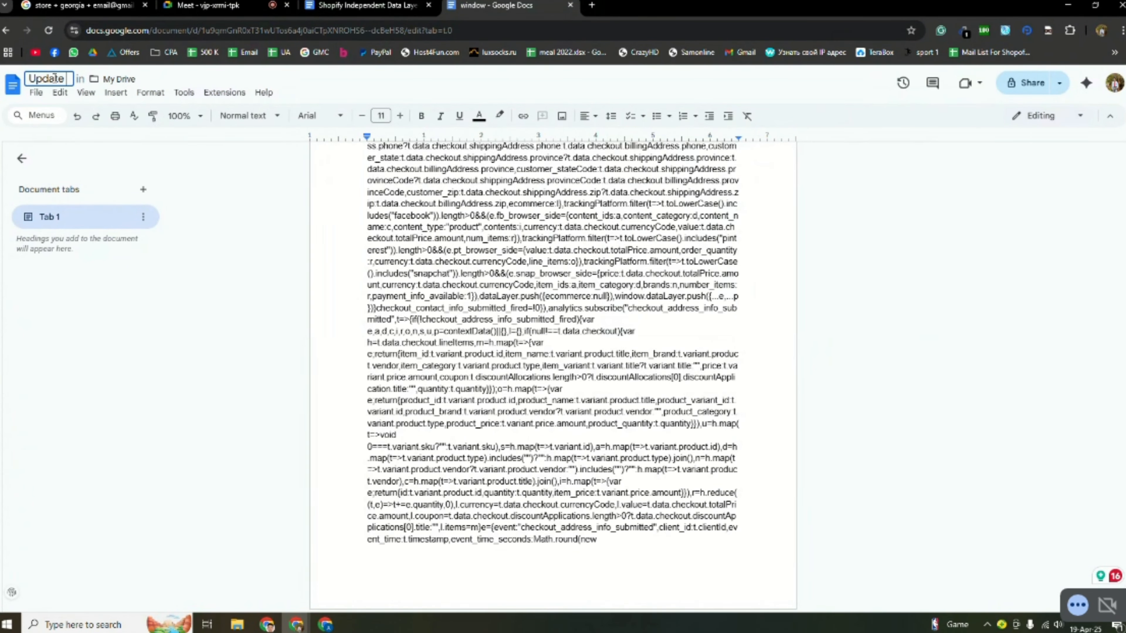
{"action": "type", "text": " Da"}
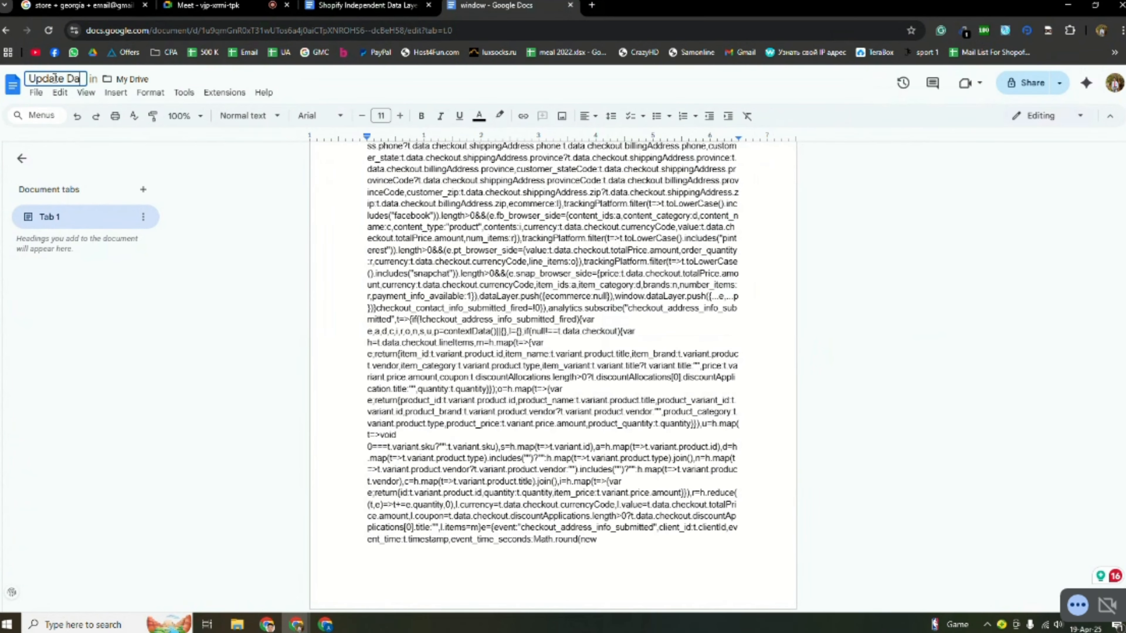
{"action": "type", "text": "ta La"}
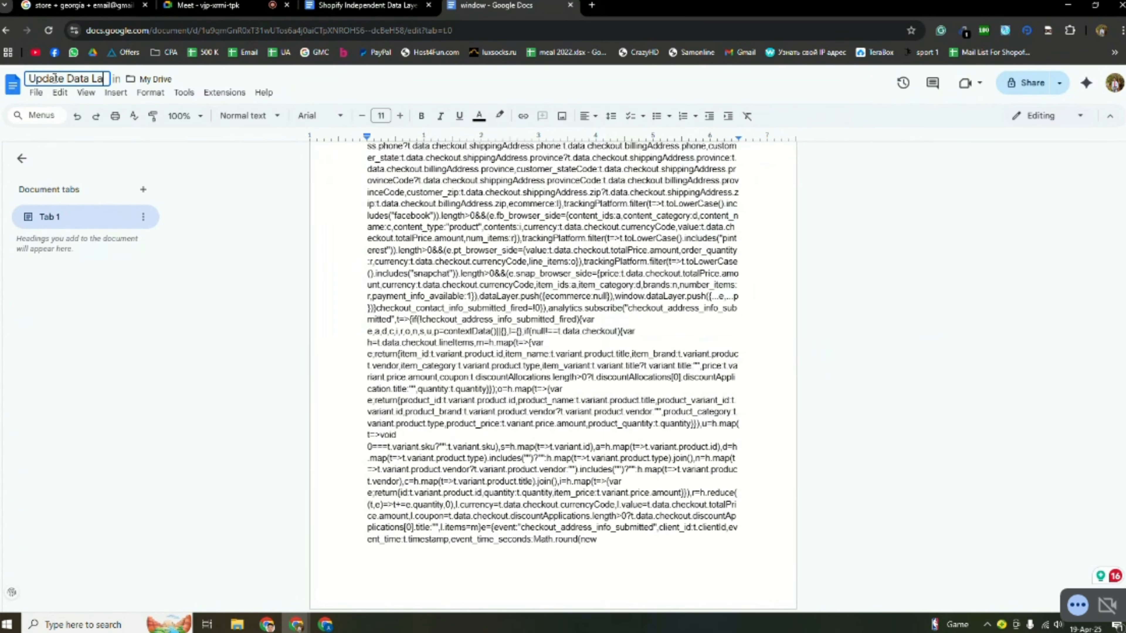
{"action": "type", "text": "yer"}
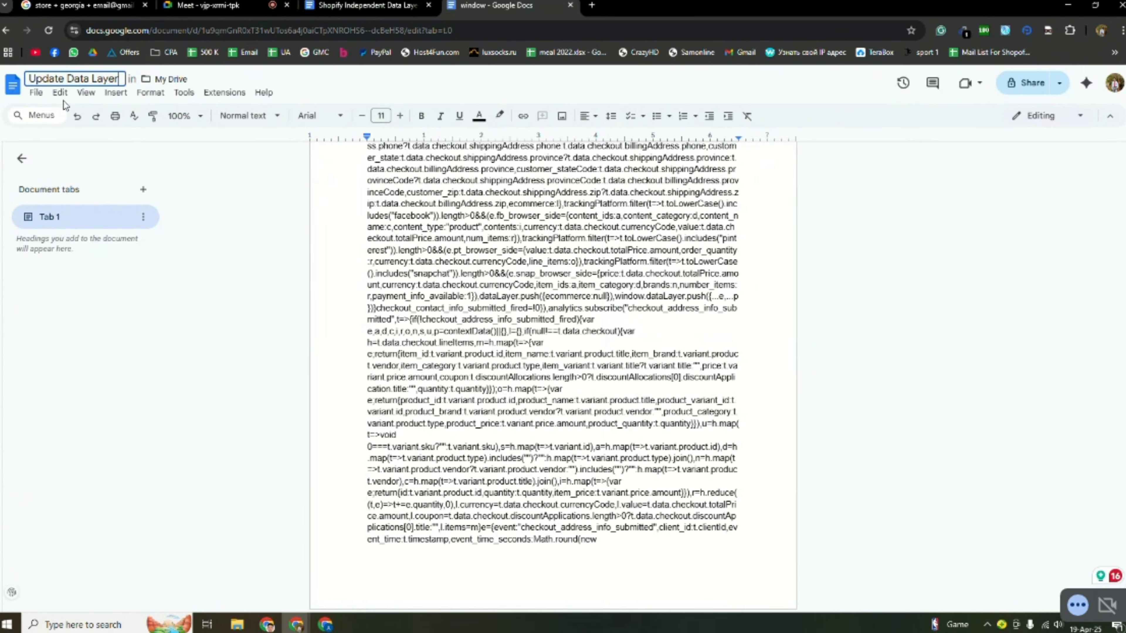
{"action": "left_click", "coordinate": [256, 216]}
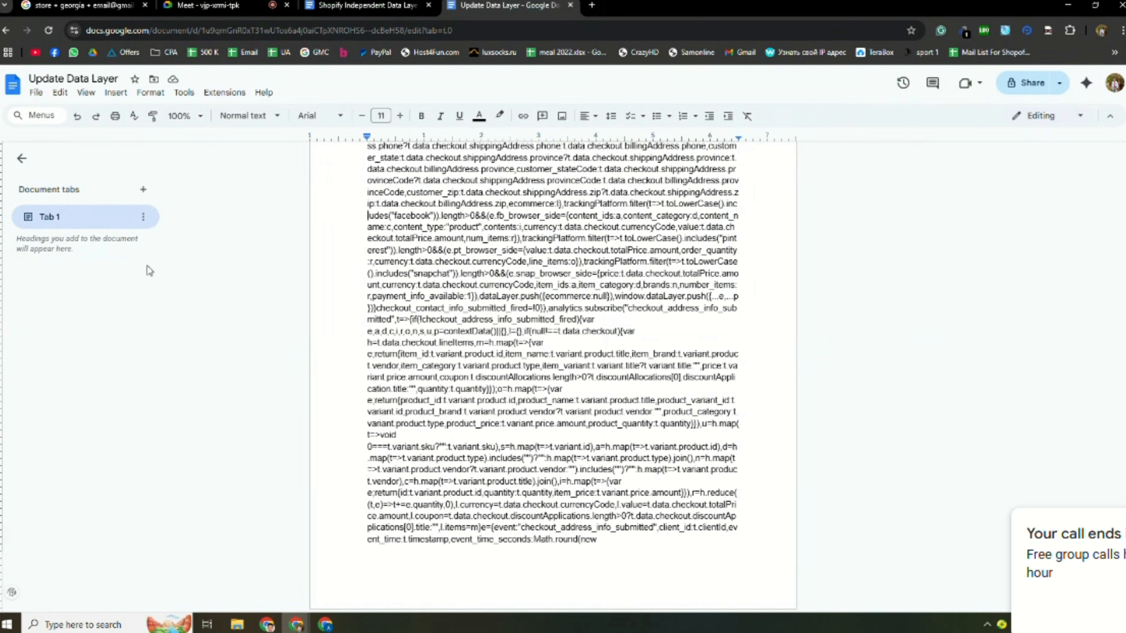
- Collapse the document outline, return to the Google Docs home list and check the available options for Update Data Layer
{"action": "left_click", "coordinate": [21, 159]}
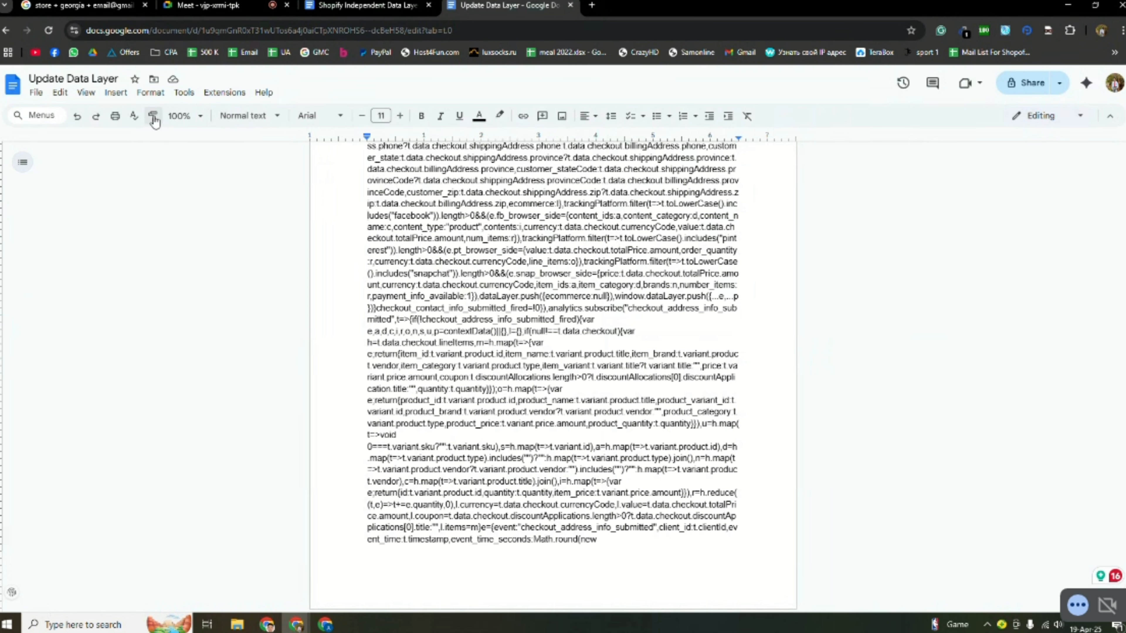
{"action": "left_click", "coordinate": [116, 95]}
{"action": "left_click", "coordinate": [13, 84]}
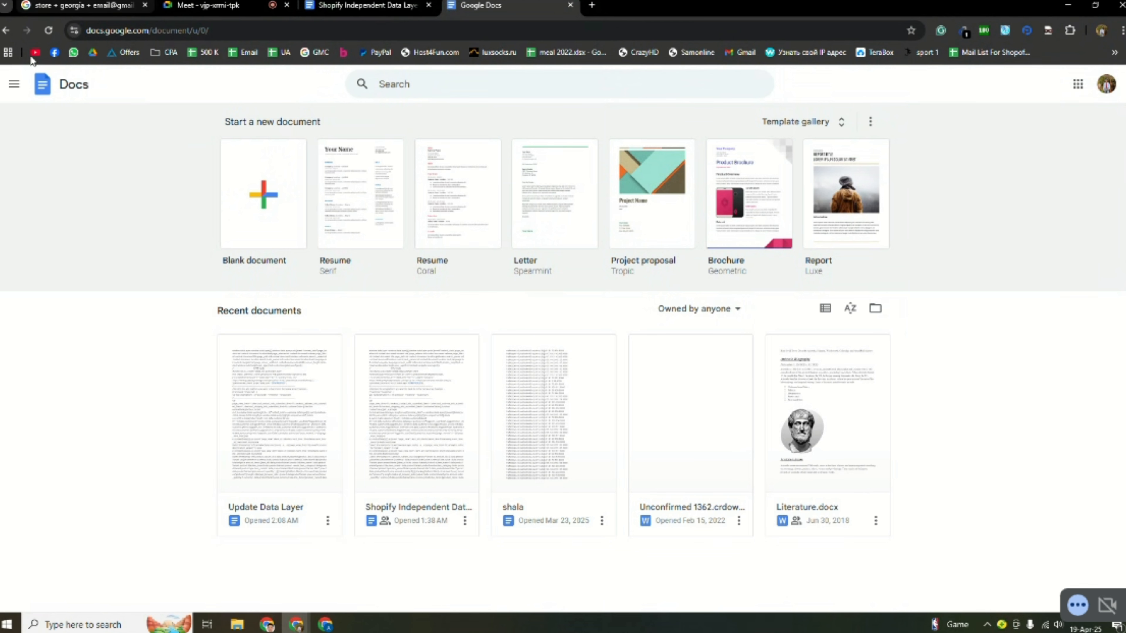
{"action": "left_click", "coordinate": [73, 89]}
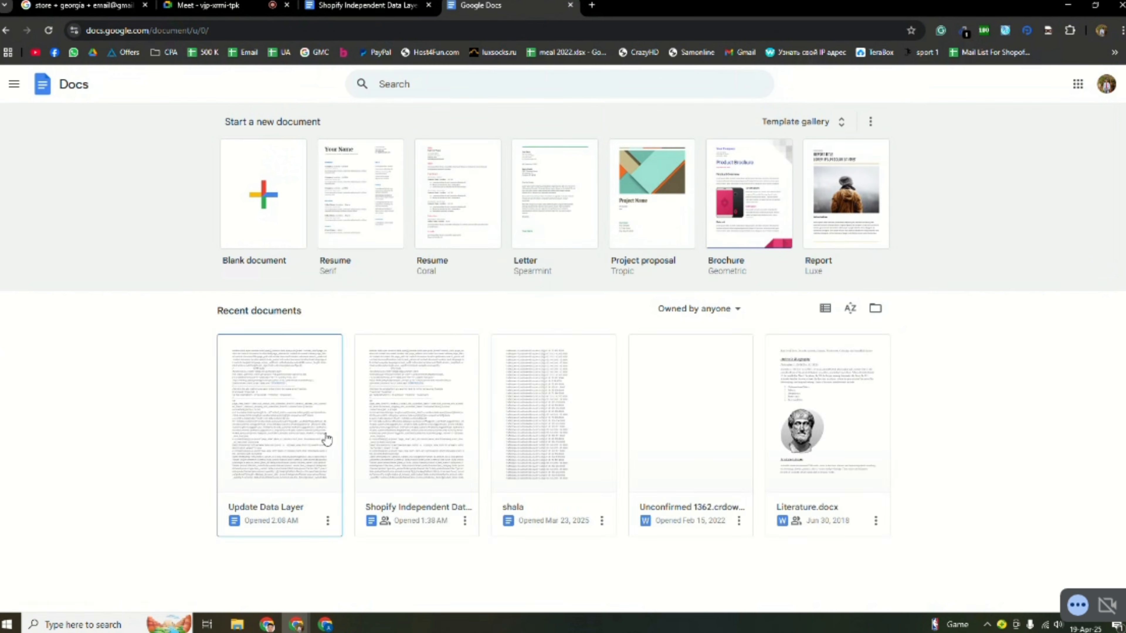
{"action": "left_click", "coordinate": [328, 521]}
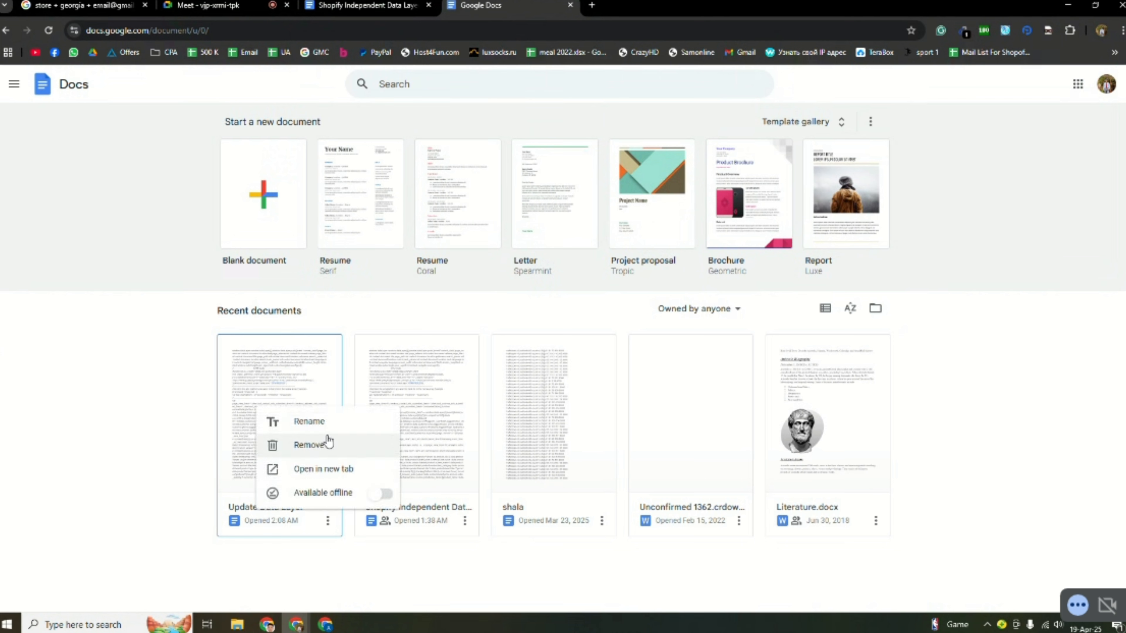
{"action": "left_click", "coordinate": [177, 431]}
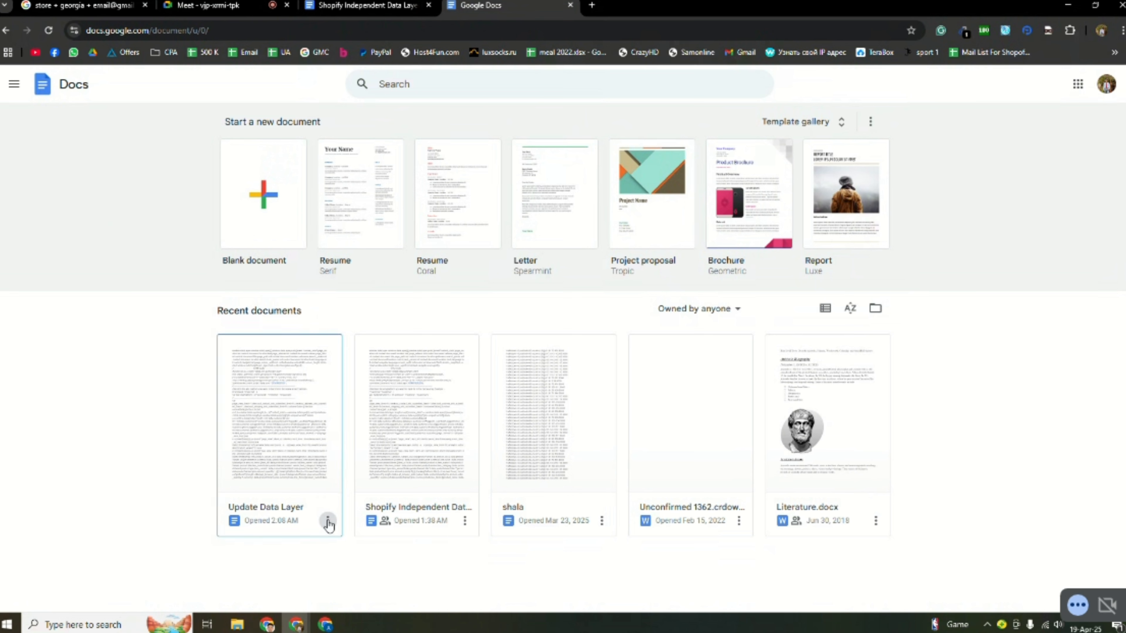
- Minimise the open browser windows and create a new text document on the desktop with its default name
{"action": "left_click", "coordinate": [1068, 4]}
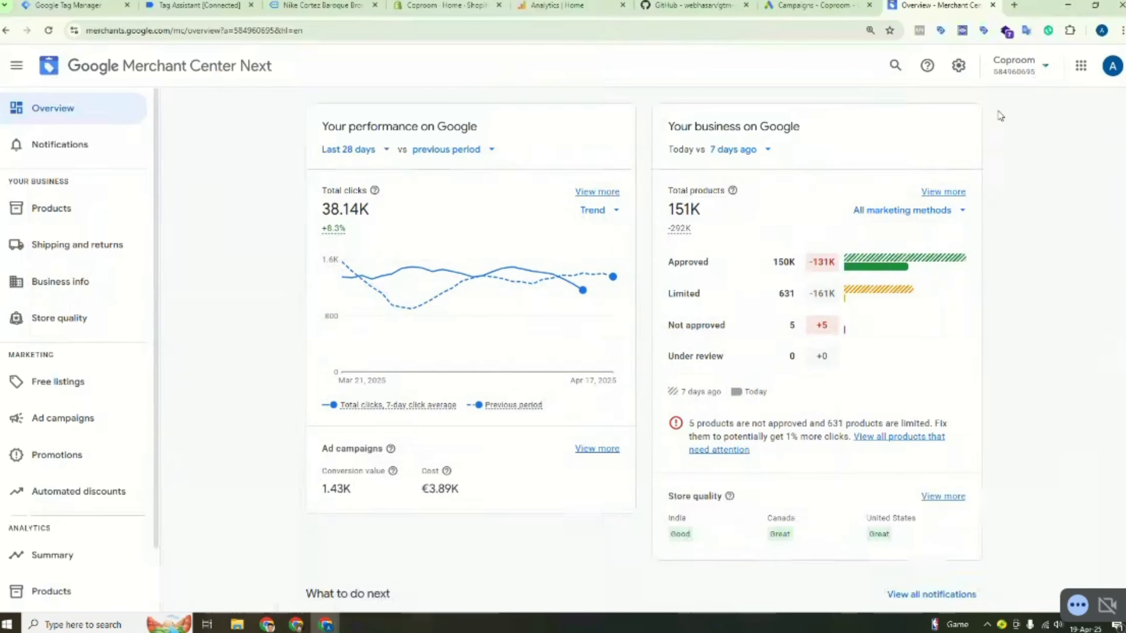
{"action": "left_click", "coordinate": [1068, 4]}
{"action": "left_click", "coordinate": [1068, 4]}
{"action": "right_click", "coordinate": [596, 168]}
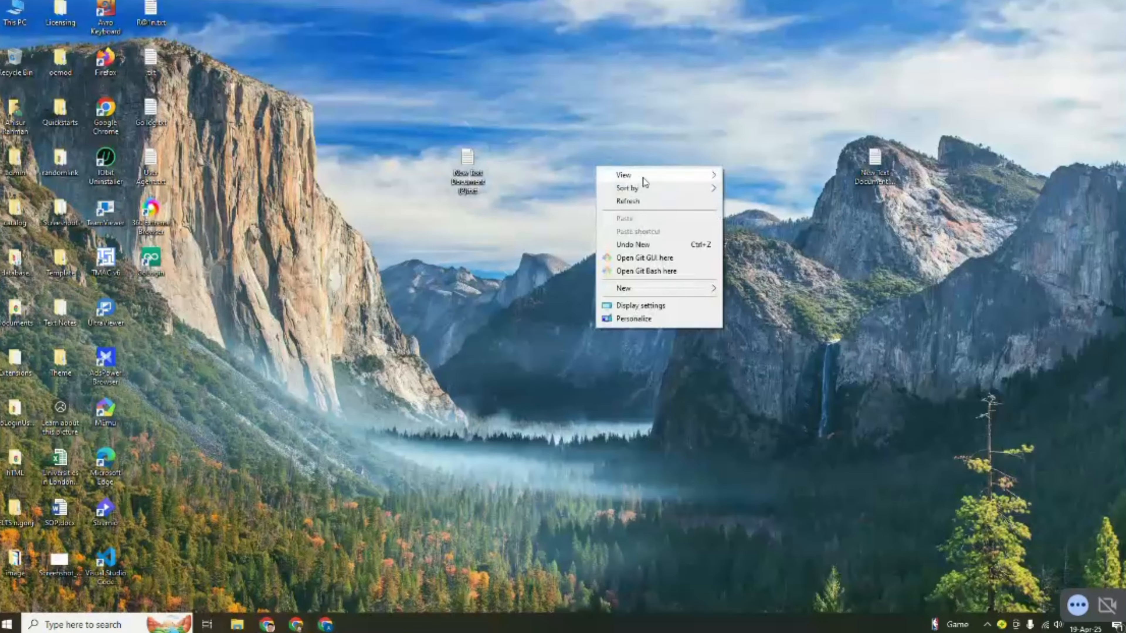
{"action": "mouse_move", "coordinate": [627, 291]}
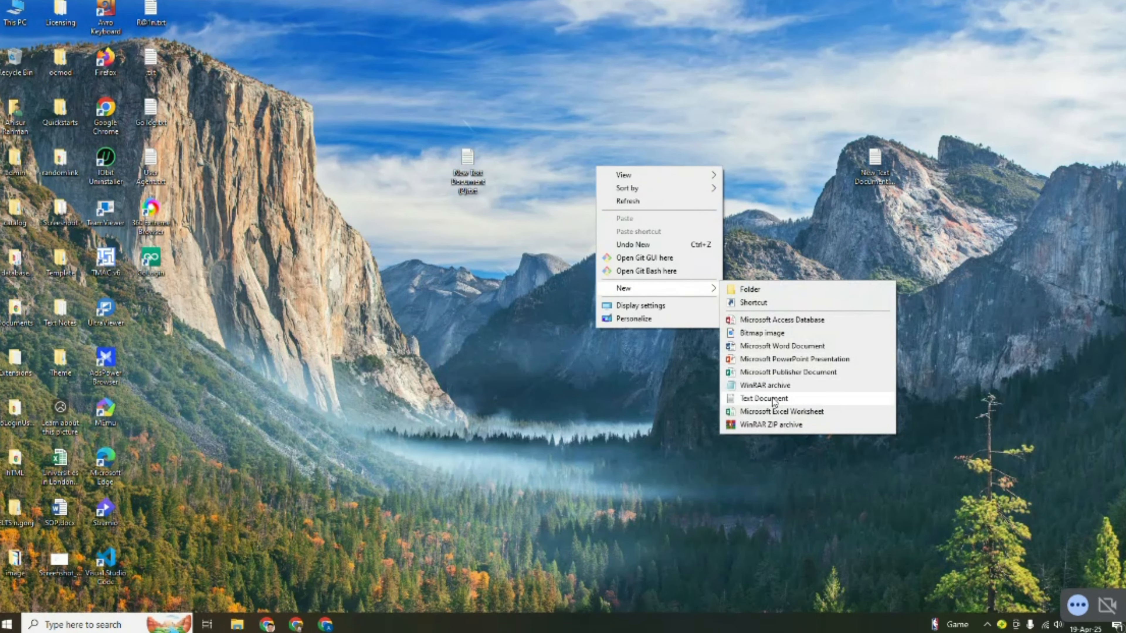
{"action": "left_click", "coordinate": [758, 399]}
{"action": "key", "text": "Return"}
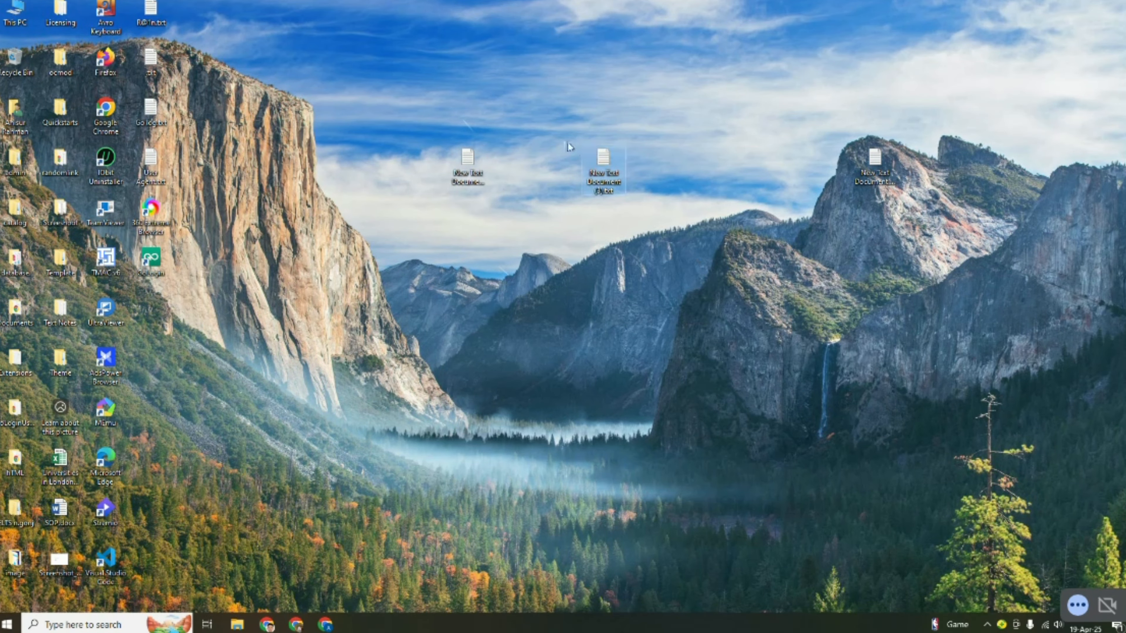
- Paste the copied data layer code into the new text document, save it and close it
{"action": "double_click", "coordinate": [604, 169]}
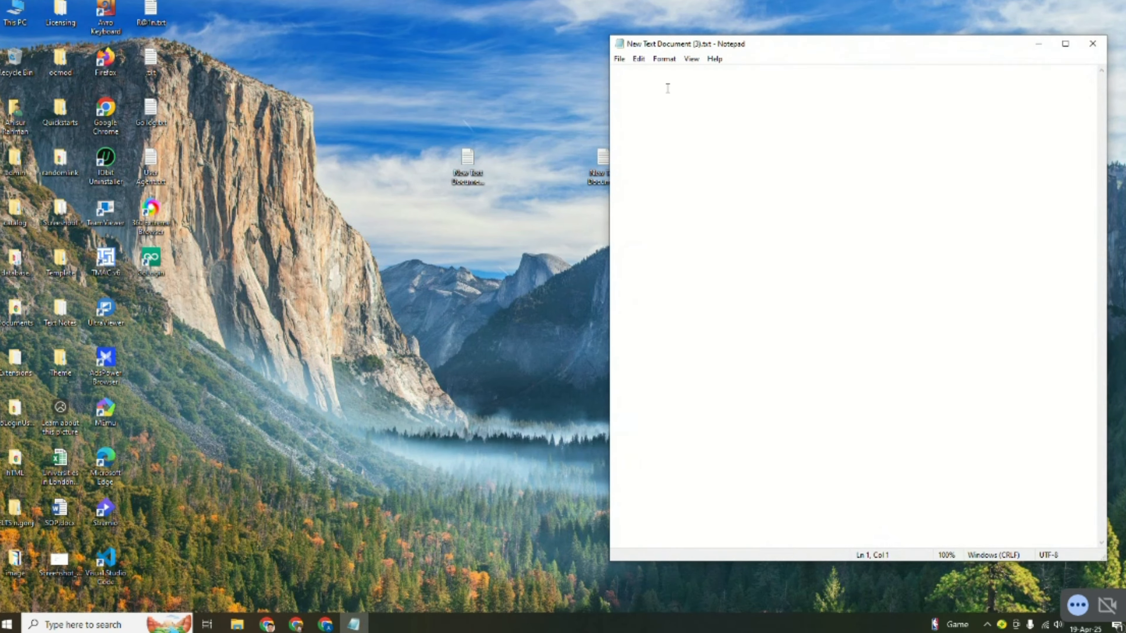
{"action": "key", "text": "ctrl+v"}
{"action": "left_click", "coordinate": [1093, 43]}
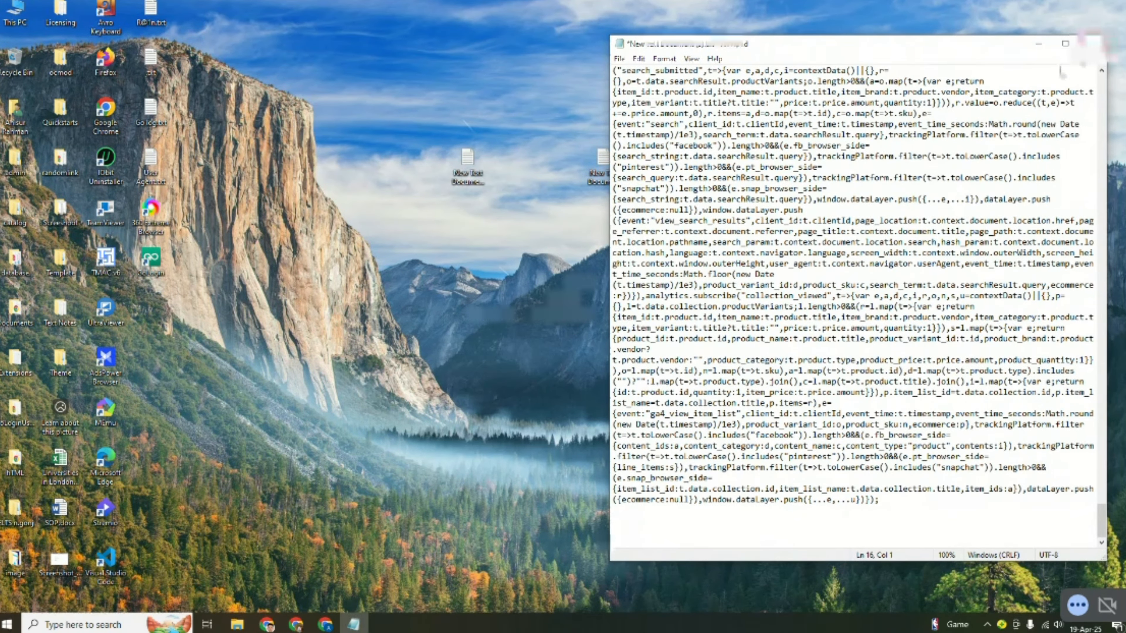
{"action": "left_click", "coordinate": [531, 321]}
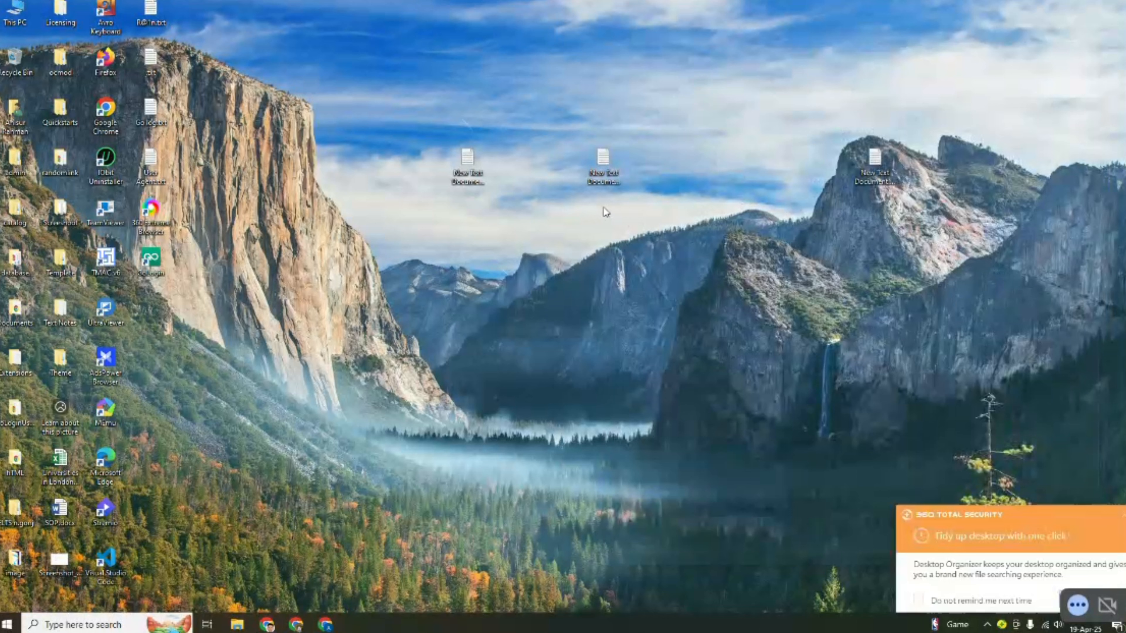
- Rename the new text document on the desktop as "Updated Data Layer.txt"
{"action": "right_click", "coordinate": [603, 173]}
{"action": "left_click", "coordinate": [636, 469]}
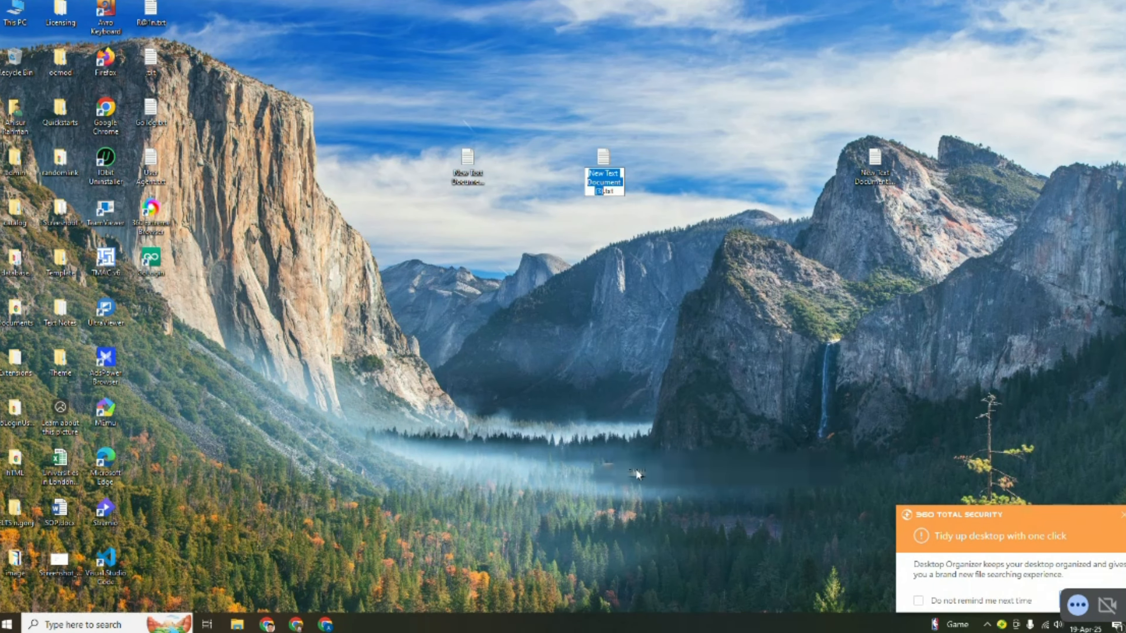
{"action": "key", "text": "BackSpace"}
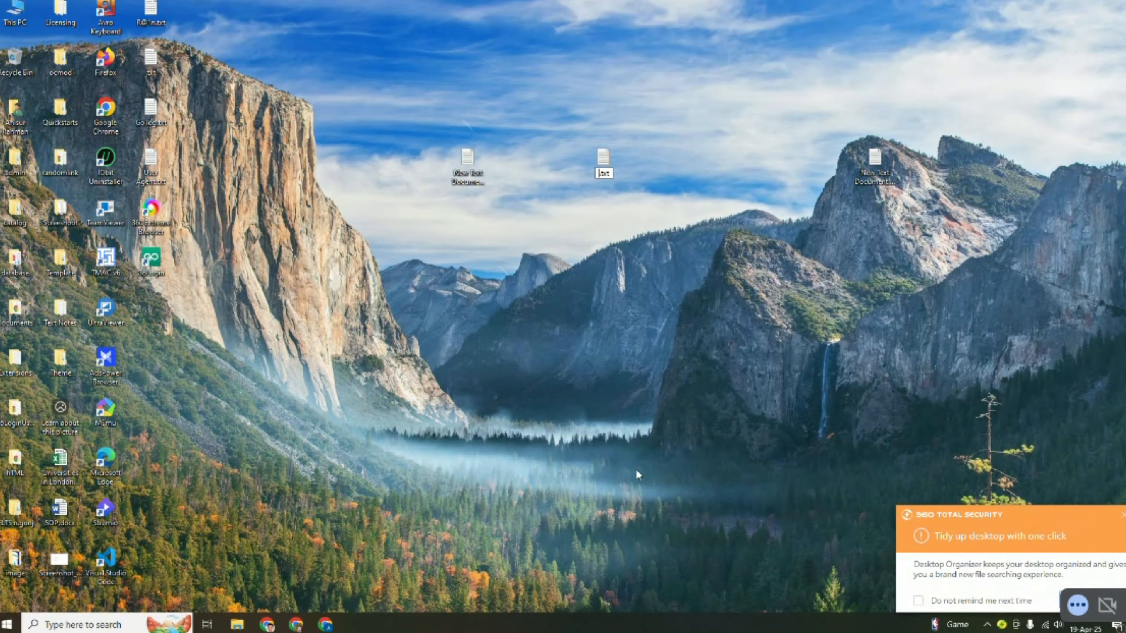
{"action": "type", "text": "Updated"}
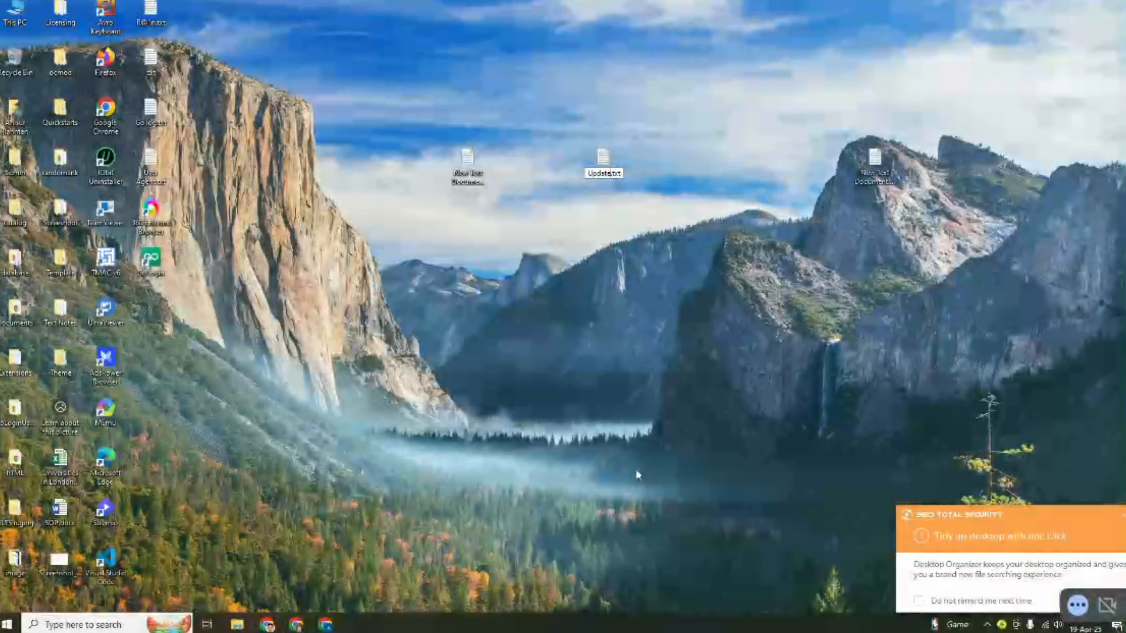
{"action": "type", "text": " Data "}
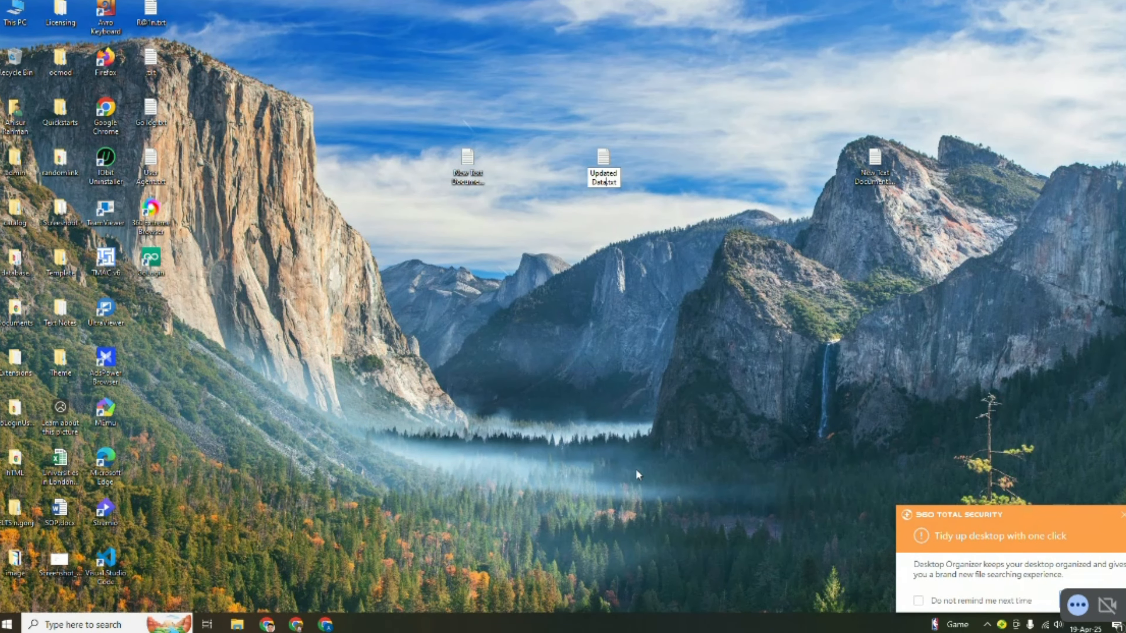
{"action": "type", "text": "Layer"}
{"action": "key", "text": "Return"}
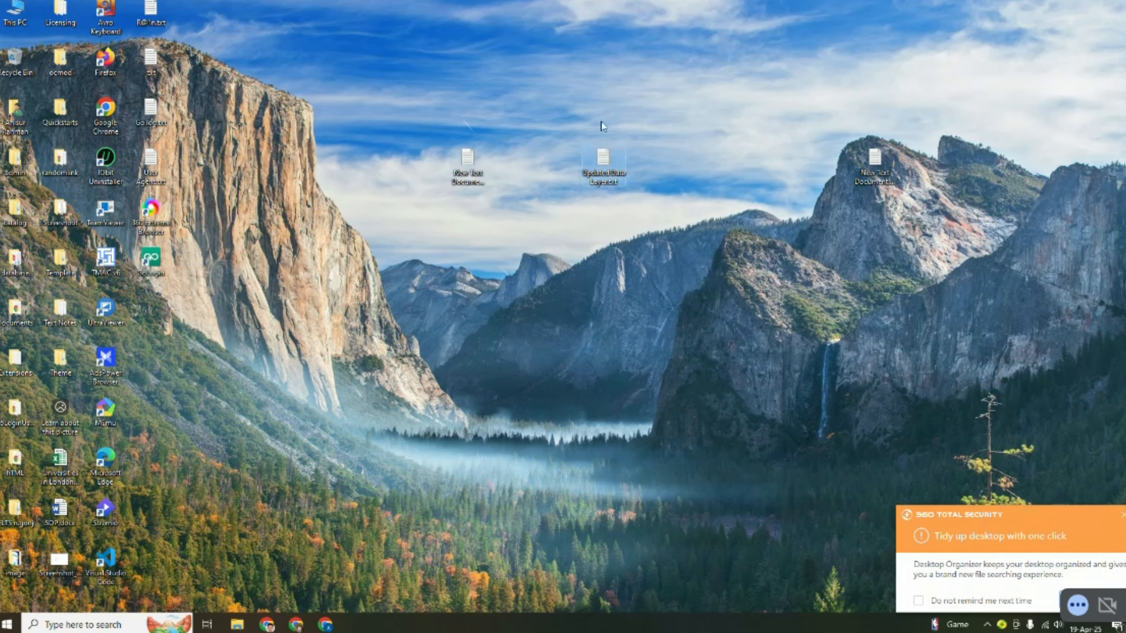
{"action": "right_click", "coordinate": [401, 629]}
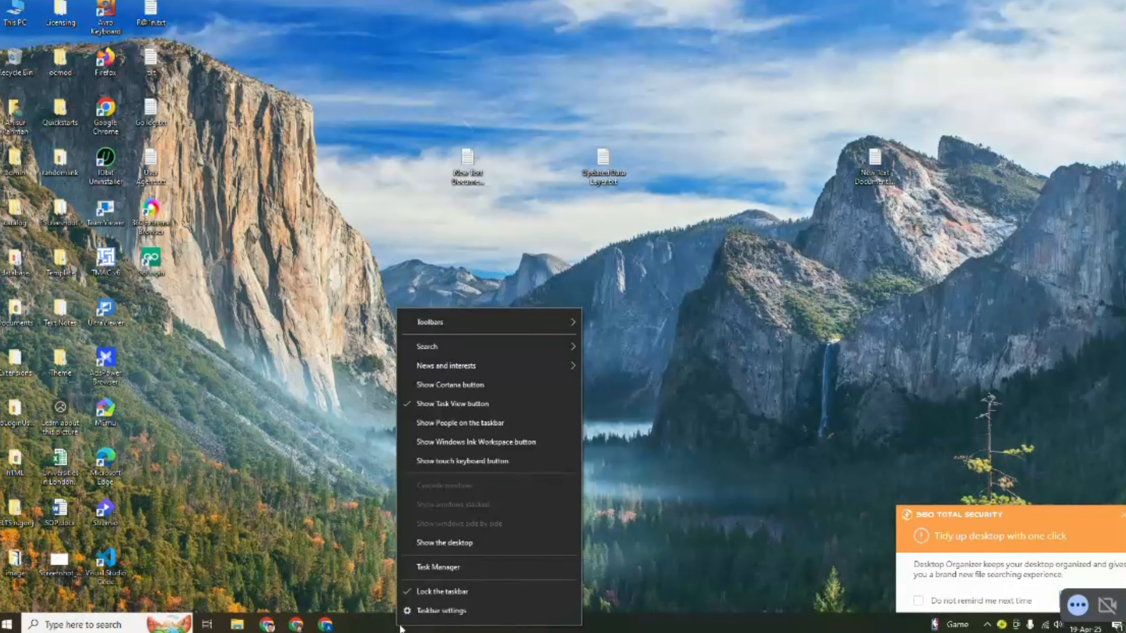
{"action": "left_click", "coordinate": [432, 614]}
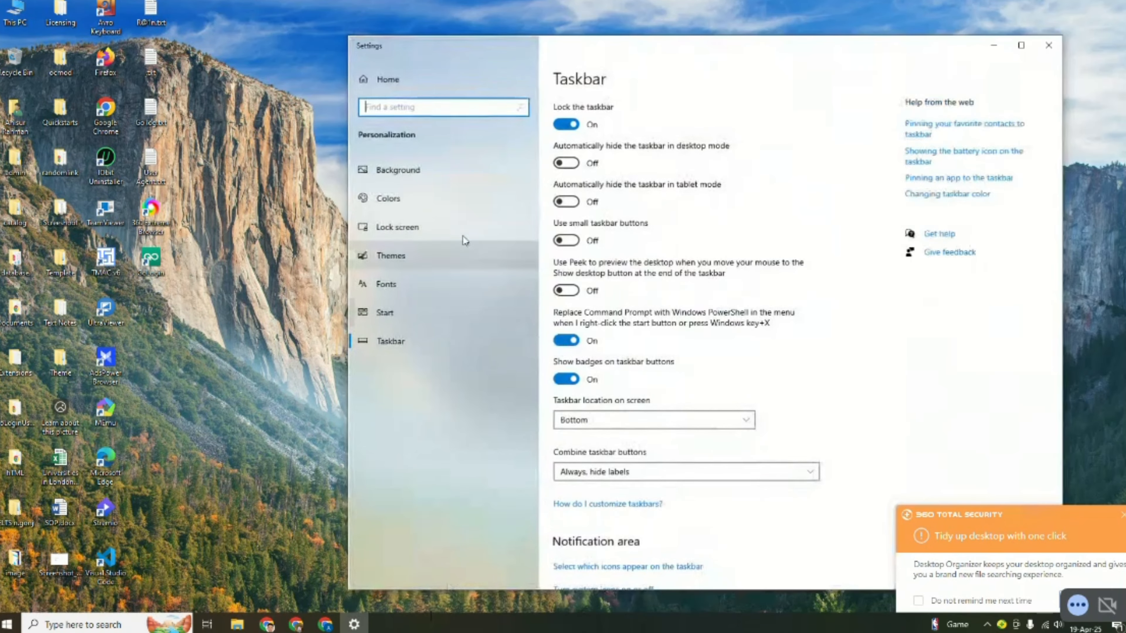
{"action": "left_click", "coordinate": [1048, 45]}
- Open Task Manager at full size, review the running apps and background processes, and close it
{"action": "right_click", "coordinate": [461, 629]}
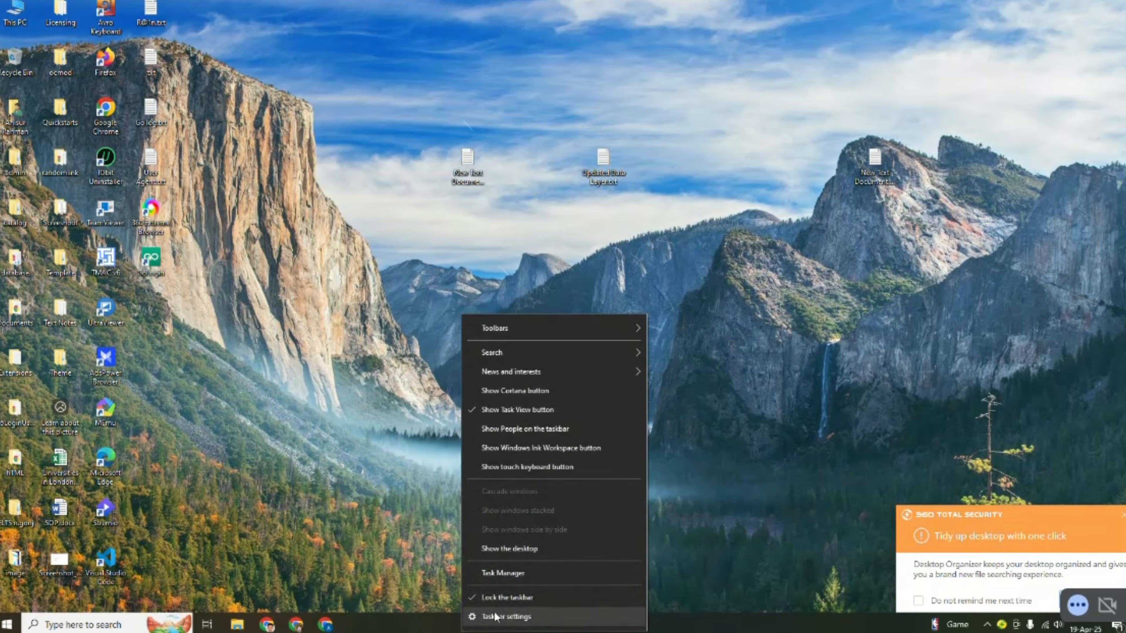
{"action": "left_click", "coordinate": [505, 574]}
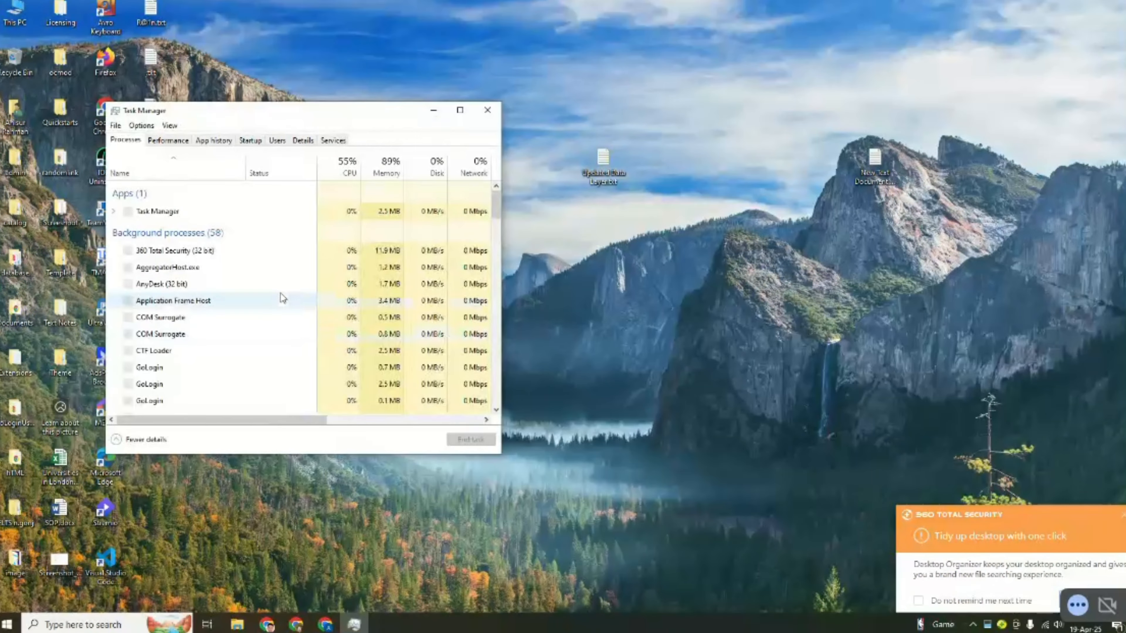
{"action": "left_click", "coordinate": [460, 110]}
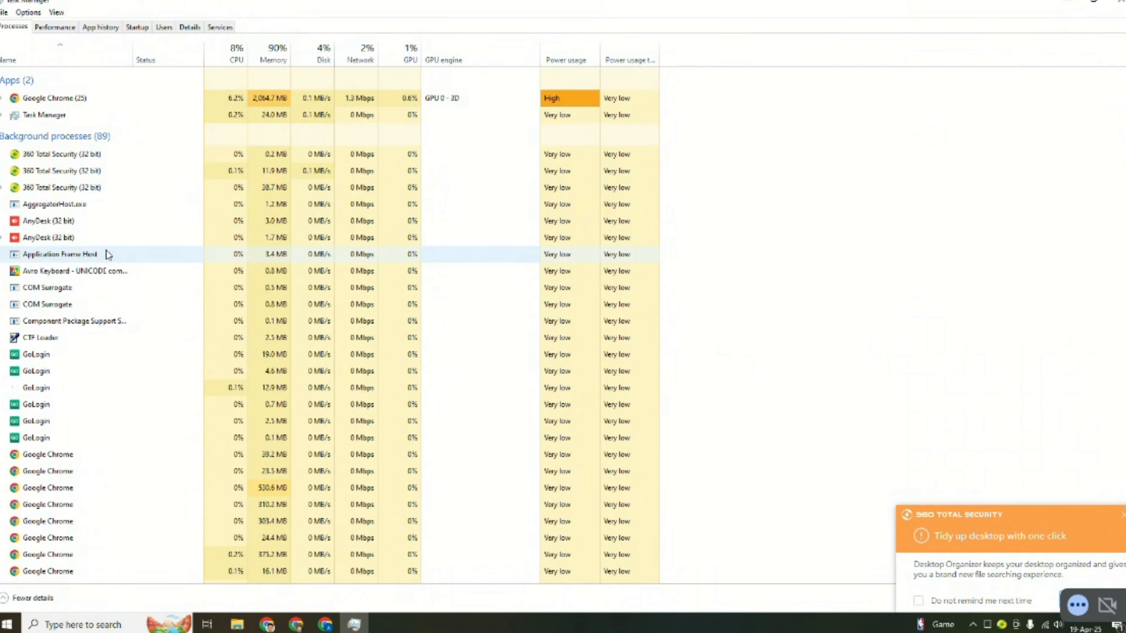
{"action": "scroll", "coordinate": [108, 254], "scroll_direction": "down", "scroll_amount": 1}
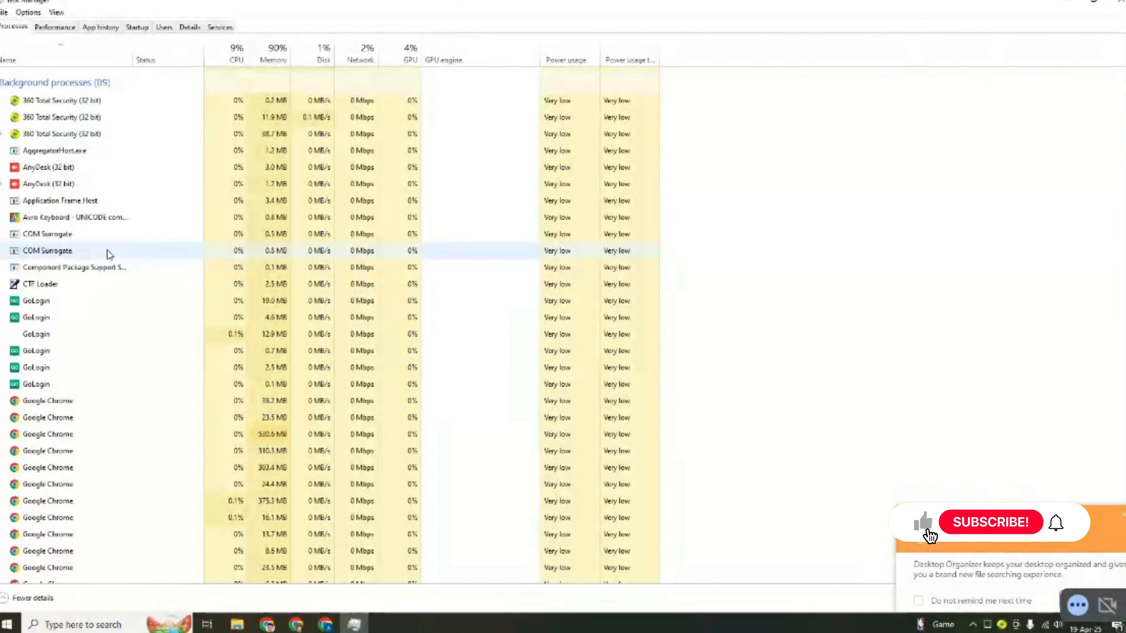
{"action": "scroll", "coordinate": [108, 254], "scroll_direction": "up", "scroll_amount": 1}
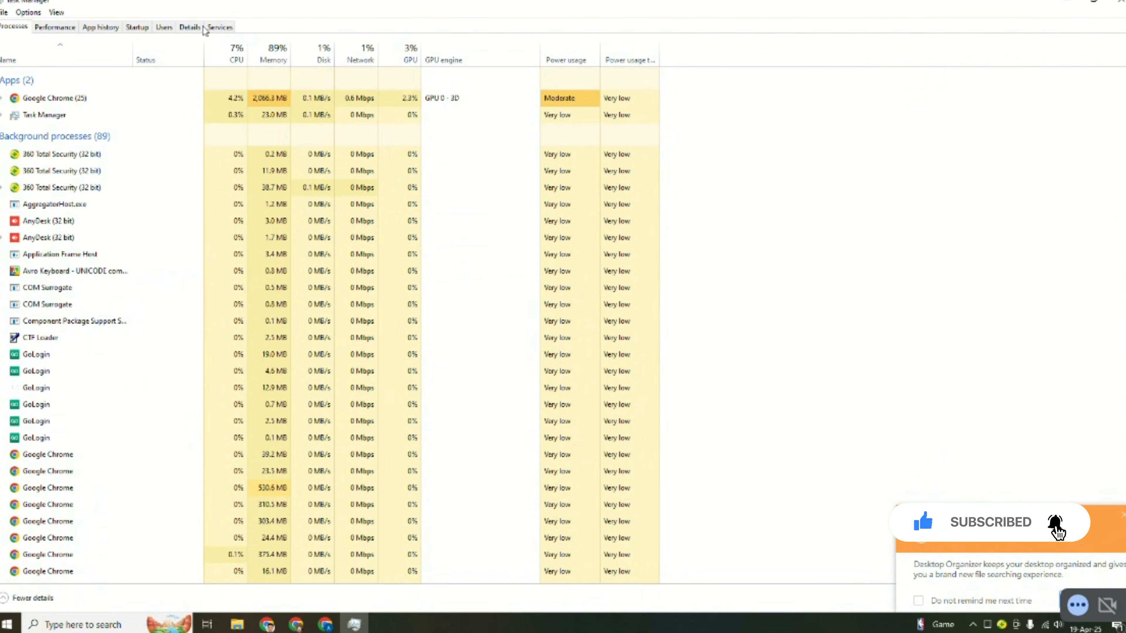
{"action": "left_click", "coordinate": [1119, 2]}
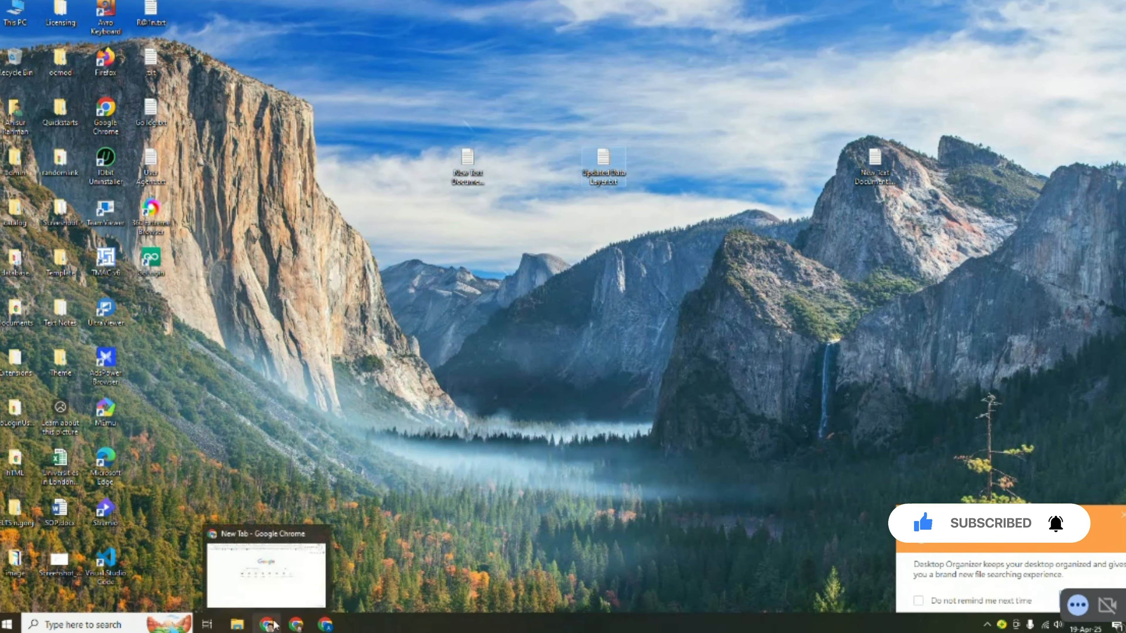
- Bring up the other Chrome window, close its empty new tab and return to the Merchant Center window
{"action": "left_click", "coordinate": [267, 624]}
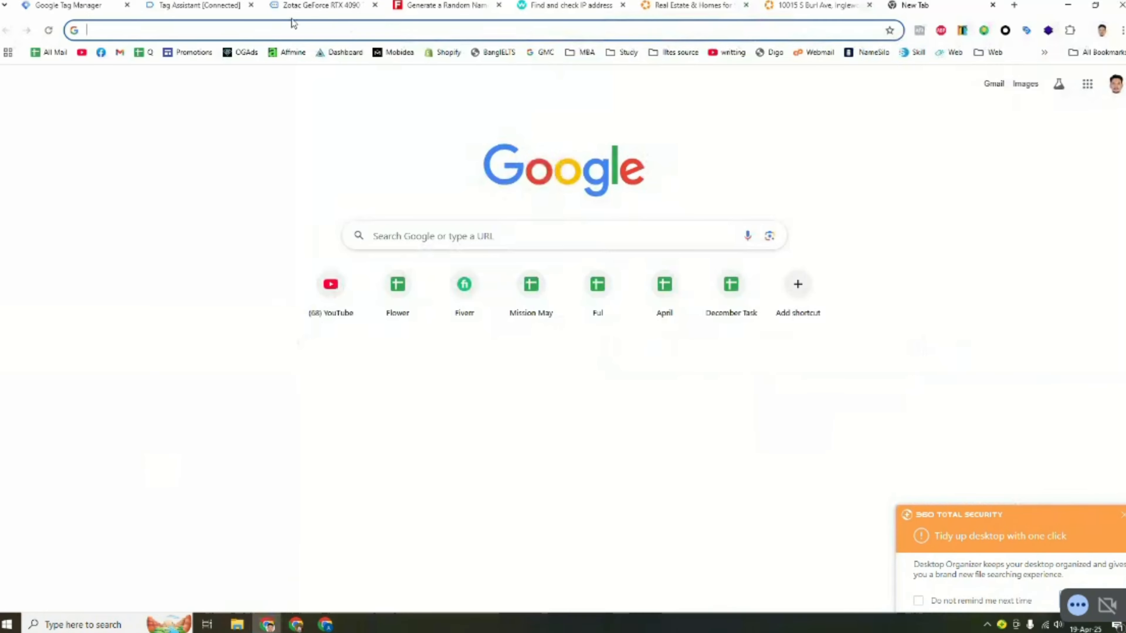
{"action": "left_click", "coordinate": [993, 6]}
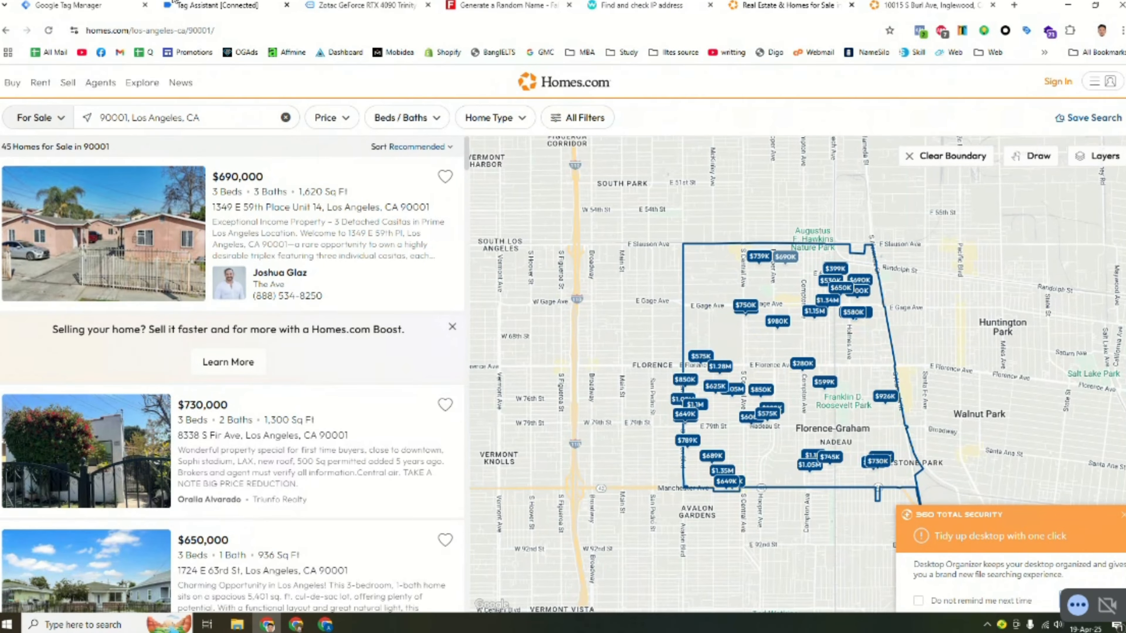
{"action": "left_click", "coordinate": [89, 5]}
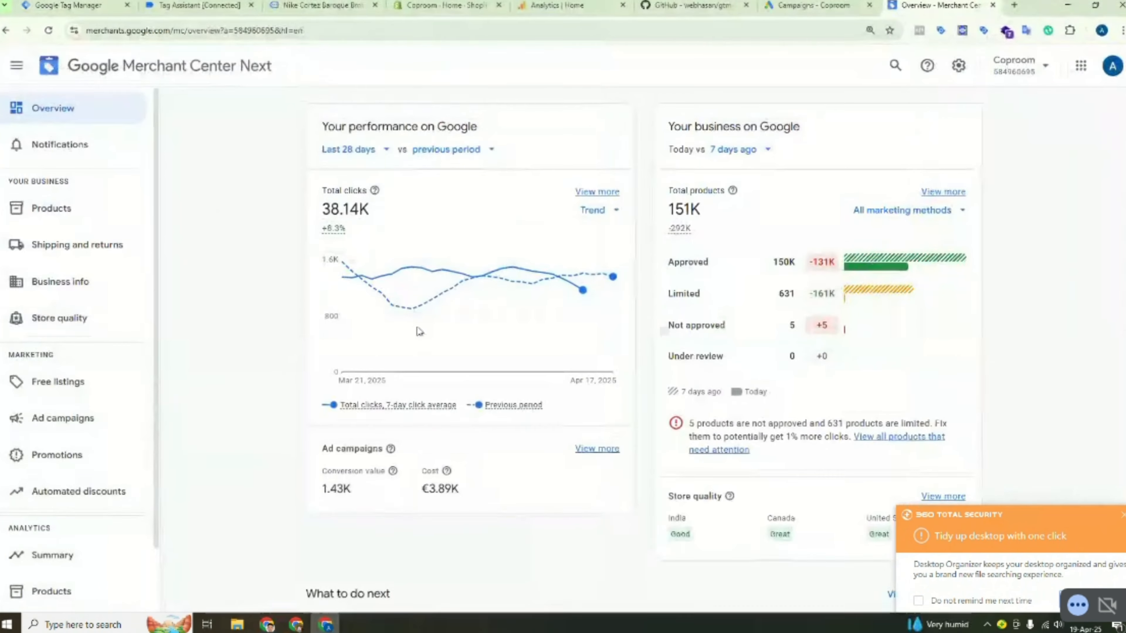
{"action": "key", "text": "alt+Tab"}
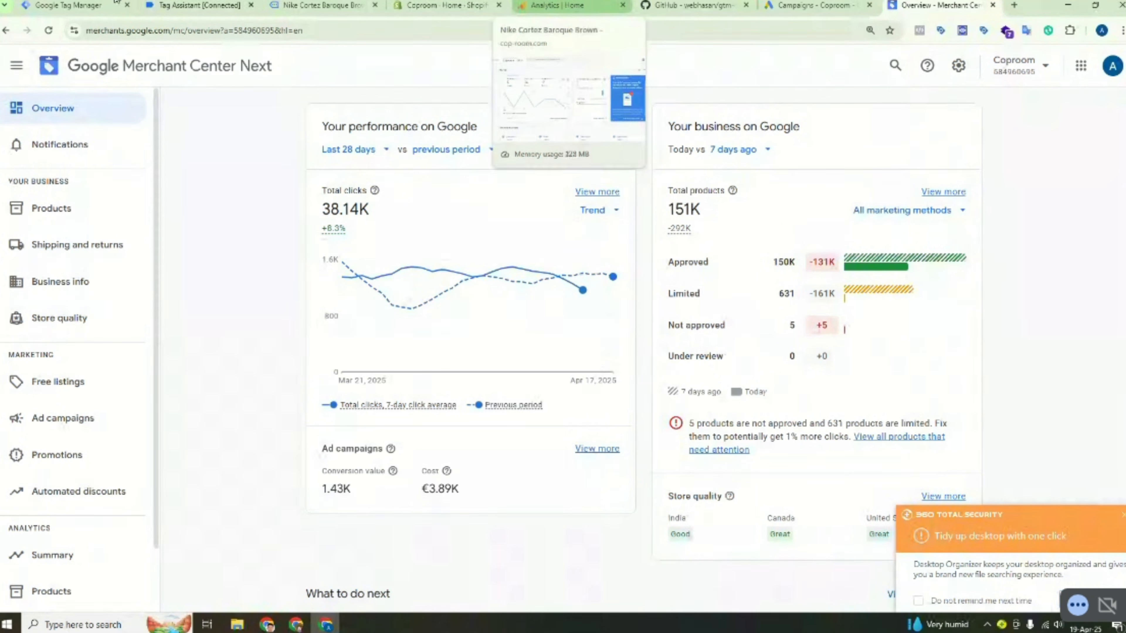
- Glance at the cop-room.com Tag Manager workspace and open the Conversion settings of the Coproom Merchant Center account
{"action": "left_click", "coordinate": [62, 5]}
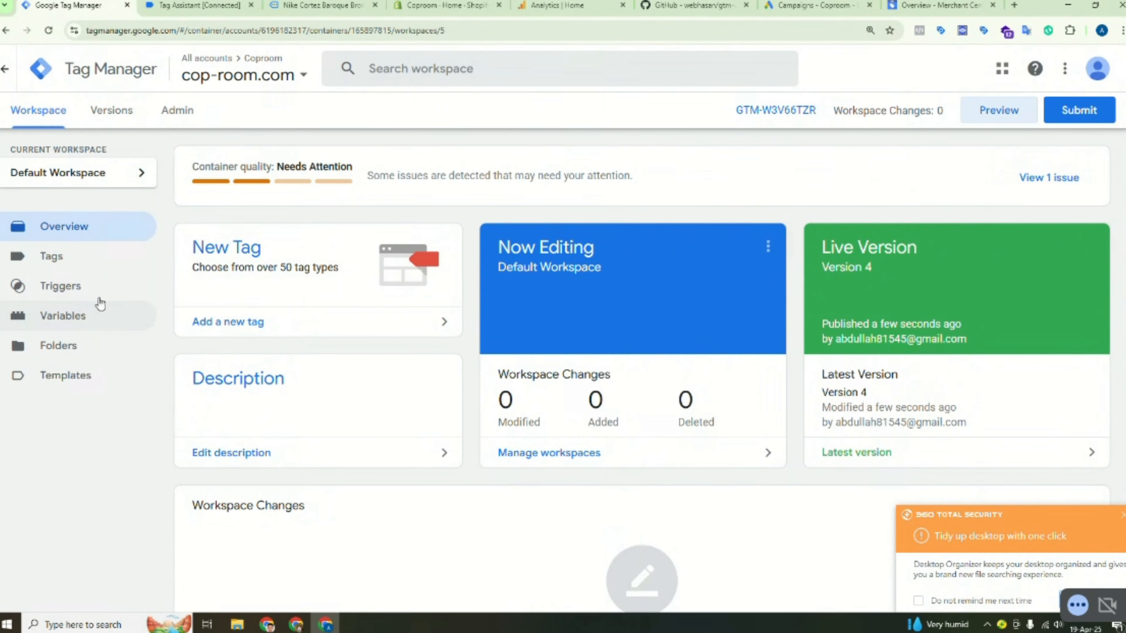
{"action": "left_click", "coordinate": [935, 6]}
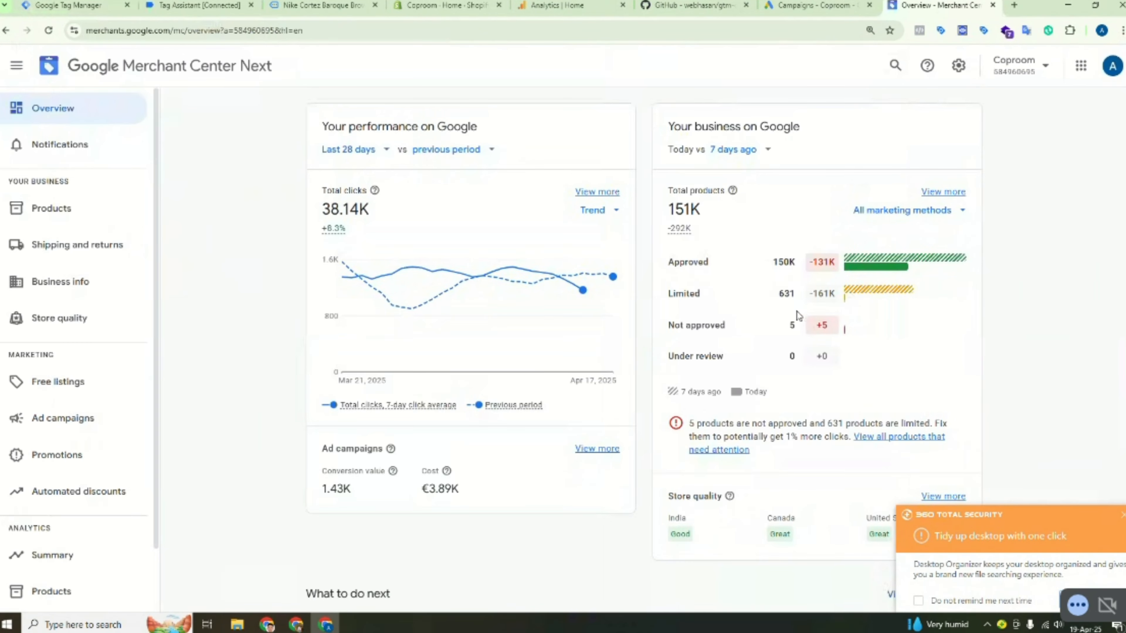
{"action": "left_click", "coordinate": [959, 65]}
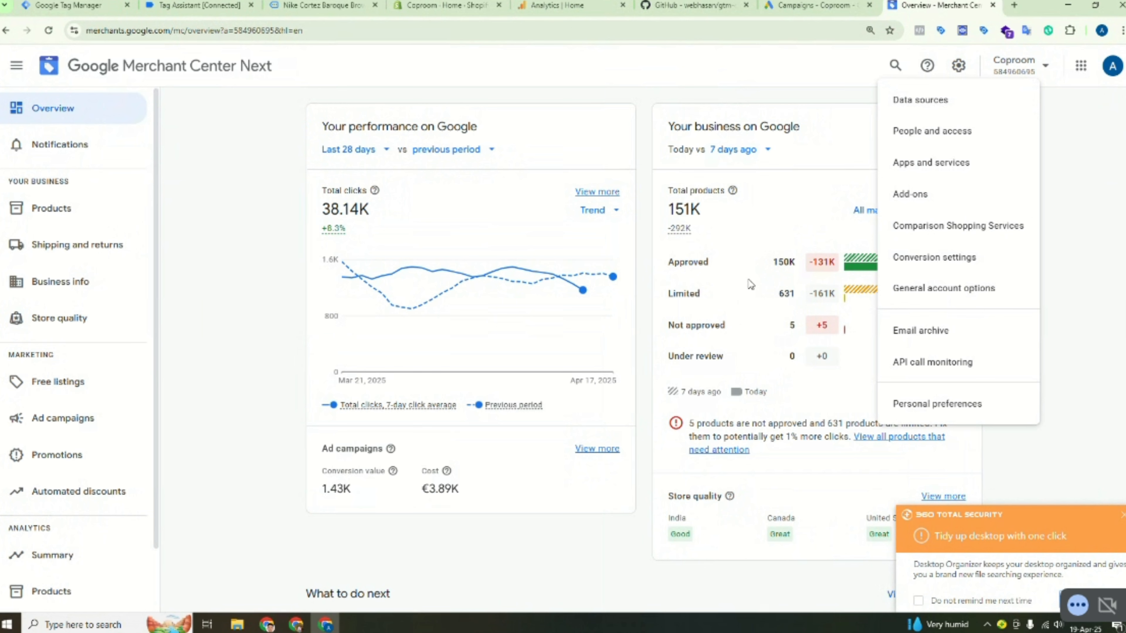
{"action": "left_click", "coordinate": [558, 77]}
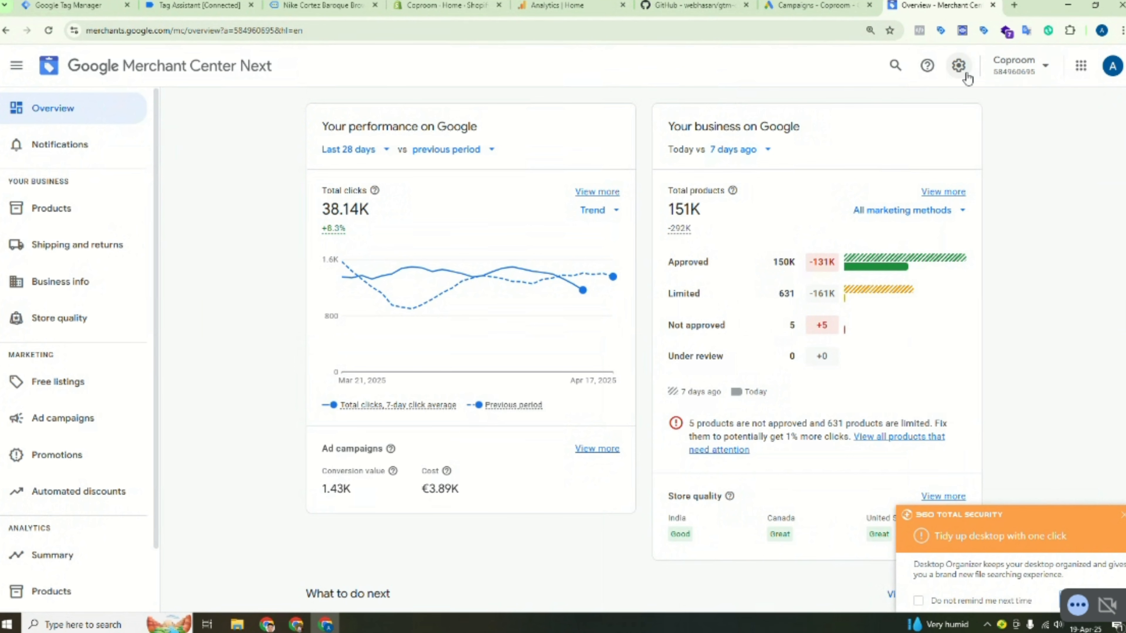
{"action": "left_click", "coordinate": [959, 65]}
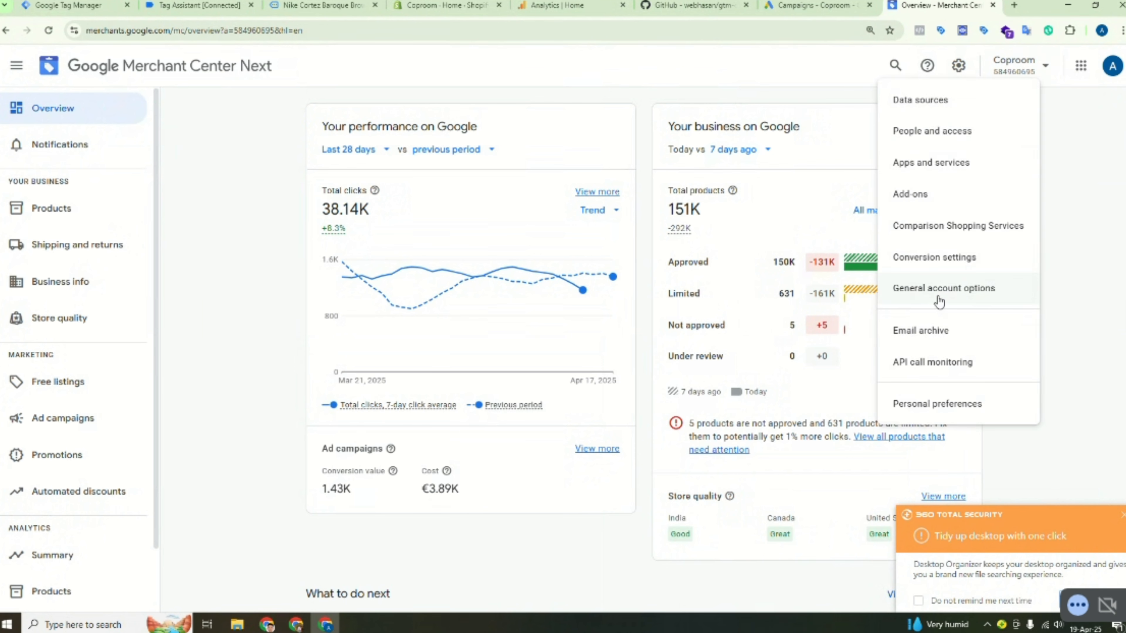
{"action": "left_click", "coordinate": [938, 264]}
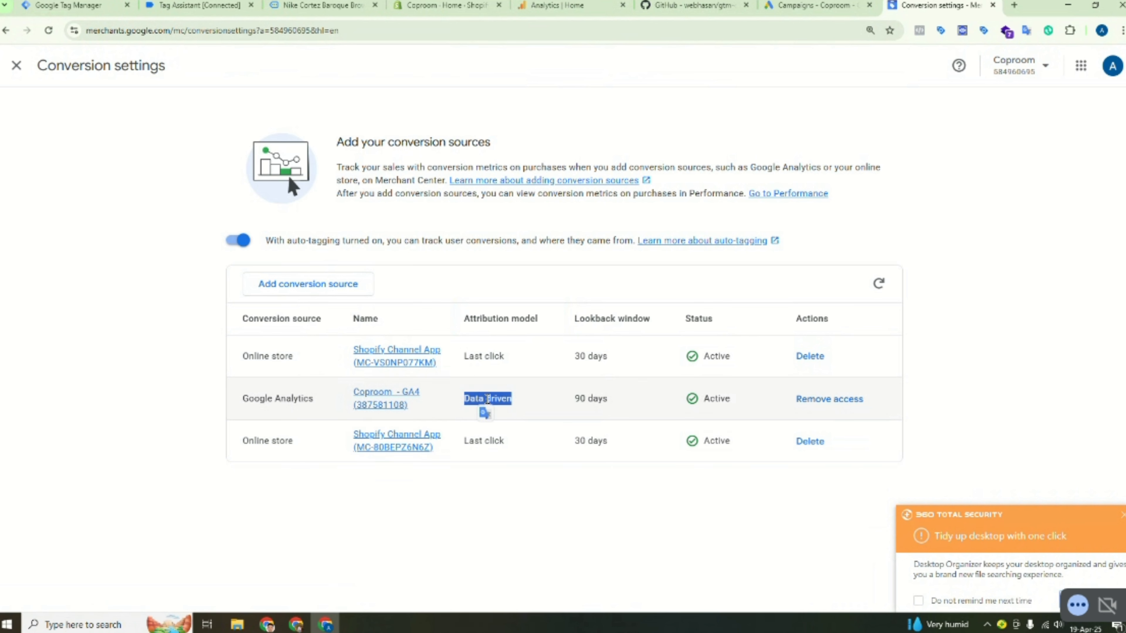
- Highlight the attribution model of the Coproom - GA4 conversion source
{"action": "left_click", "coordinate": [503, 398]}
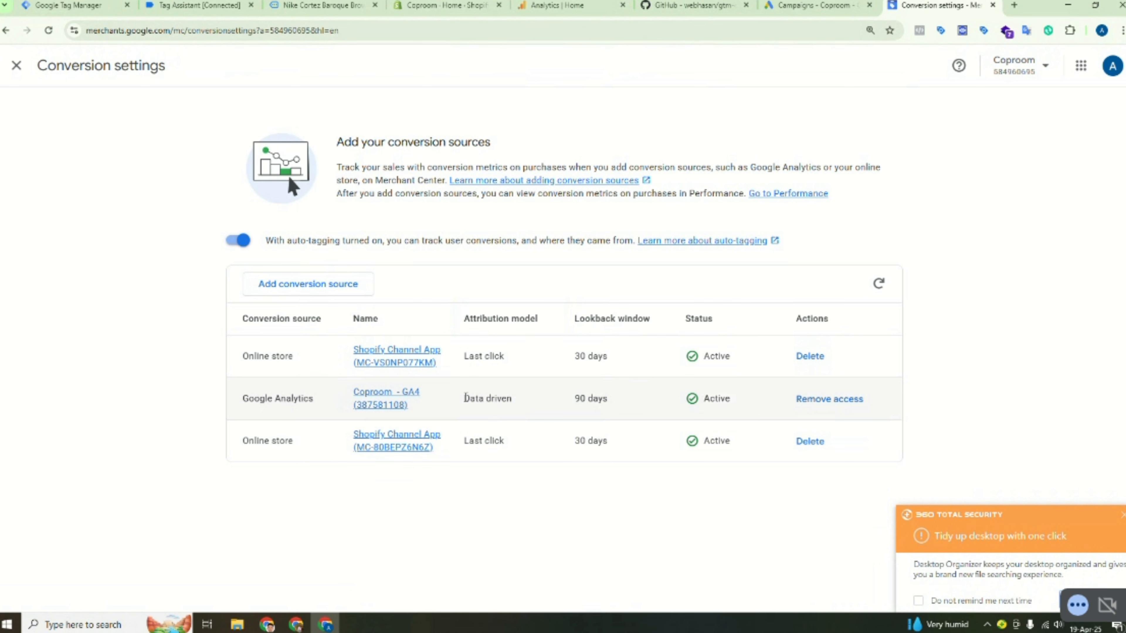
{"action": "left_click_drag", "start_coordinate": [466, 398], "coordinate": [531, 405]}
{"action": "left_click", "coordinate": [493, 394]}
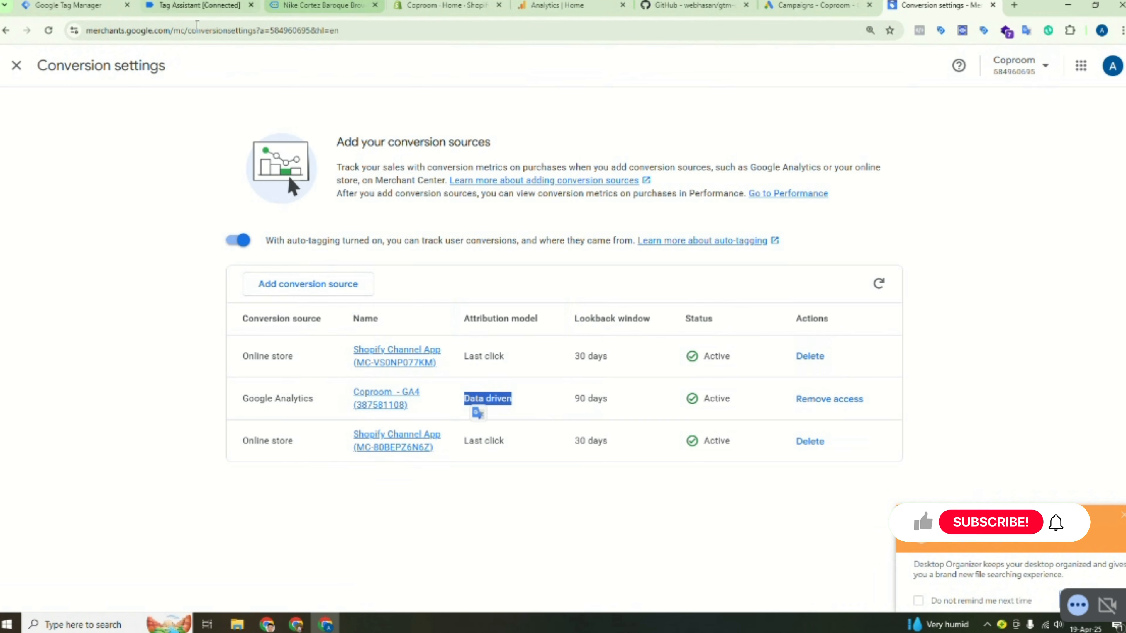
- Check the Tag Manager workspace again and open DebugView for the Coproom - GA4 property in Google Analytics
{"action": "left_click", "coordinate": [70, 5]}
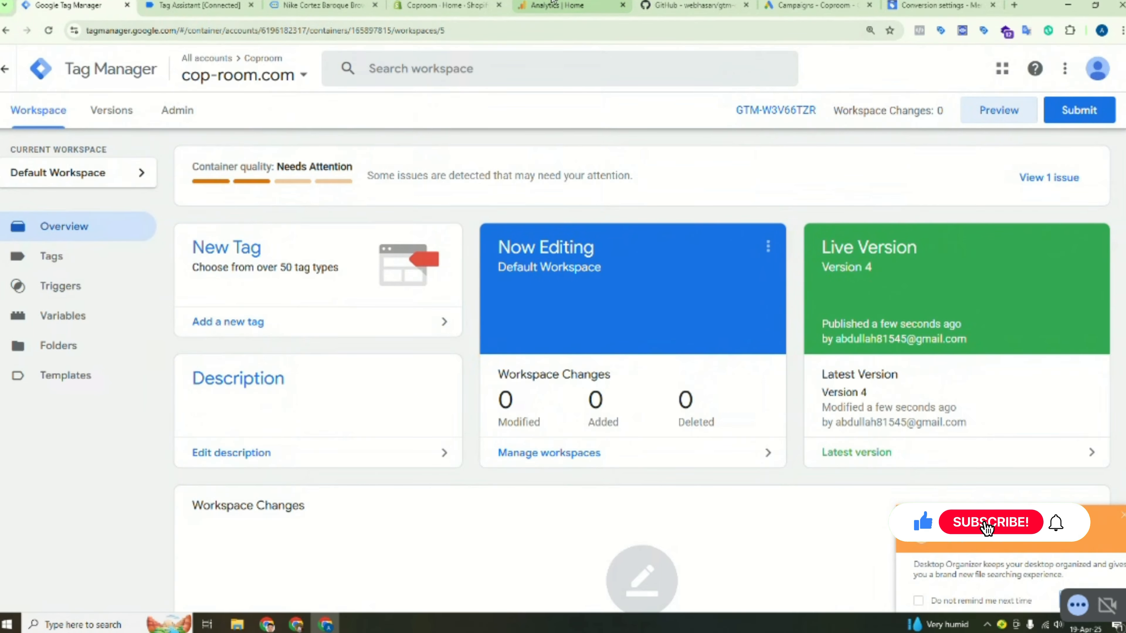
{"action": "left_click", "coordinate": [559, 6]}
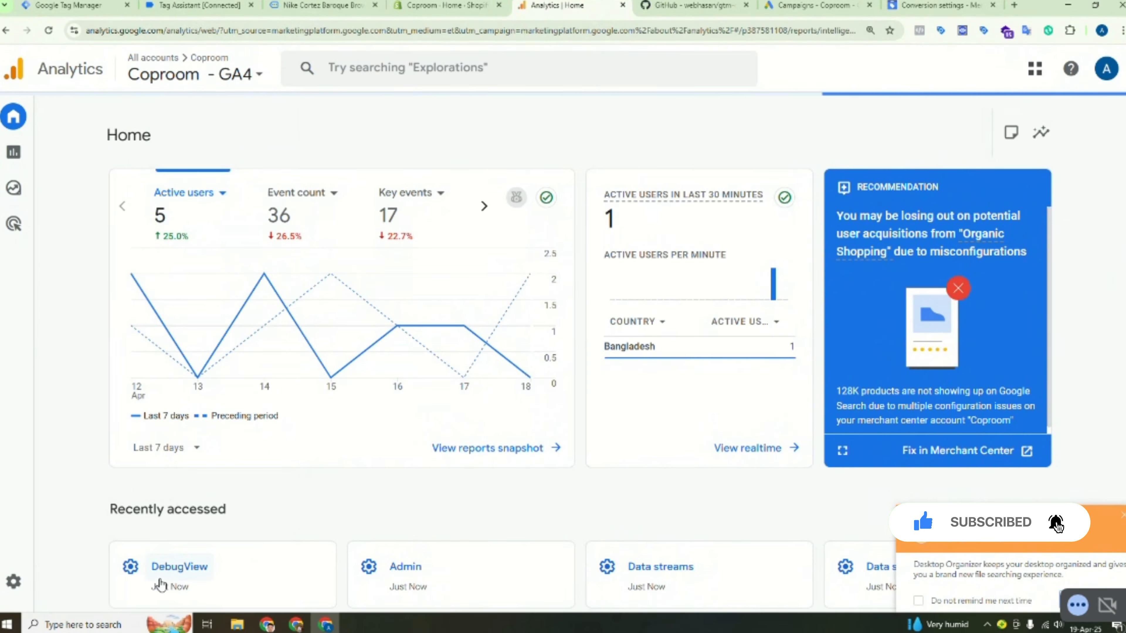
{"action": "left_click", "coordinate": [165, 579]}
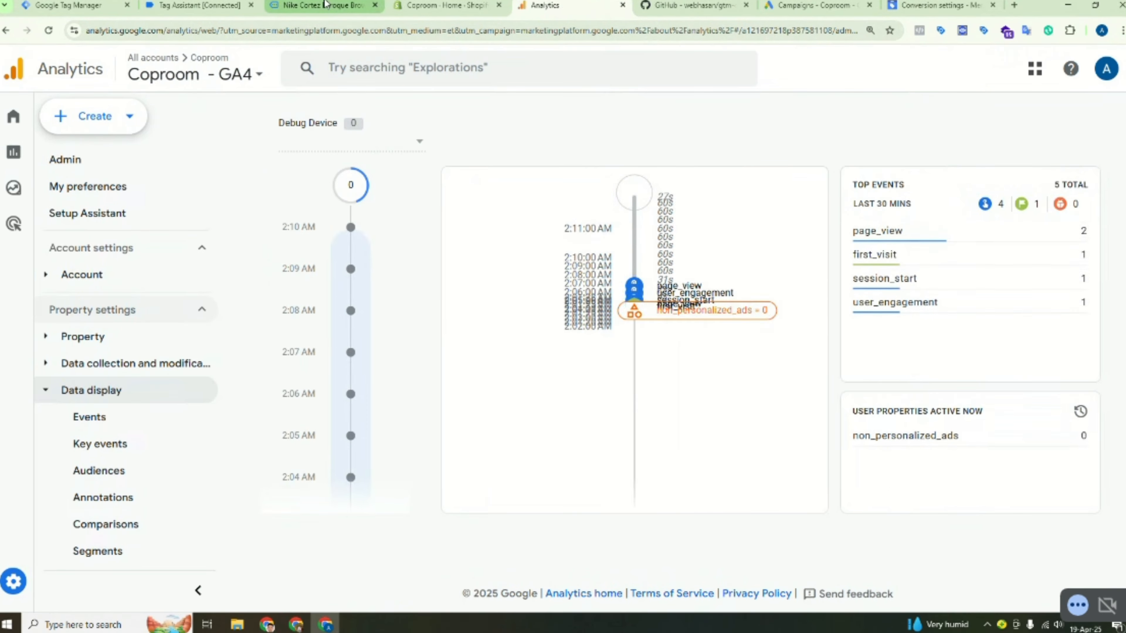
- Return to the Coproom storefront and open the Nike Cortez TXT Medium Soft Pink Sail product from the recently viewed articles
{"action": "left_click", "coordinate": [324, 5]}
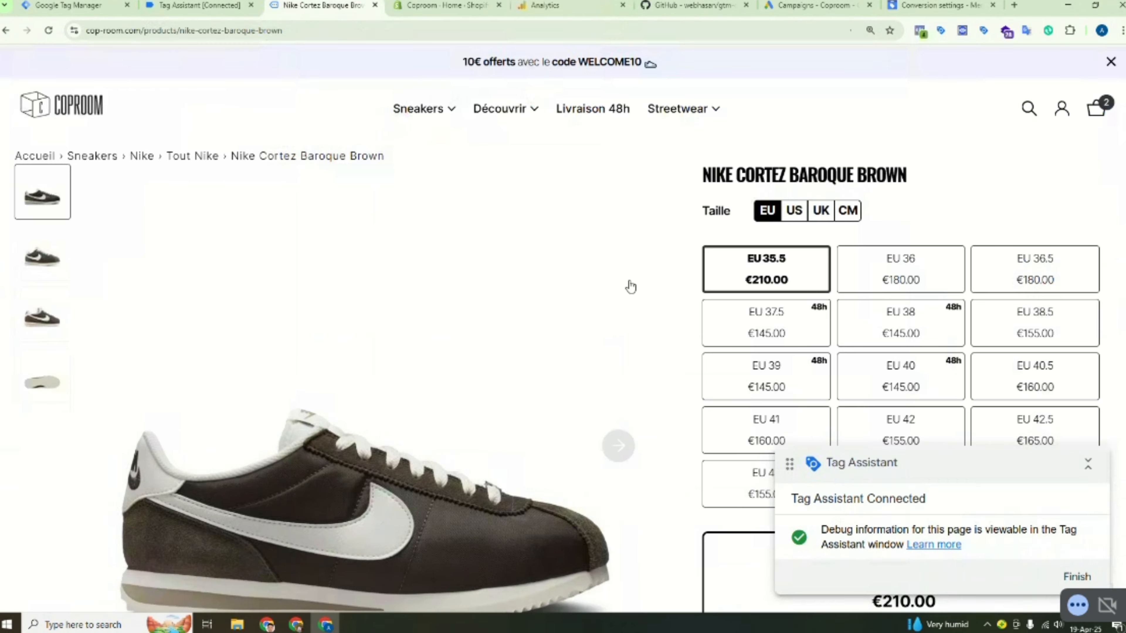
{"action": "scroll", "coordinate": [586, 321], "scroll_direction": "down", "scroll_amount": 15}
{"action": "scroll", "coordinate": [586, 321], "scroll_direction": "down", "scroll_amount": 4}
{"action": "left_click", "coordinate": [405, 169]}
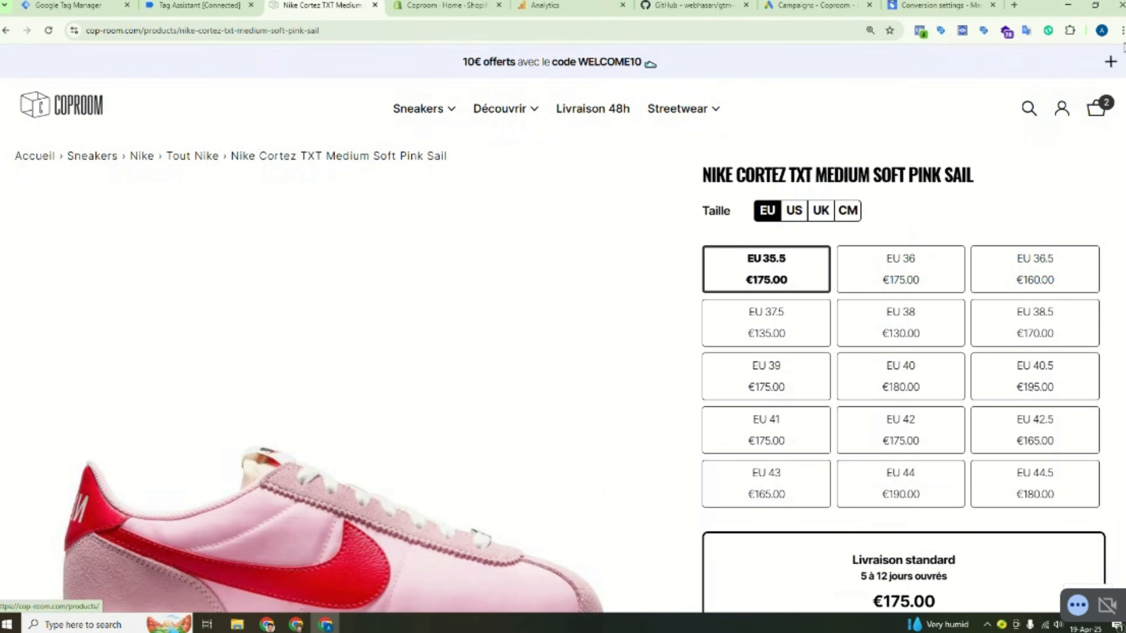
- Reduce the storefront zoom to its default level and move the Tag Assistant panel away from the add-to-cart area
{"action": "left_click", "coordinate": [1122, 30]}
{"action": "left_click", "coordinate": [1044, 301]}
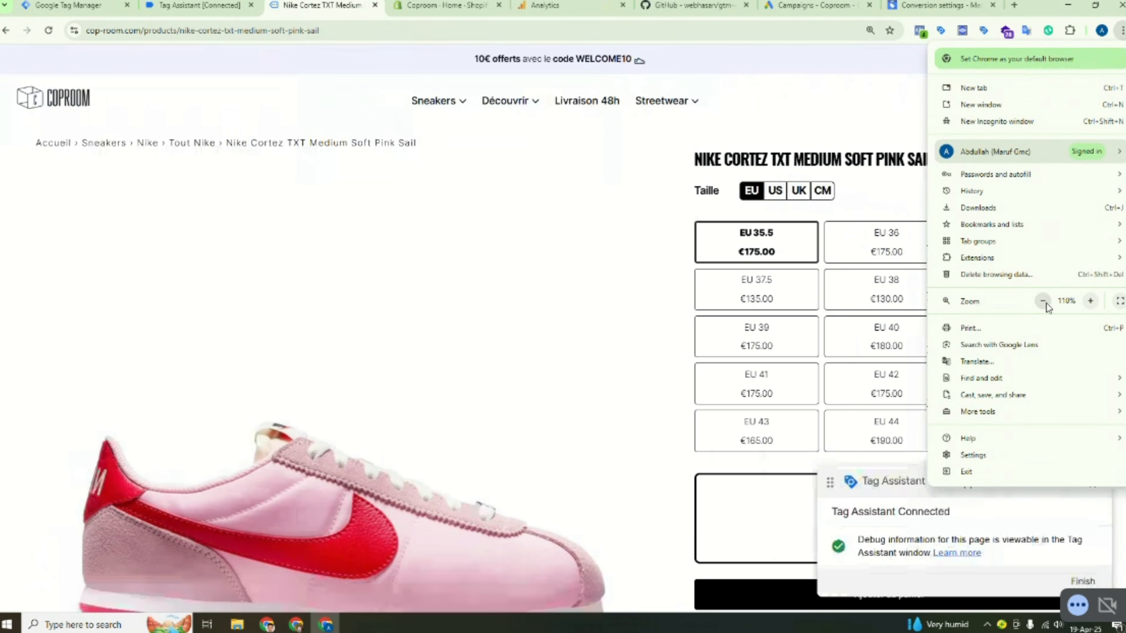
{"action": "left_click", "coordinate": [1043, 301]}
{"action": "left_click", "coordinate": [893, 131]}
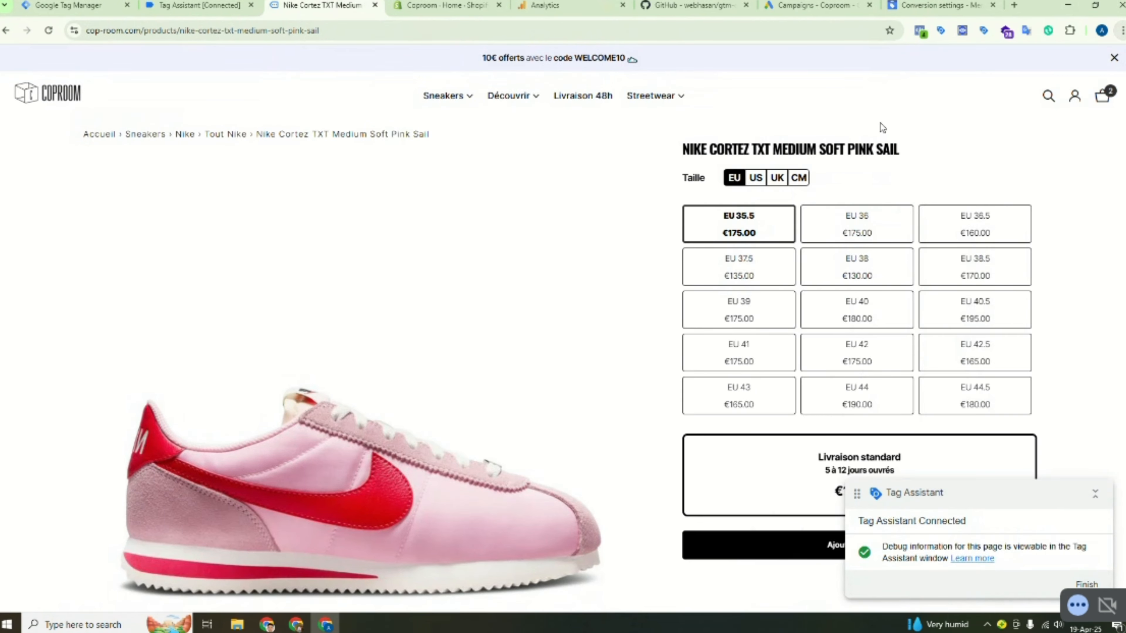
{"action": "left_click_drag", "start_coordinate": [1028, 493], "coordinate": [871, 630]}
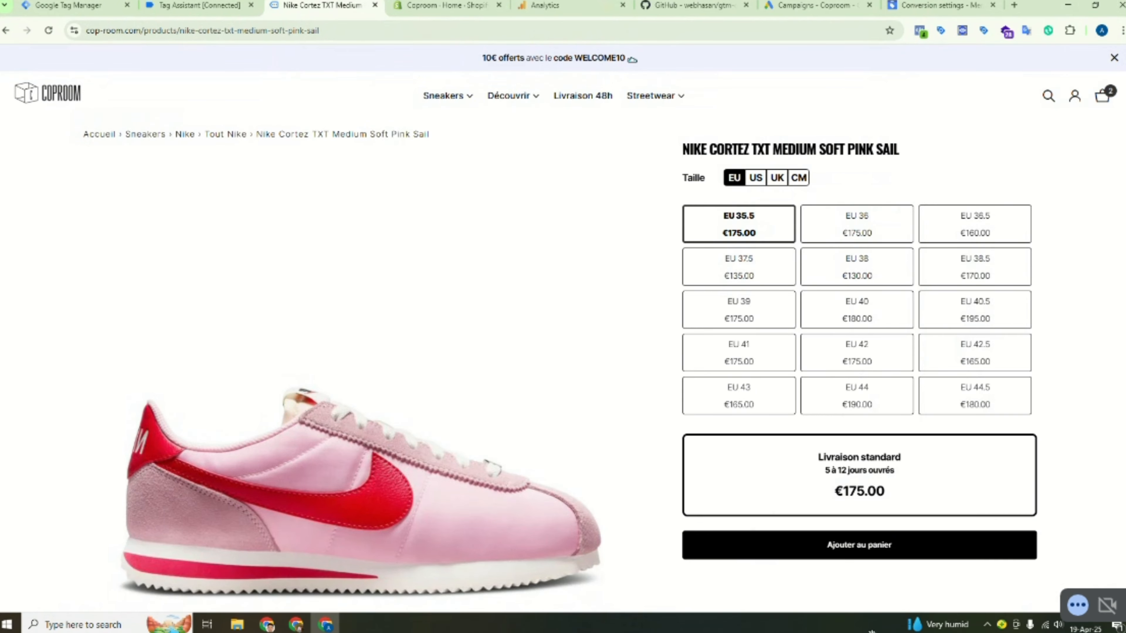
- Open the Nike Cortez Baroque Brown product from the recently viewed articles and add the EU 35.5 size to the cart
{"action": "scroll", "coordinate": [526, 341], "scroll_direction": "down", "scroll_amount": 15}
{"action": "left_click", "coordinate": [471, 151]}
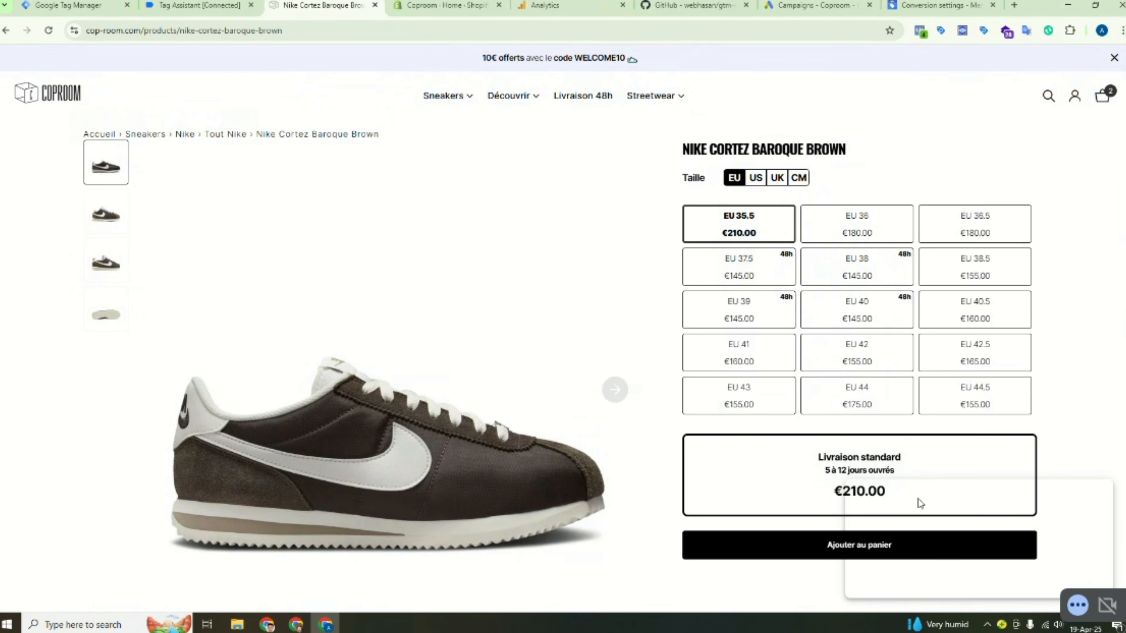
{"action": "scroll", "coordinate": [958, 462], "scroll_direction": "down", "scroll_amount": 5}
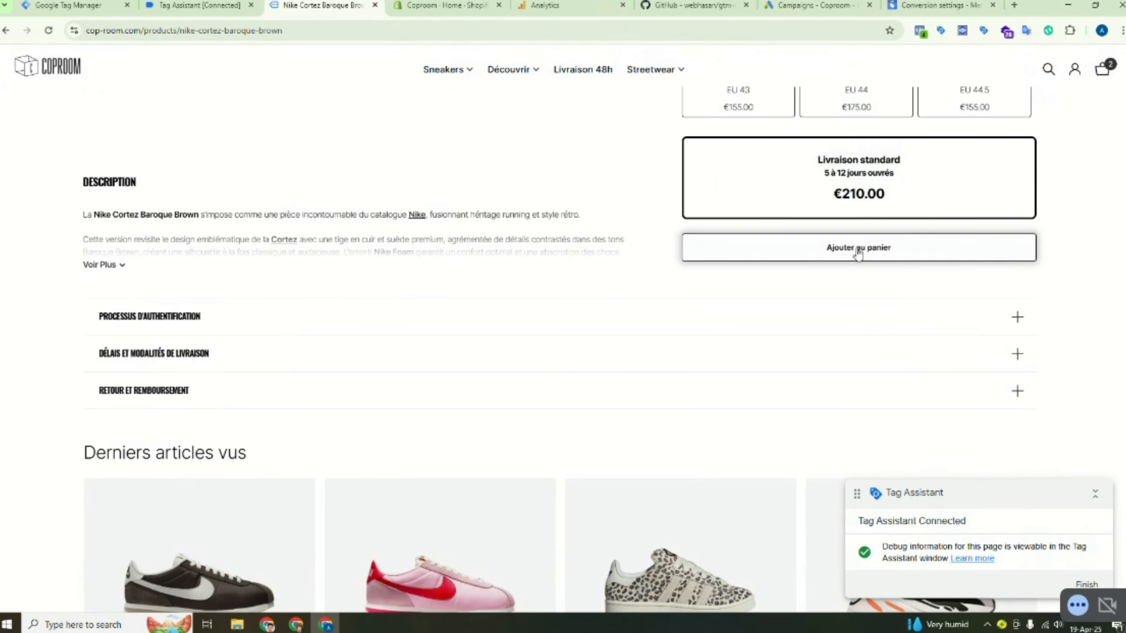
{"action": "left_click", "coordinate": [858, 251]}
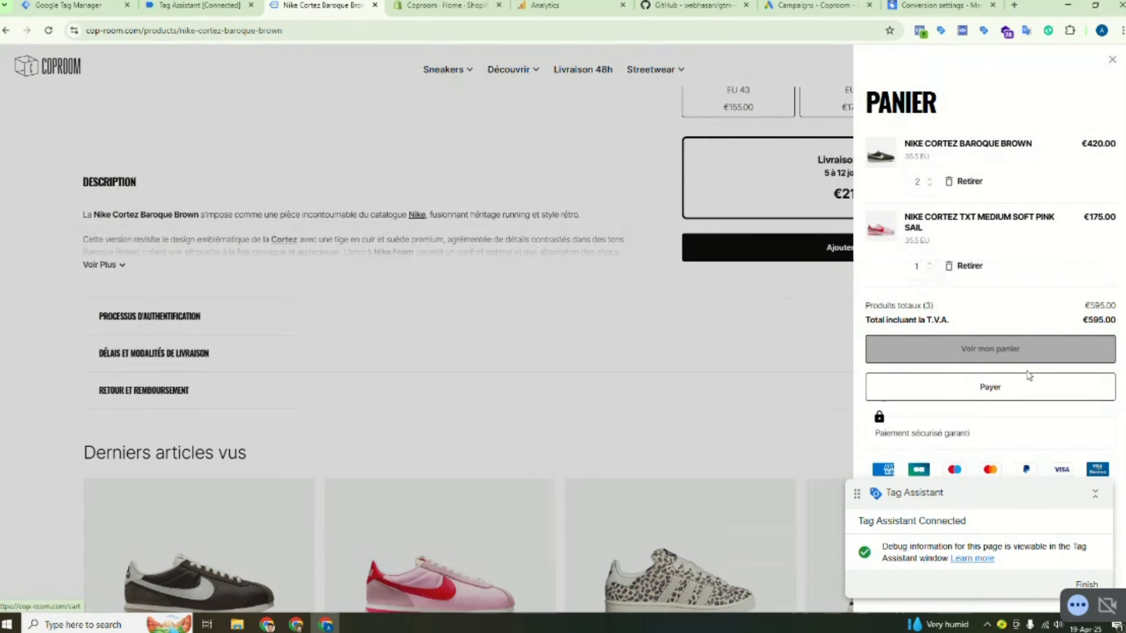
- Browse the cart's suggested products and open the Nike Cortez Textile Satin Soft Pink product page
{"action": "scroll", "coordinate": [1029, 375], "scroll_direction": "down", "scroll_amount": 10}
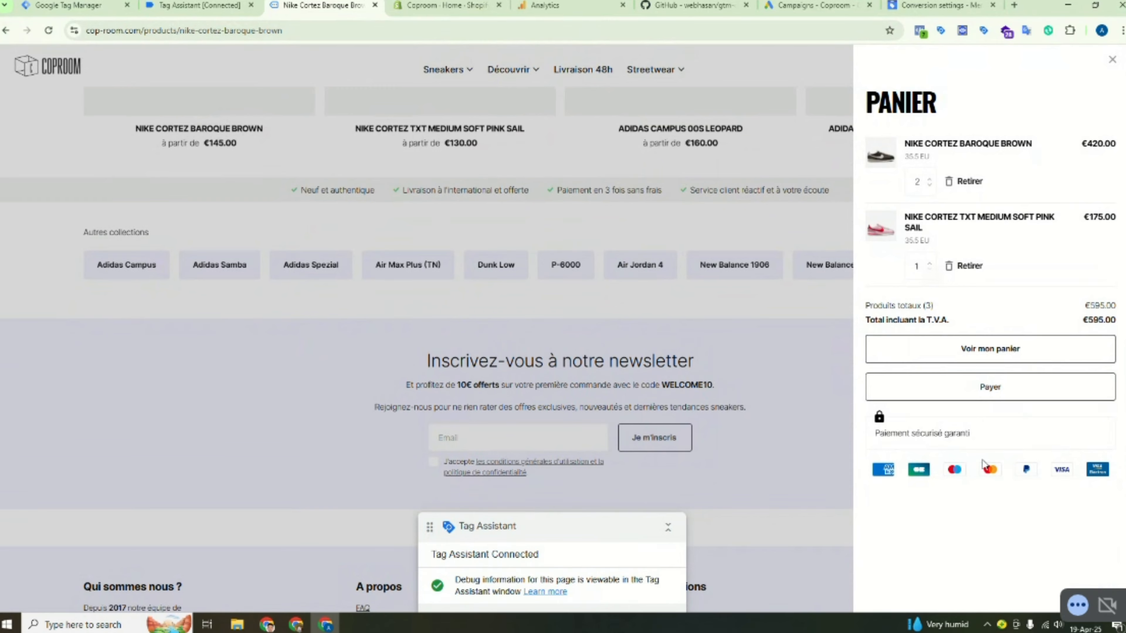
{"action": "scroll", "coordinate": [1013, 487], "scroll_direction": "down", "scroll_amount": 7}
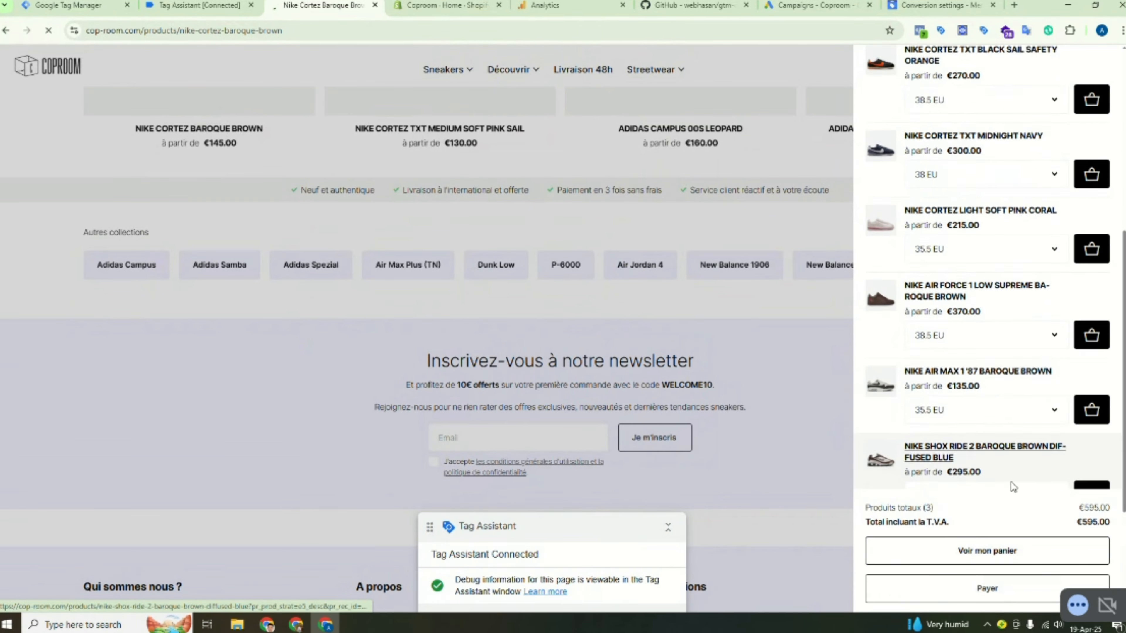
{"action": "scroll", "coordinate": [913, 425], "scroll_direction": "down", "scroll_amount": 10}
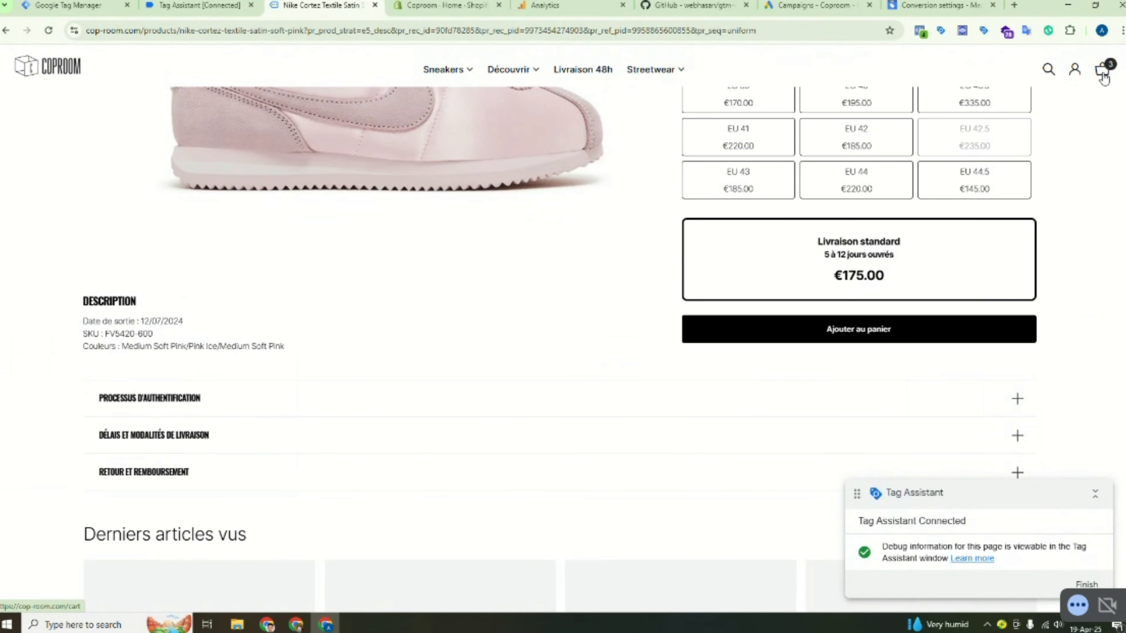
- Open the full cart page and proceed to the Coproom checkout
{"action": "left_click", "coordinate": [1103, 76]}
{"action": "left_click", "coordinate": [996, 350]}
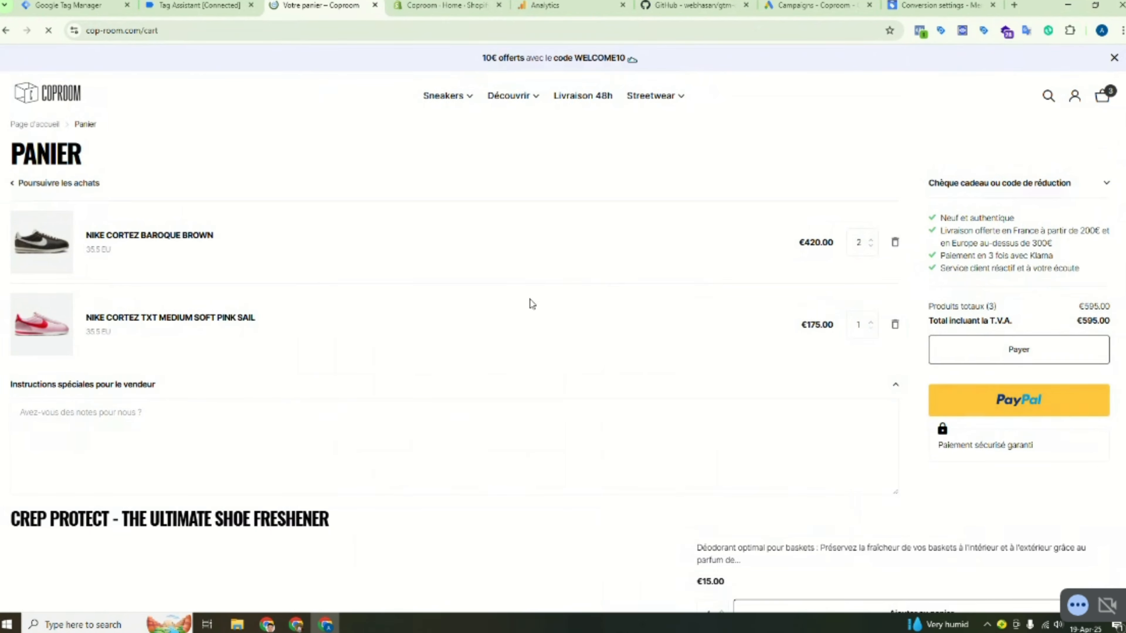
{"action": "left_click", "coordinate": [1010, 350]}
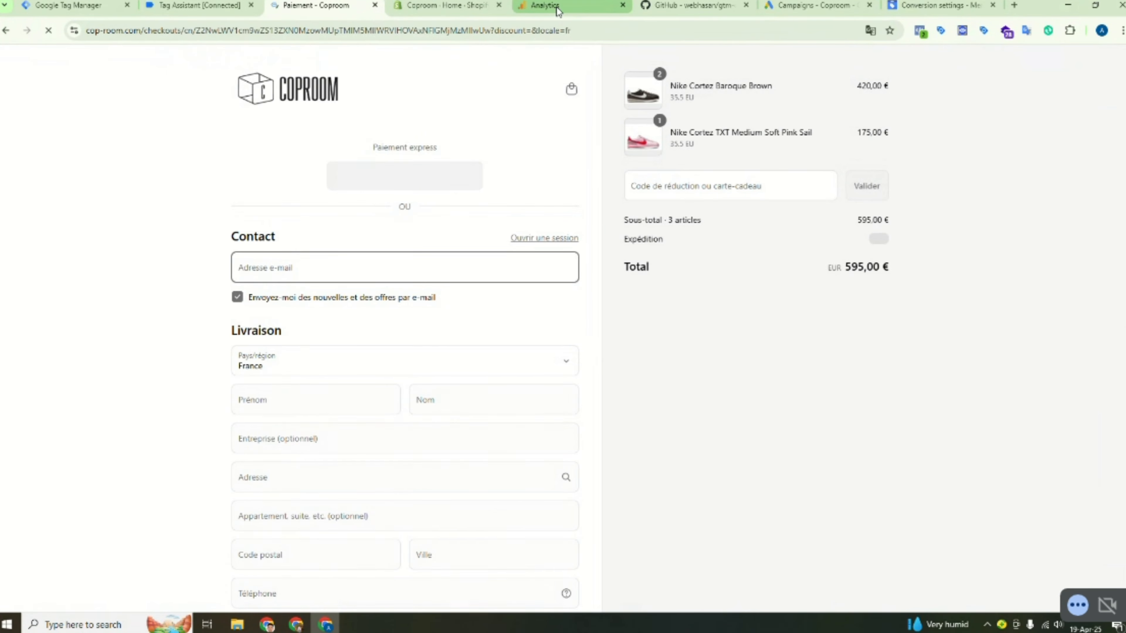
- Switch to the Coproom - GA4 DebugView and capture a screenshot of the whole page area below the browser's address bar
{"action": "left_click", "coordinate": [557, 9]}
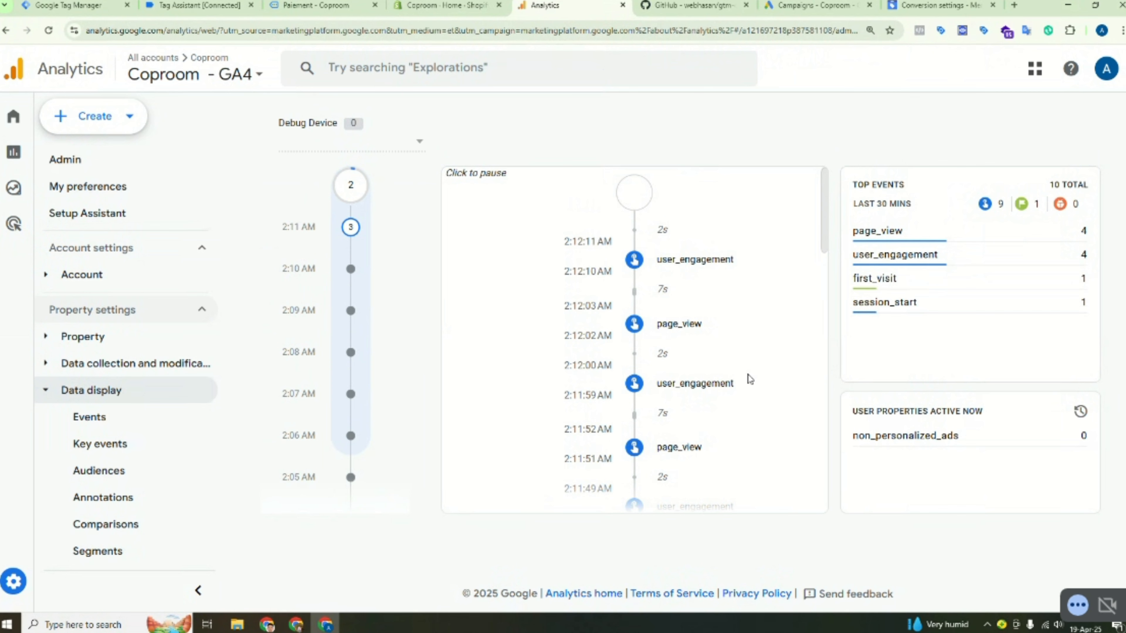
{"action": "left_click", "coordinate": [987, 625]}
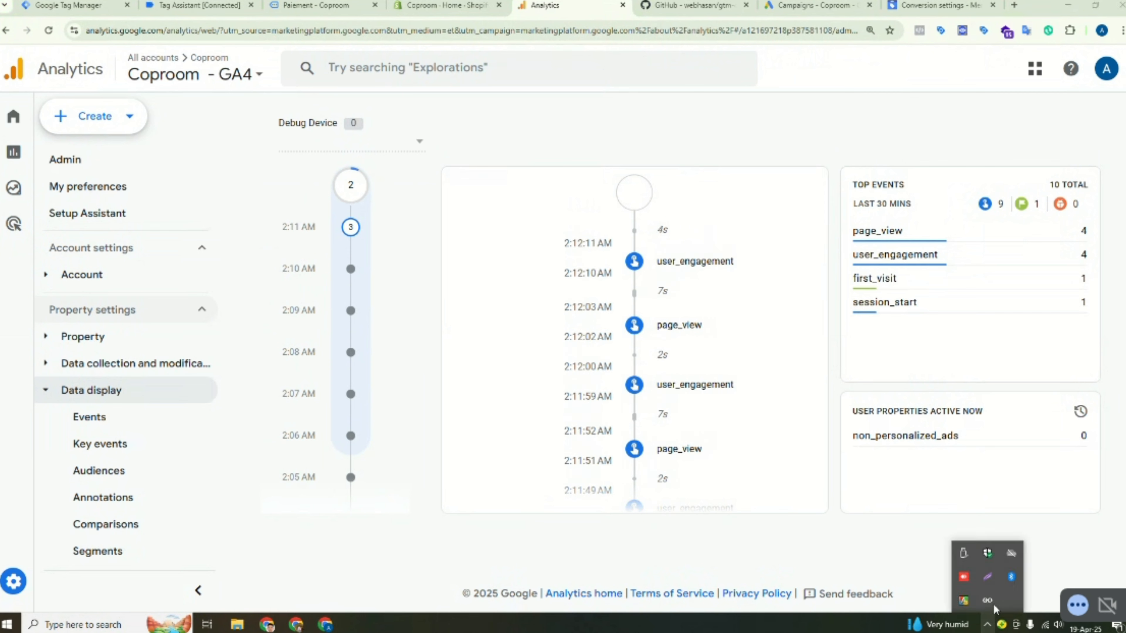
{"action": "left_click", "coordinate": [988, 577]}
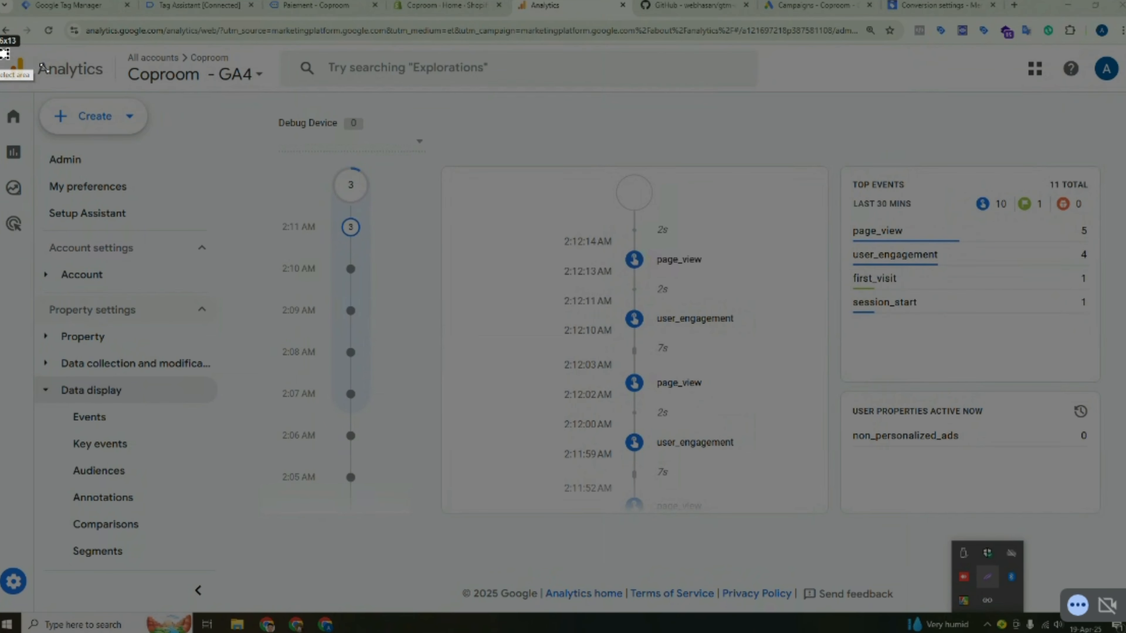
{"action": "mouse_move", "coordinate": [1, 47]}
{"action": "left_mouse_down"}
{"action": "mouse_move", "coordinate": [1125, 393]}
{"action": "mouse_move", "coordinate": [1125, 613]}
{"action": "left_mouse_up"}
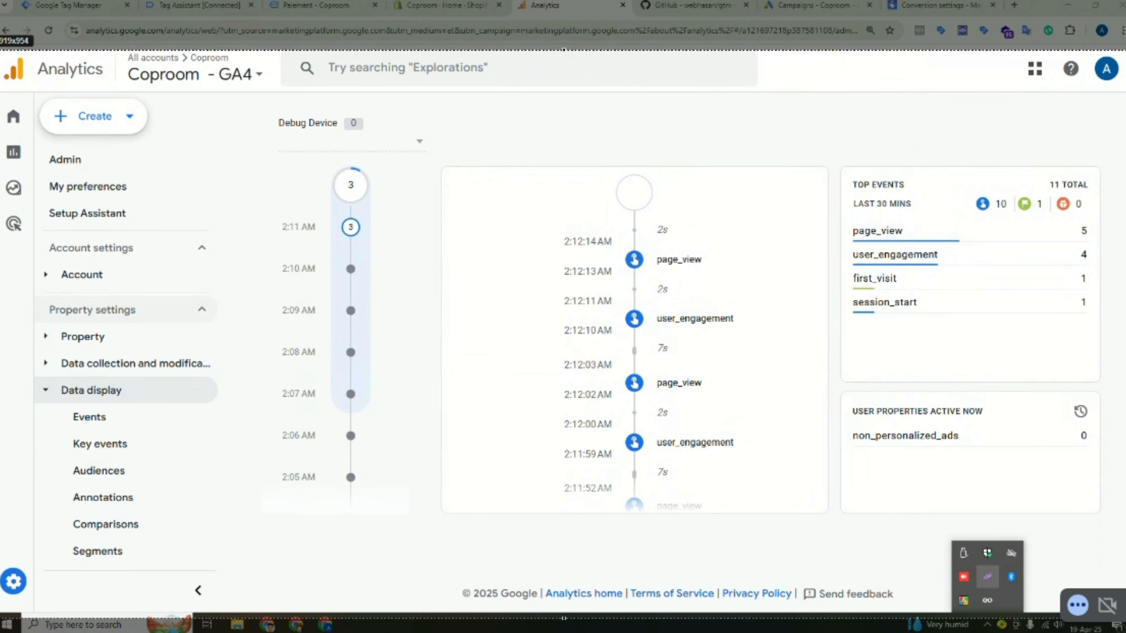
{"action": "left_click", "coordinate": [1107, 626]}
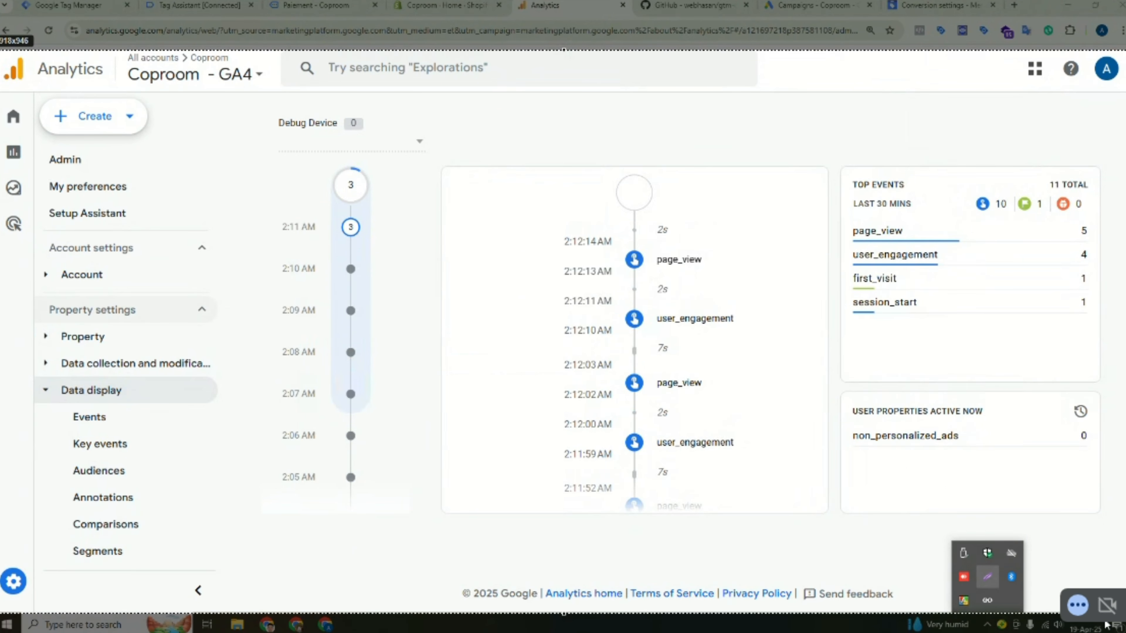
- Examine the event stream in DebugView for the e-commerce events from the storefront test
{"action": "left_click", "coordinate": [292, 215]}
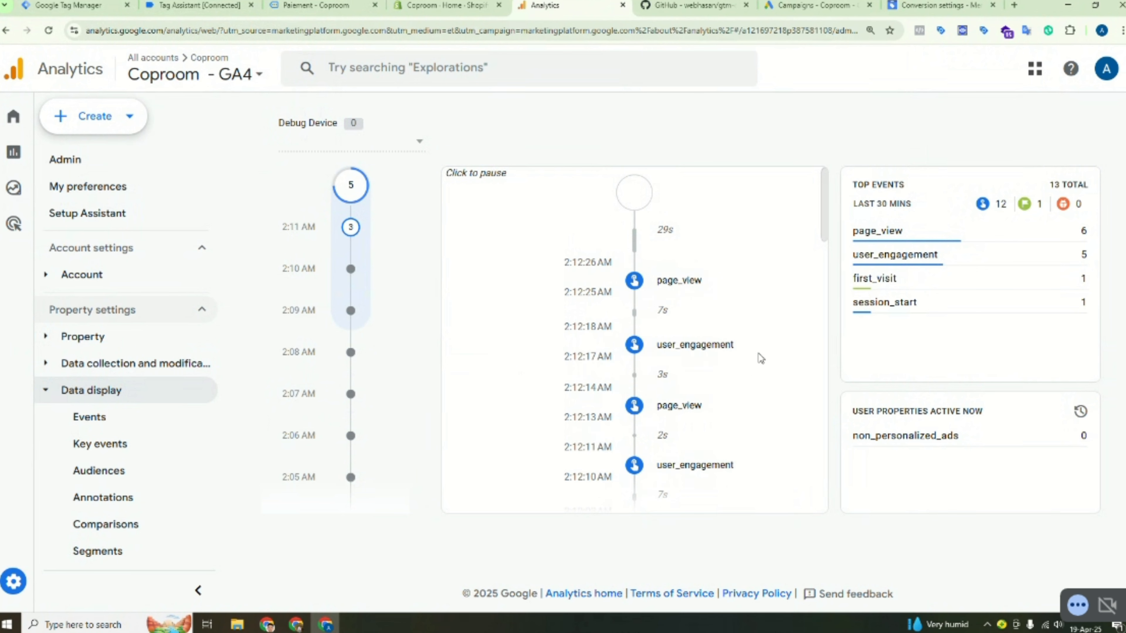
{"action": "scroll", "coordinate": [721, 363], "scroll_direction": "down", "scroll_amount": 10}
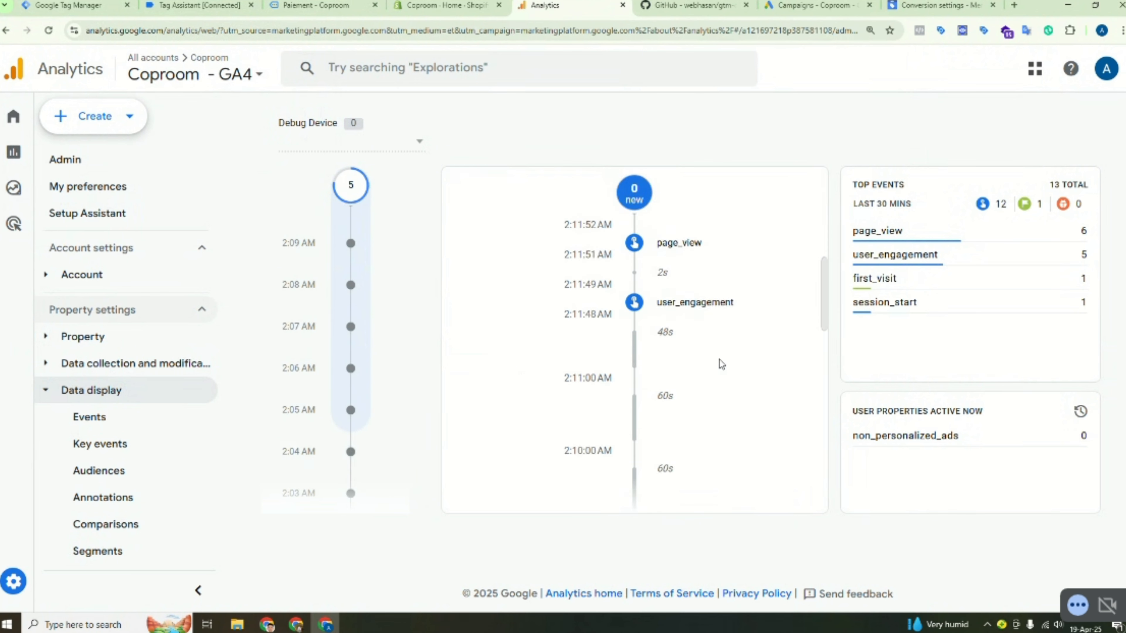
{"action": "scroll", "coordinate": [719, 361], "scroll_direction": "up", "scroll_amount": 10}
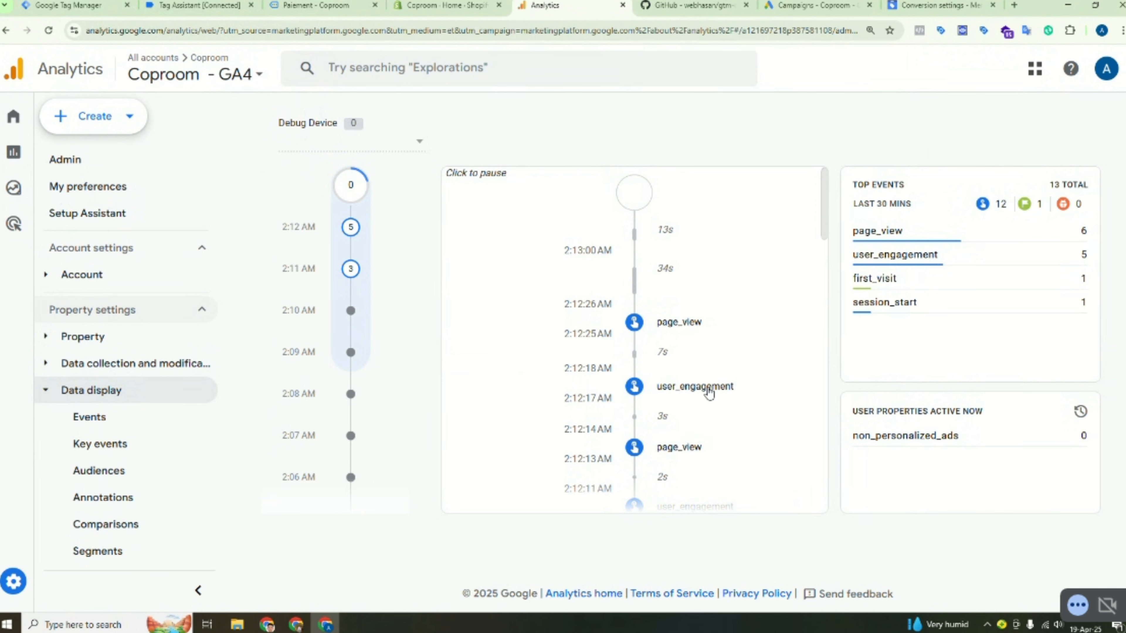
- Open another Chrome profile, search for whatsapp web, load WhatsApp Web and close it again
{"action": "left_click", "coordinate": [1101, 30]}
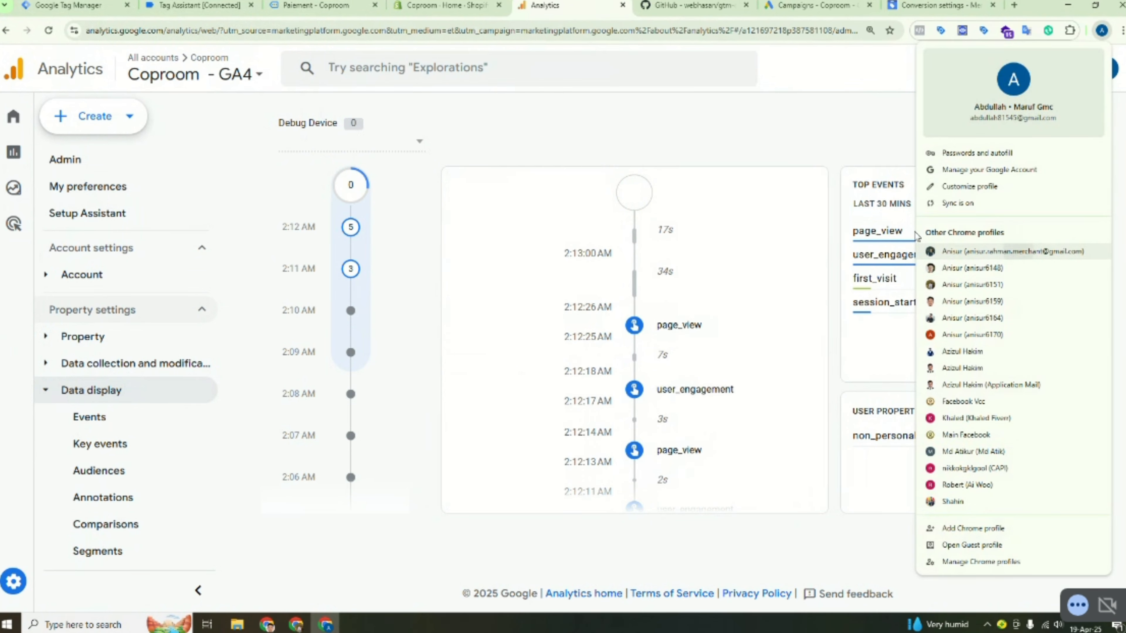
{"action": "left_click", "coordinate": [998, 251]}
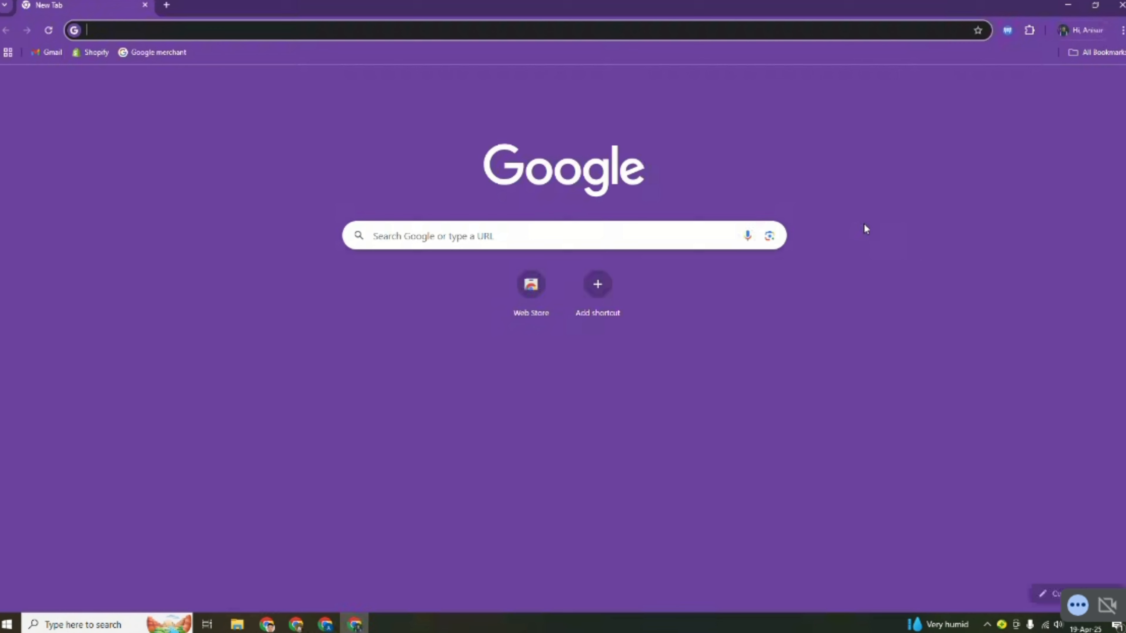
{"action": "left_click", "coordinate": [214, 32]}
{"action": "left_click", "coordinate": [141, 54]}
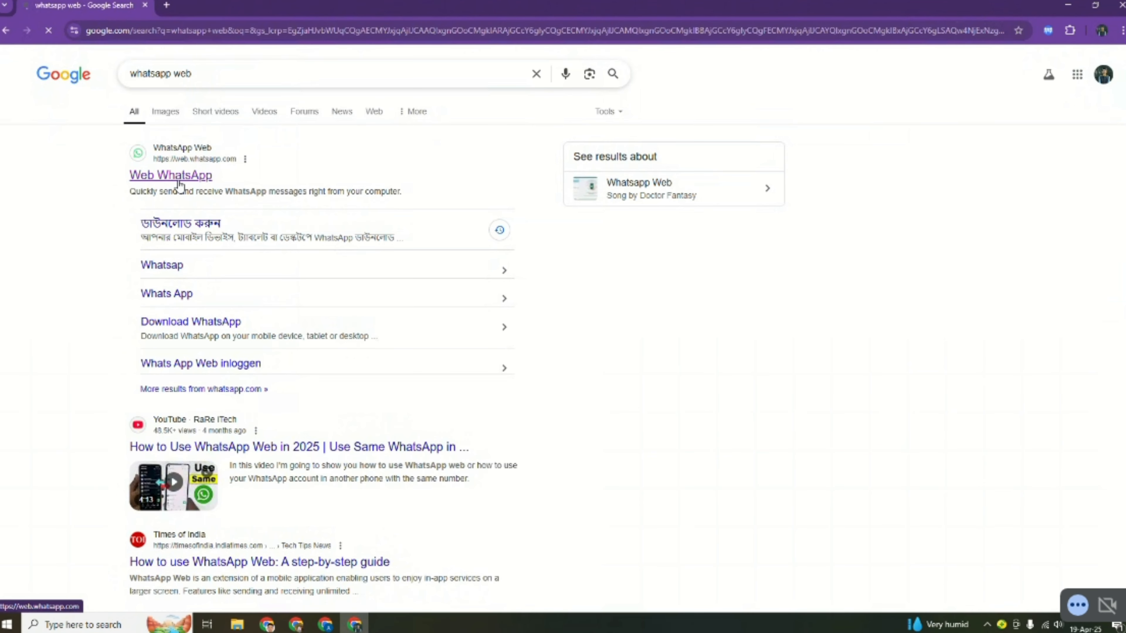
{"action": "left_click", "coordinate": [178, 180]}
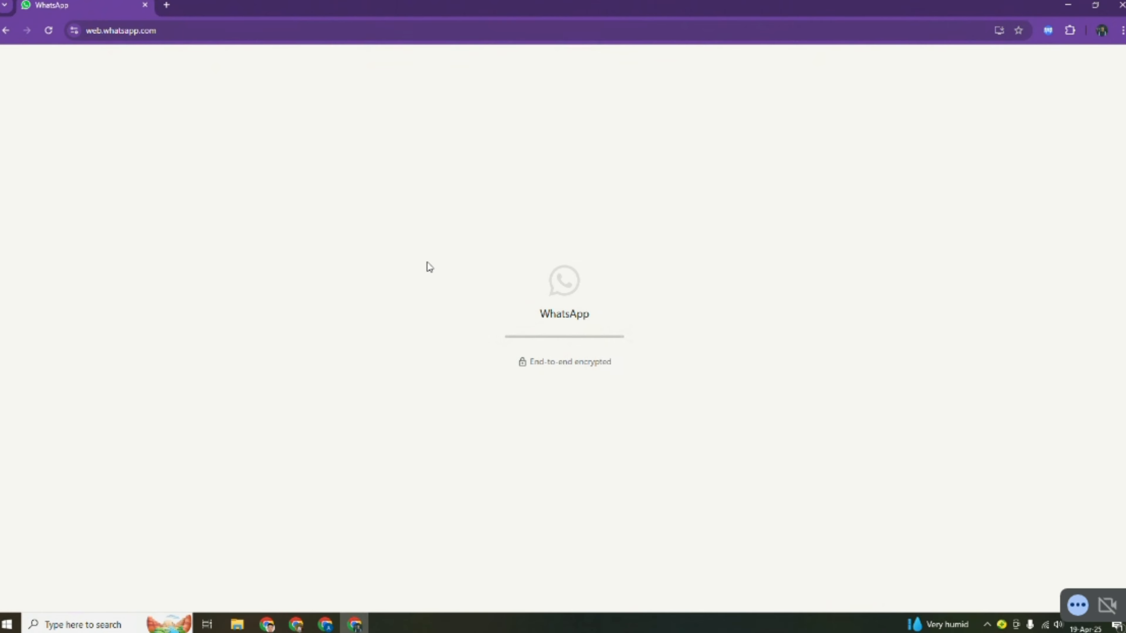
{"action": "key", "text": "ctrl+w"}
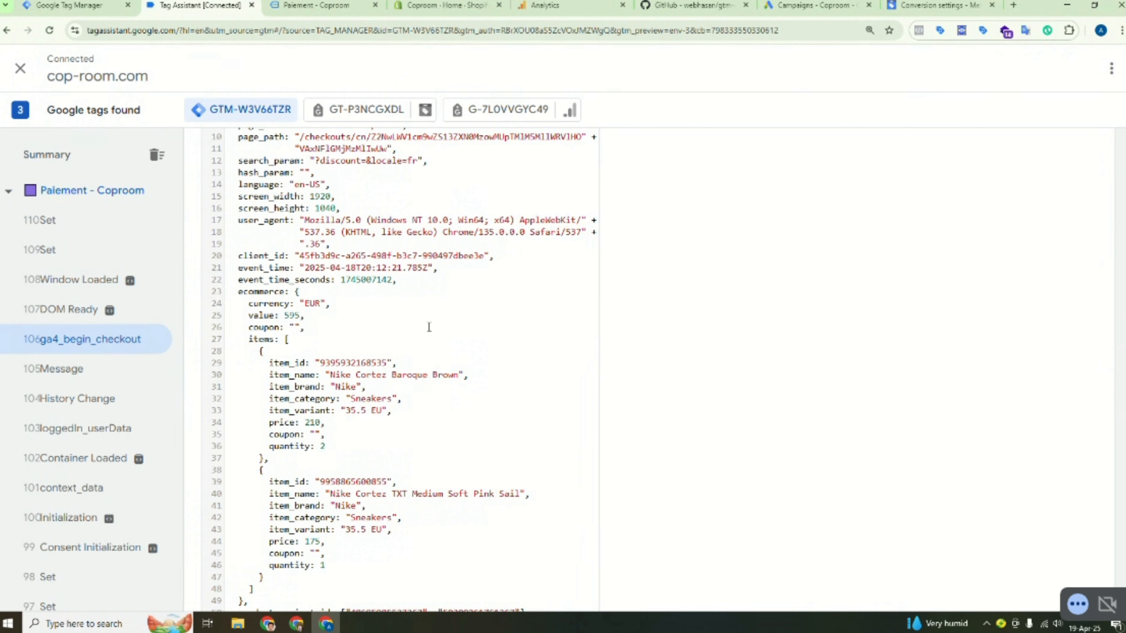
- Check the ga4_begin_checkout data layer event in Tag Assistant and open the settings of the Coproom Shopify store
{"action": "scroll", "coordinate": [428, 327], "scroll_direction": "up", "scroll_amount": 10}
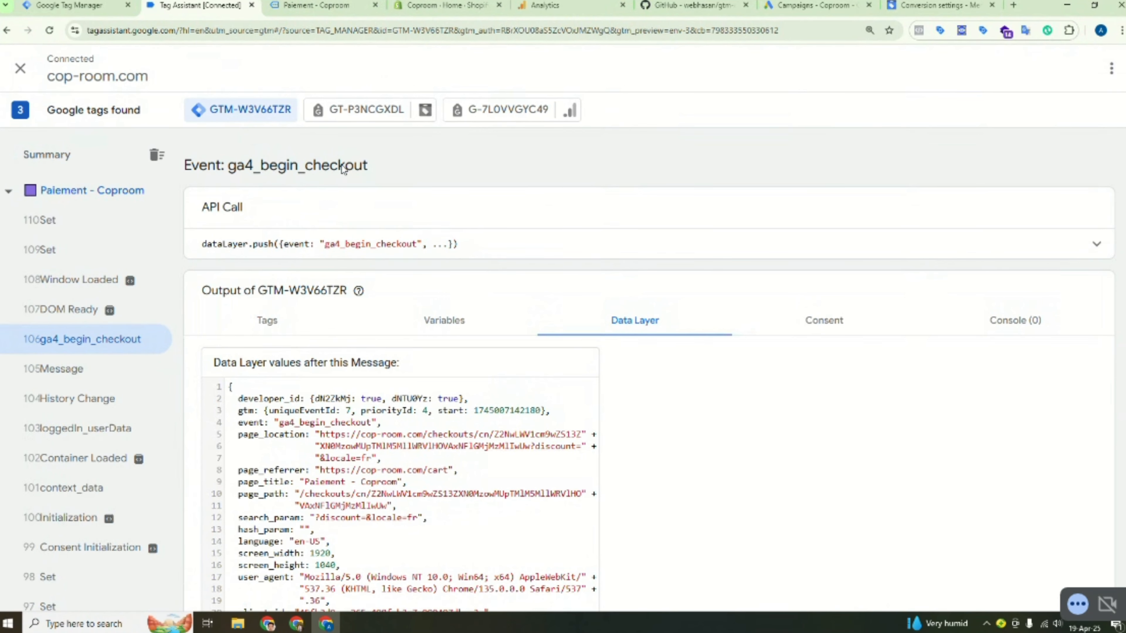
{"action": "left_click", "coordinate": [411, 13]}
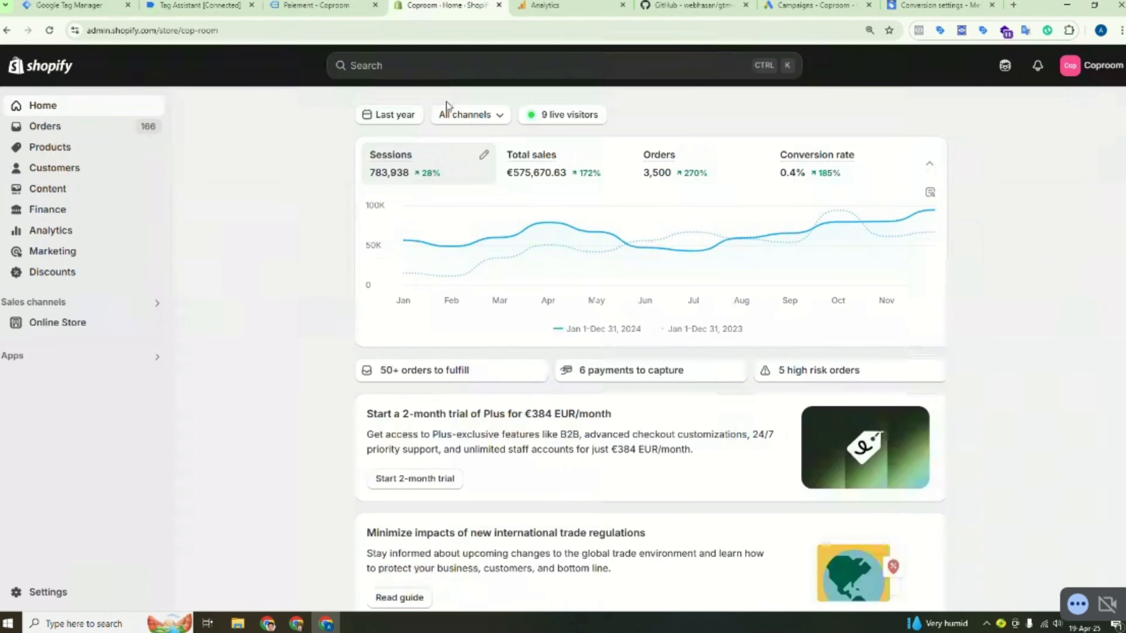
{"action": "left_click", "coordinate": [22, 595]}
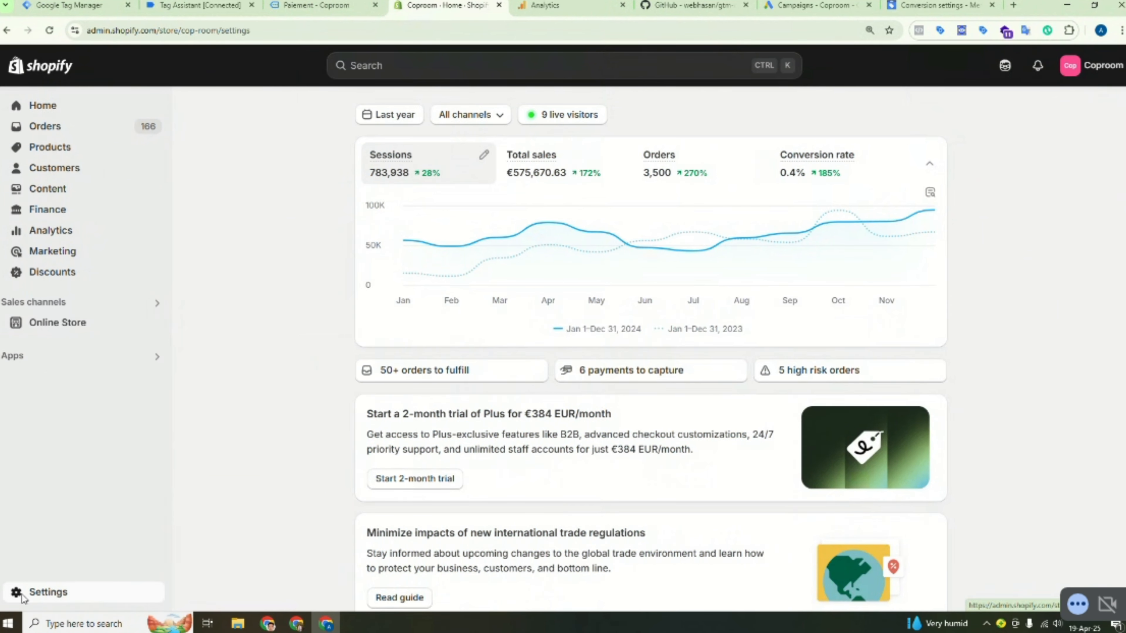